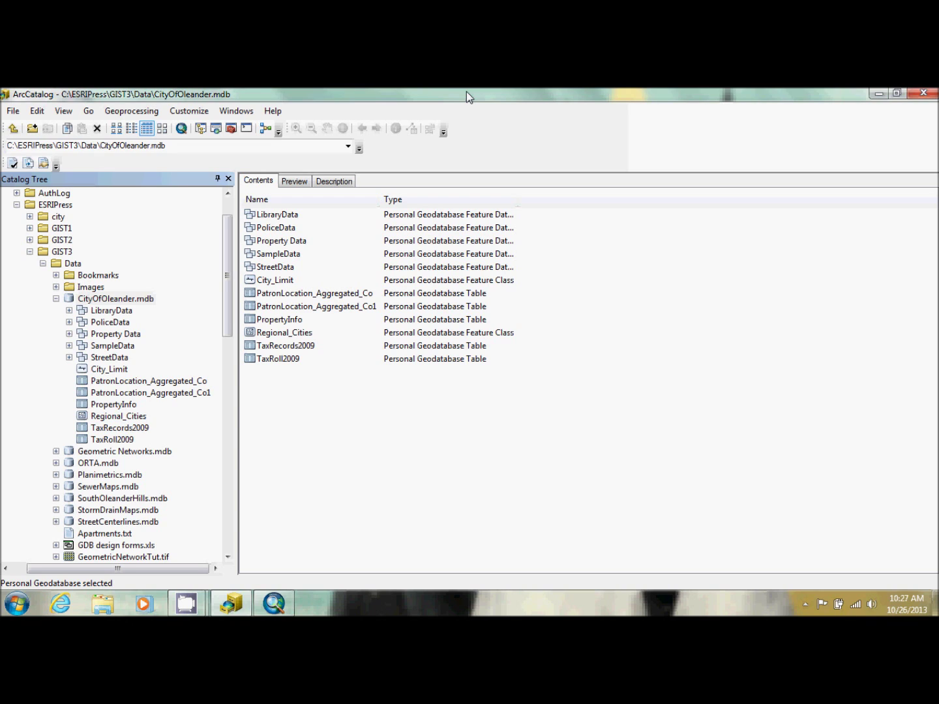
# - Create a new folder named Backup inside the GIST3 Data folder
pyautogui.rightClick(74, 267)
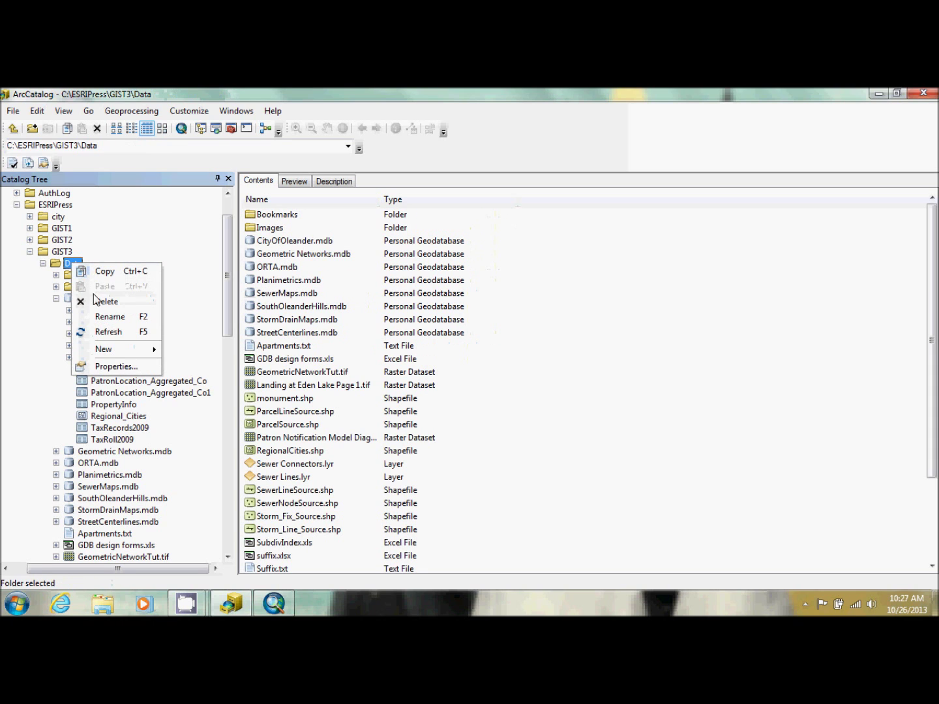
pyautogui.moveTo(126, 360)
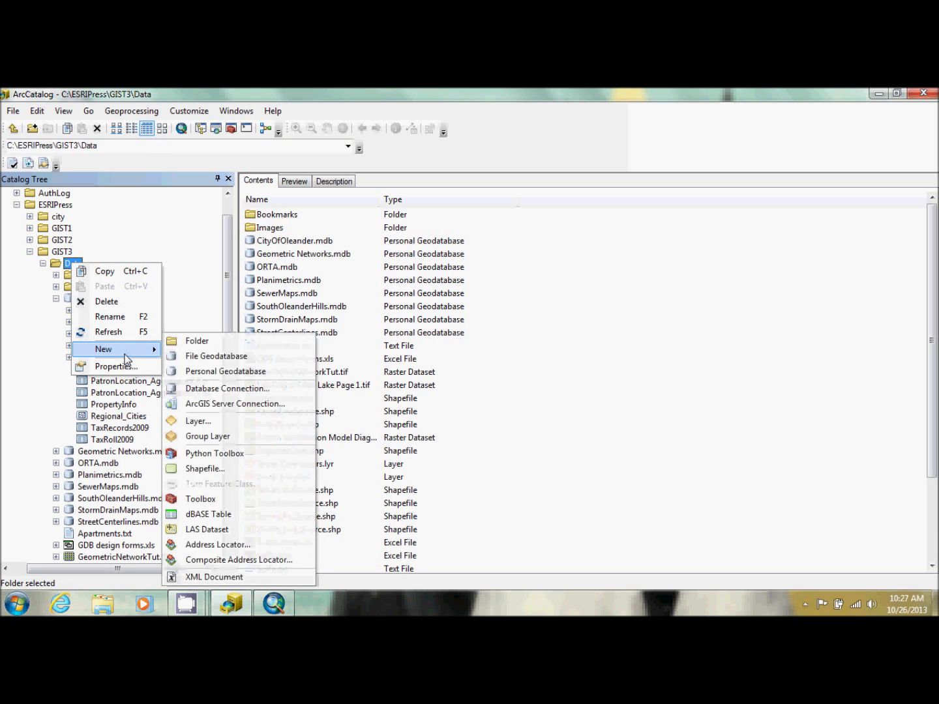
pyautogui.click(188, 341)
pyautogui.write('Backup')
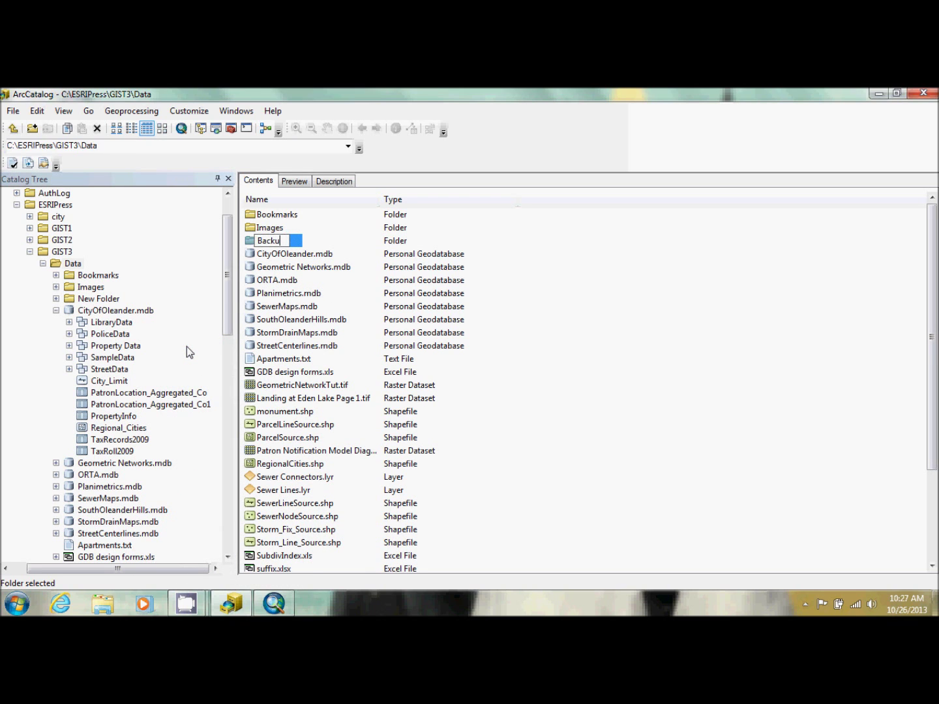
pyautogui.click(656, 356)
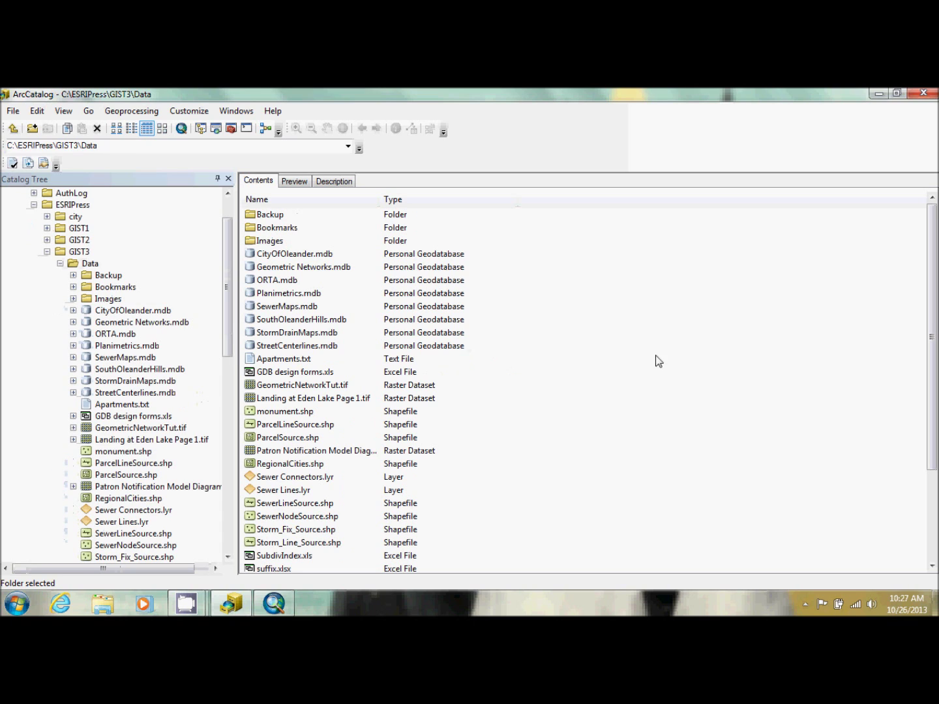
# - Copy the CityOfOleander.mdb geodatabase into the Backup folder
pyautogui.click(134, 311)
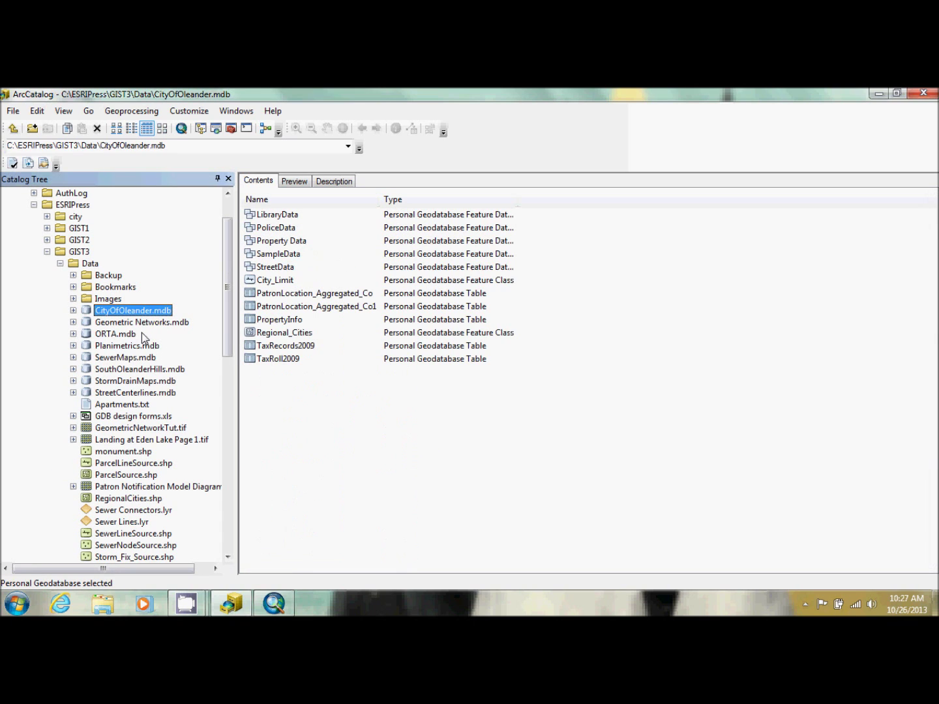
pyautogui.click(139, 391)
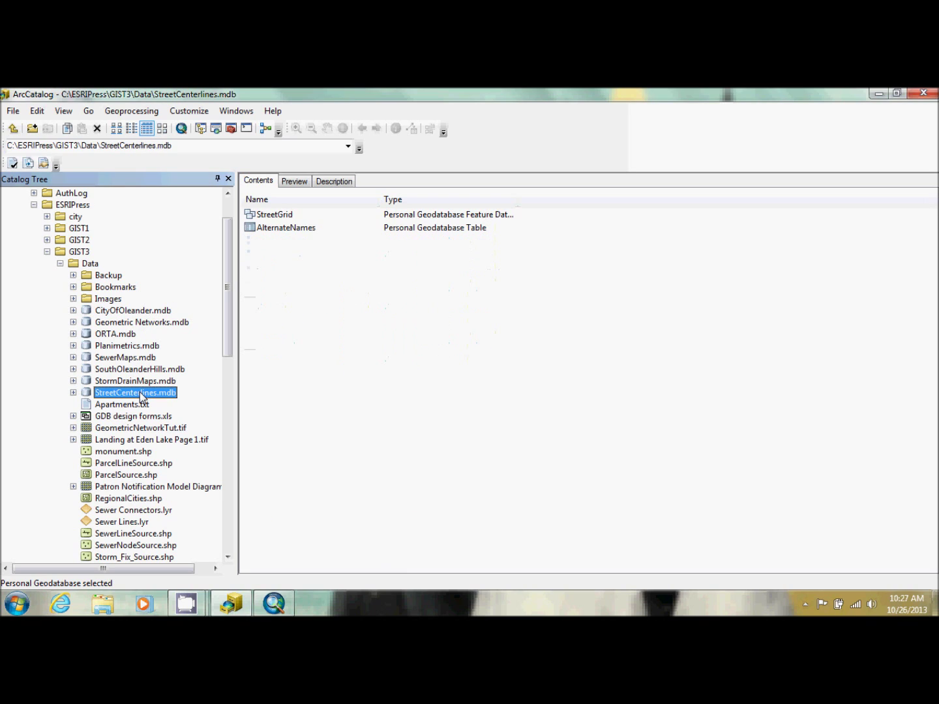
pyautogui.click(133, 314)
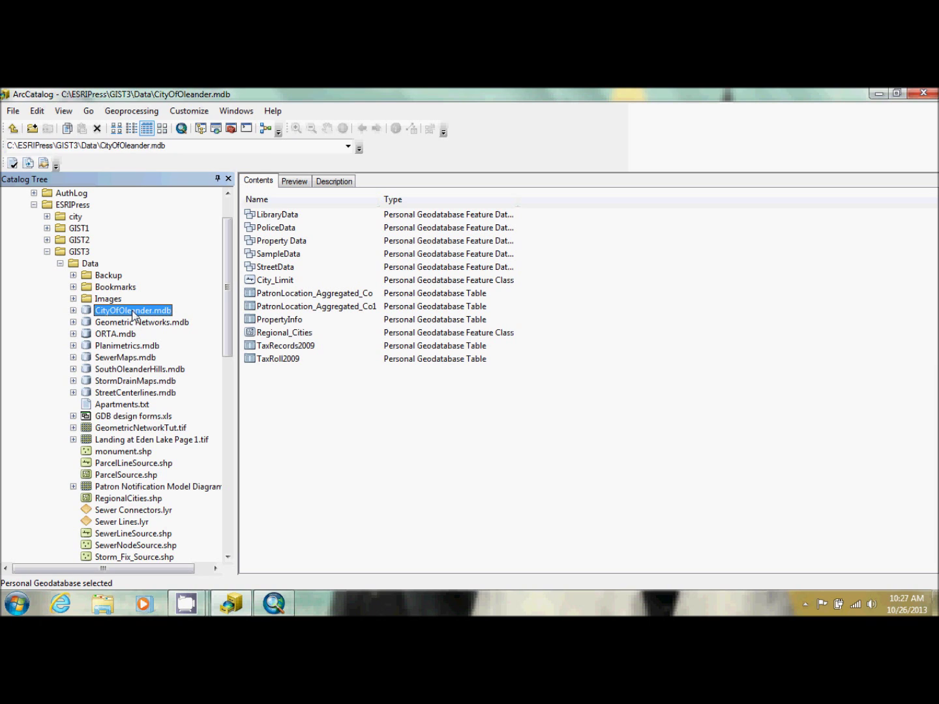
pyautogui.rightClick(134, 314)
pyautogui.click(153, 319)
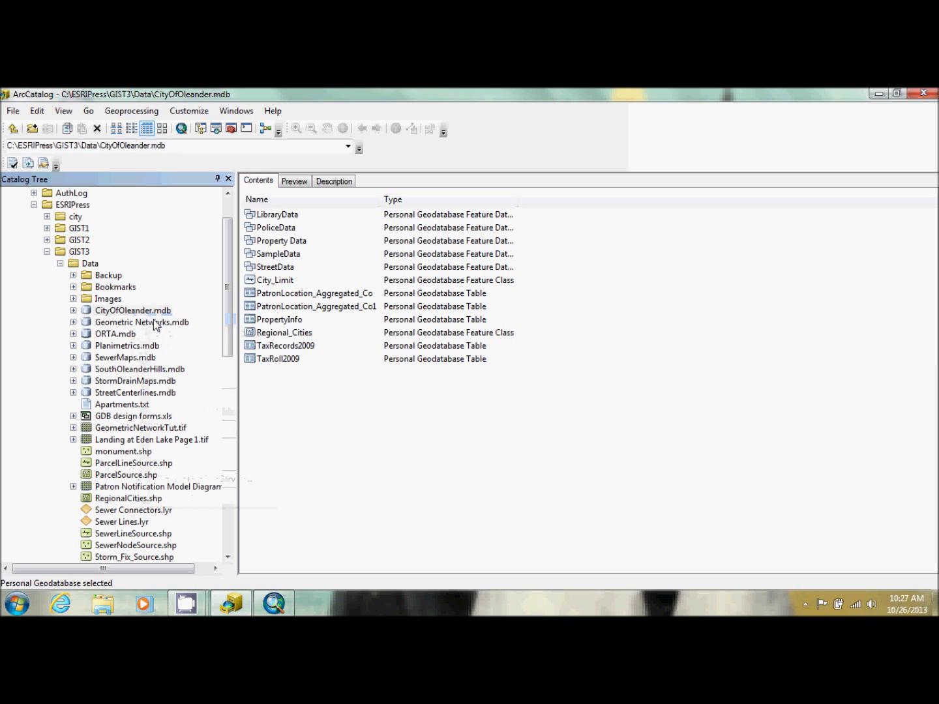
pyautogui.rightClick(107, 275)
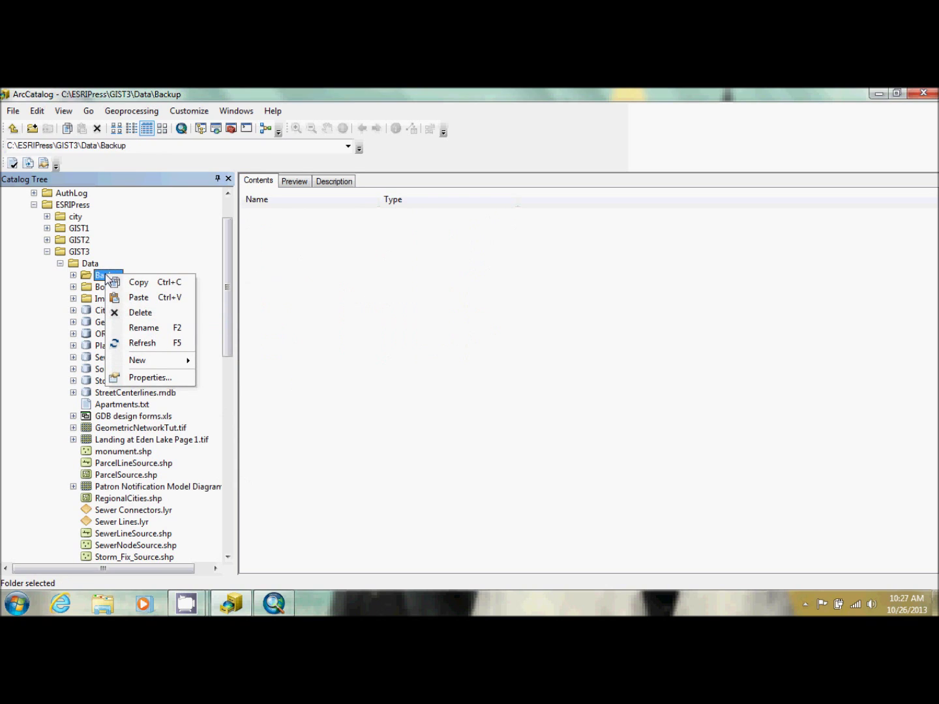
pyautogui.click(138, 297)
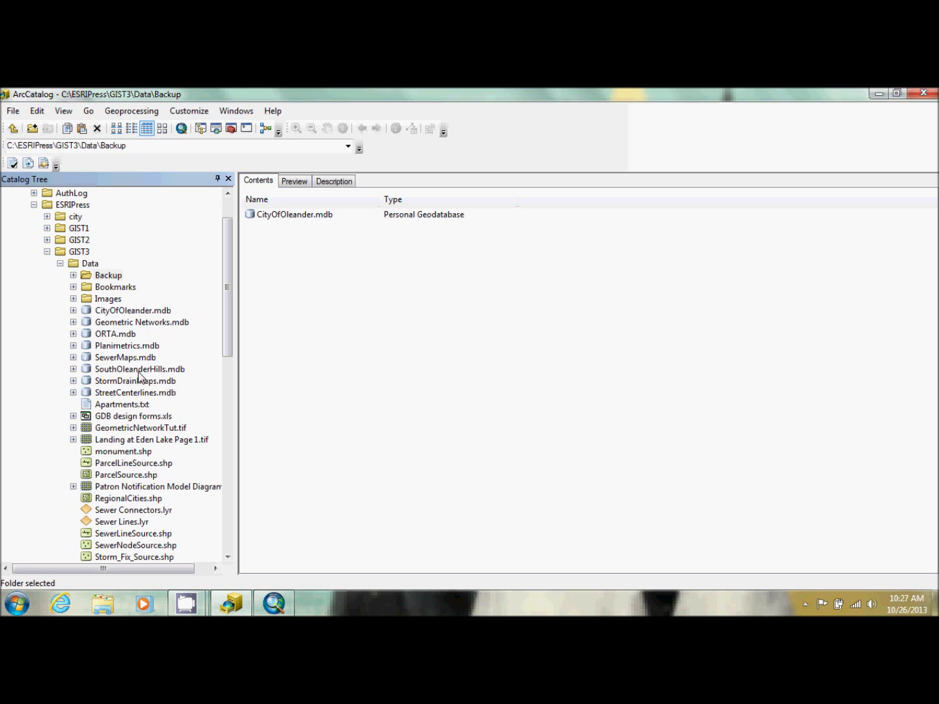
# - Copy the StreetCenterlines.mdb geodatabase into the Backup folder
pyautogui.rightClick(136, 393)
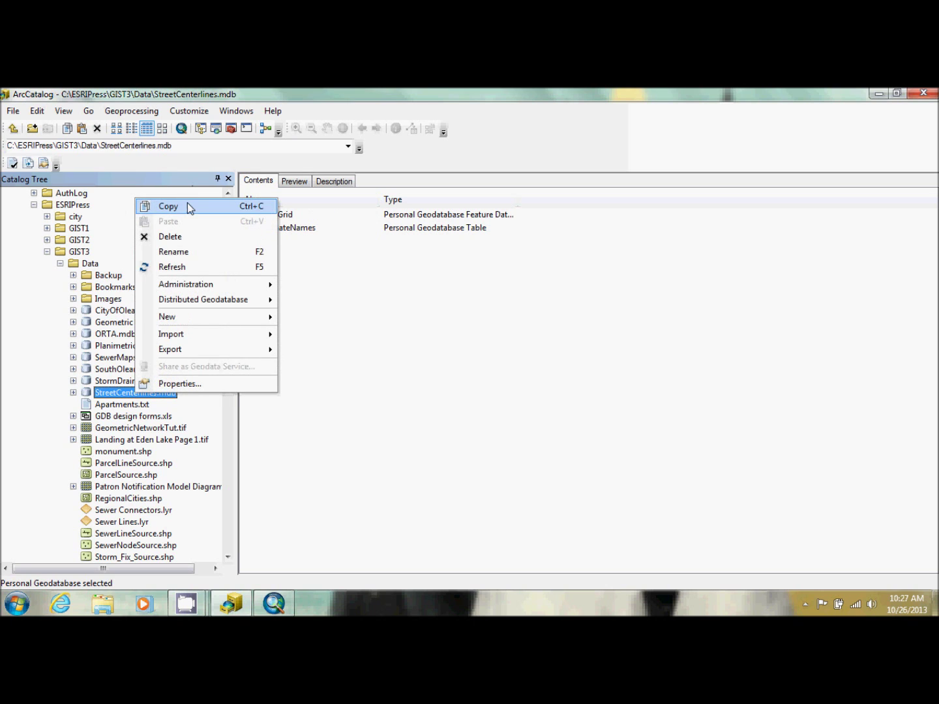
pyautogui.click(188, 205)
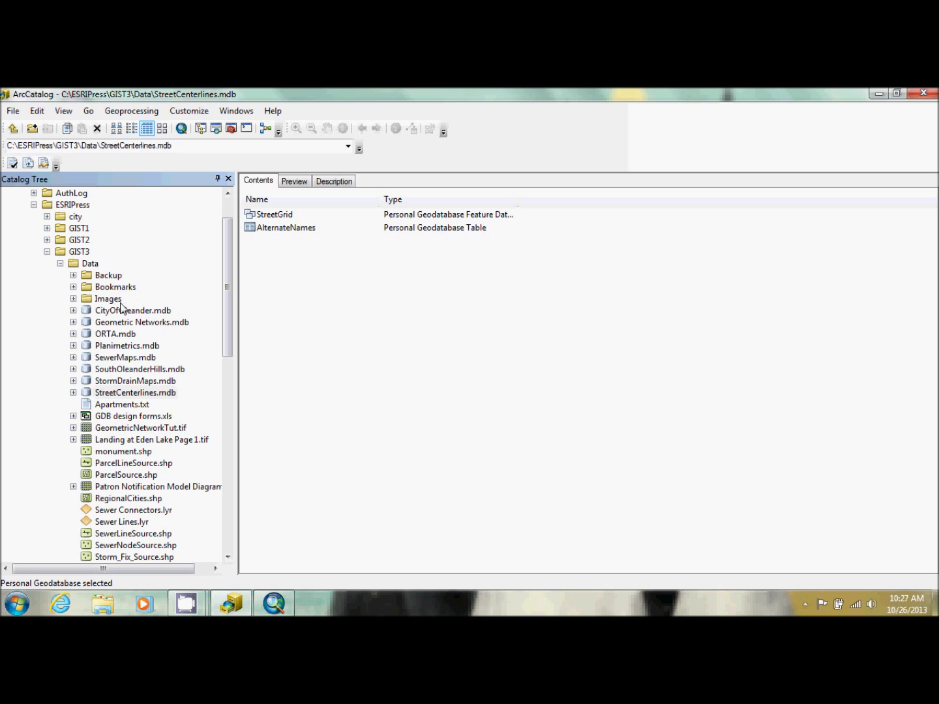
pyautogui.rightClick(108, 277)
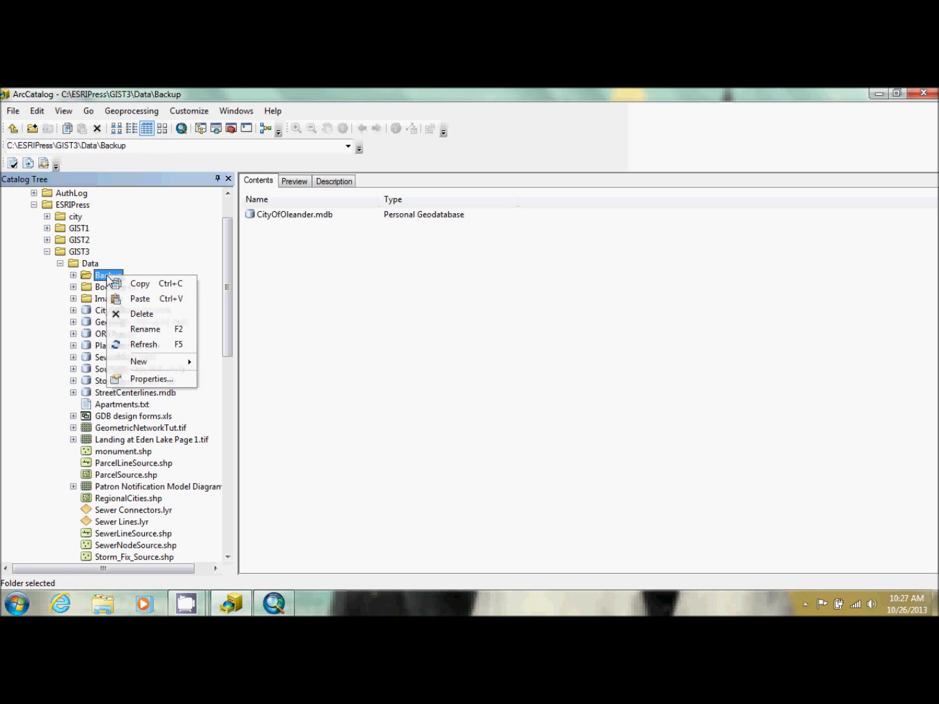
pyautogui.click(142, 299)
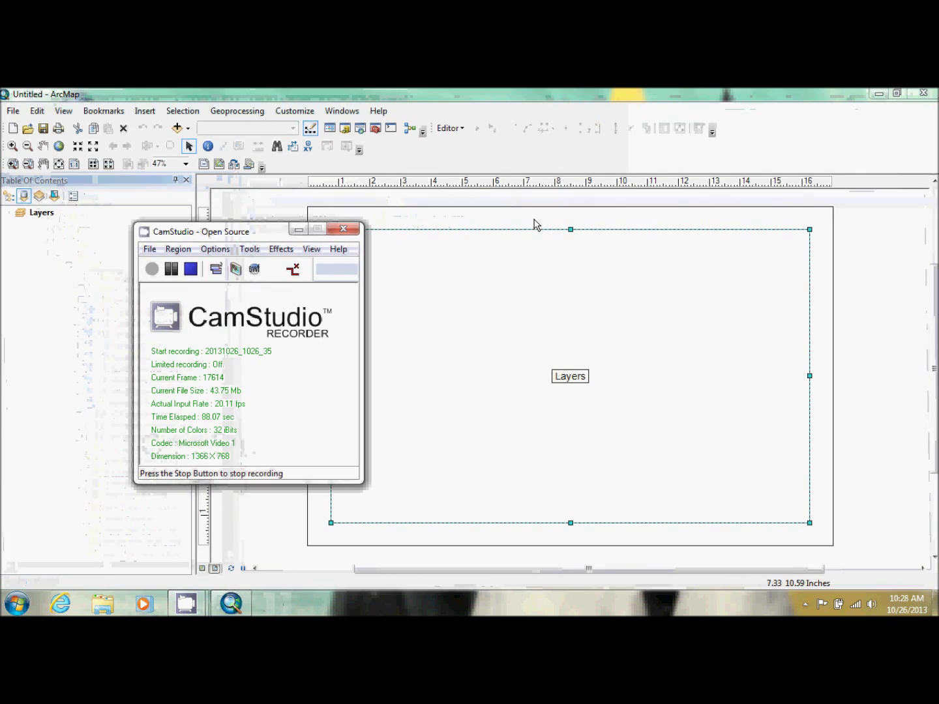
# - In ArcMap, open the Tutorial 8-2 map document from the Maps folder
pyautogui.click(303, 230)
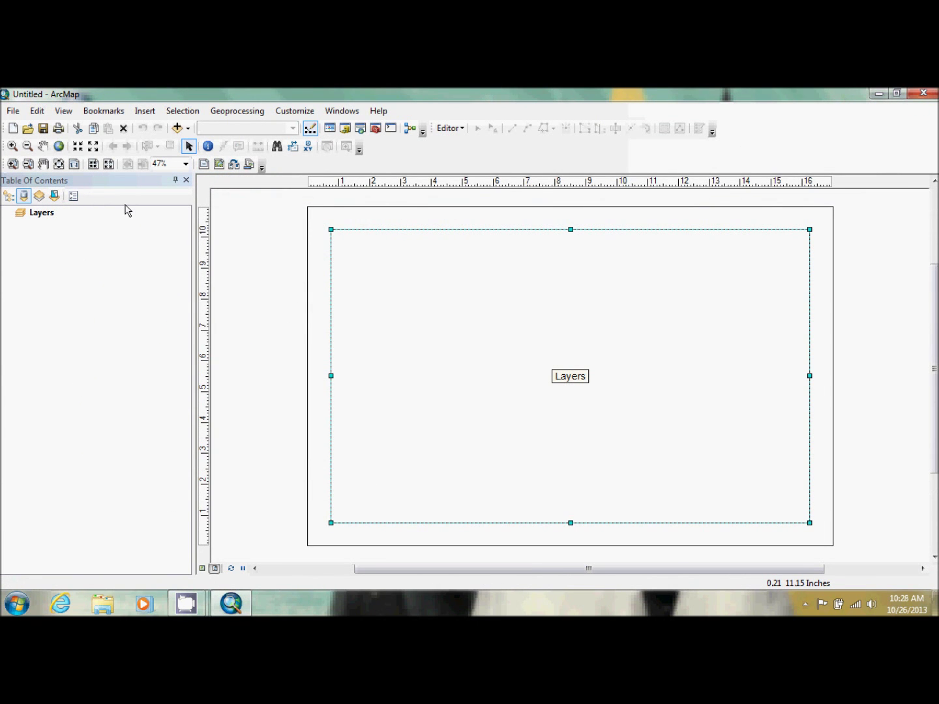
pyautogui.click(27, 128)
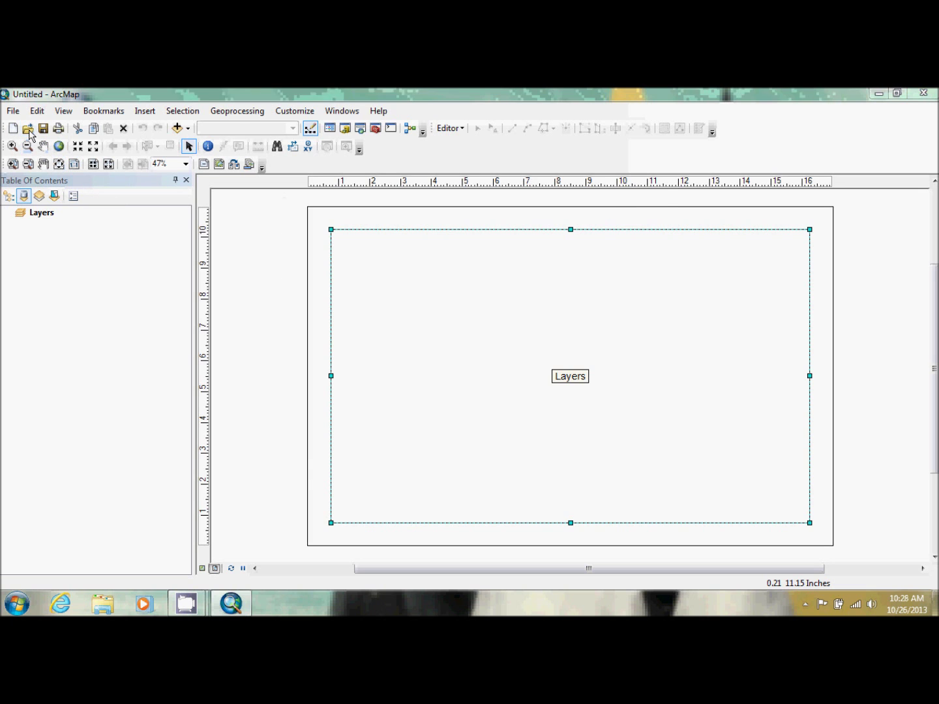
pyautogui.scroll(-3, 486, 340)
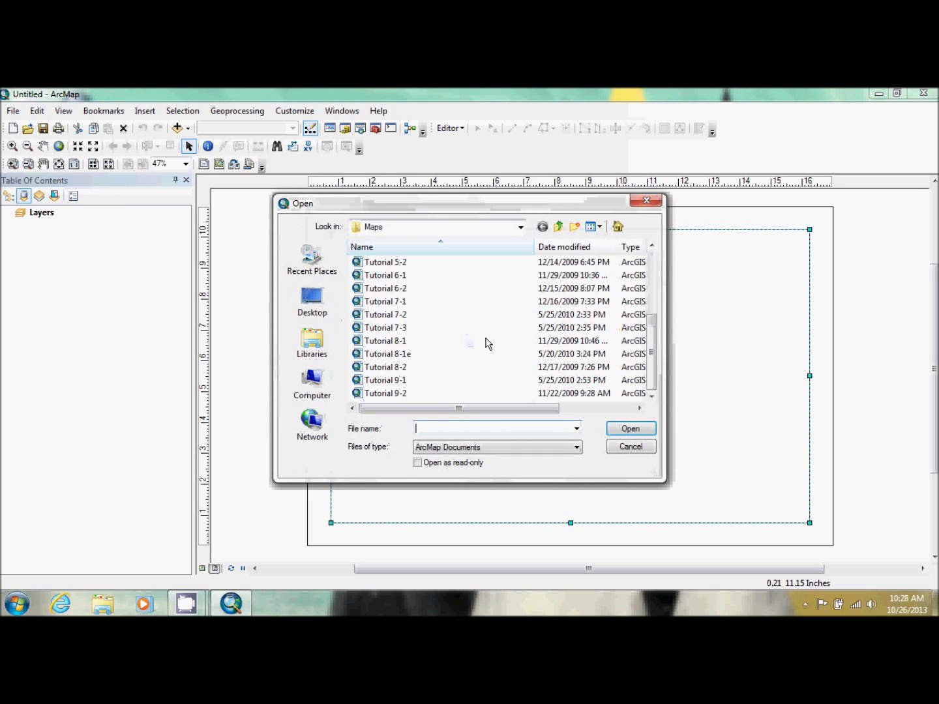
pyautogui.doubleClick(403, 370)
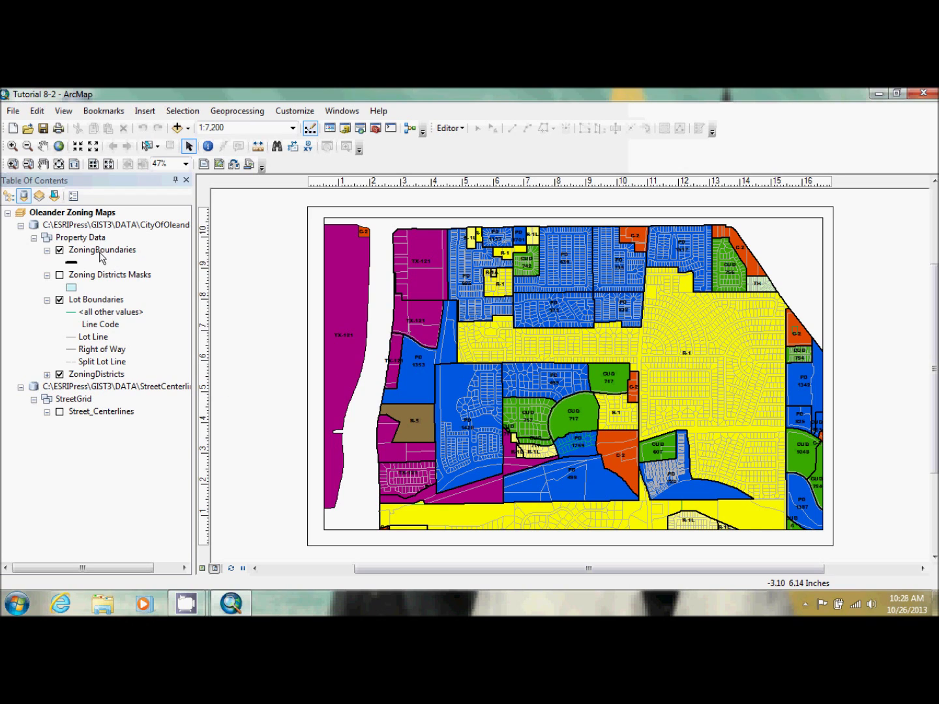
# - Set up converting the ZoningDistricts labels to annotation for features in the current extent, naming the annotation feature class ZoningDistrictsAnno7200ex
pyautogui.click(92, 377)
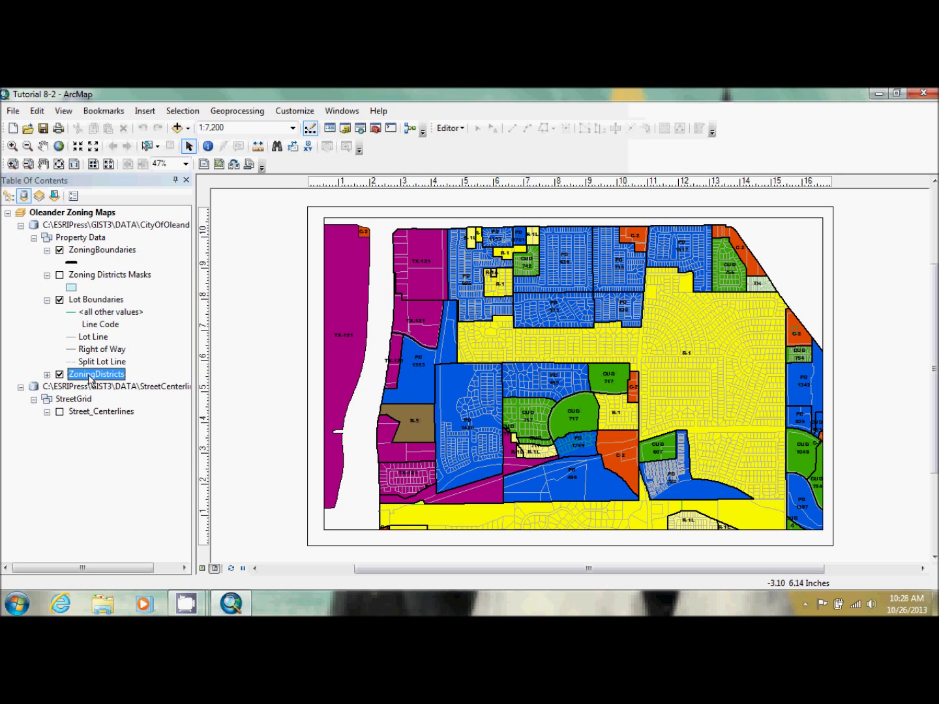
pyautogui.rightClick(91, 379)
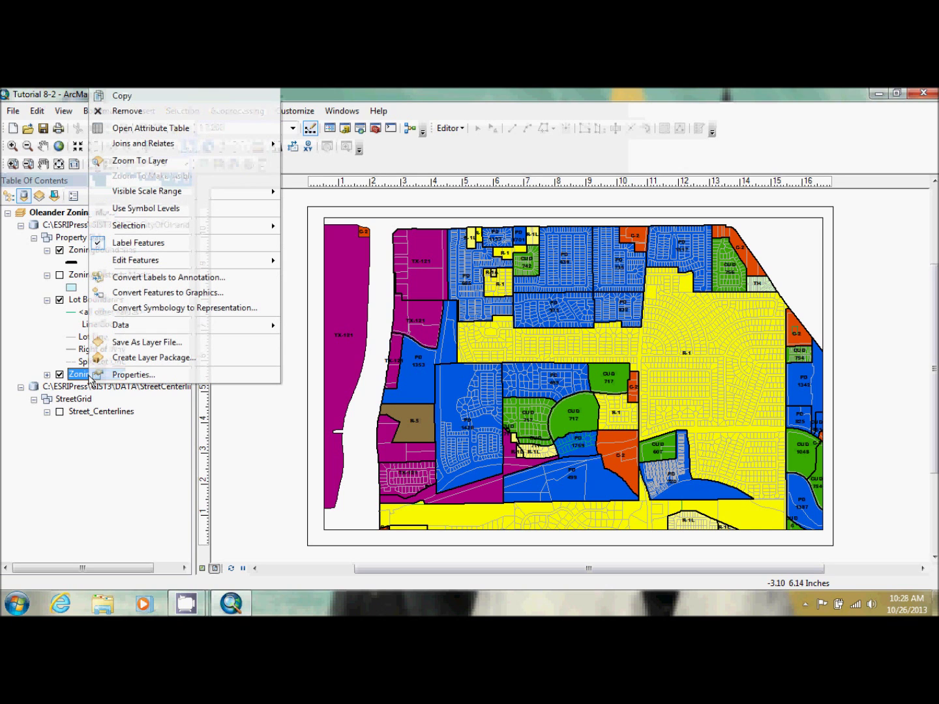
pyautogui.click(214, 279)
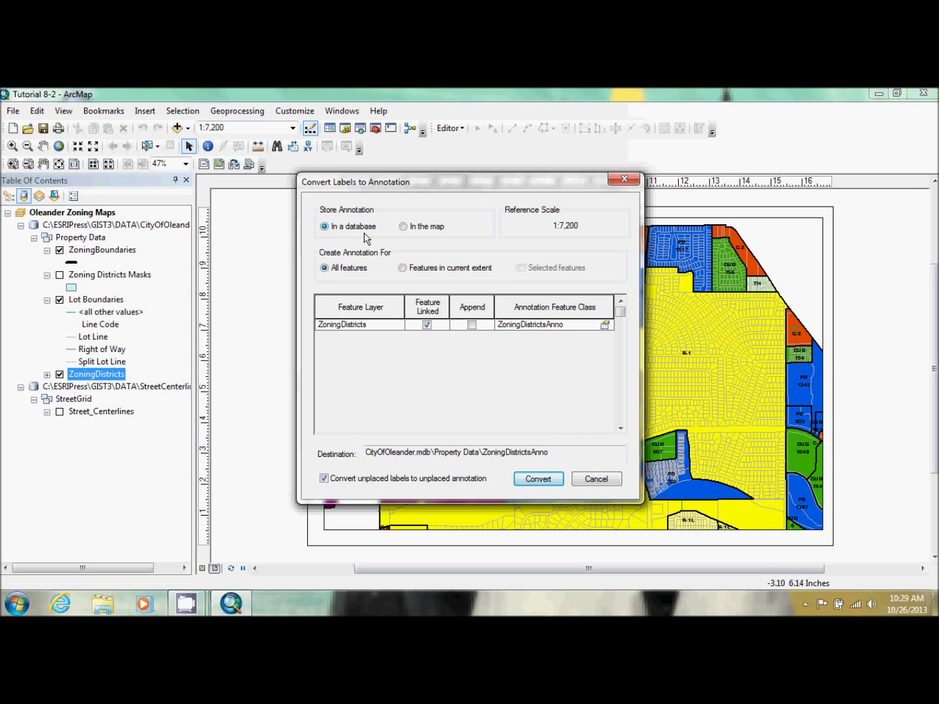
pyautogui.click(401, 268)
pyautogui.click(567, 328)
pyautogui.click(568, 329)
pyautogui.write('7200a')
pyautogui.press('BackSpace')
pyautogui.write('ex')
# - Review the annotation feature class properties, accept them, and convert the ZoningDistricts labels
pyautogui.click(605, 326)
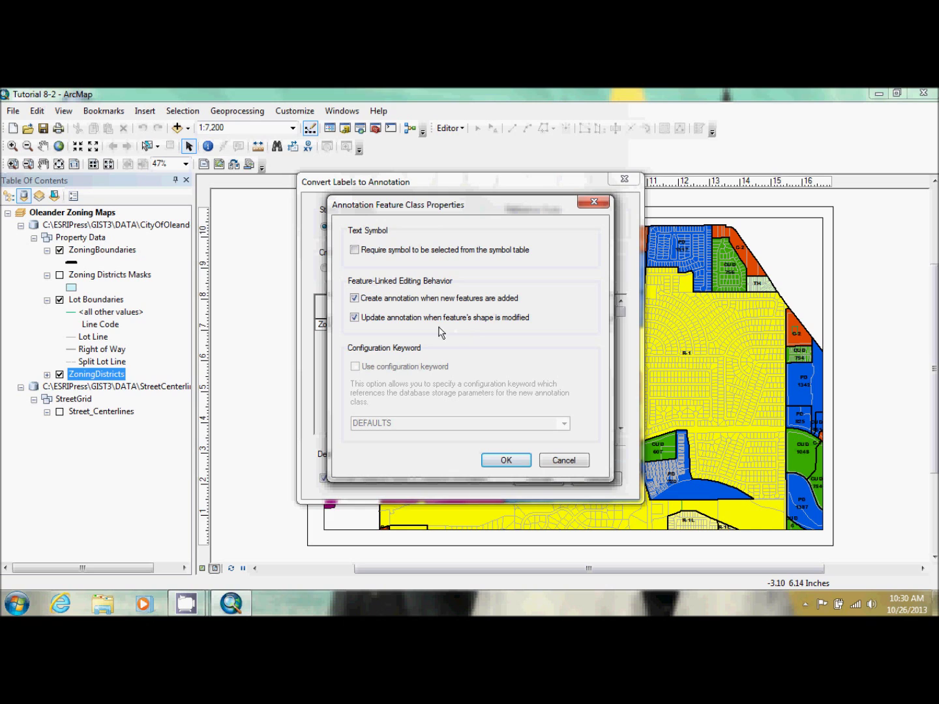
pyautogui.click(506, 461)
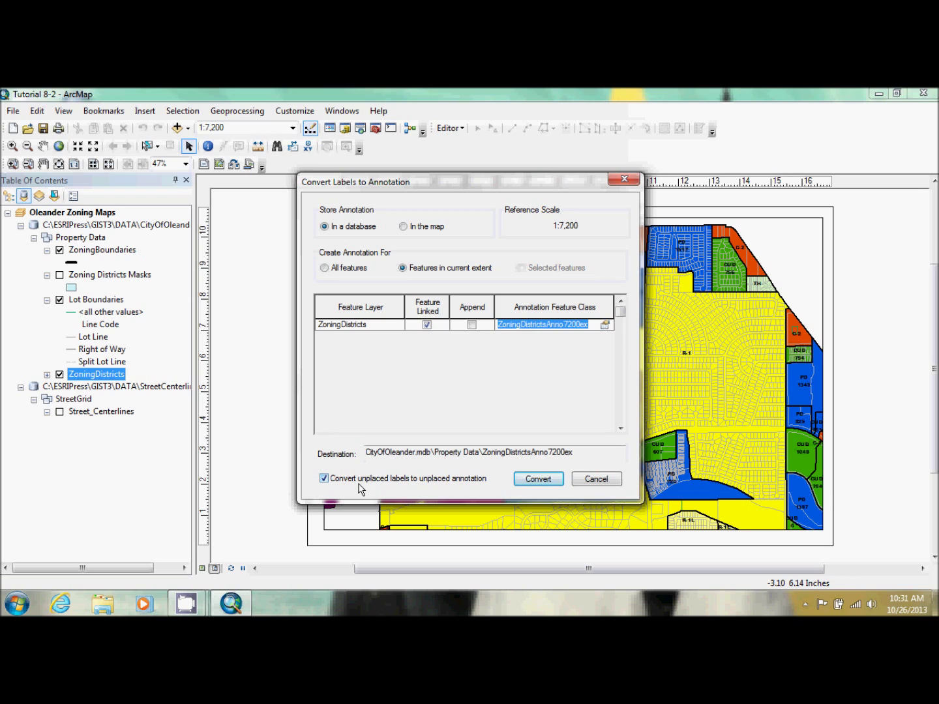
pyautogui.click(545, 486)
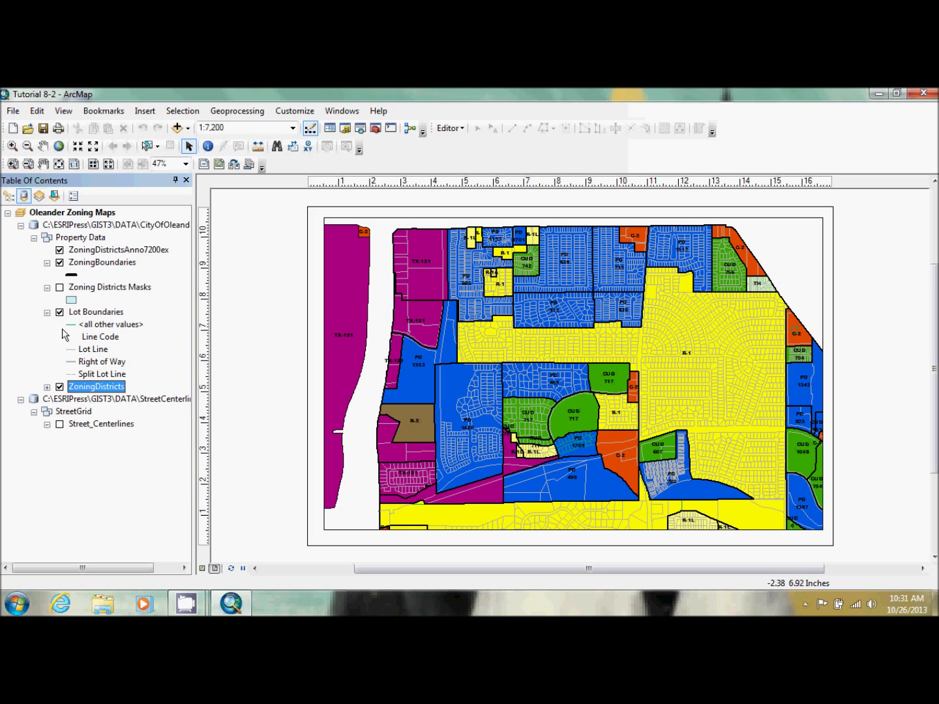
# - Hide the ZoningDistricts layer and toggle the ZoningDistrictsAnno7200ex layer off and on to inspect its annotation
pyautogui.click(60, 387)
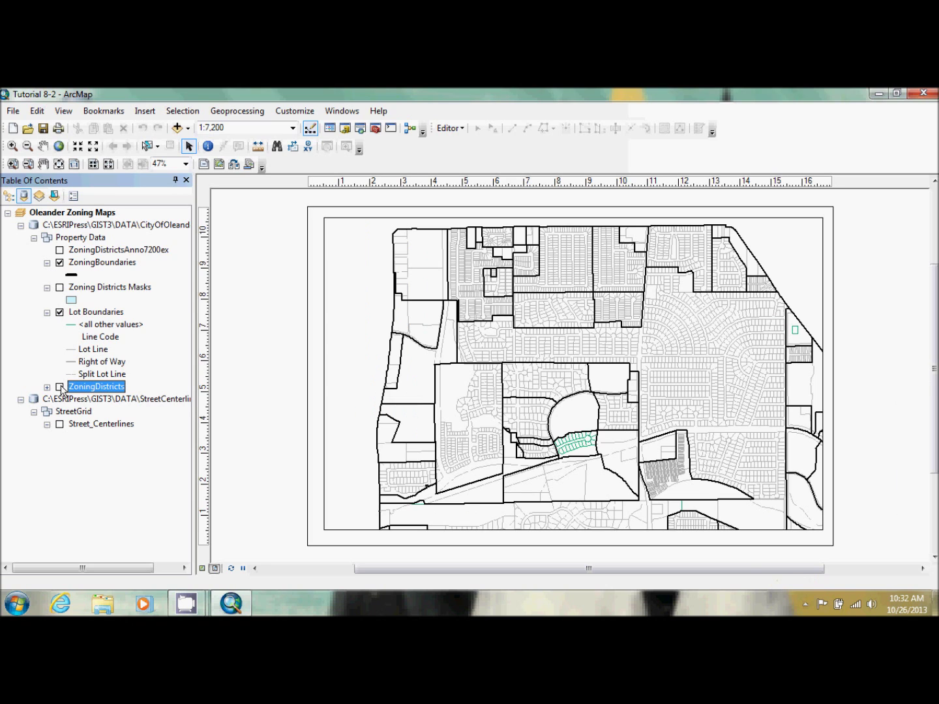
pyautogui.click(61, 249)
pyautogui.click(60, 251)
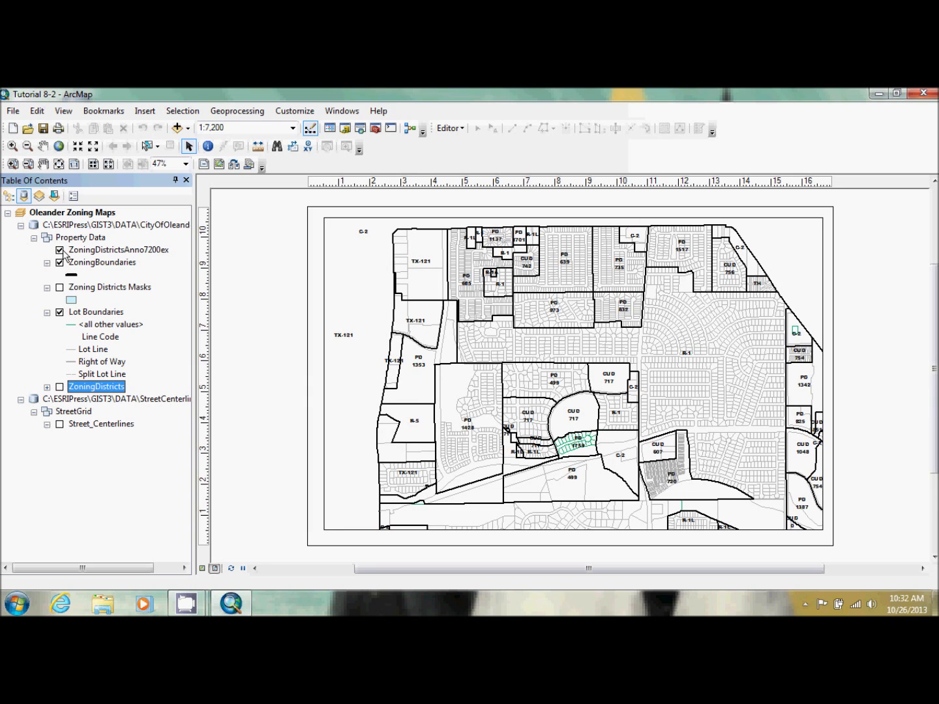
pyautogui.click(61, 250)
pyautogui.click(61, 250)
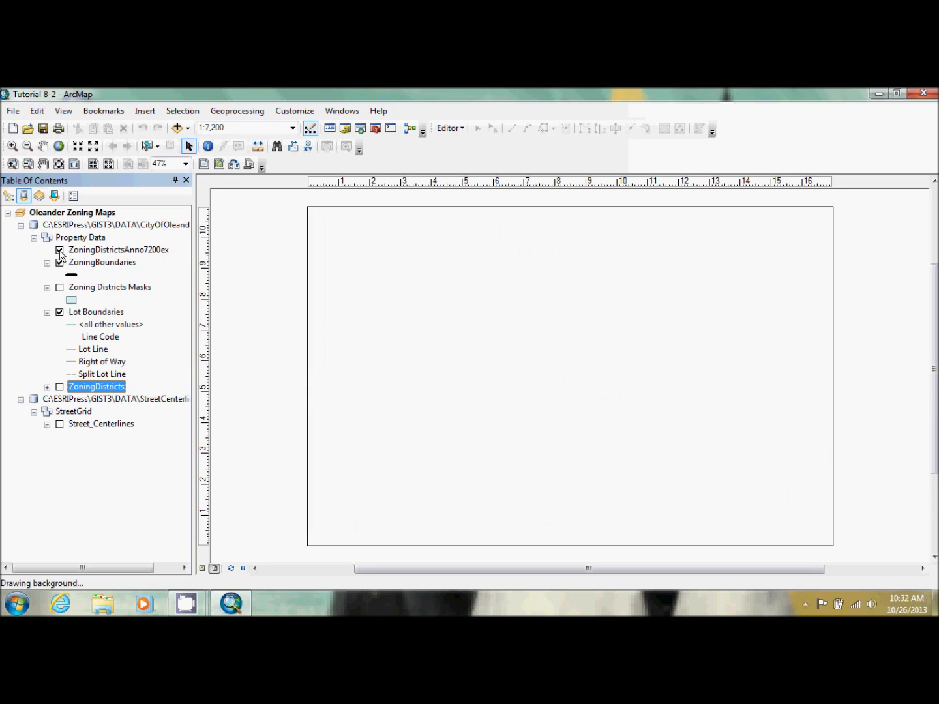
# - List the layers by drawing order and check the Categorical and Special Districts annotation classes by toggling their visibility
pyautogui.click(9, 195)
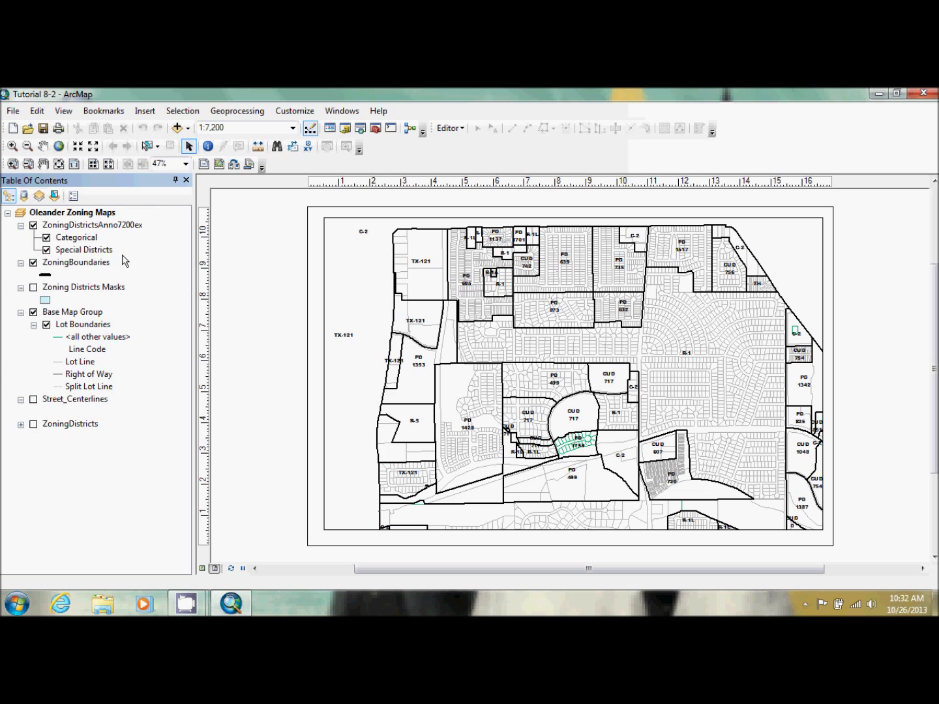
pyautogui.click(46, 239)
pyautogui.click(47, 238)
pyautogui.click(46, 250)
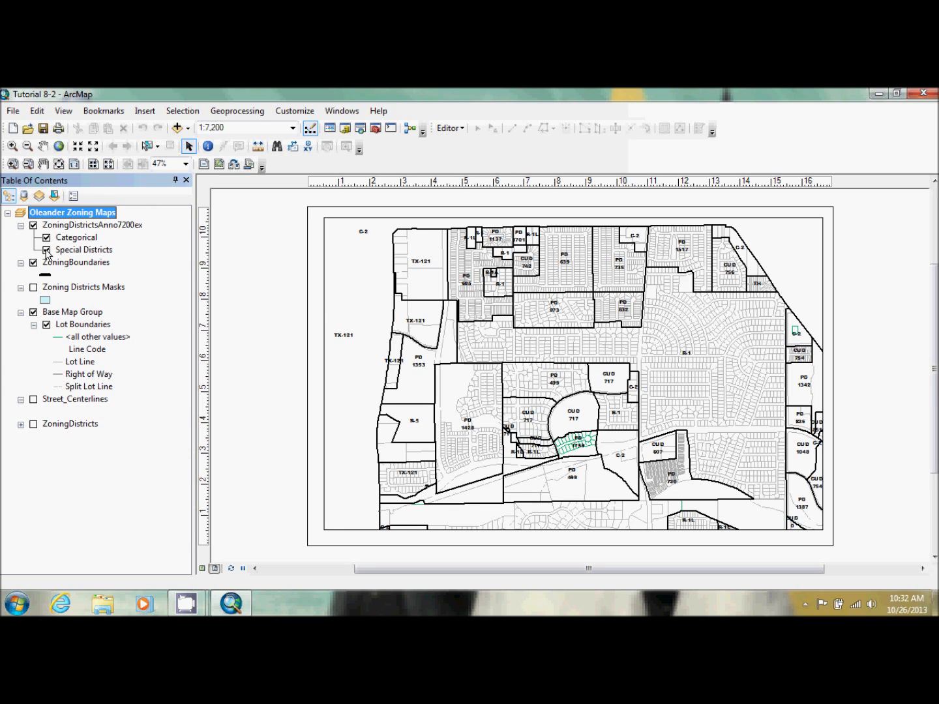
pyautogui.click(46, 250)
# - Make the ZoningDistricts and Street_Centerlines layers visible on the map
pyautogui.click(33, 426)
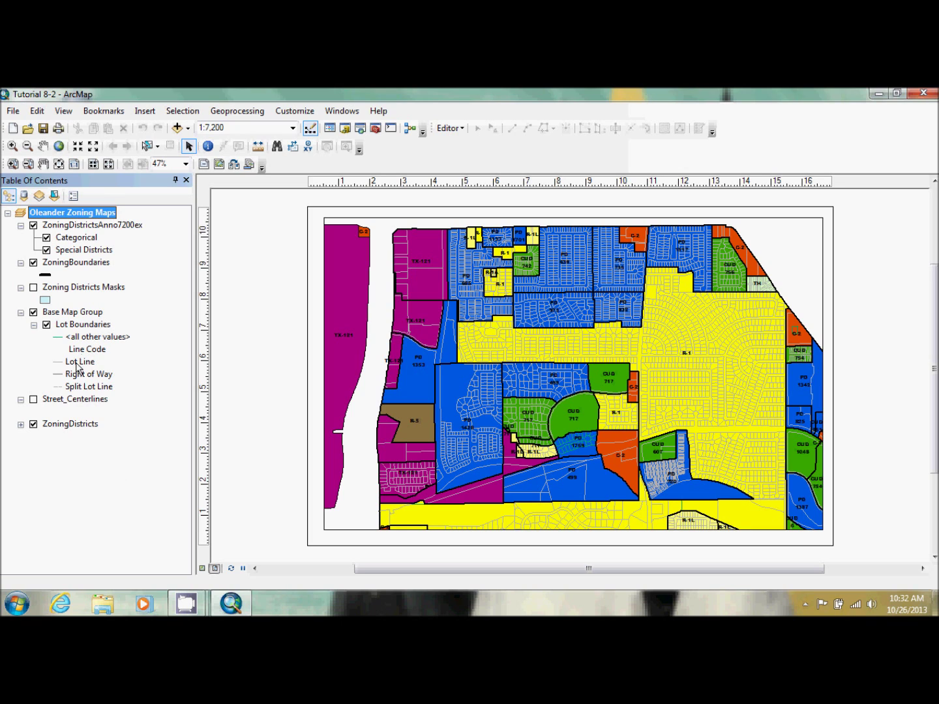
pyautogui.rightClick(60, 399)
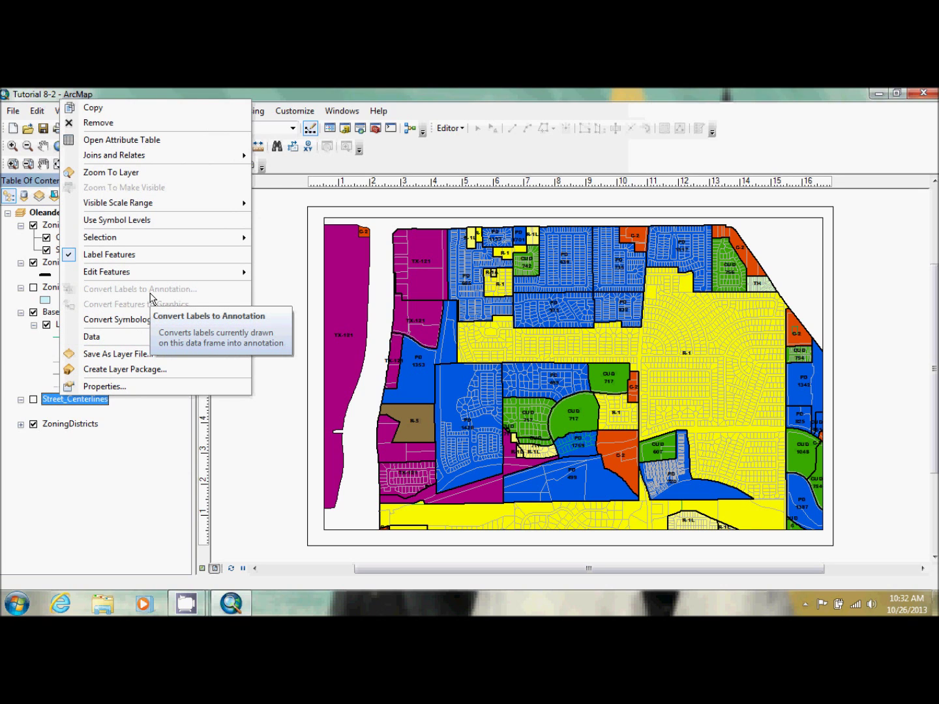
pyautogui.click(34, 401)
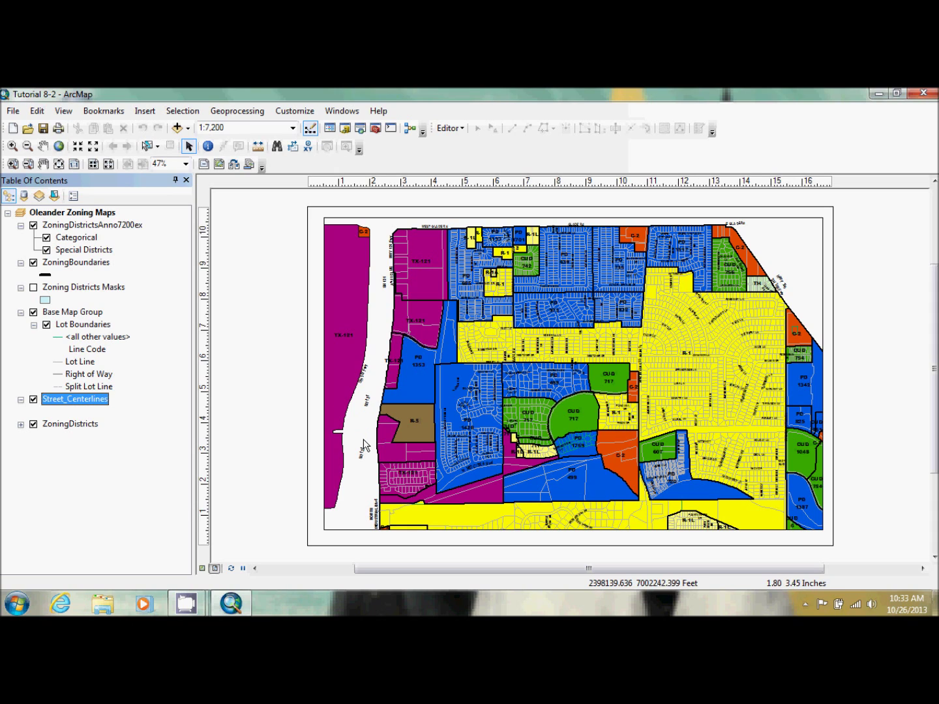
# - Convert the Street_Centerlines labels in the current extent to database annotation in a feature class named Street_CenterlinesAnno7200ex
pyautogui.rightClick(98, 403)
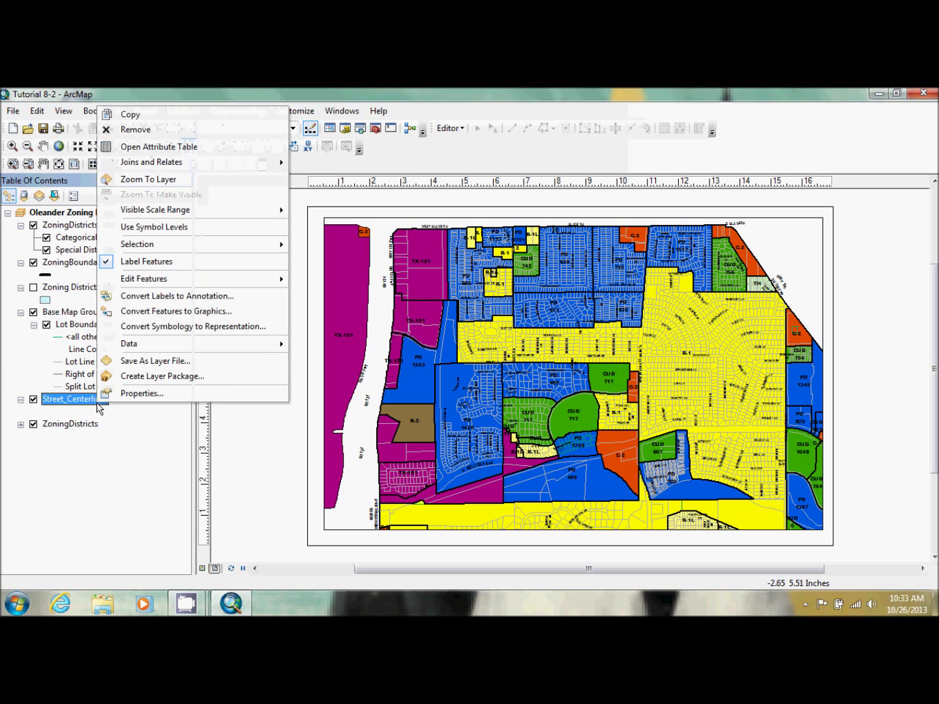
pyautogui.click(175, 300)
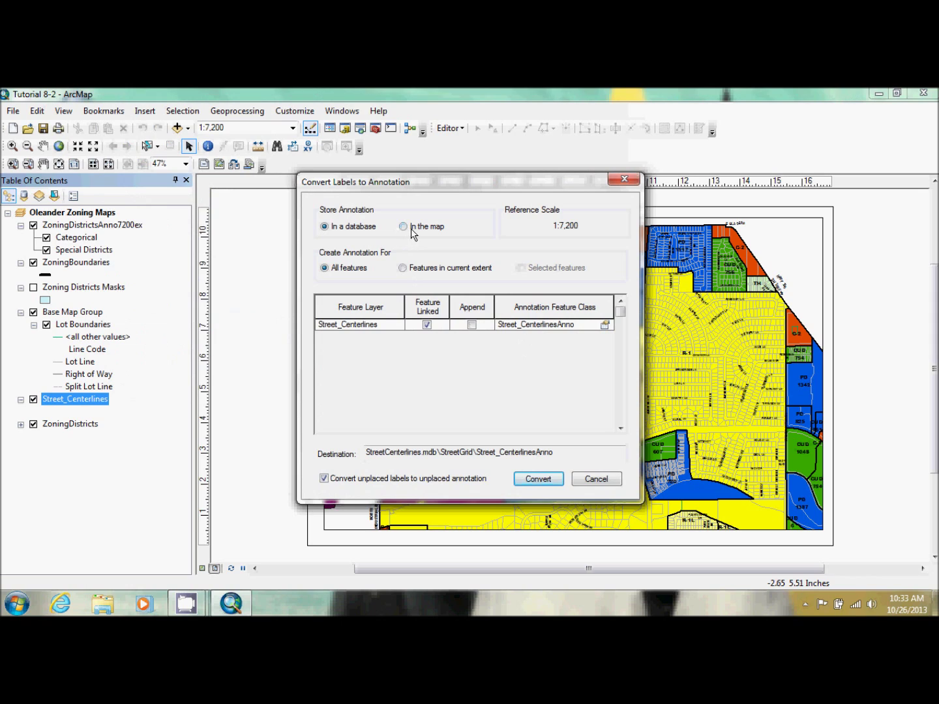
pyautogui.click(403, 268)
pyautogui.click(578, 328)
pyautogui.click(580, 328)
pyautogui.write('7200ex')
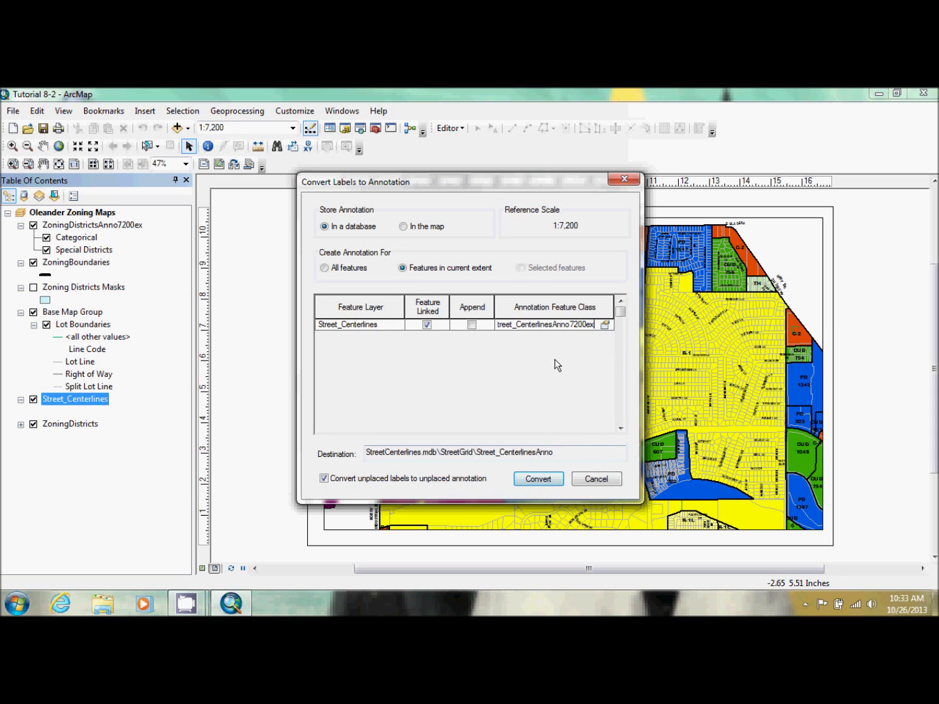
pyautogui.click(537, 480)
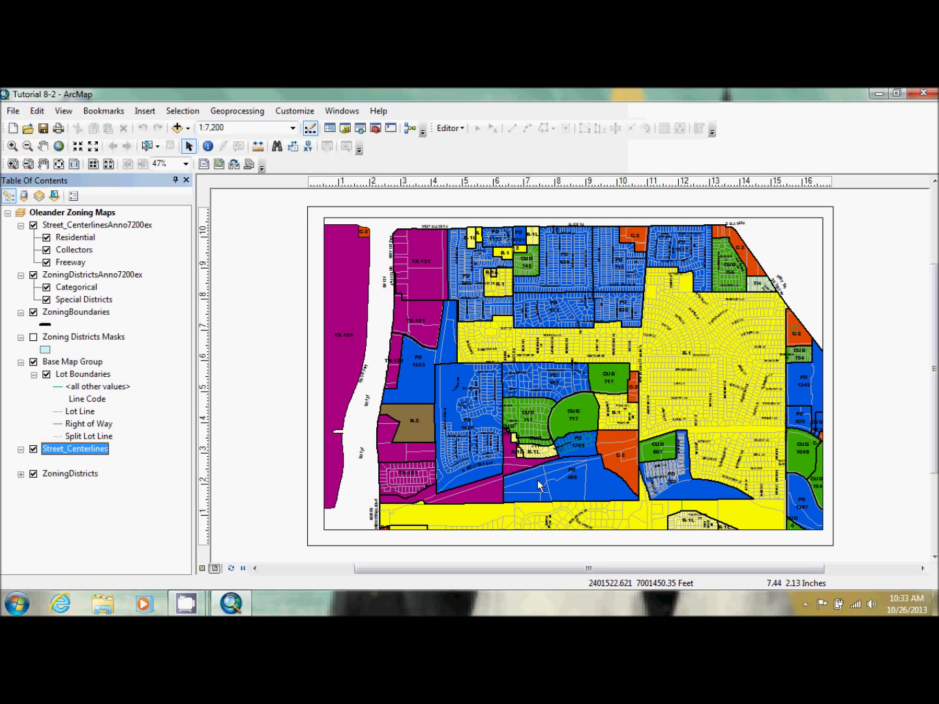
# - Set the Special Districts annotation class not to show when zoned out beyond a minimum scale of 1:7,200
pyautogui.rightClick(74, 303)
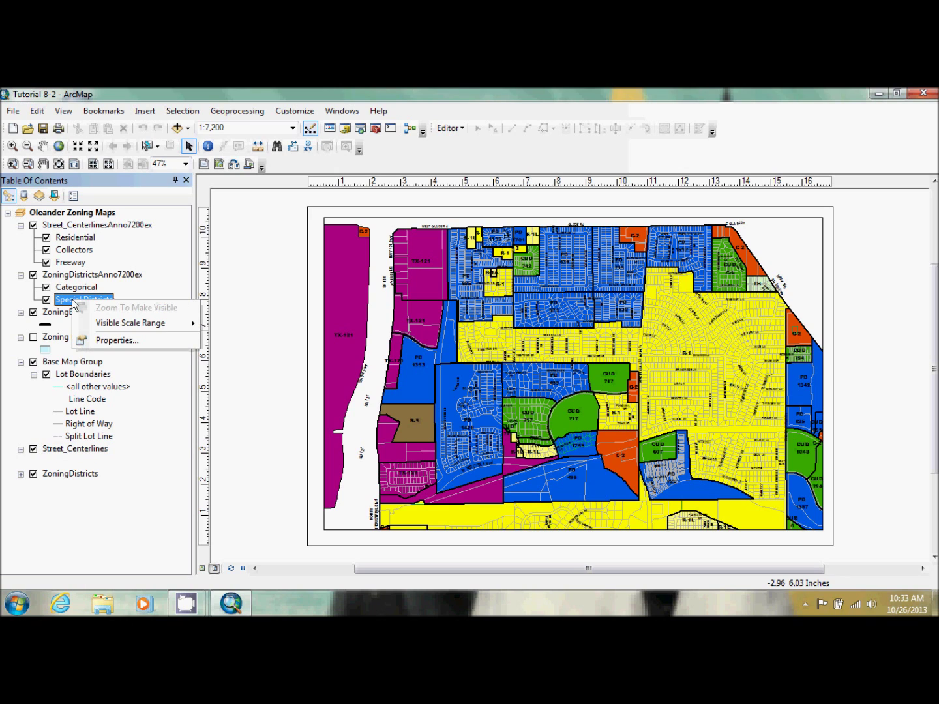
pyautogui.click(117, 341)
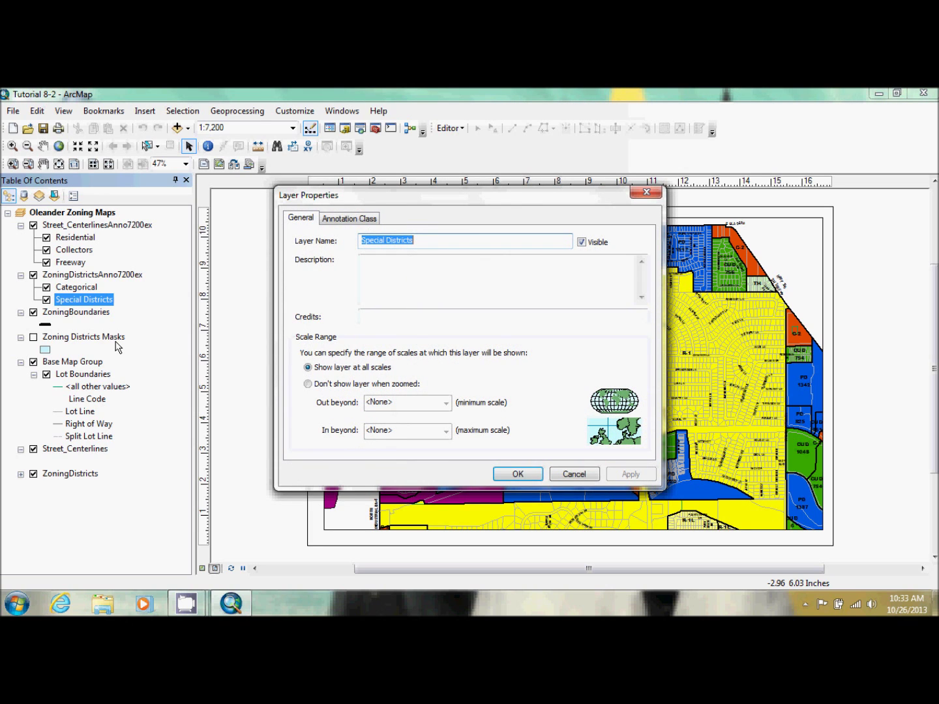
pyautogui.click(409, 285)
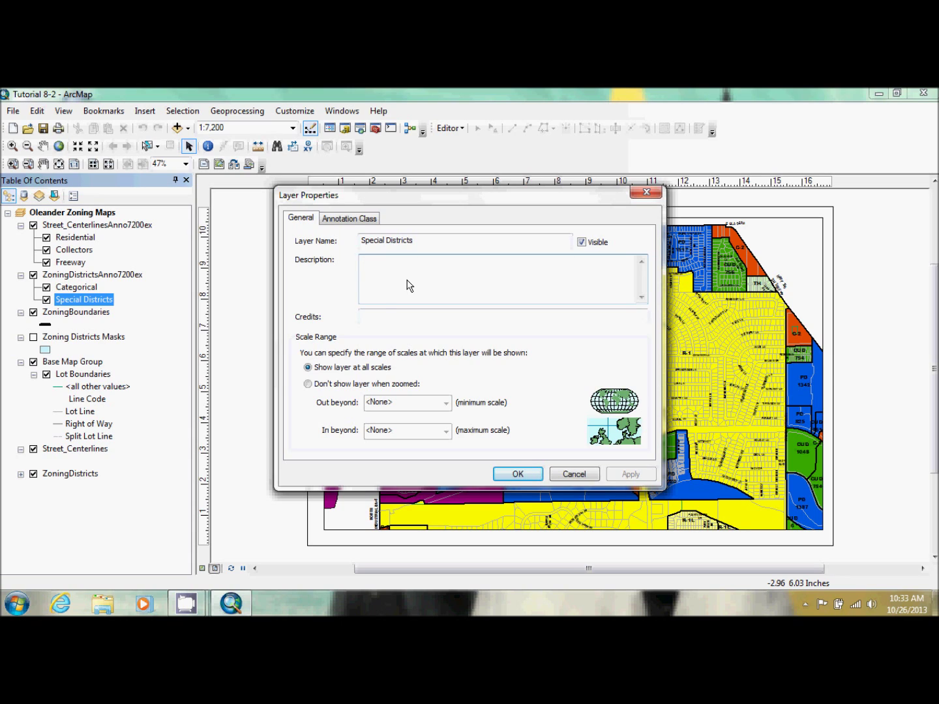
pyautogui.click(308, 385)
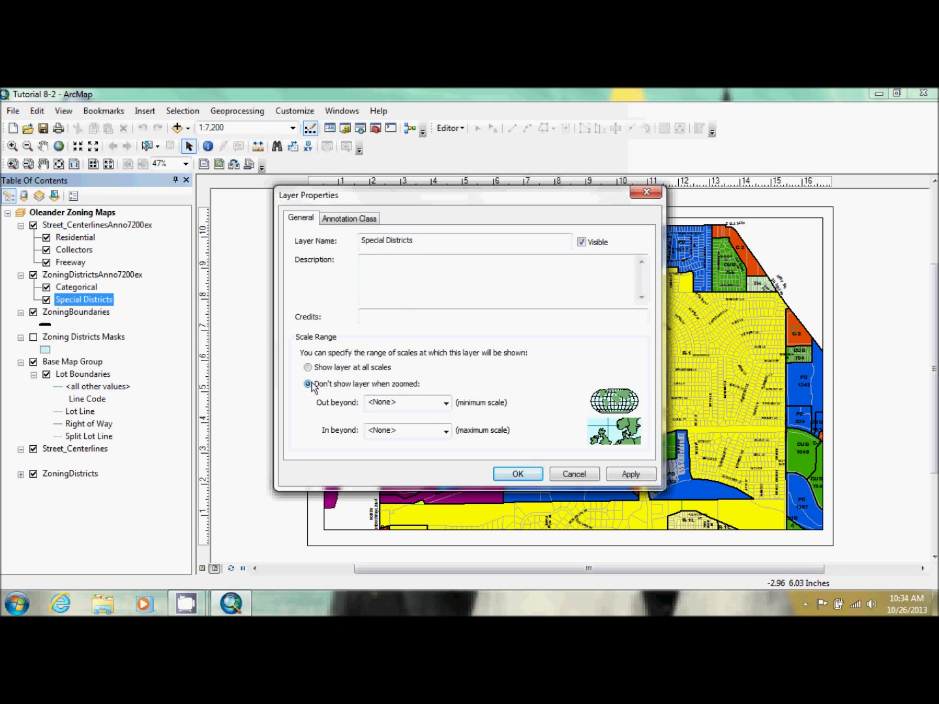
pyautogui.click(446, 403)
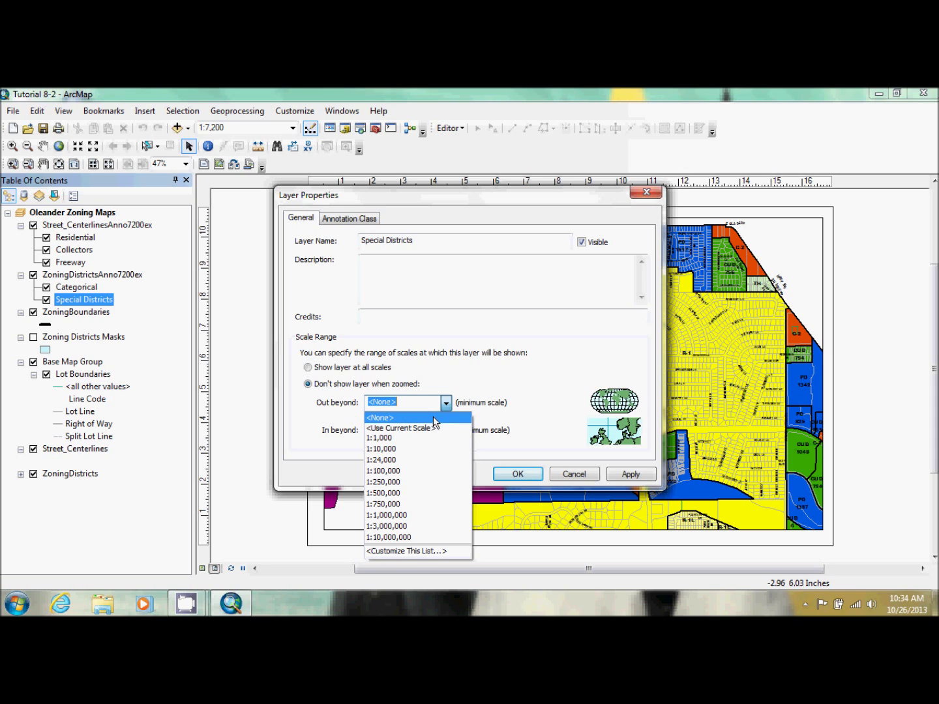
pyautogui.click(417, 417)
pyautogui.write('7200')
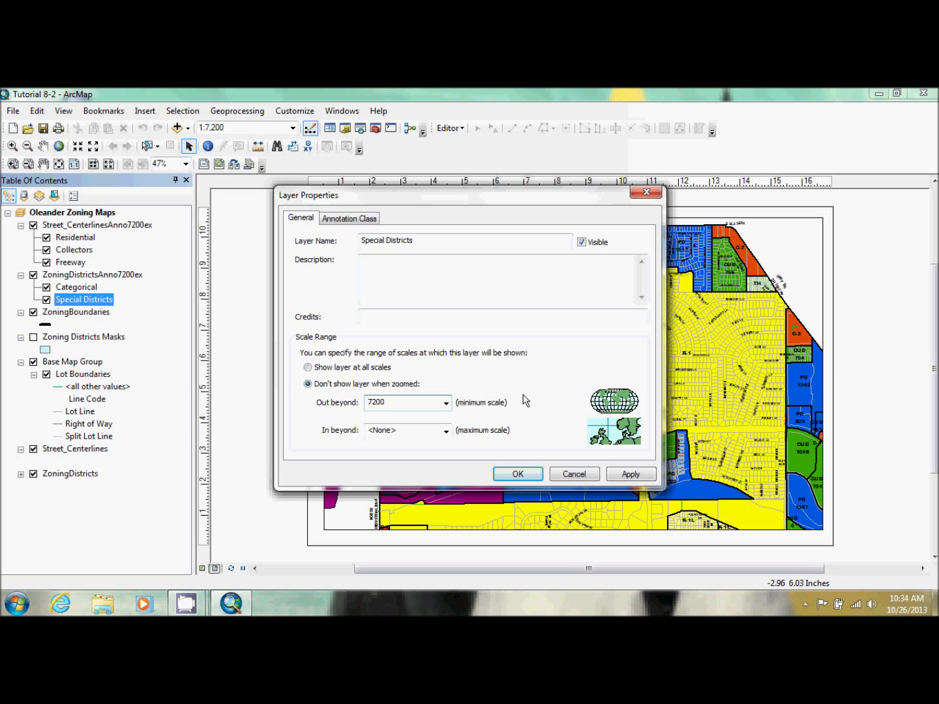
# - Describe the Special Districts annotation class as "Annotation for special zoning districts" and apply the changes
pyautogui.click(488, 294)
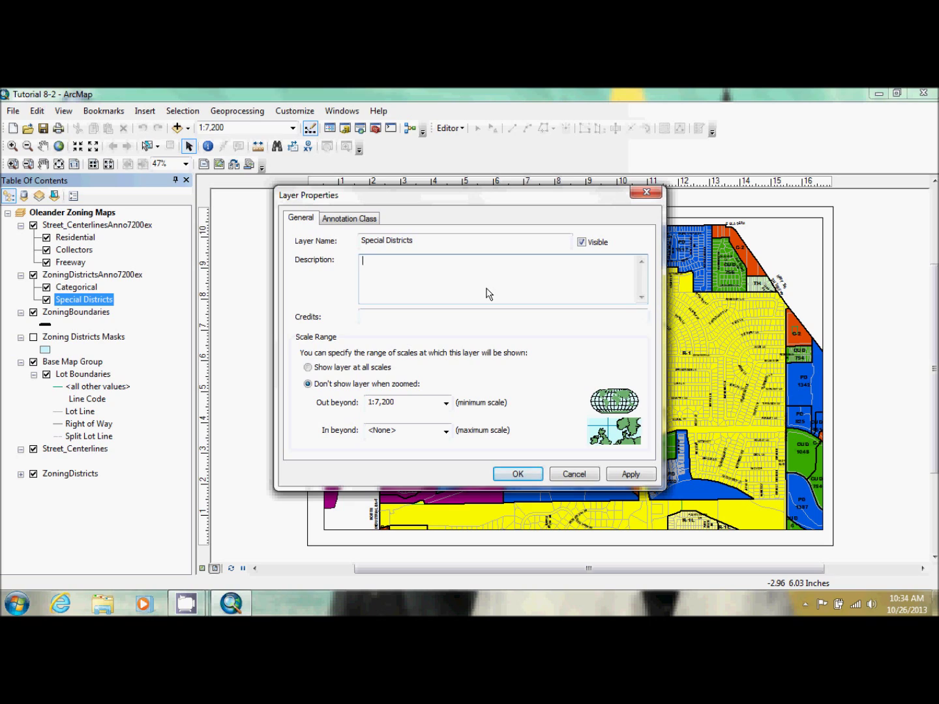
pyautogui.click(490, 293)
pyautogui.write('Annotation for special zoning districts')
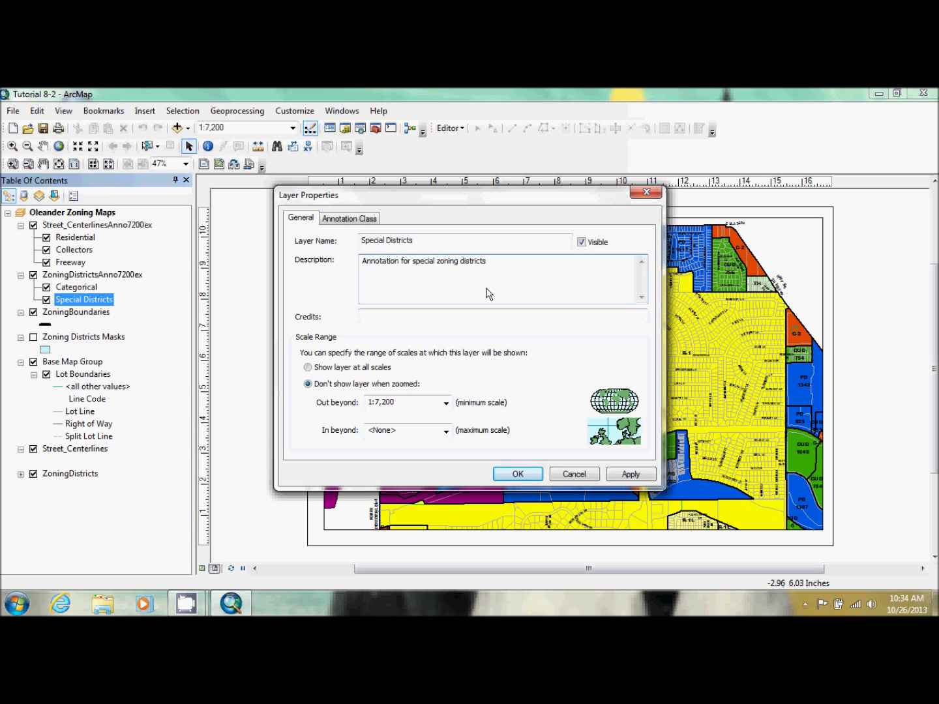
pyautogui.click(628, 474)
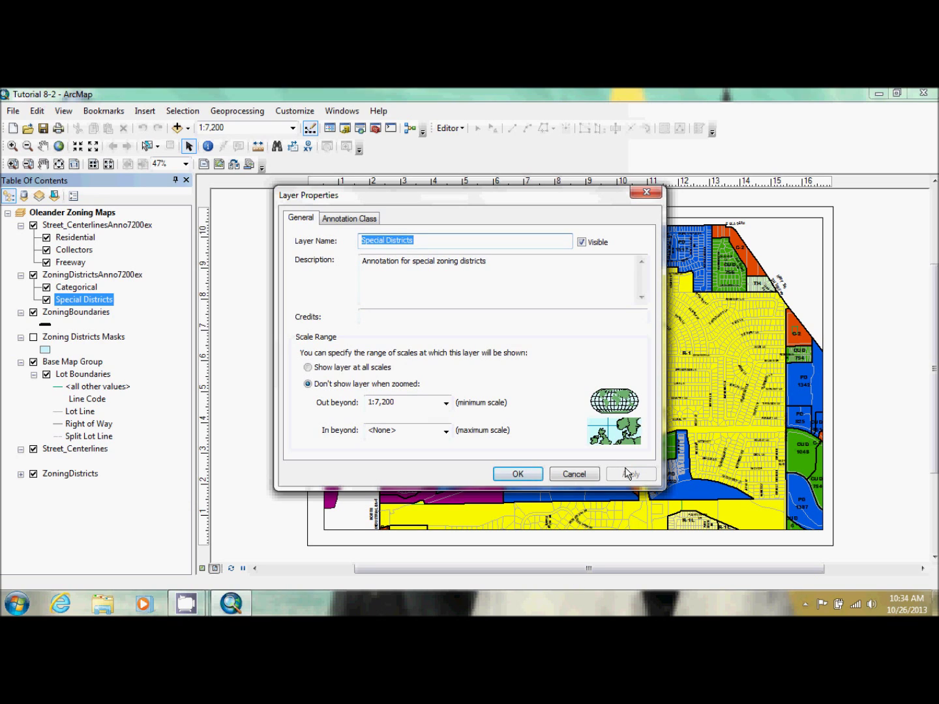
# - Review the Special Districts annotation class settings and its text symbol's general, formatted text, advanced text and mask properties
pyautogui.click(349, 221)
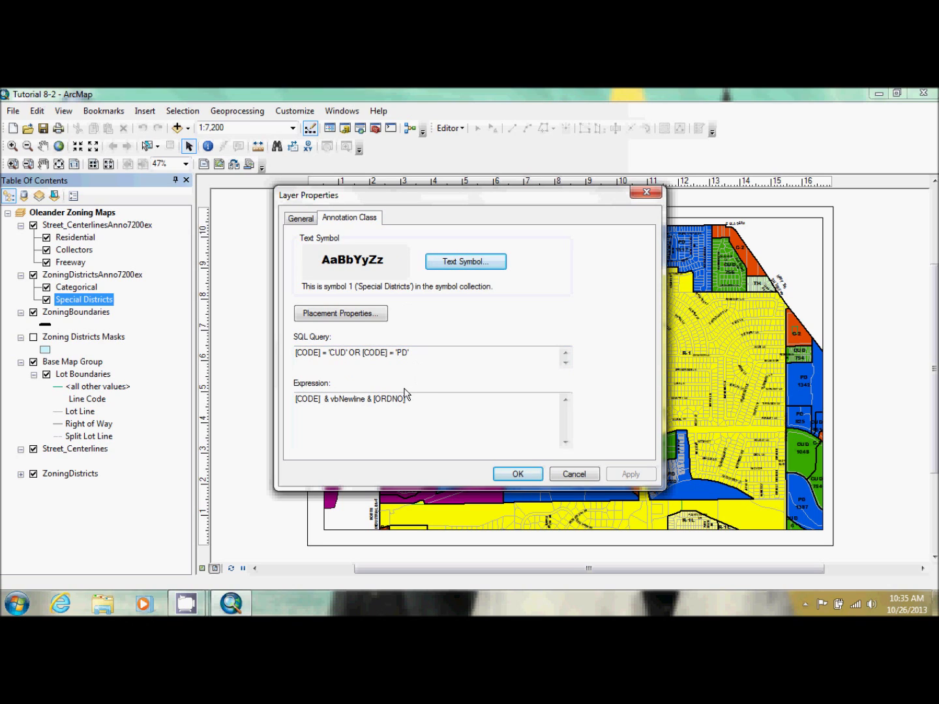
pyautogui.click(463, 264)
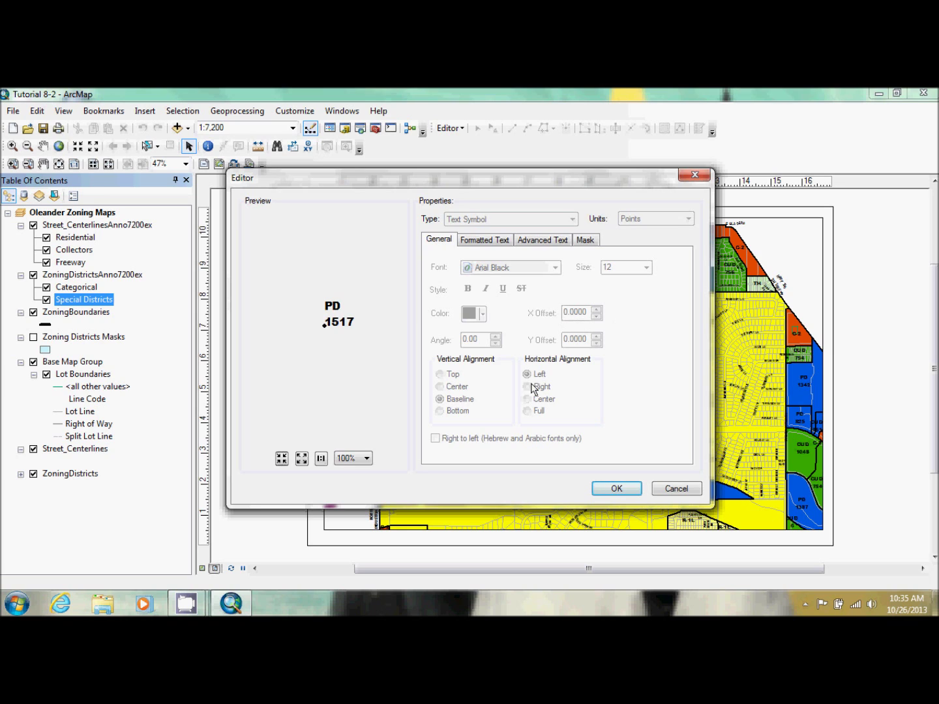
pyautogui.click(481, 237)
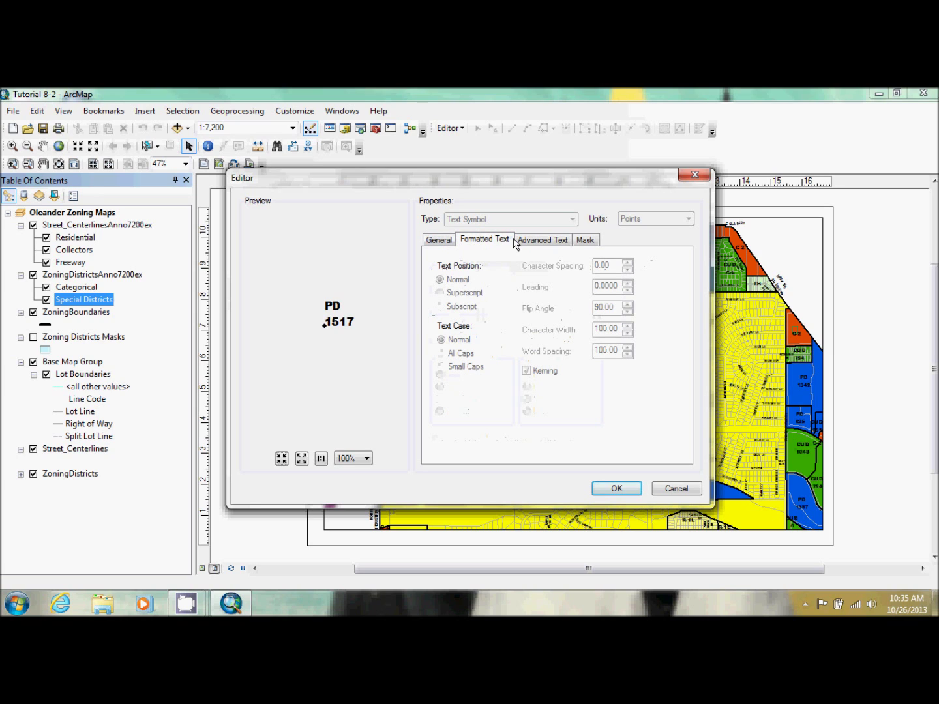
pyautogui.click(538, 241)
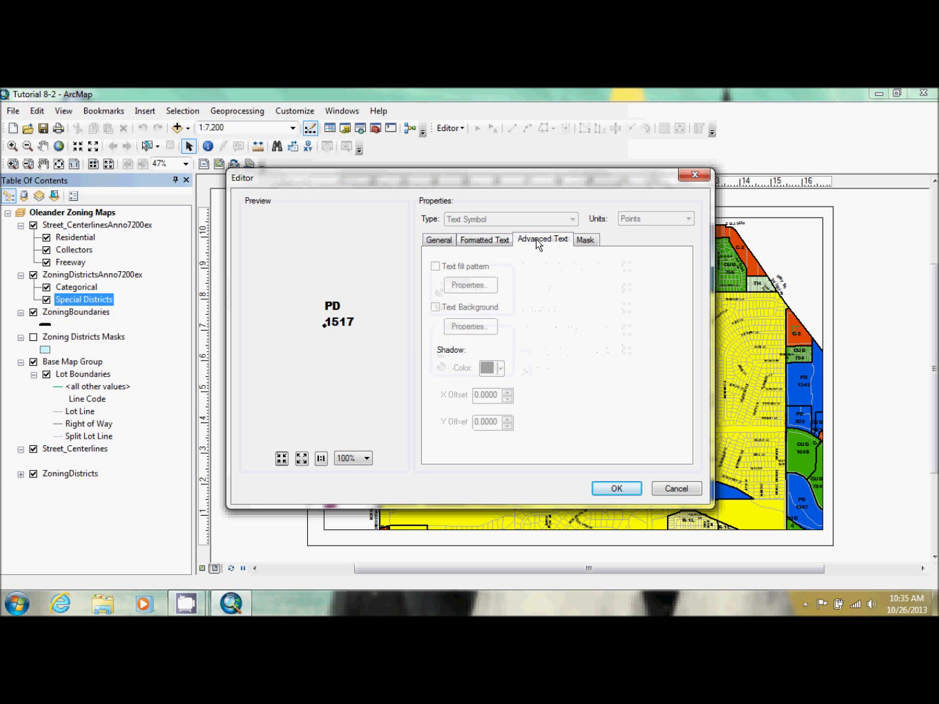
pyautogui.click(584, 241)
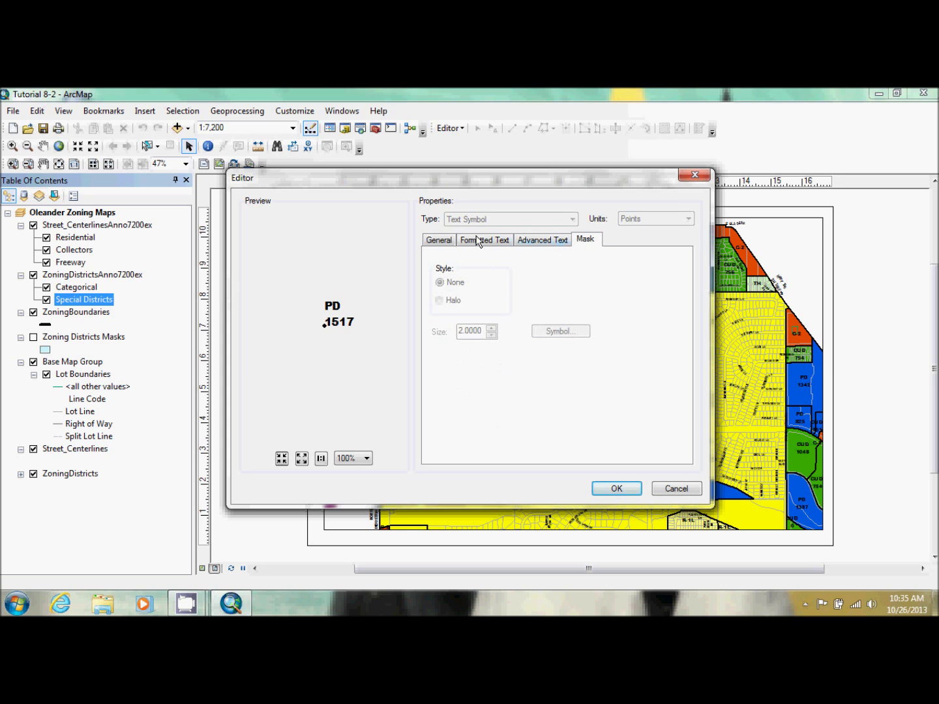
pyautogui.click(438, 243)
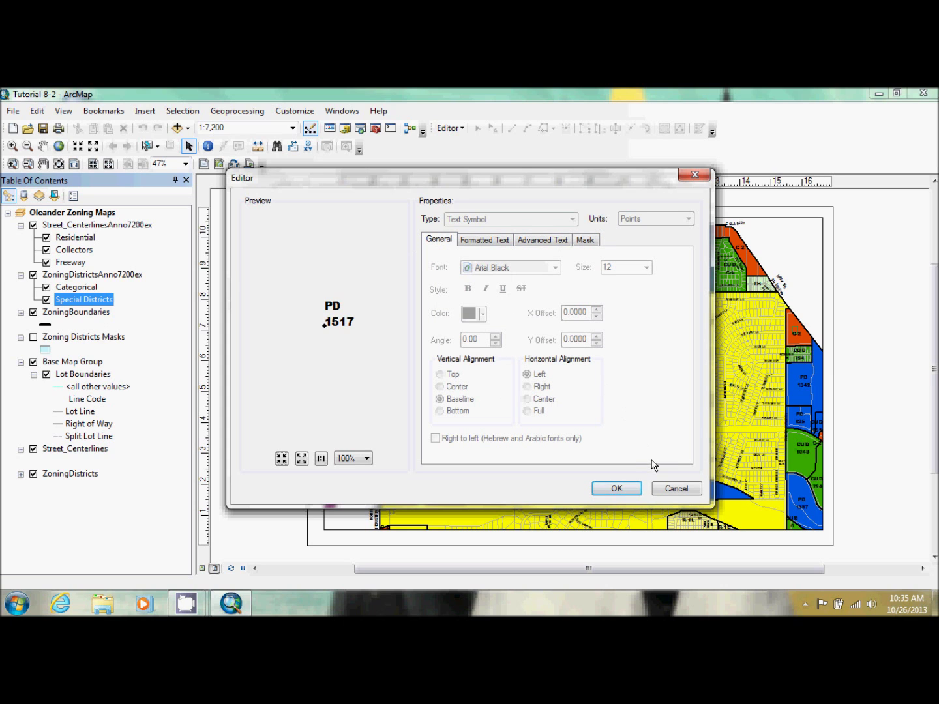
pyautogui.click(676, 489)
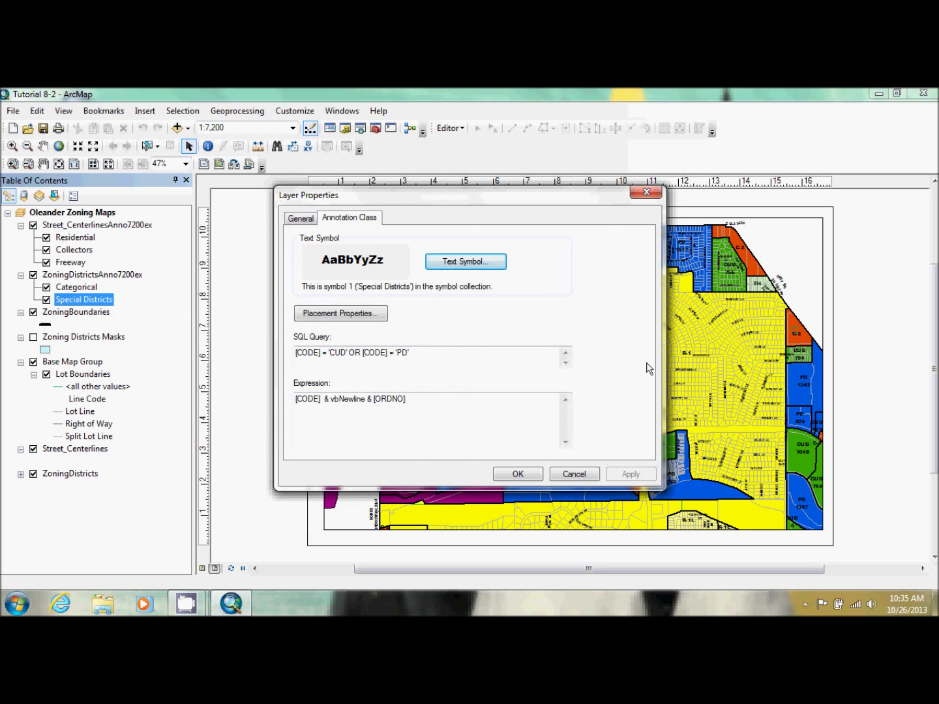
# - Review the Special Districts placement properties for label position, fitting strategy, density and conflict resolution, and close the layer properties
pyautogui.click(367, 316)
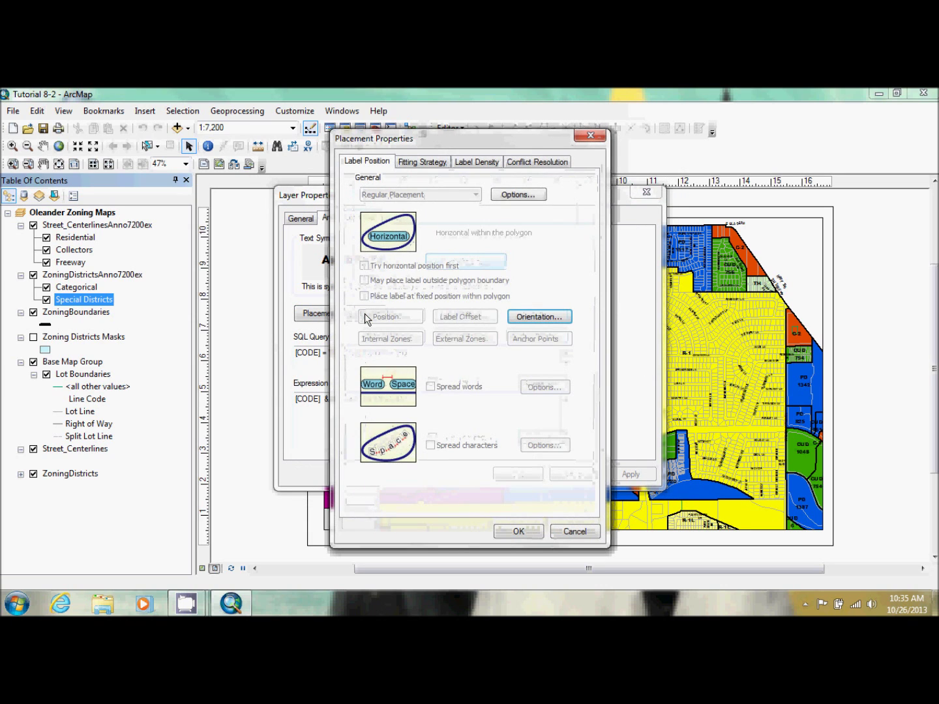
pyautogui.click(427, 162)
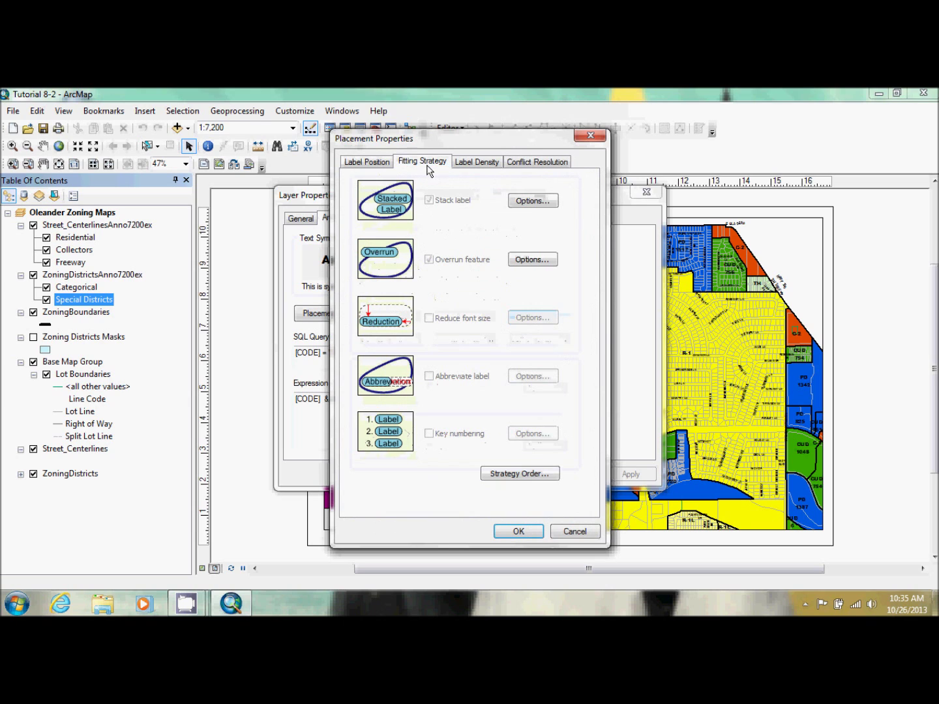
pyautogui.click(468, 163)
pyautogui.click(529, 163)
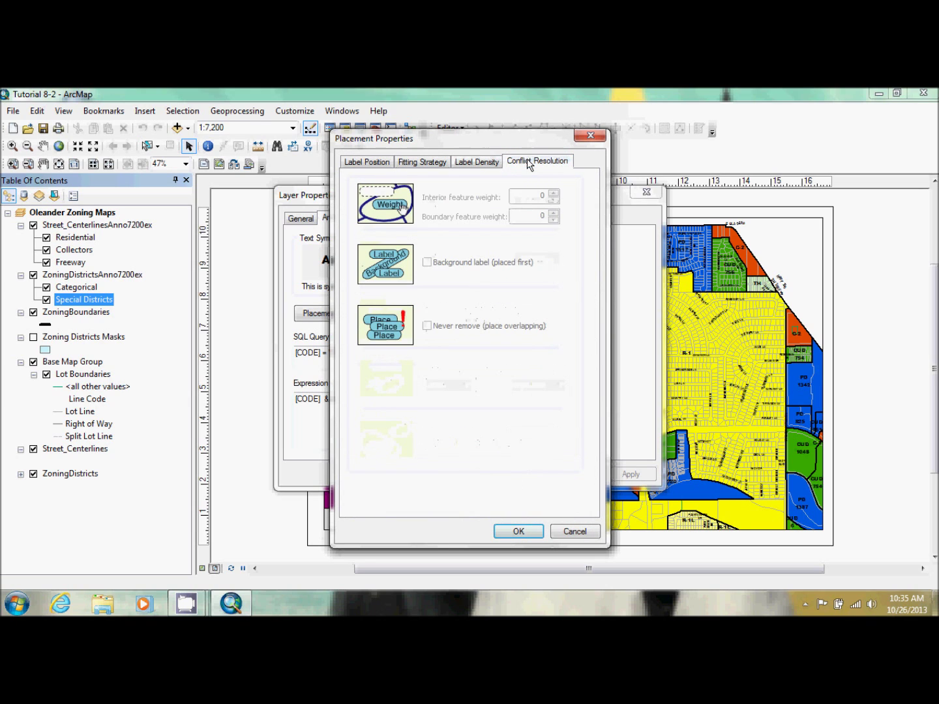
pyautogui.click(376, 162)
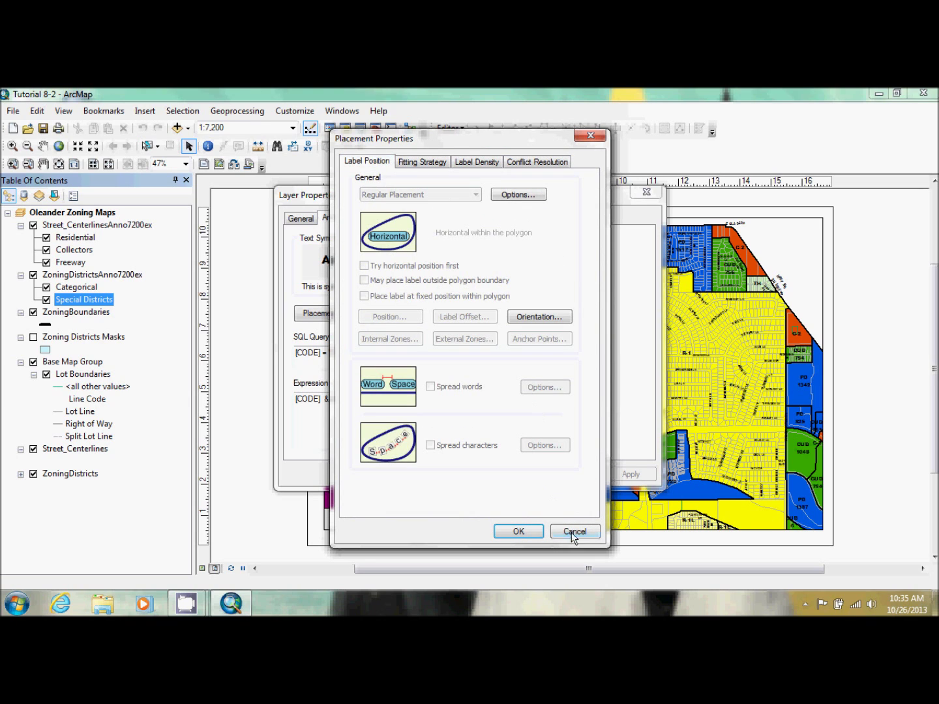
pyautogui.click(568, 536)
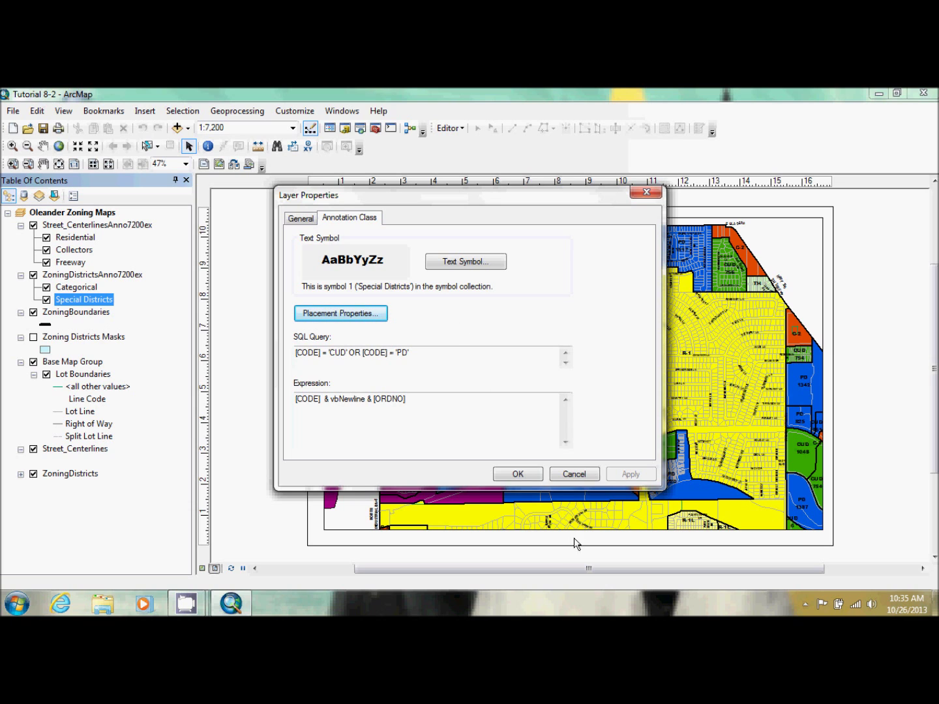
pyautogui.click(529, 474)
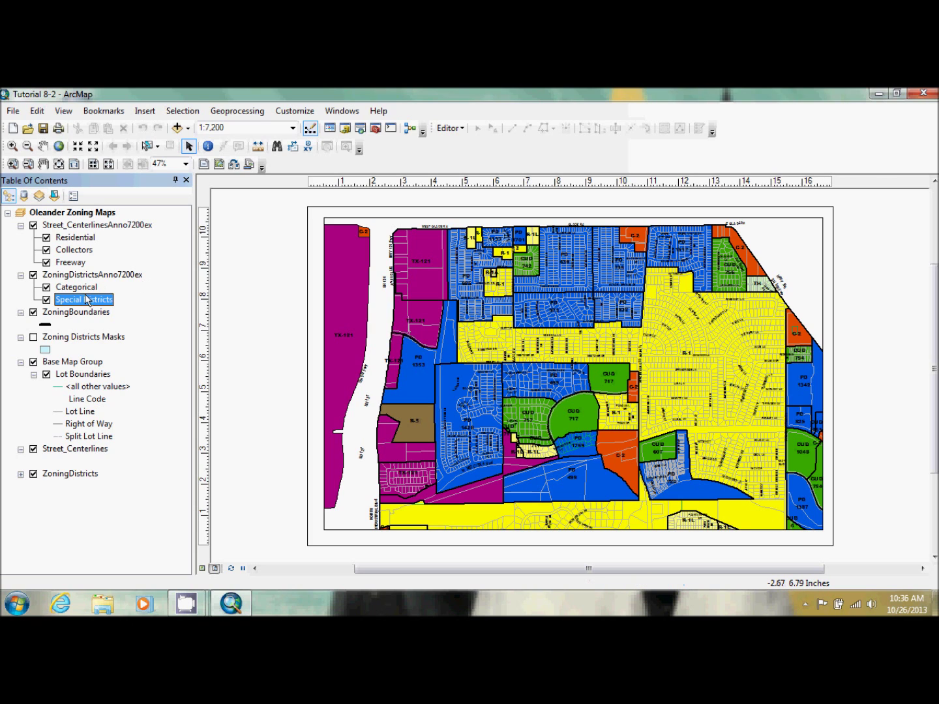
# - Describe the Categorical annotation class as "Annotation for standard zoning categories" in its layer properties
pyautogui.rightClick(82, 287)
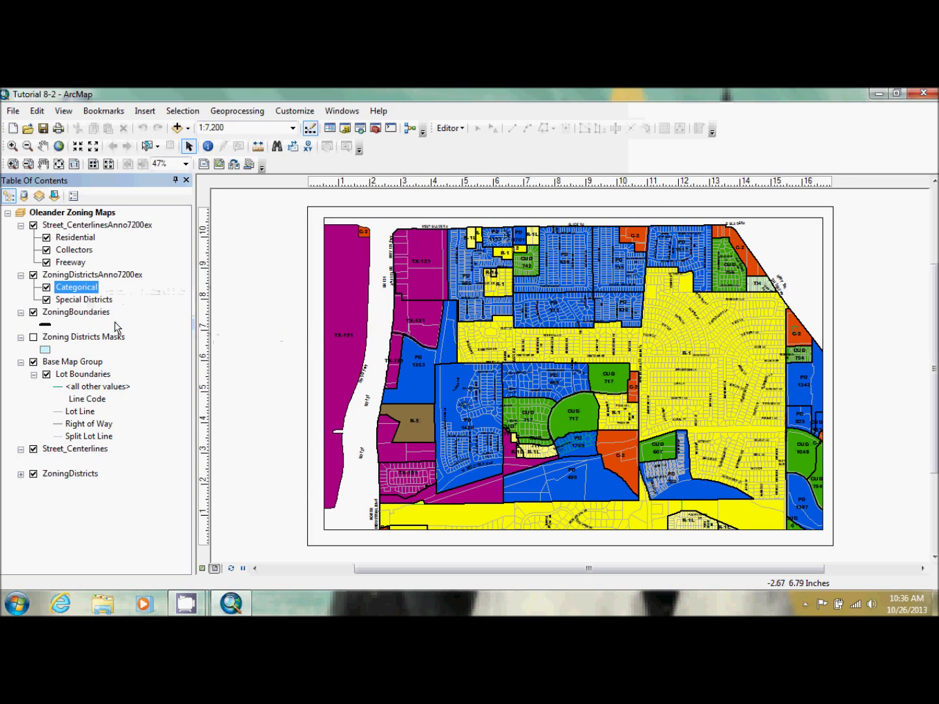
pyautogui.click(125, 324)
pyautogui.click(301, 218)
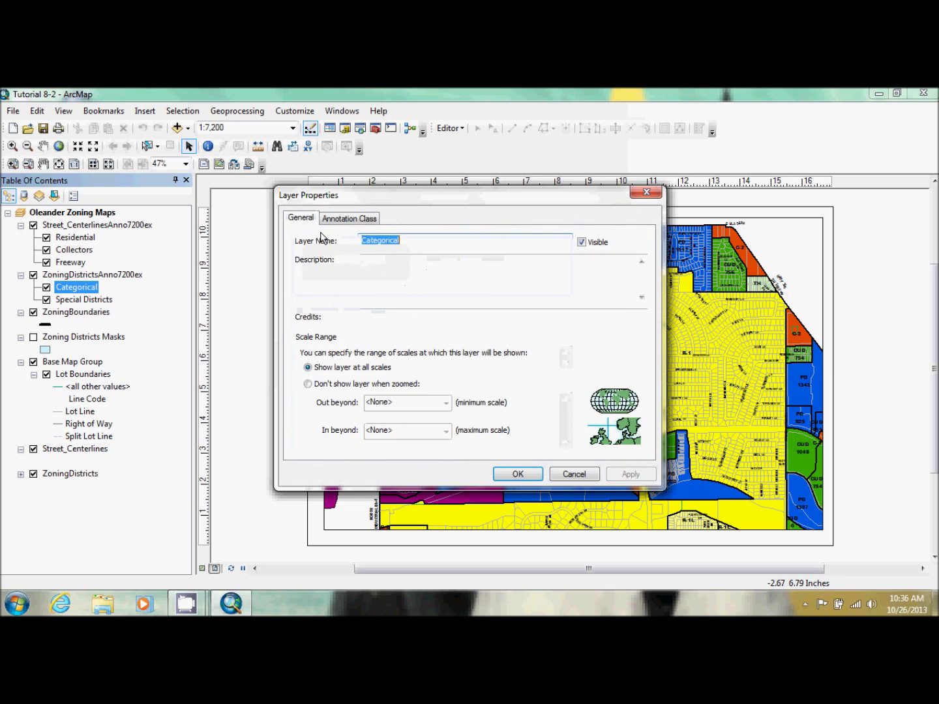
pyautogui.click(397, 281)
pyautogui.write('Annotation for s')
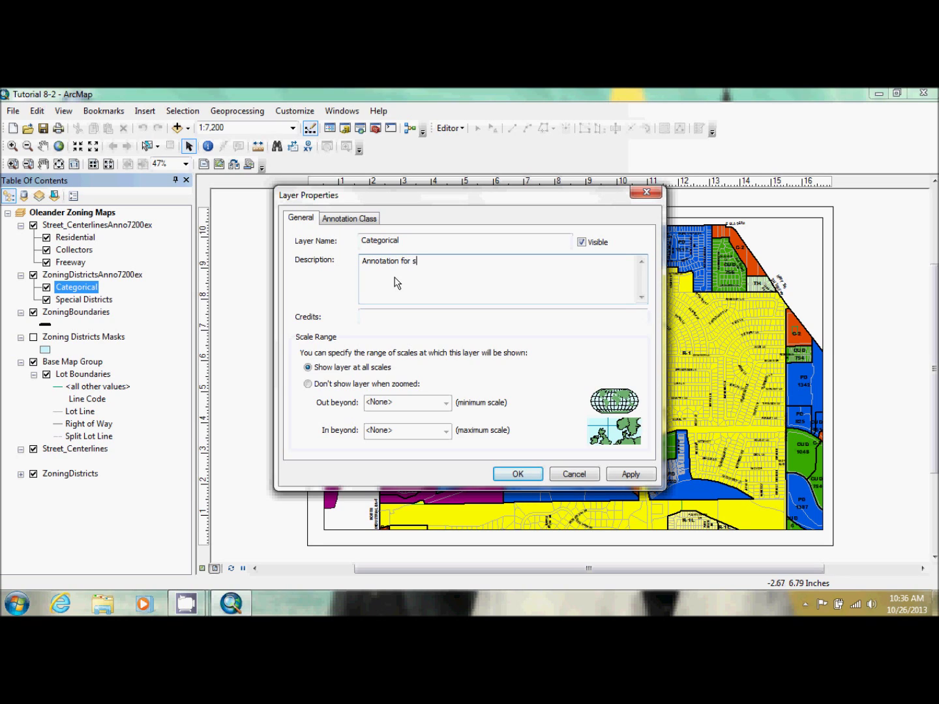
pyautogui.write('tandard zoning categories')
# - Limit the Categorical annotation class to a minimum scale of 1:7,200 and accept its layer properties
pyautogui.click(352, 384)
pyautogui.click(446, 404)
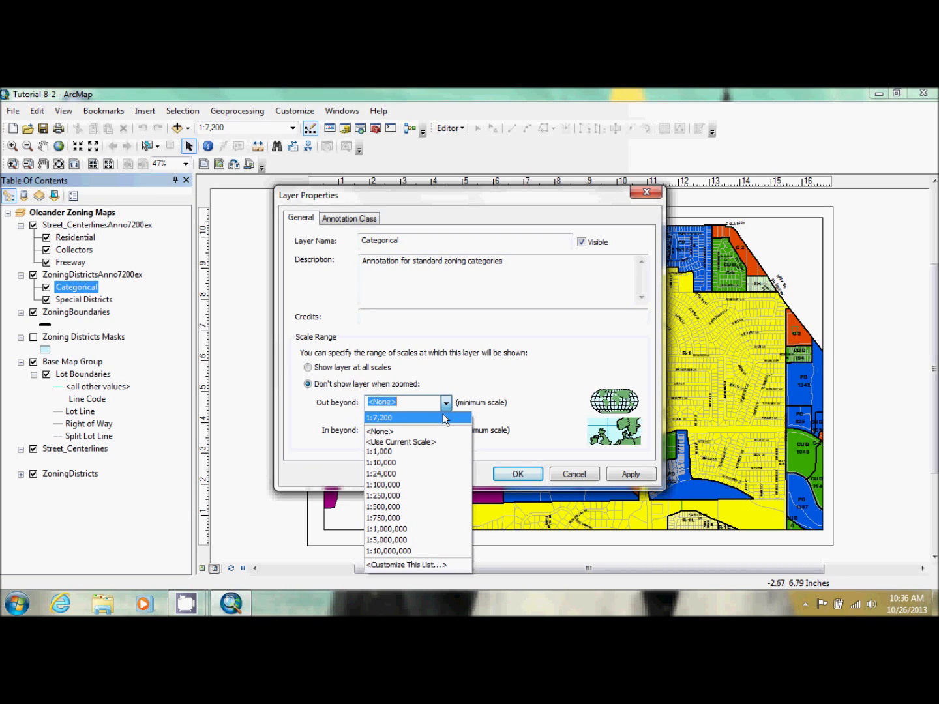
pyautogui.click(445, 420)
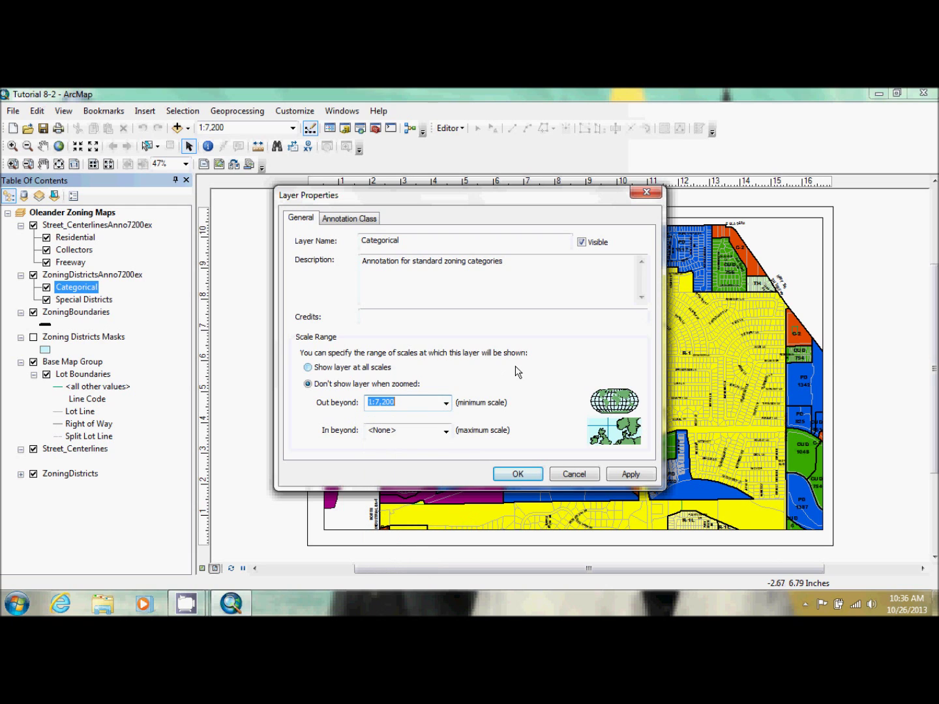
pyautogui.click(516, 475)
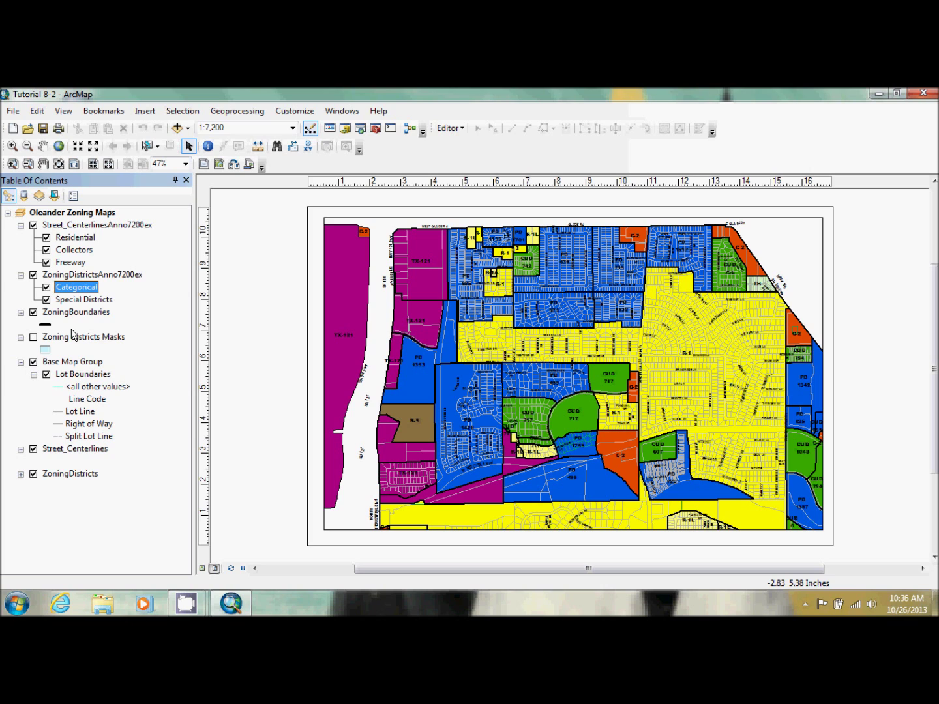
# - Hide the ZoningDistrictsAnno7200ex layer and start an edit session on Street_CenterlinesAnno7200ex
pyautogui.click(35, 277)
pyautogui.click(33, 276)
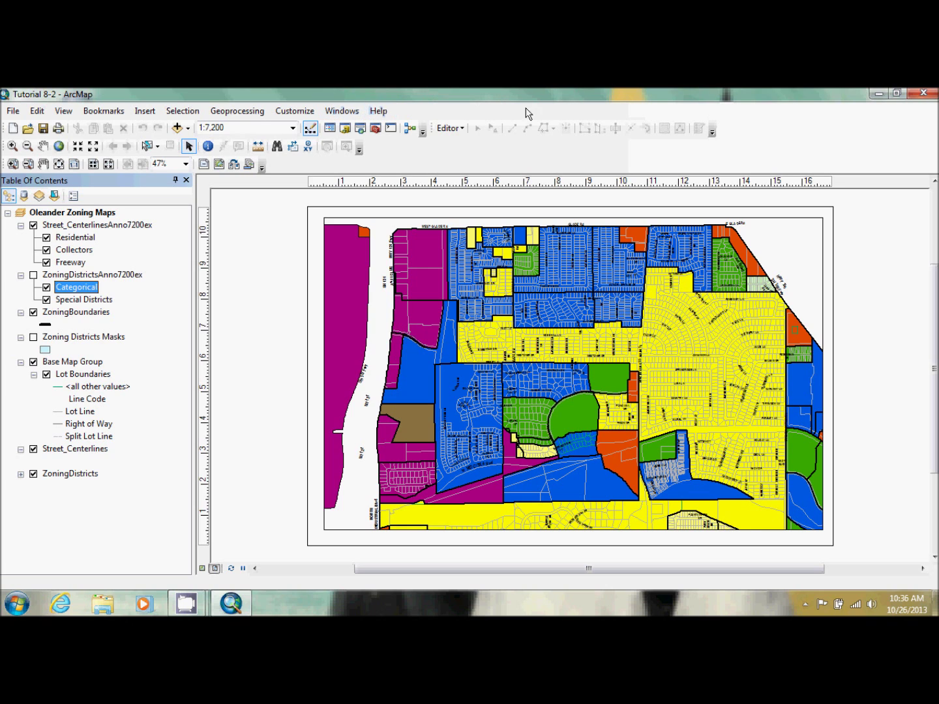
pyautogui.click(452, 131)
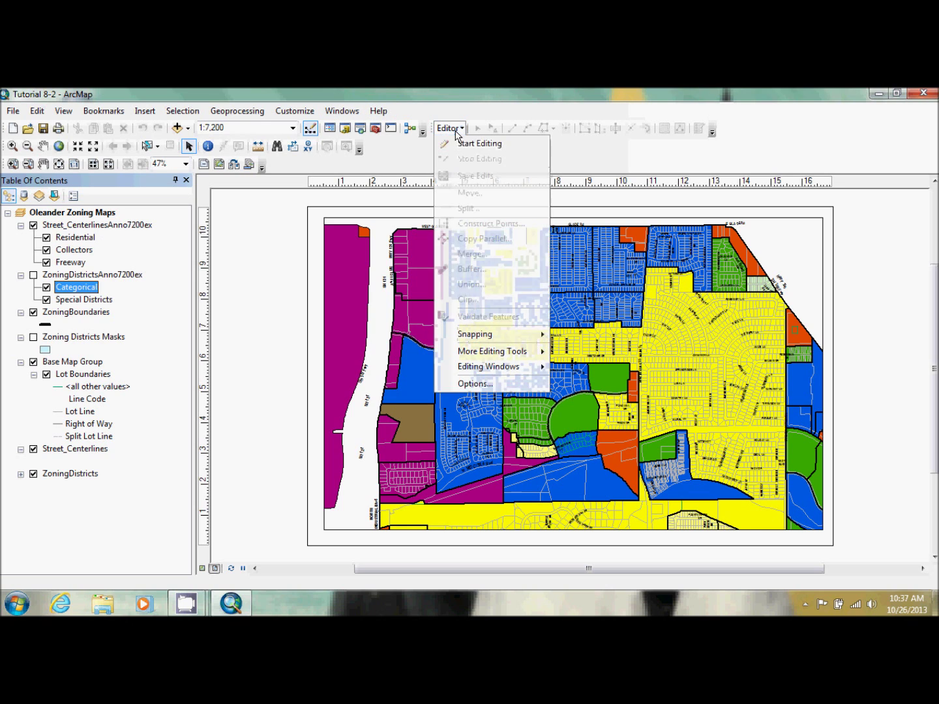
pyautogui.click(461, 146)
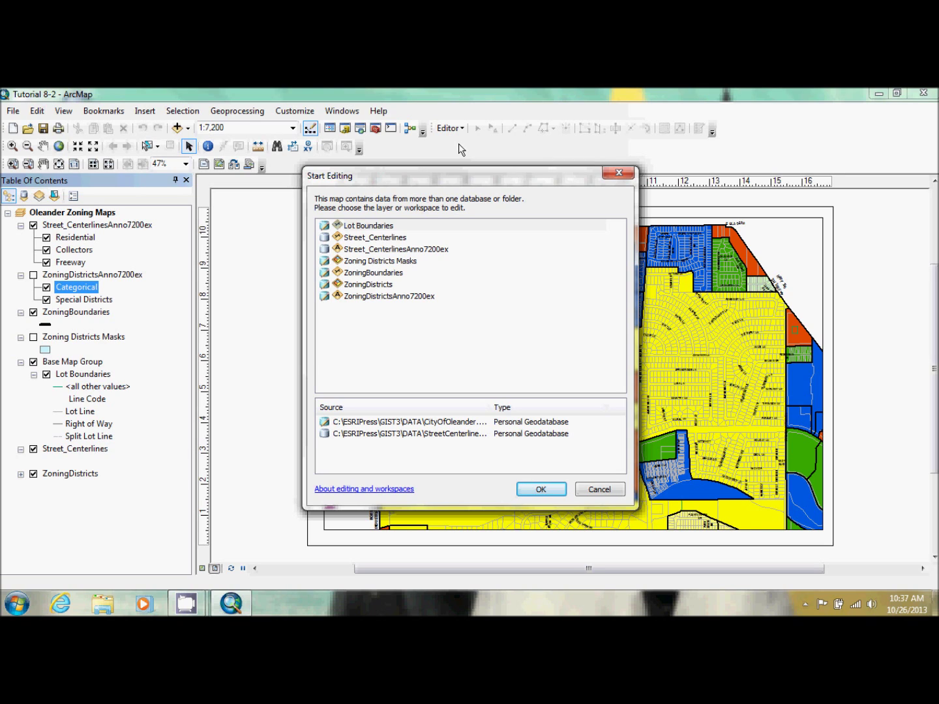
pyautogui.click(373, 250)
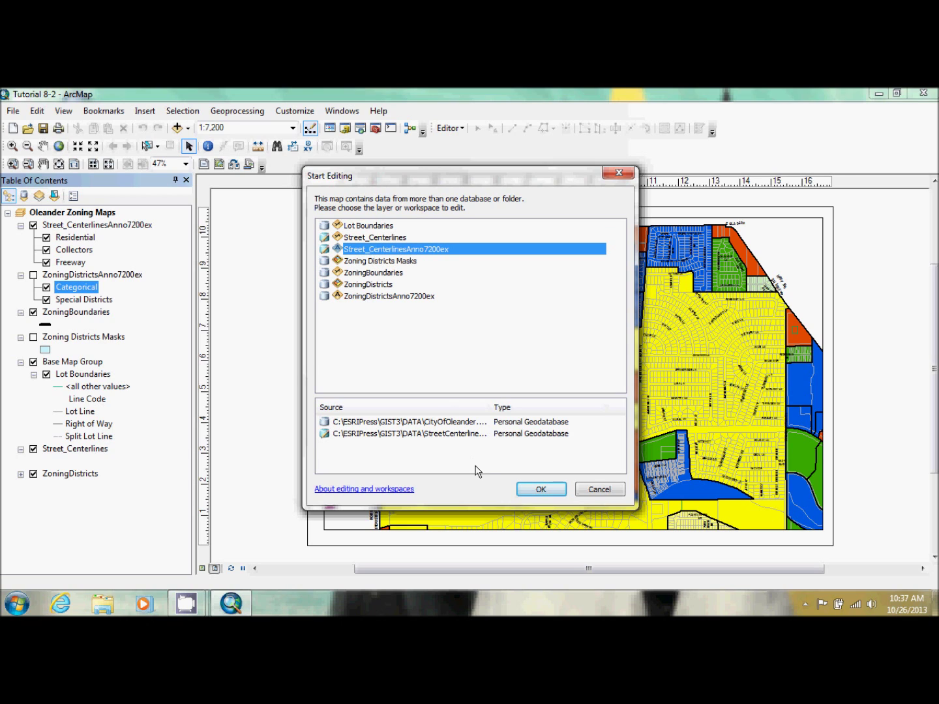
pyautogui.click(441, 423)
pyautogui.click(438, 434)
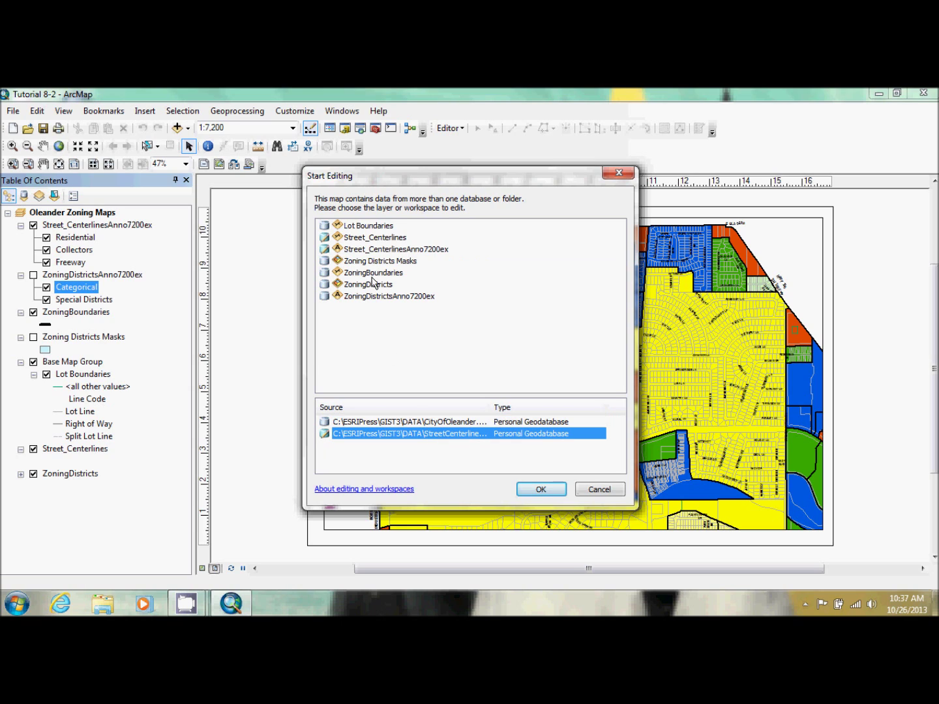
pyautogui.click(411, 247)
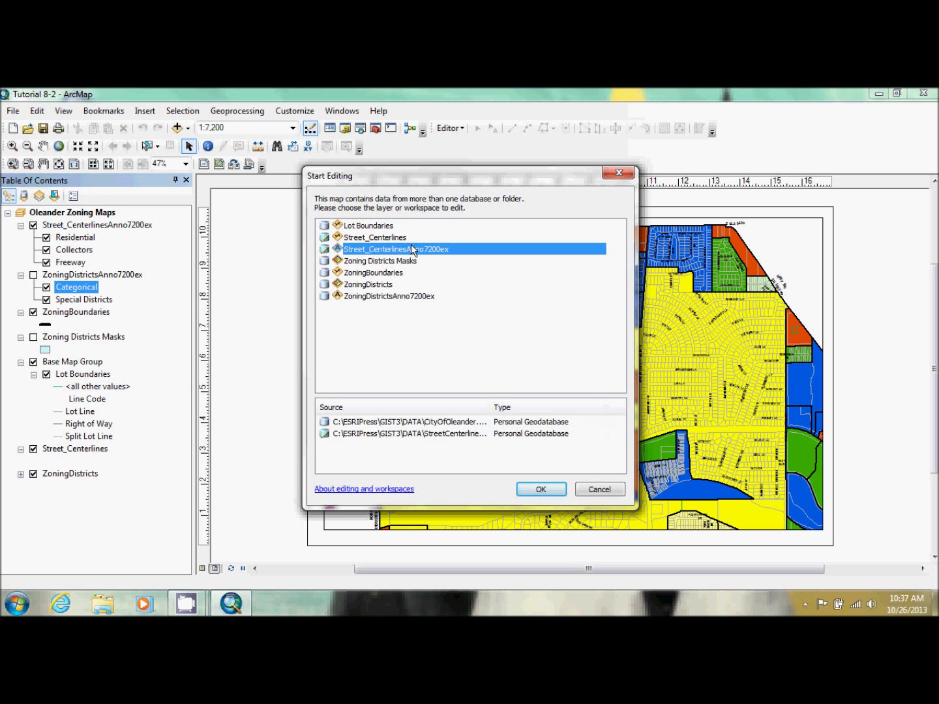
pyautogui.click(543, 491)
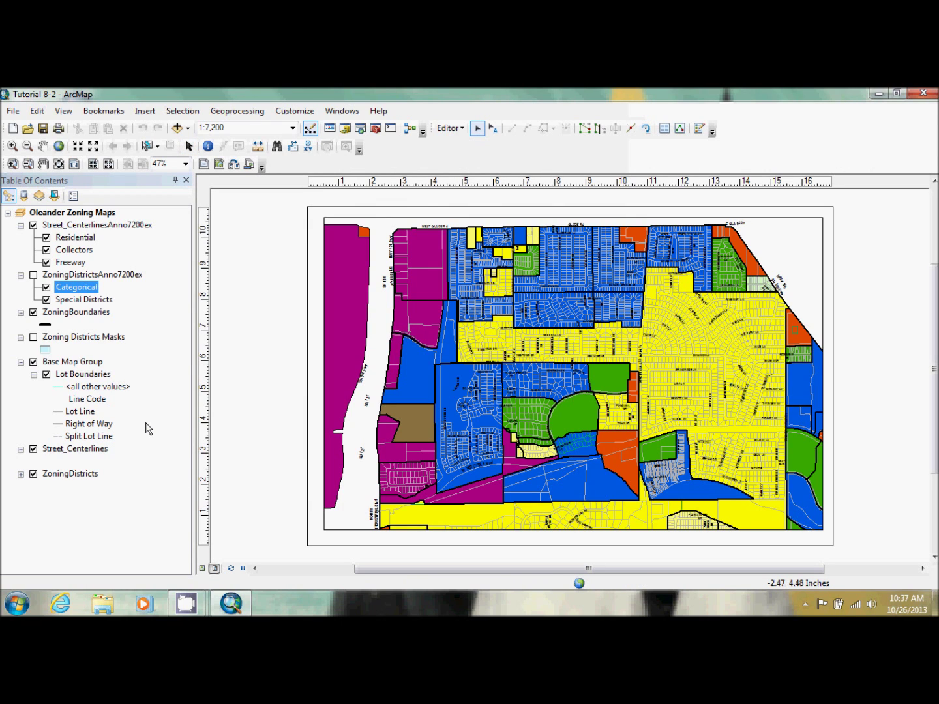
# - Make Street_CenterlinesAnno7200ex the only selectable layer
pyautogui.rightClick(120, 227)
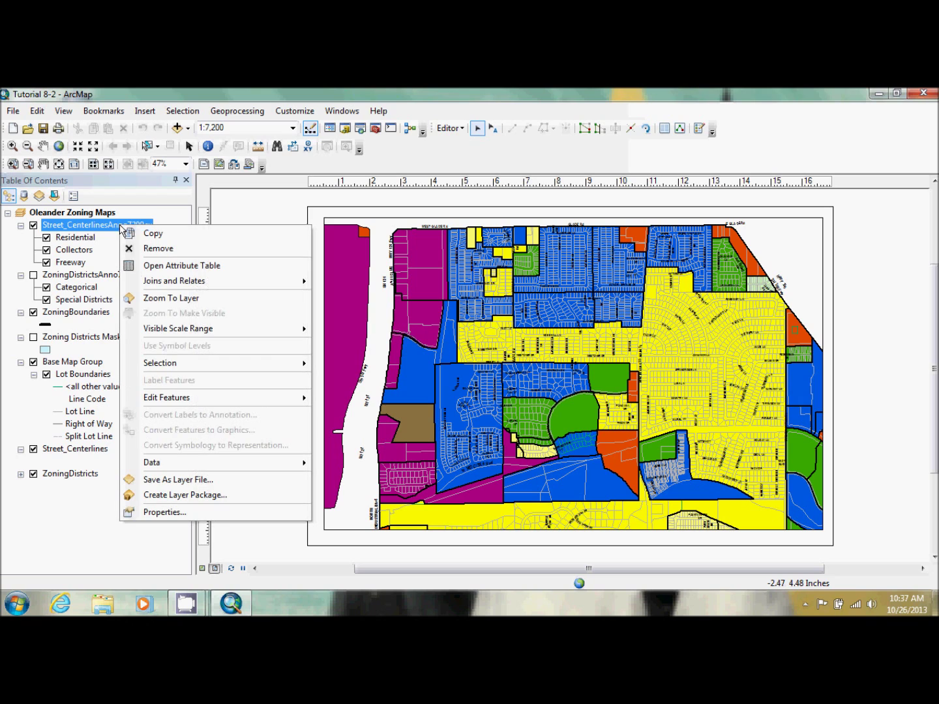
pyautogui.moveTo(238, 363)
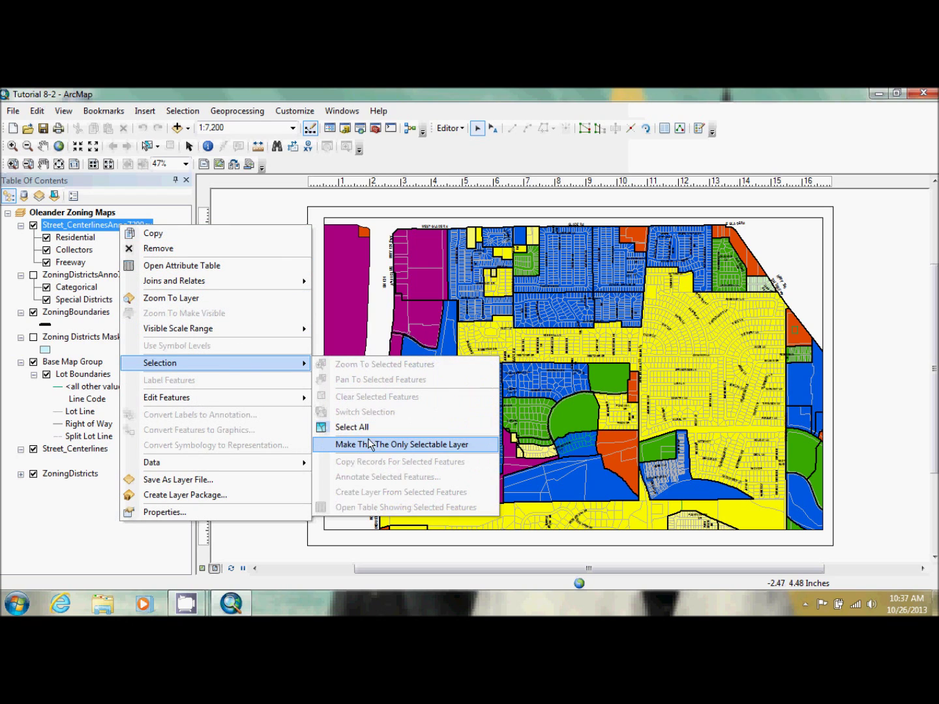
pyautogui.click(380, 446)
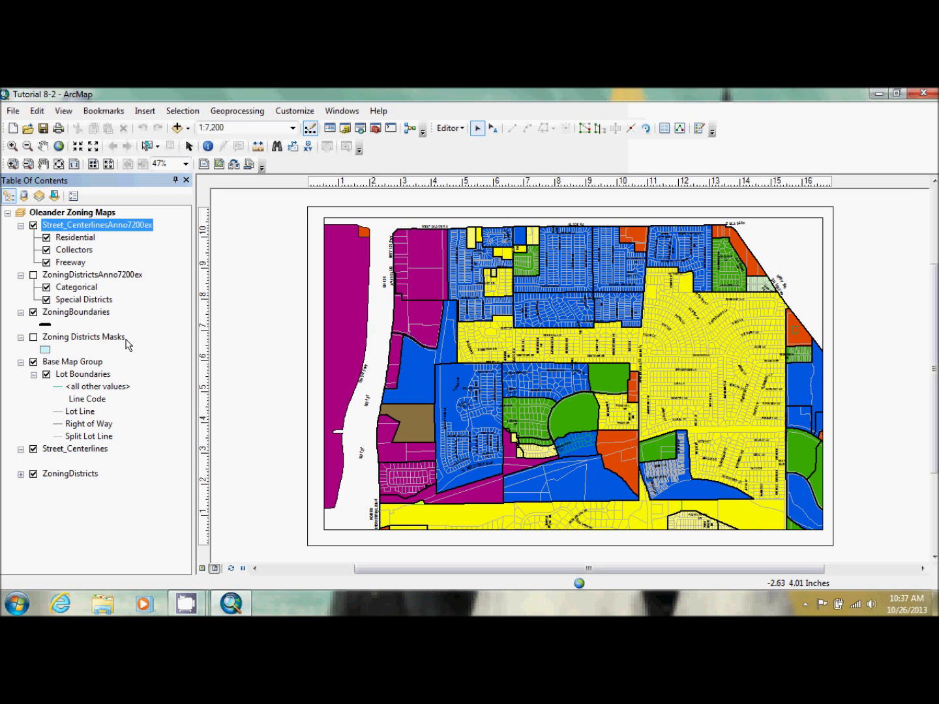
# - Load the Street 1 bookmark file from the Bookmarks folder and zoom the map to that bookmark
pyautogui.click(104, 119)
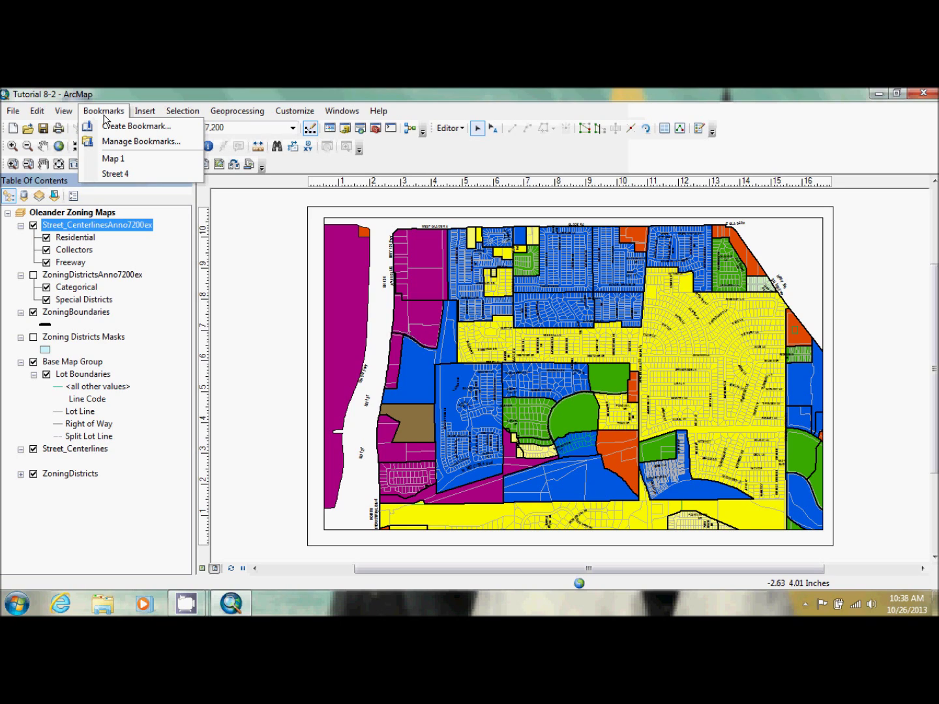
pyautogui.click(130, 143)
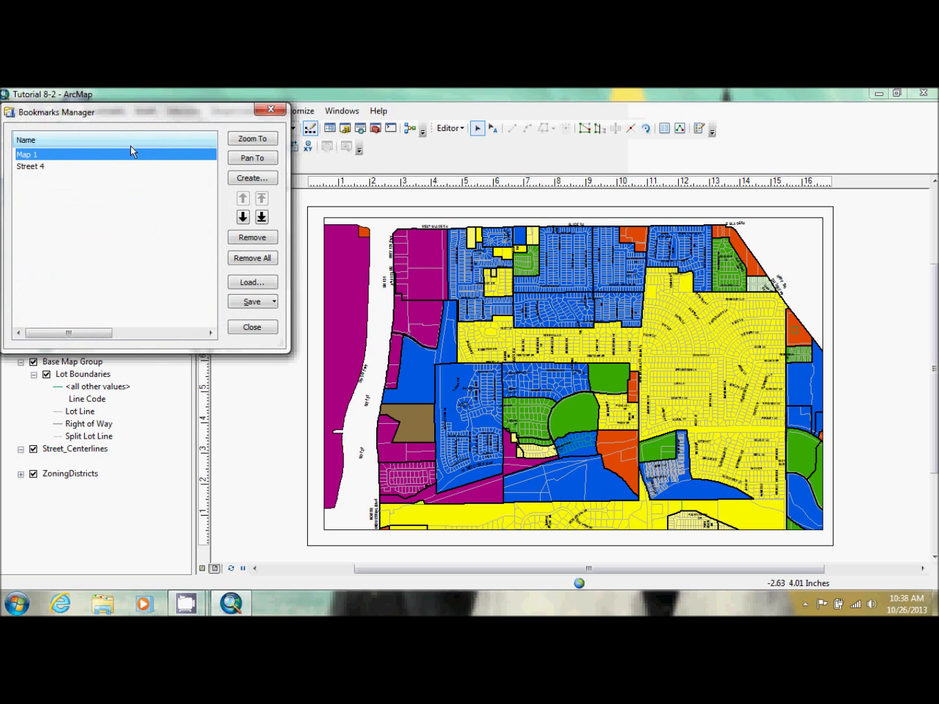
pyautogui.click(251, 284)
pyautogui.scroll(-4, 379, 279)
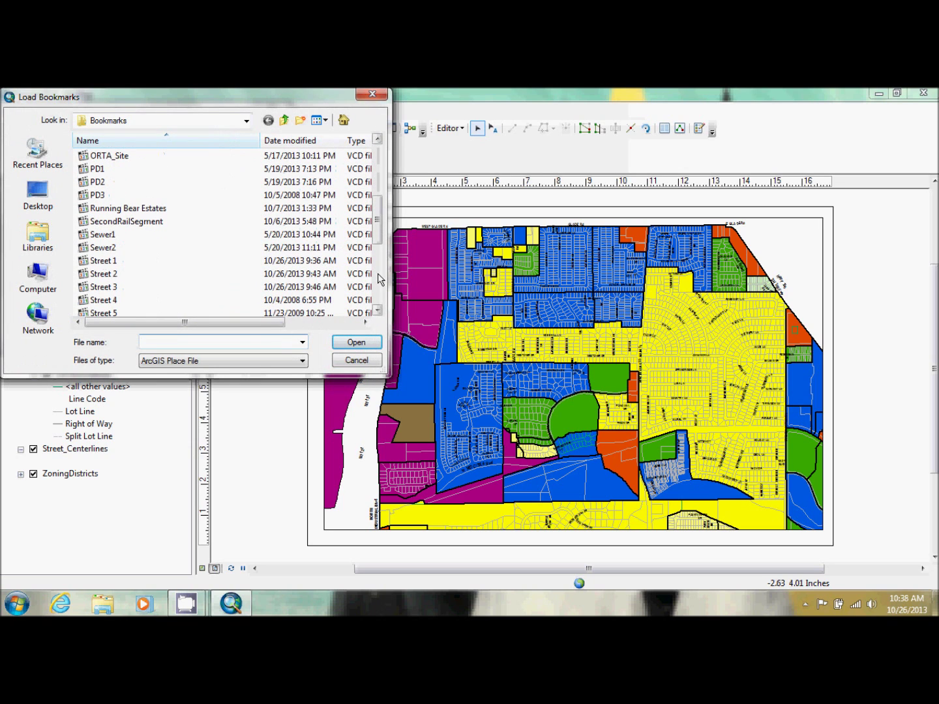
pyautogui.click(150, 262)
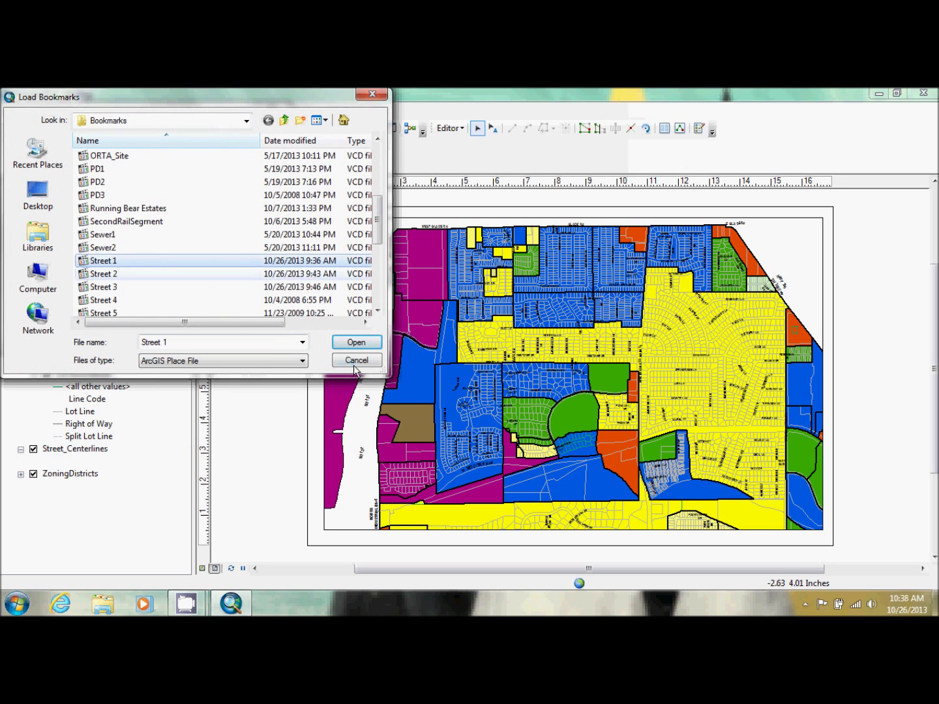
pyautogui.click(356, 343)
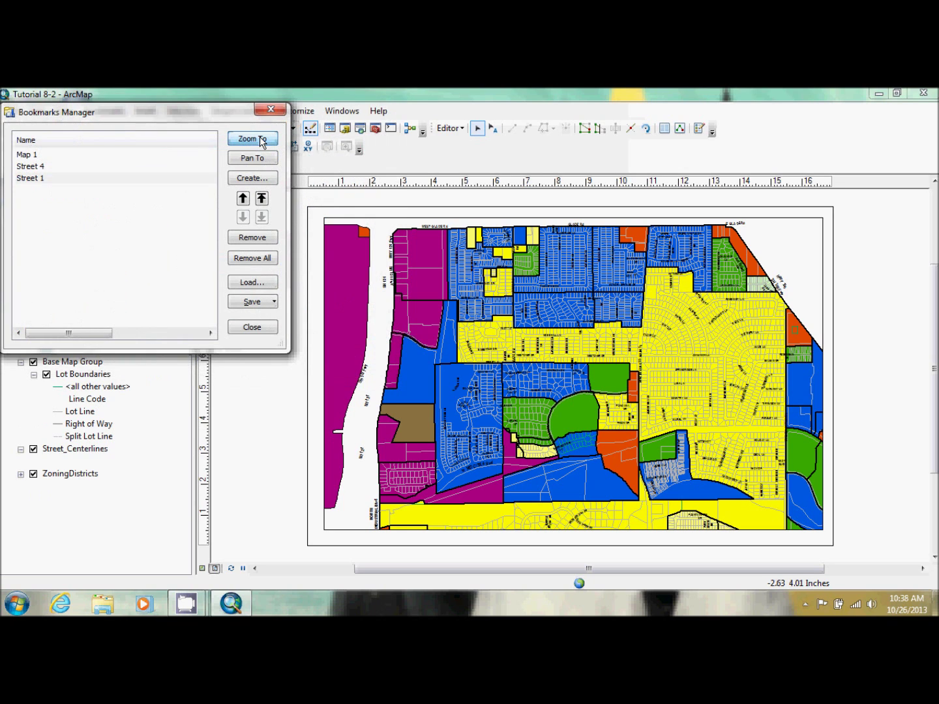
pyautogui.click(261, 142)
pyautogui.click(270, 108)
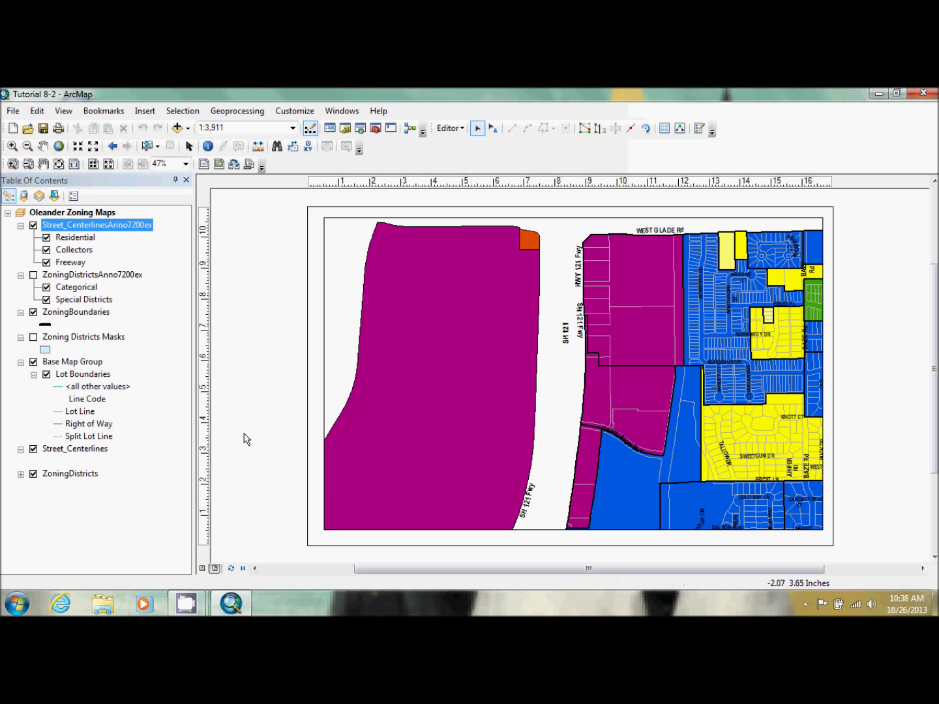
# - Limit the Street_Centerlines layer to a minimum scale of 1:6,000 in its layer properties
pyautogui.rightClick(77, 451)
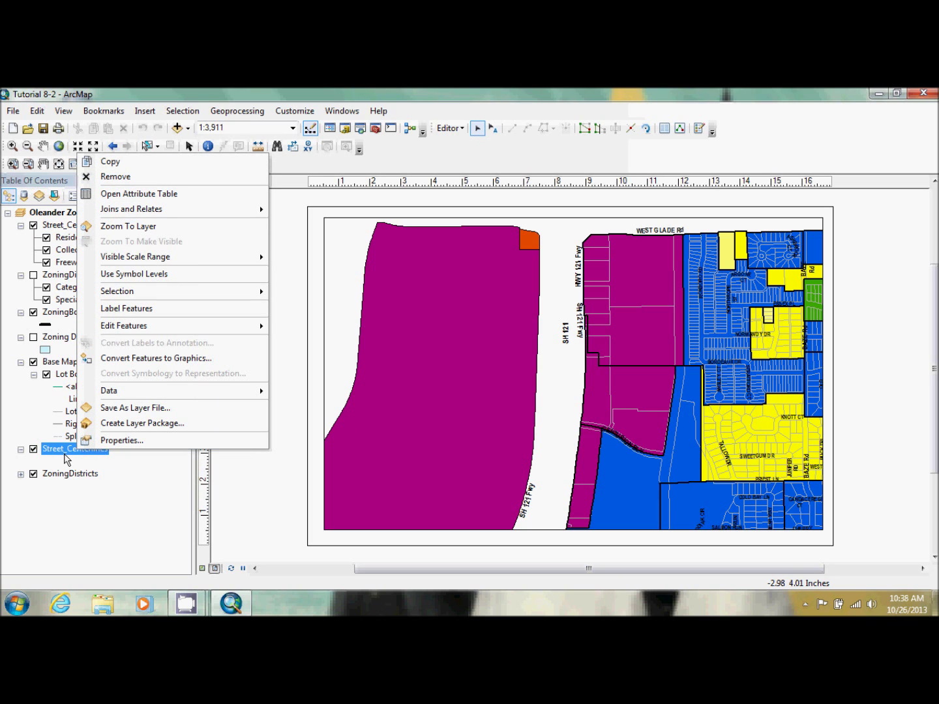
pyautogui.click(110, 444)
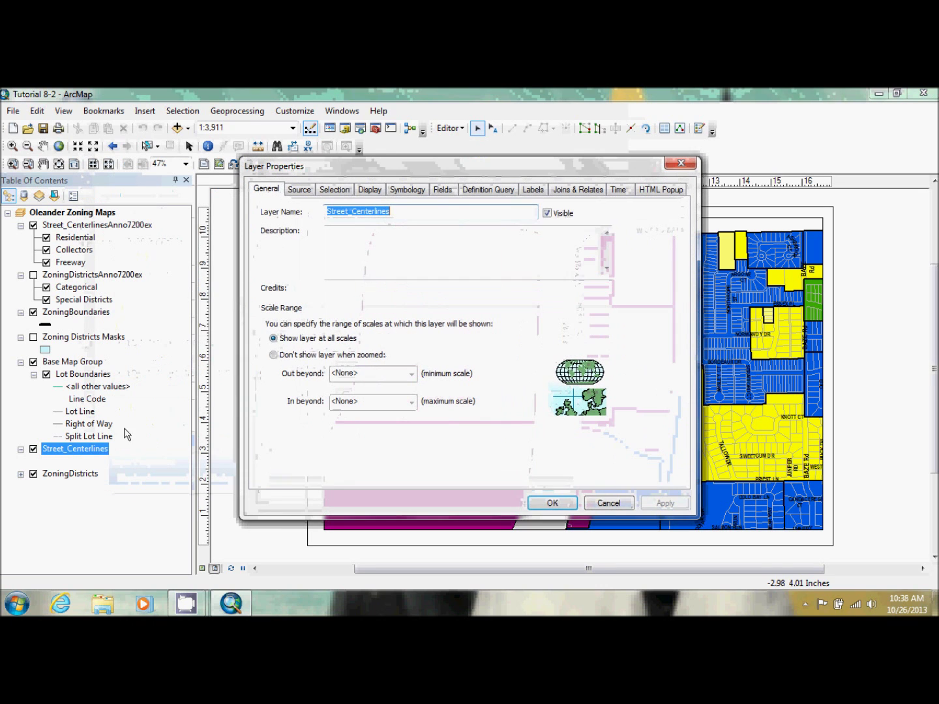
pyautogui.click(292, 357)
pyautogui.click(350, 374)
pyautogui.write('6000')
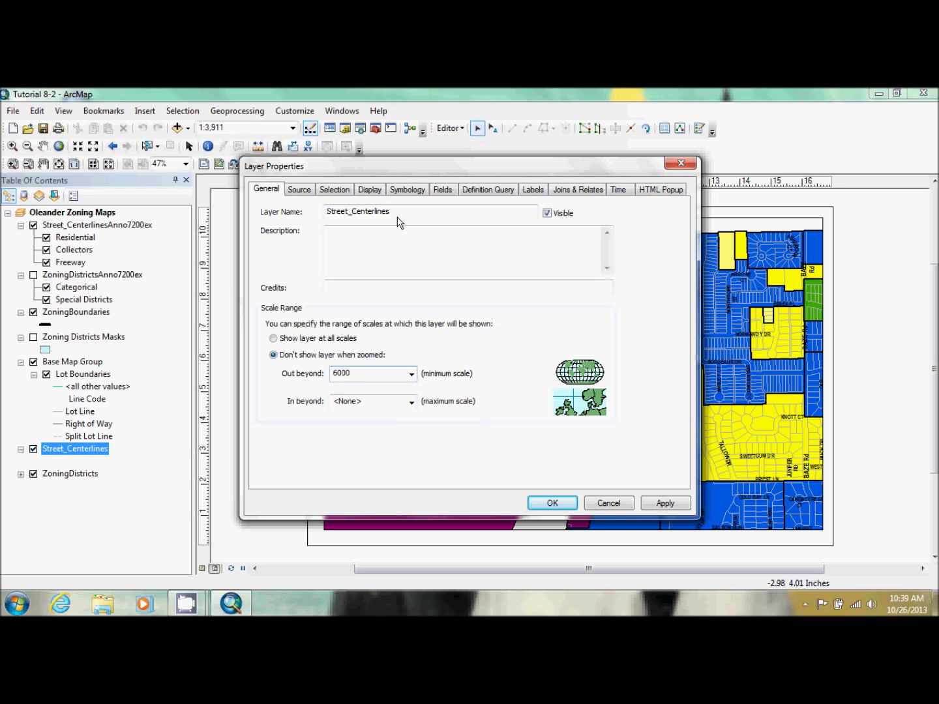
# - Draw the Street_Centerlines layer with the Residential Street line symbol and accept its layer properties
pyautogui.click(409, 191)
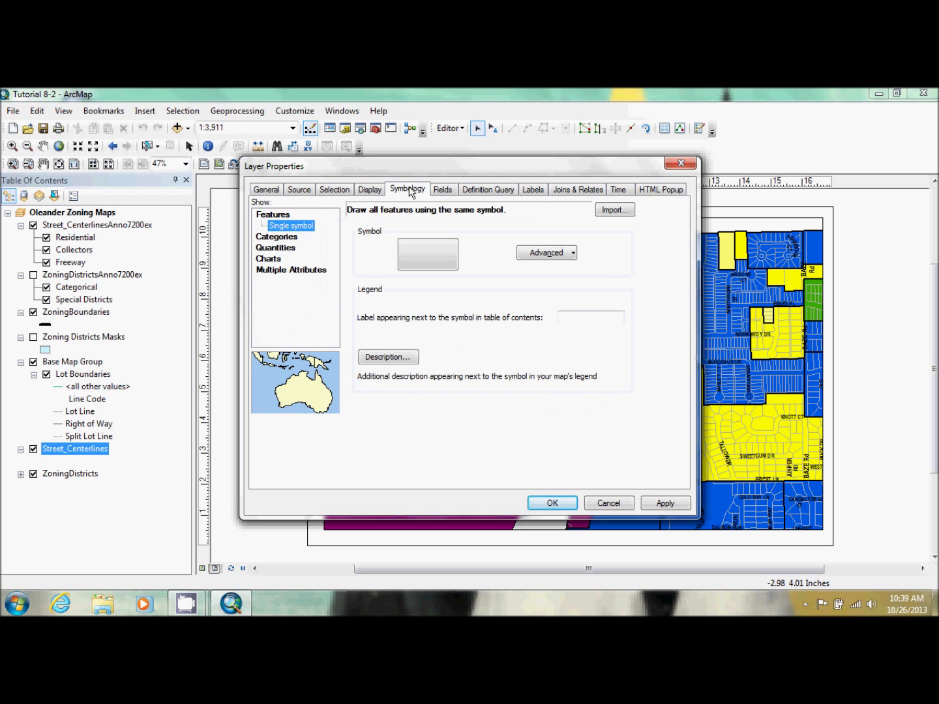
pyautogui.click(429, 266)
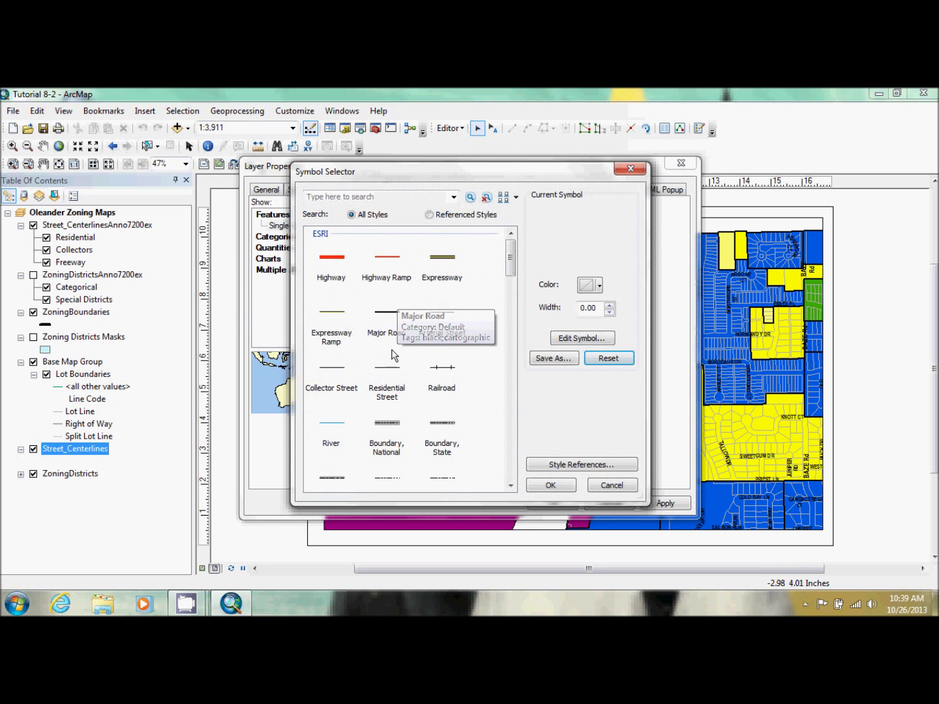
pyautogui.click(387, 387)
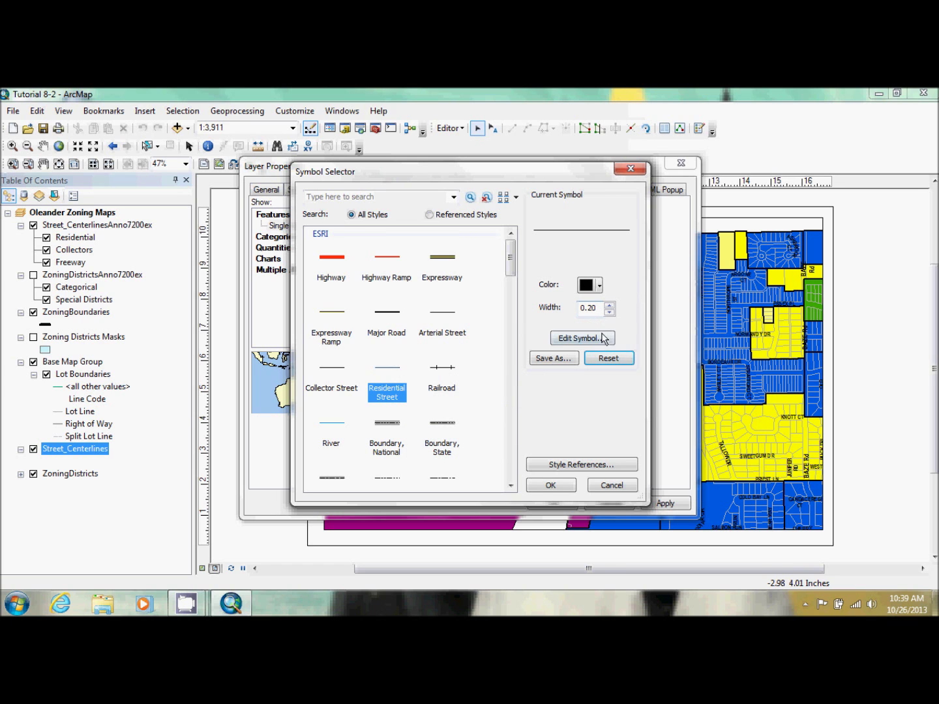
pyautogui.click(541, 485)
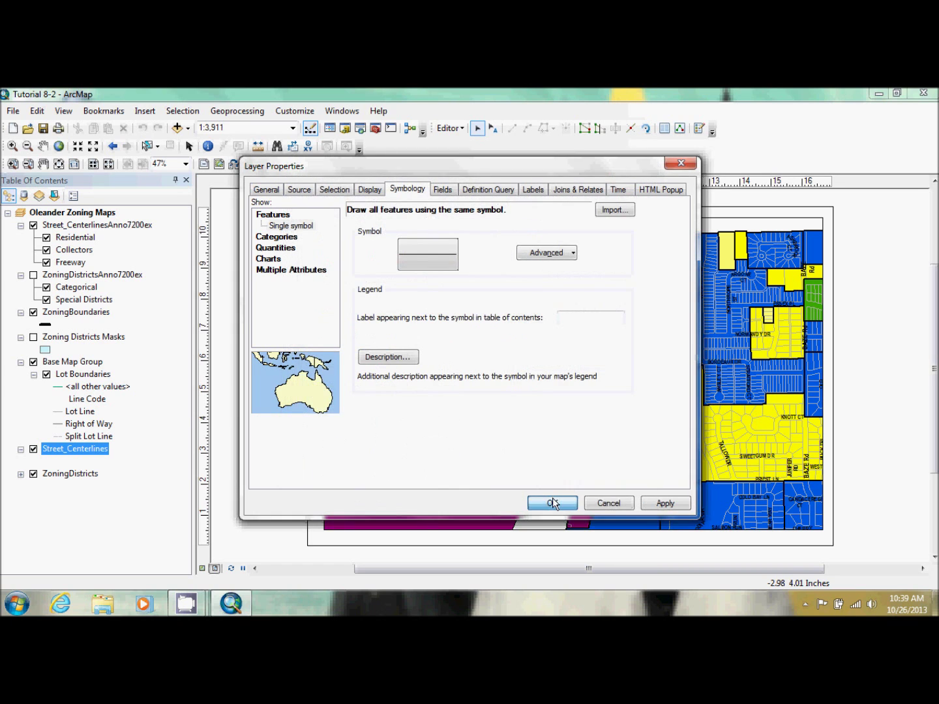
pyautogui.click(551, 502)
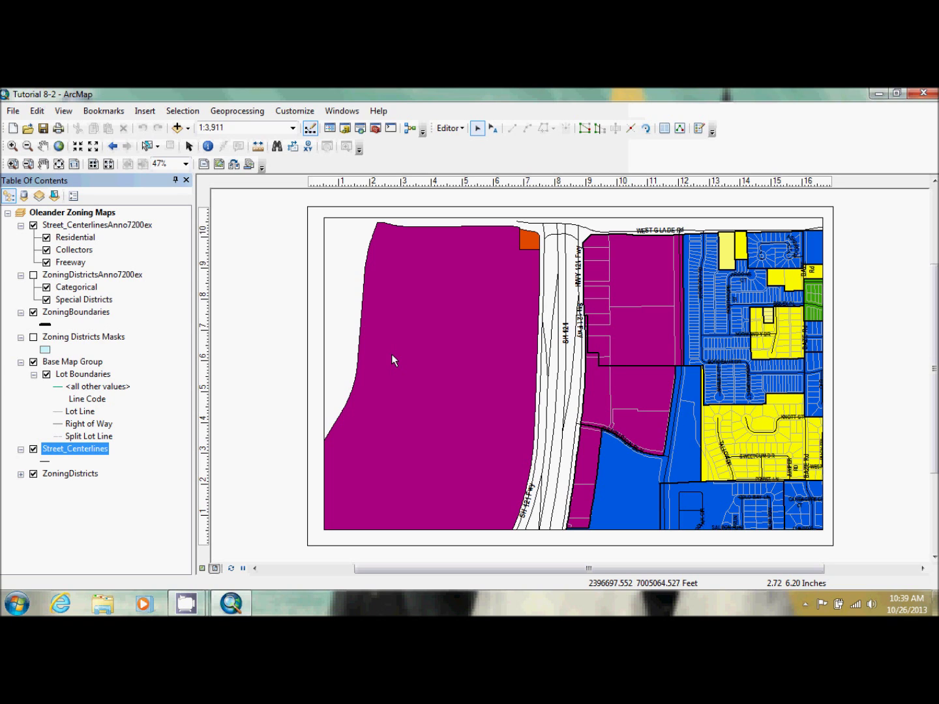
# - Check the scale range in the Street_Centerlines layer properties and close them
pyautogui.doubleClick(63, 450)
pyautogui.click(269, 190)
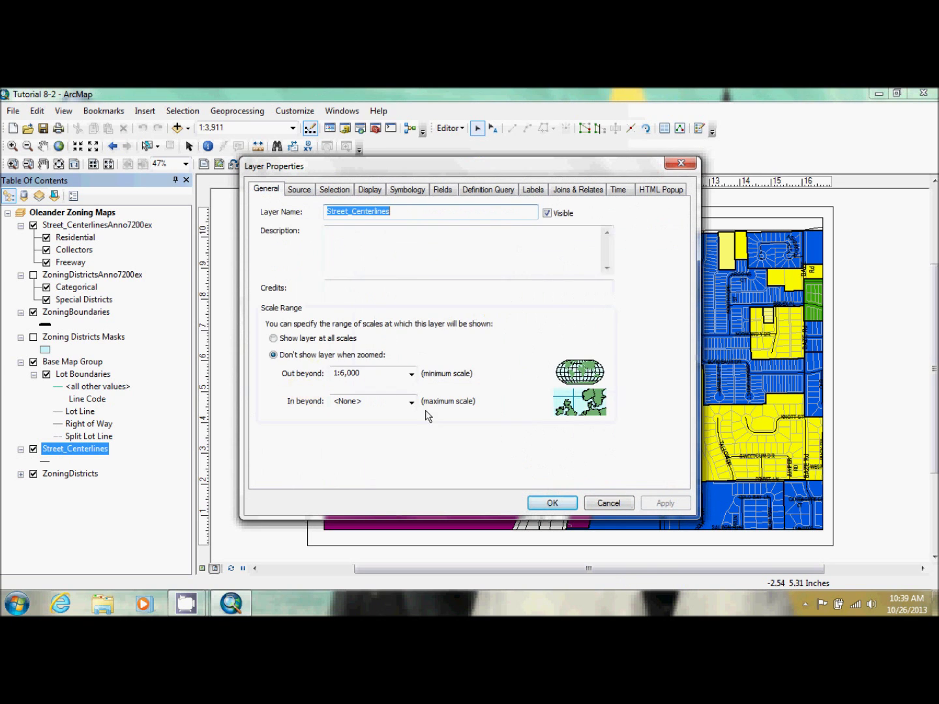
pyautogui.click(559, 505)
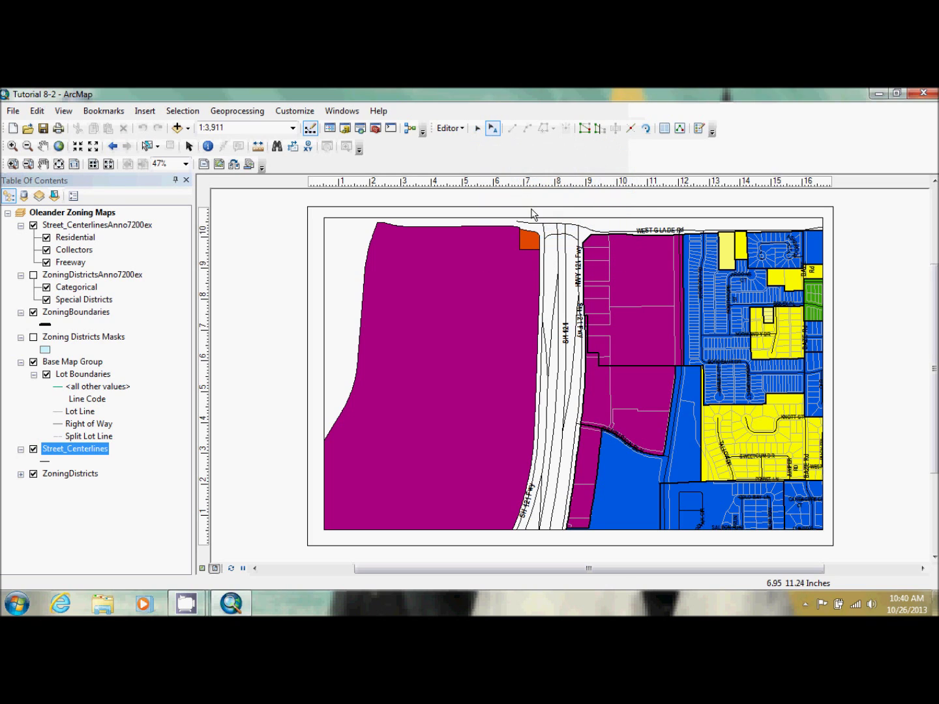
# - Select the HWY 121 Fwy annotation and both SH 121 Fwy annotations along the freeway with the Edit Annotation tool
pyautogui.click(577, 262)
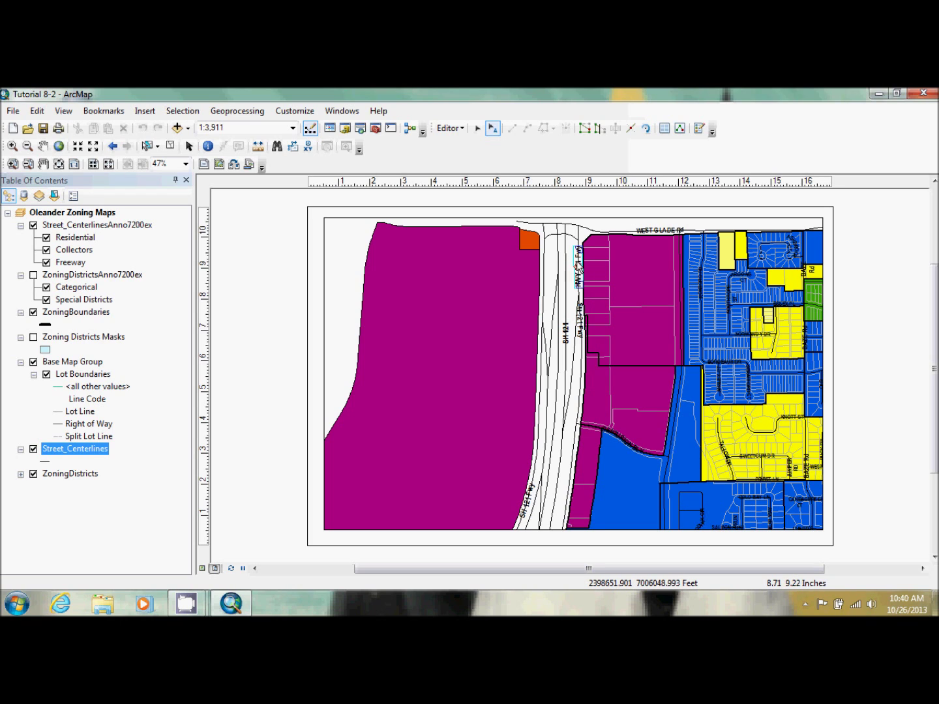
pyautogui.keyDown('shift'); pyautogui.click(583, 328); pyautogui.keyUp('shift')
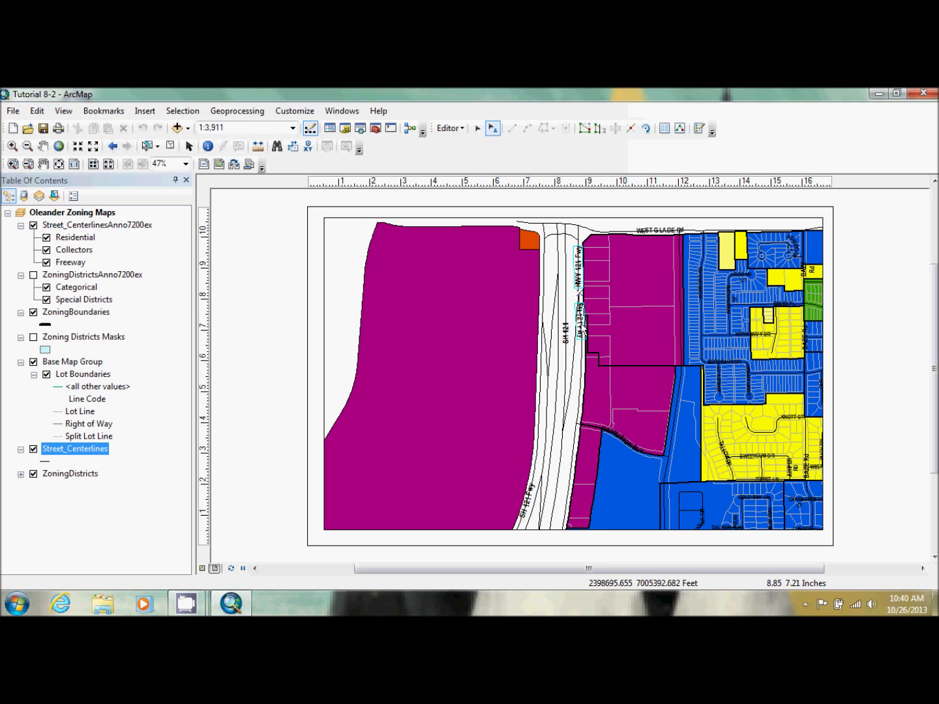
pyautogui.keyDown('shift'); pyautogui.click(530, 506); pyautogui.keyUp('shift')
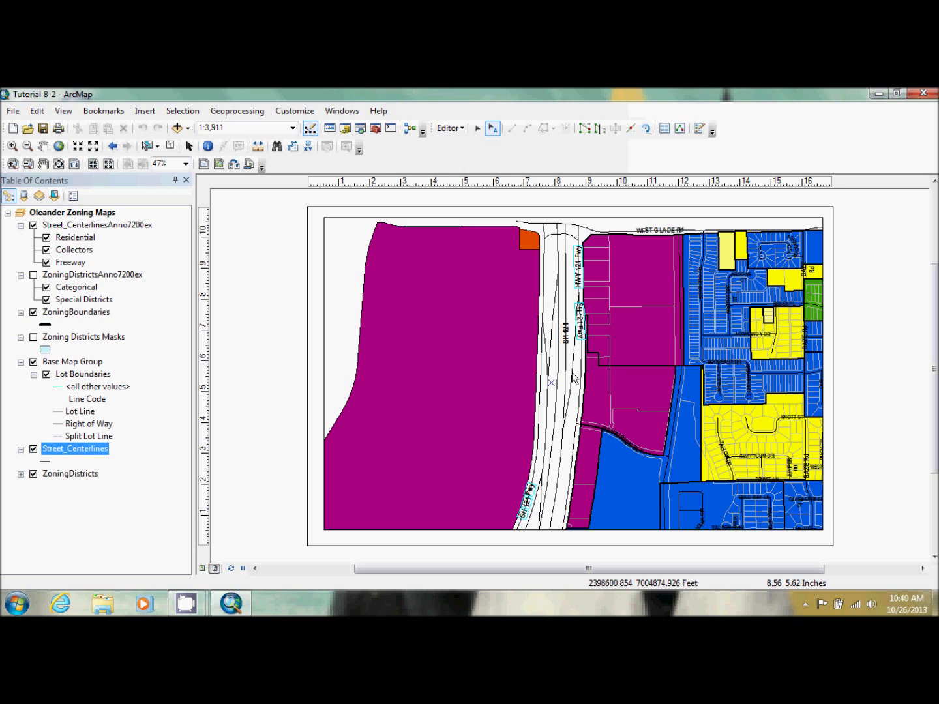
# - Show the selected annotations' attributes, check the SH 121 Fwy entries, and select all three freeway entries together
pyautogui.click(666, 128)
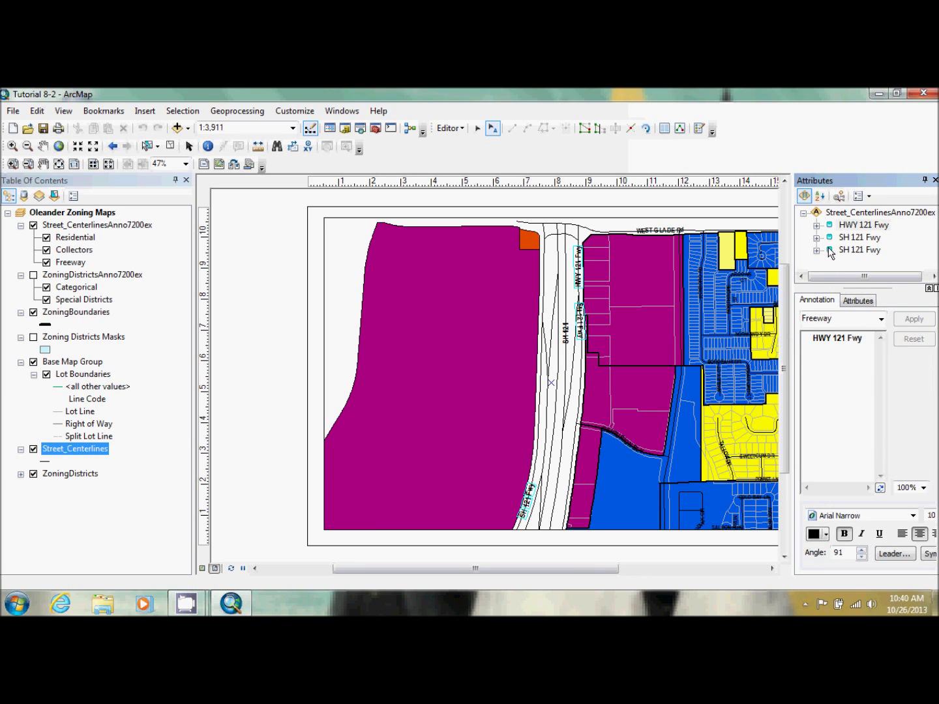
pyautogui.click(847, 240)
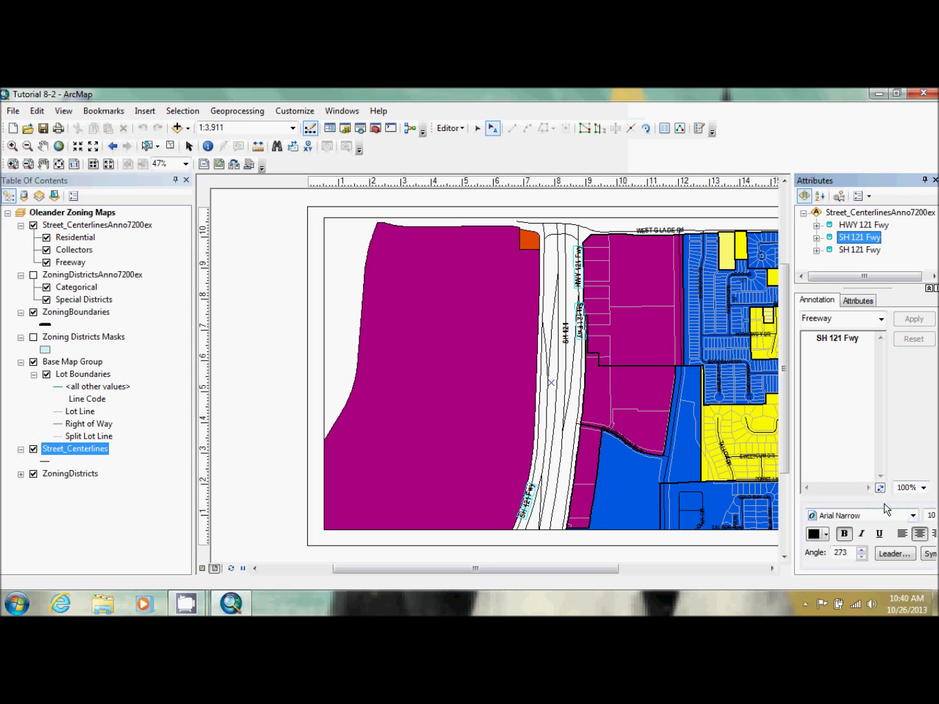
pyautogui.click(859, 301)
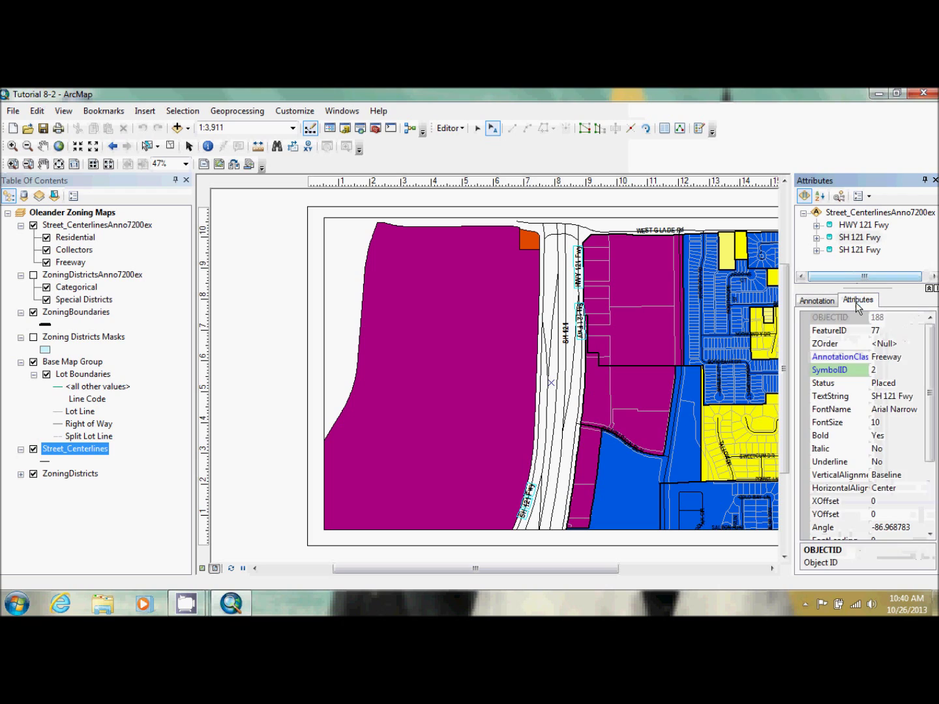
pyautogui.click(824, 301)
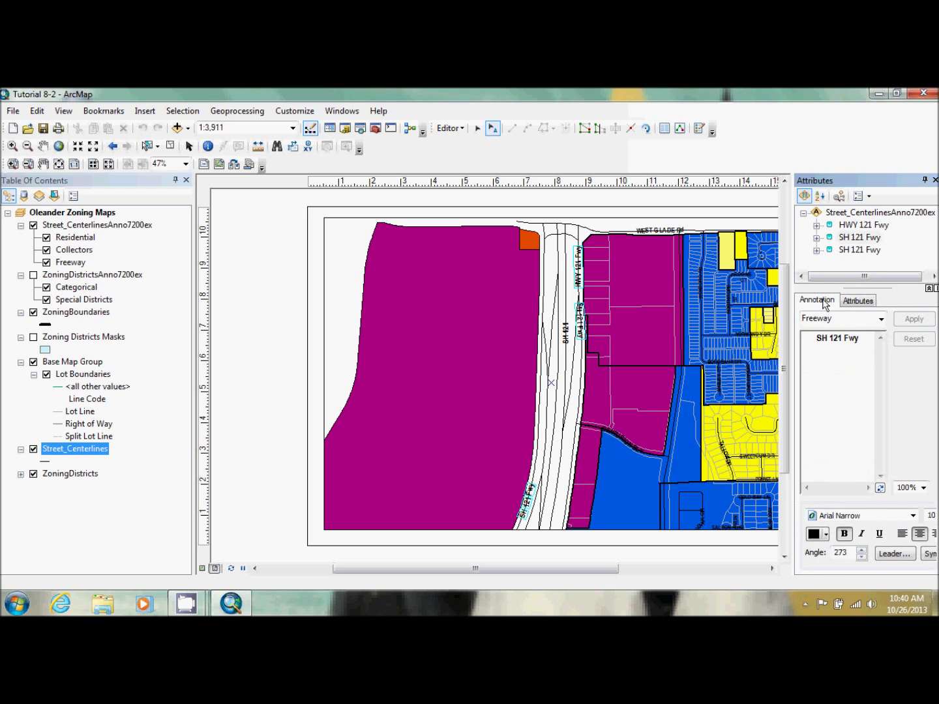
pyautogui.click(866, 250)
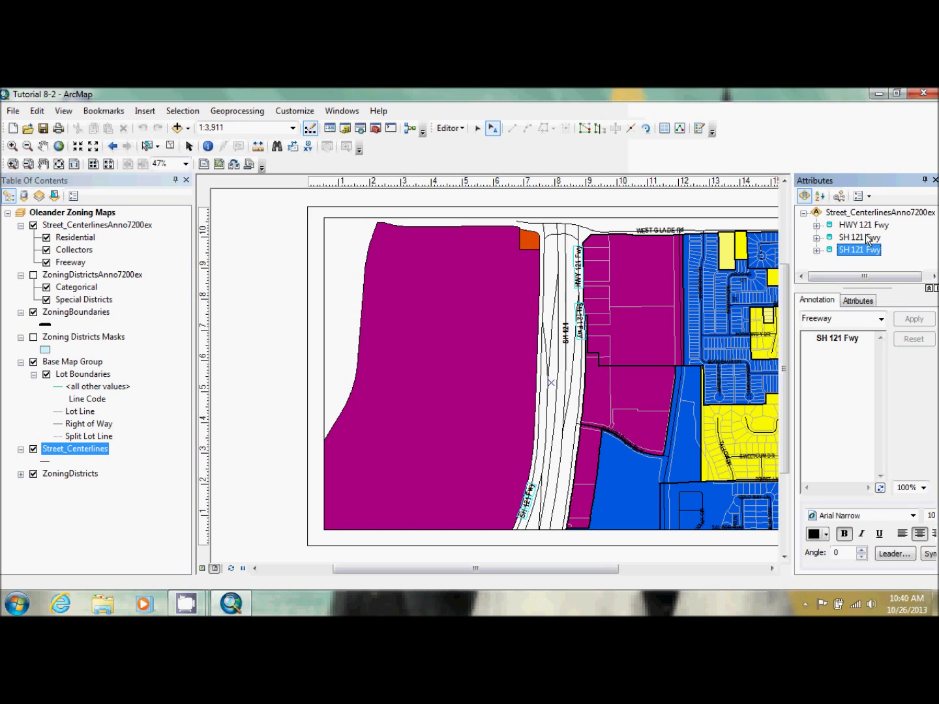
pyautogui.keyDown('shift'); pyautogui.click(864, 225); pyautogui.keyUp('shift')
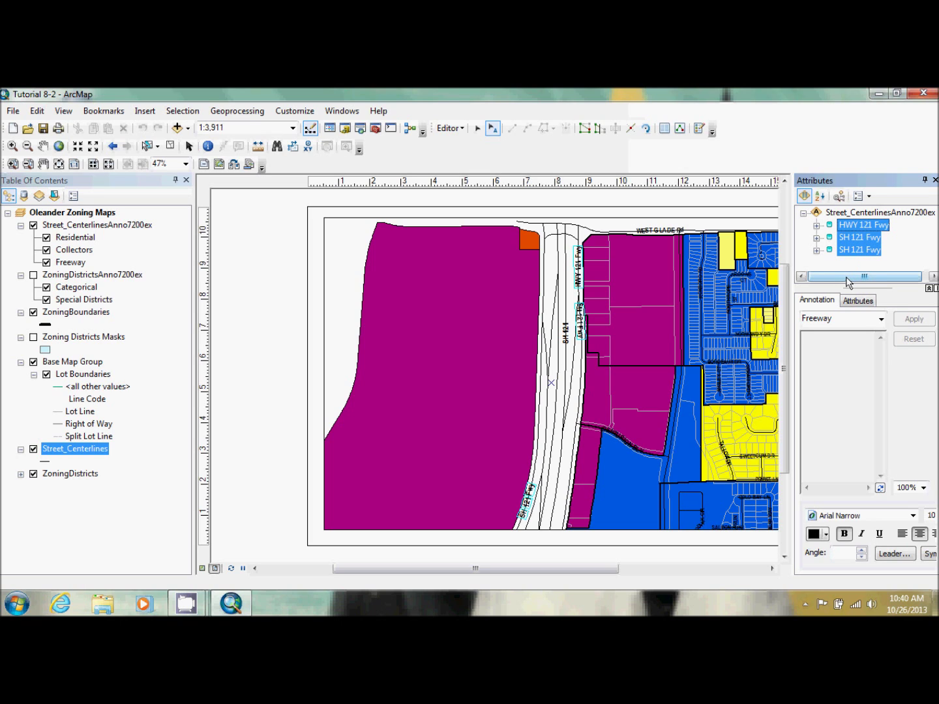
# - Delete the selected HWY 121 Fwy annotation and both SH 121 Fwy annotations
pyautogui.keyDown('shift'); pyautogui.click(856, 239); pyautogui.keyUp('shift')
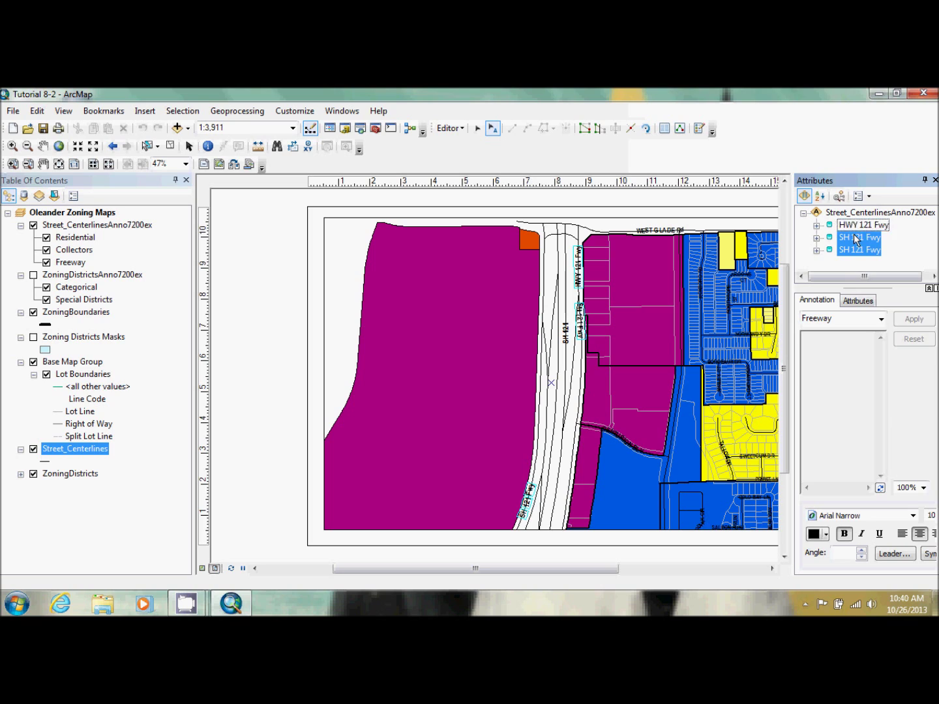
pyautogui.rightClick(856, 238)
pyautogui.click(863, 359)
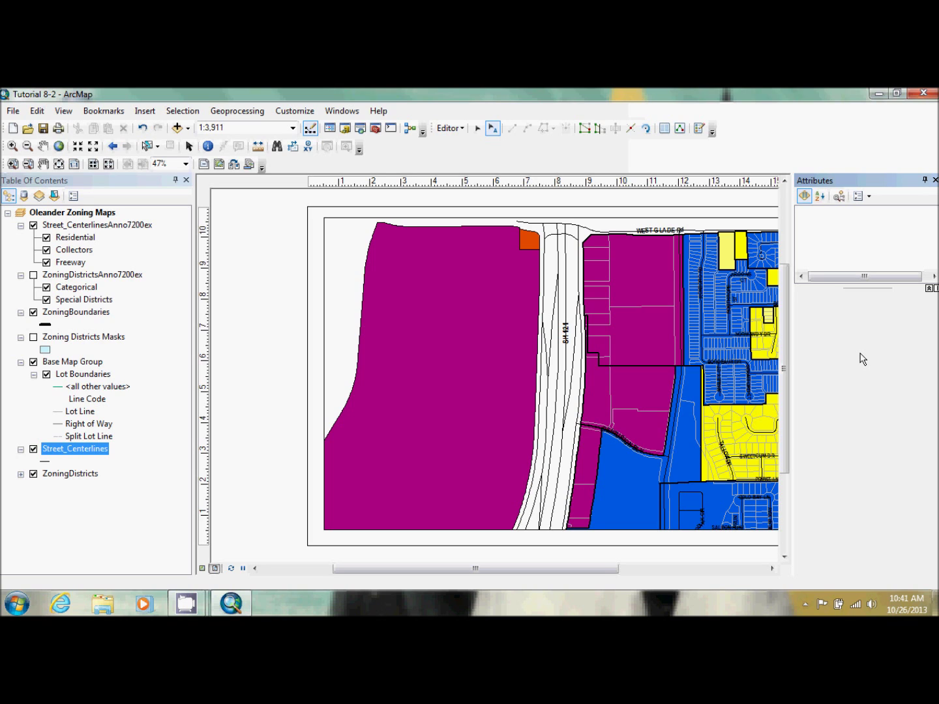
# - Set the font size of the remaining SH 121 freeway annotation to 15
pyautogui.click(565, 333)
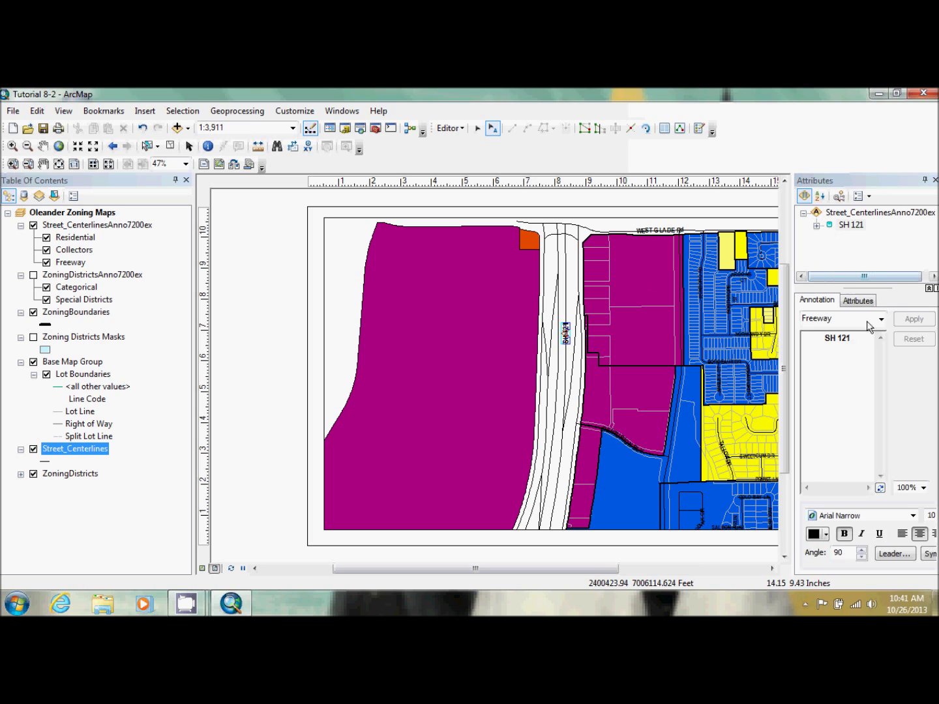
pyautogui.click(856, 302)
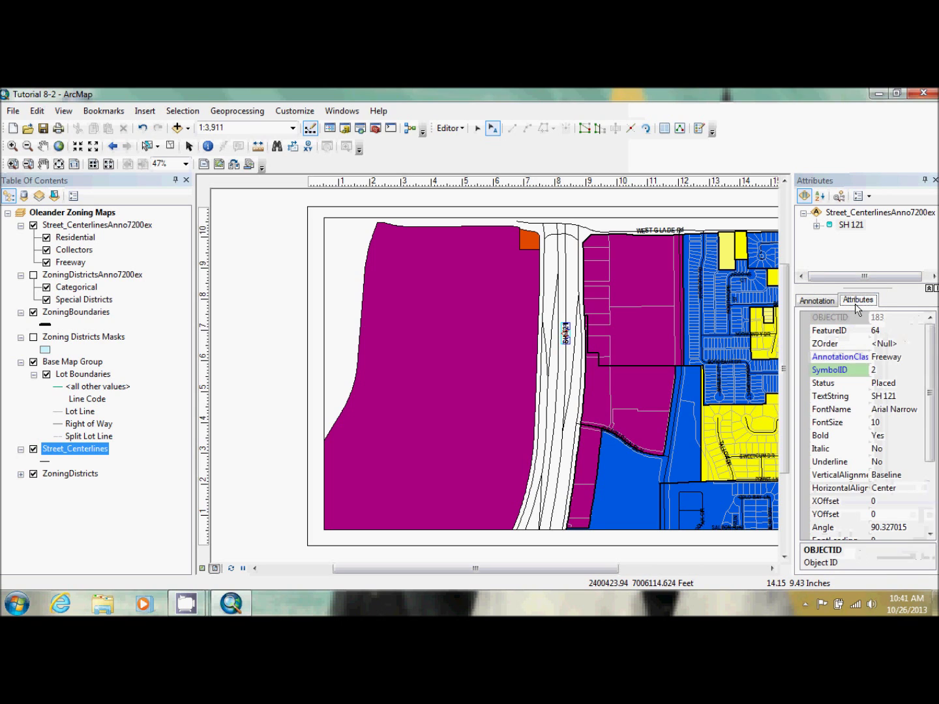
pyautogui.click(883, 424)
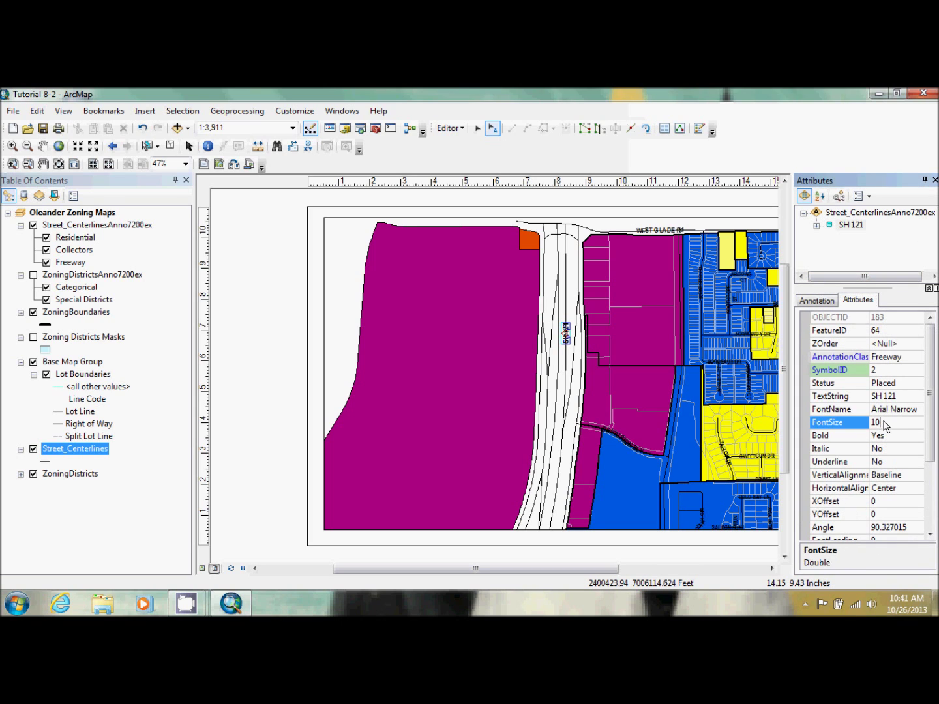
pyautogui.press('BackSpace')
pyautogui.write('5')
pyautogui.click(899, 451)
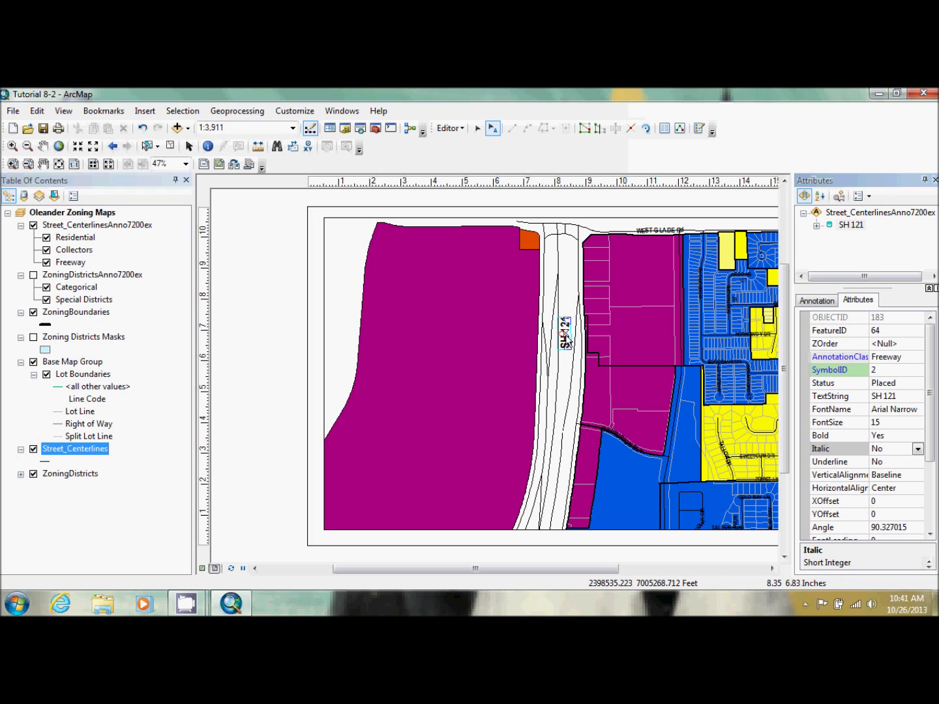
# - Move the SH 121 annotation south along the freeway, centre it between the freeway edges, and clear the selection
pyautogui.moveTo(566, 339); pyautogui.dragTo(522, 452)
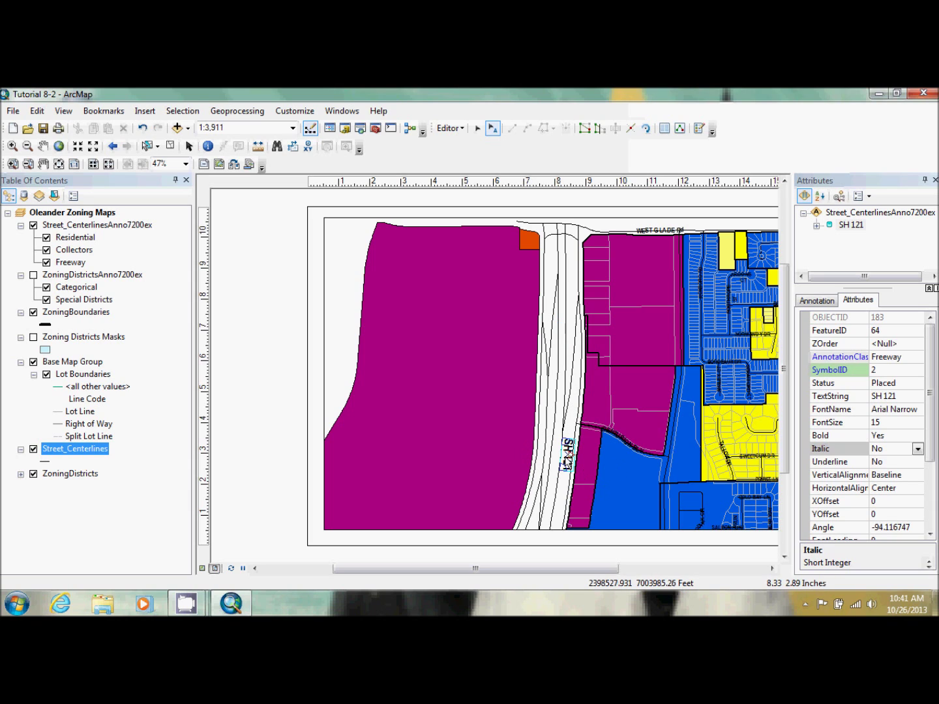
pyautogui.moveTo(566, 461); pyautogui.dragTo(551, 481)
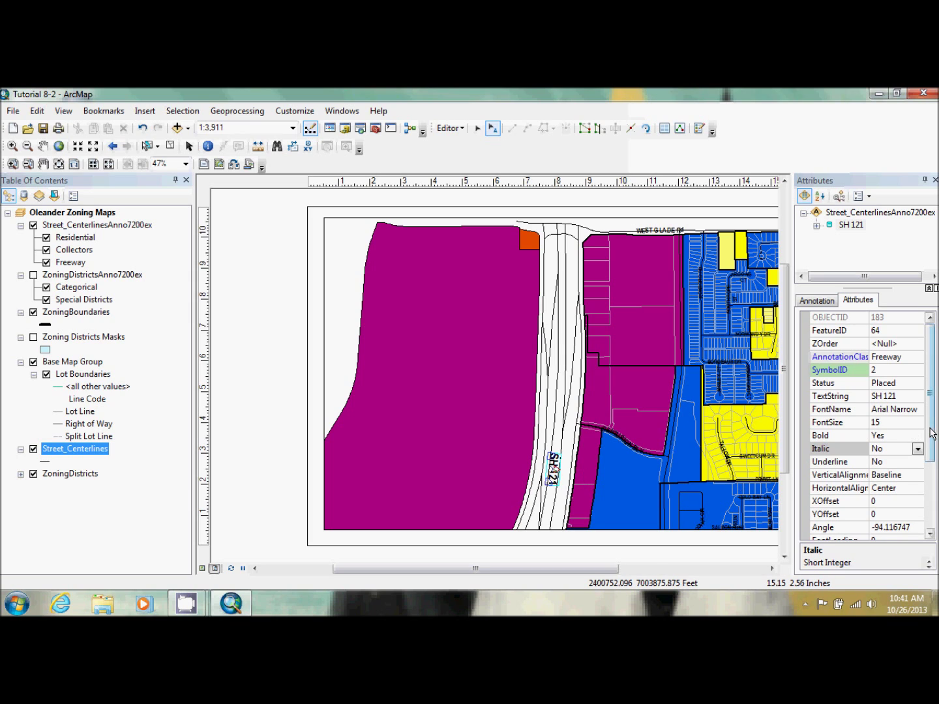
pyautogui.scroll(-1, 935, 459)
pyautogui.moveTo(934, 458); pyautogui.dragTo(934, 503)
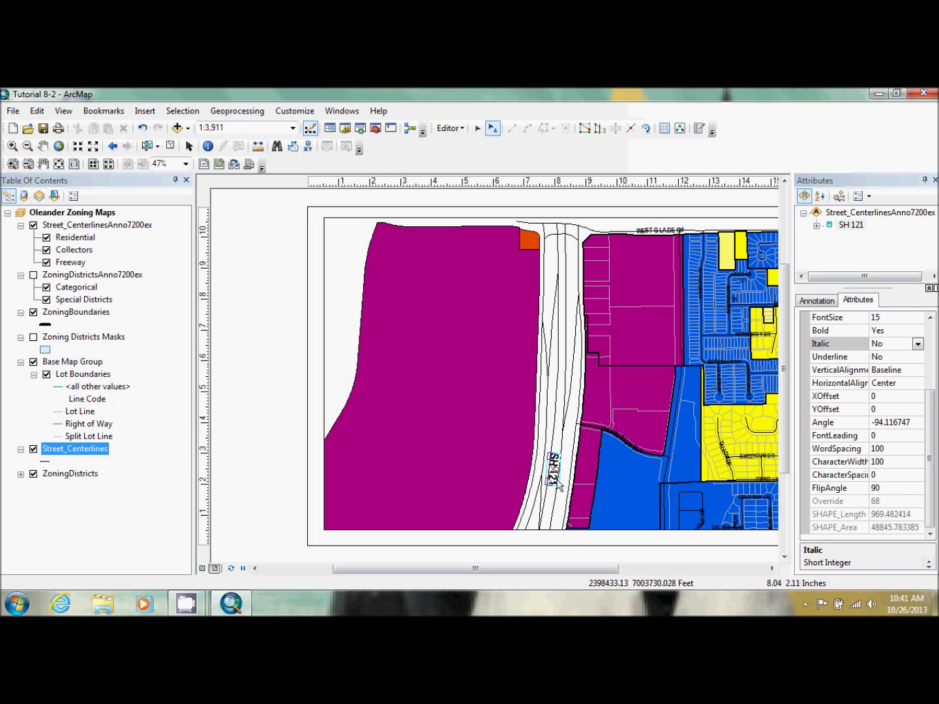
pyautogui.moveTo(554, 469); pyautogui.dragTo(585, 479)
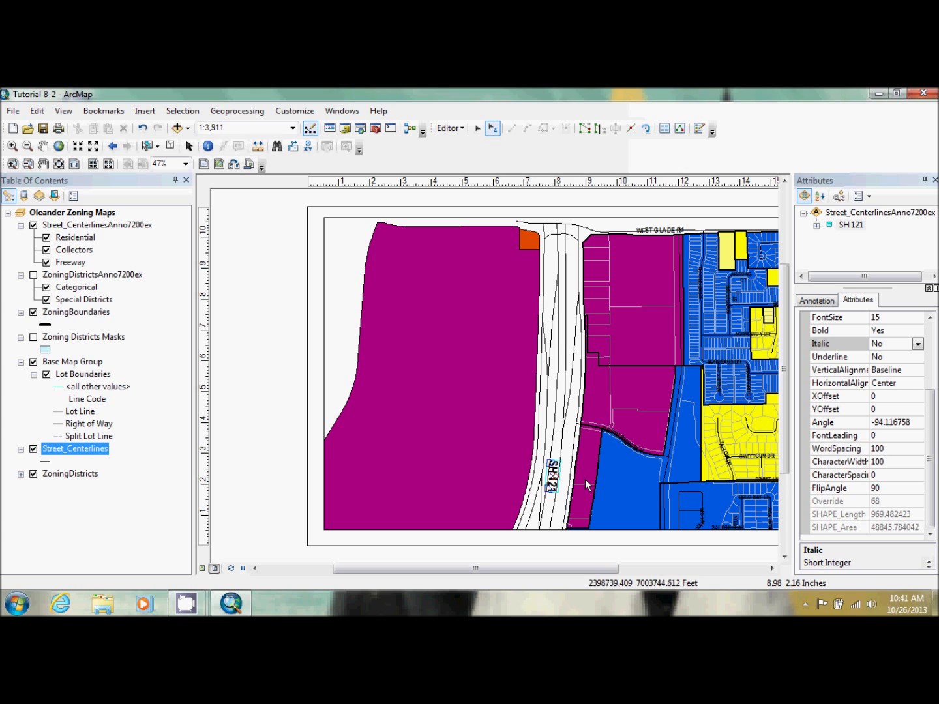
pyautogui.click(280, 450)
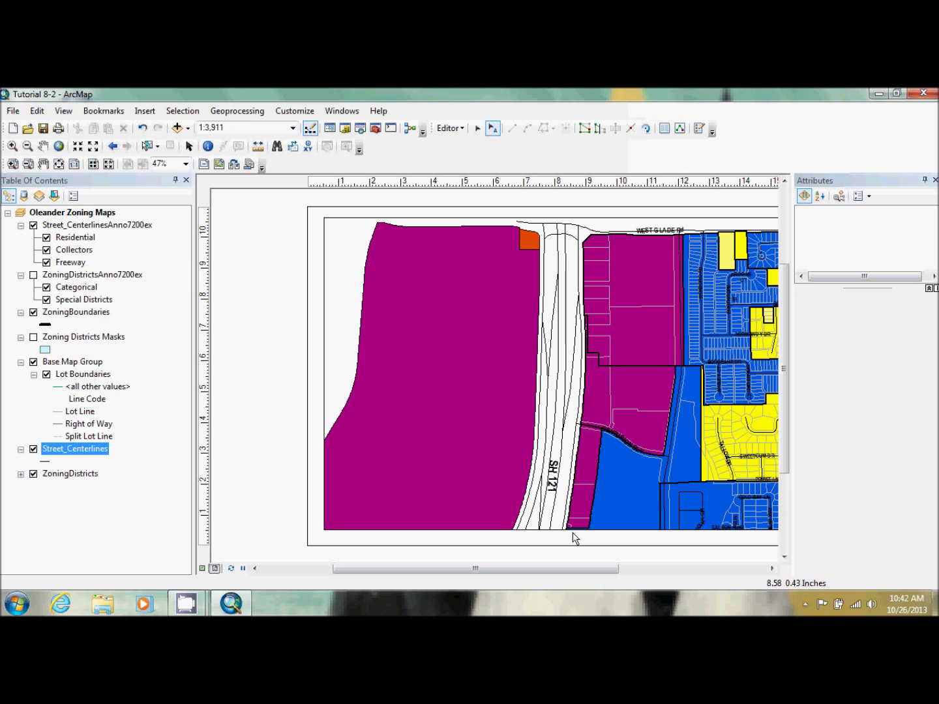
# - Delete the two small SH 121 annotations farther south along the freeway and close the annotation attributes
pyautogui.click(60, 150)
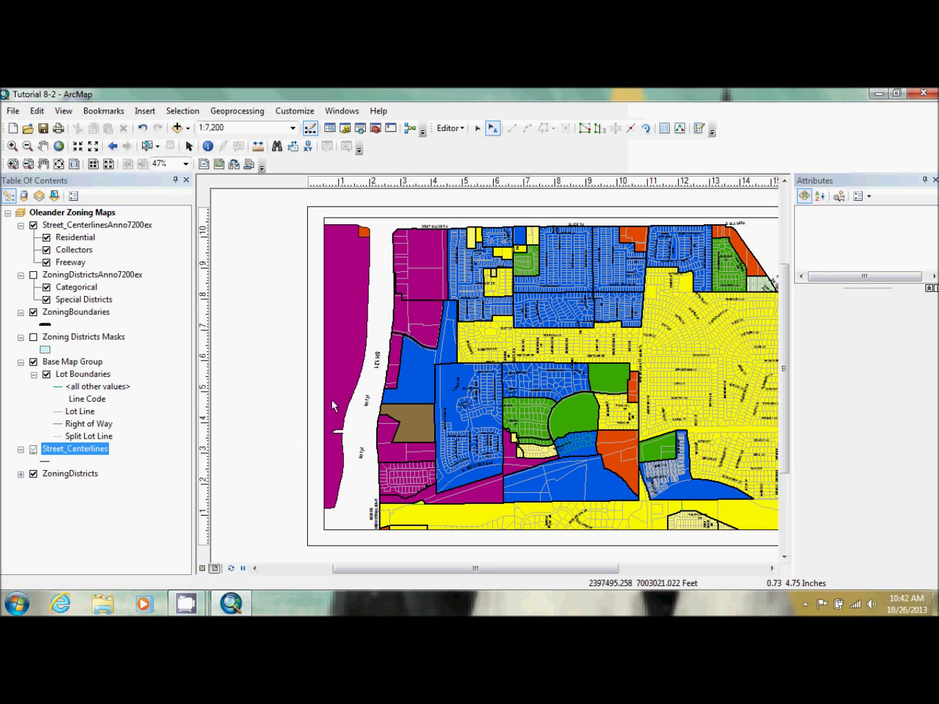
pyautogui.click(366, 401)
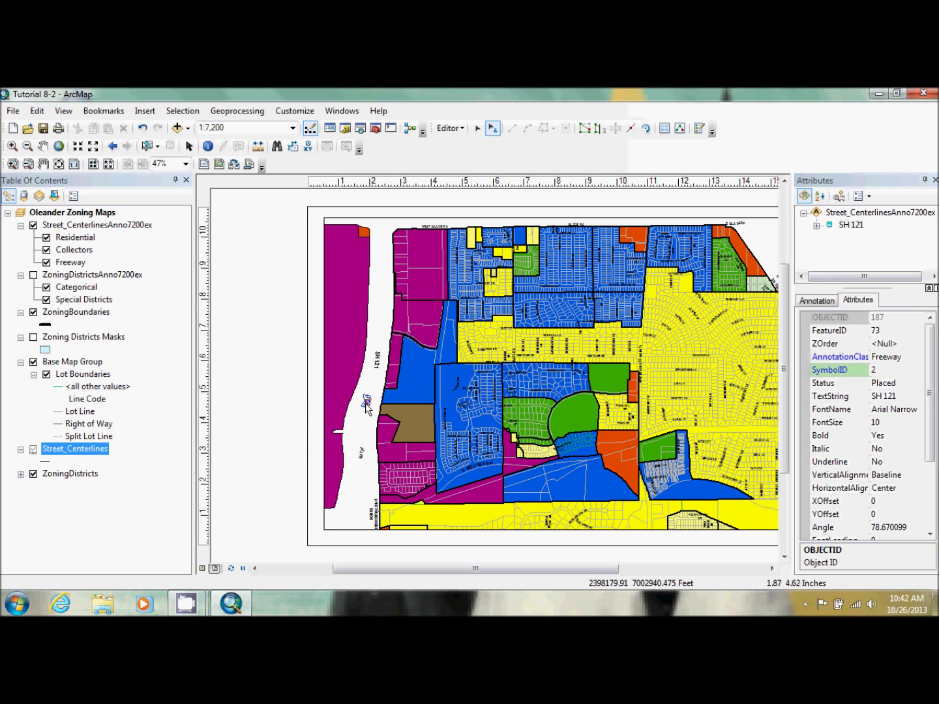
pyautogui.keyDown('shift'); pyautogui.click(363, 456); pyautogui.keyUp('shift')
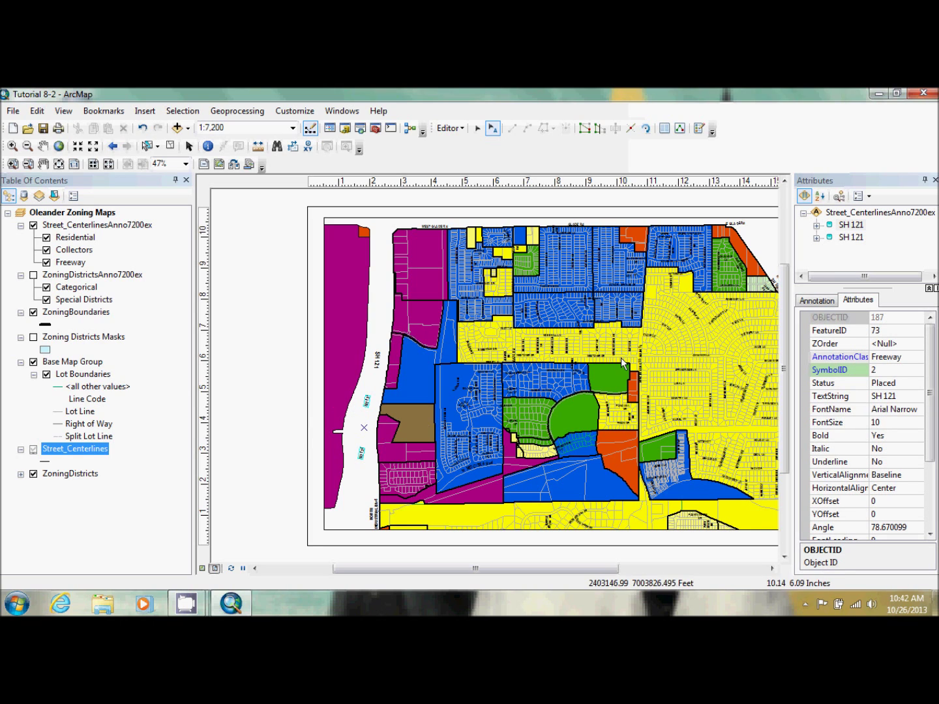
pyautogui.click(853, 241)
pyautogui.rightClick(854, 240)
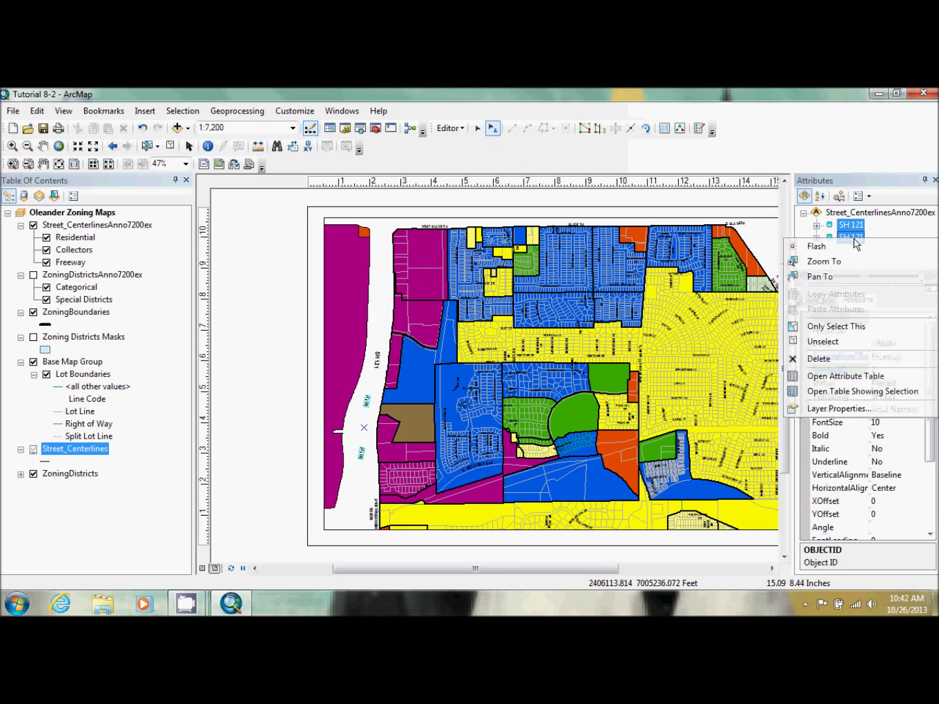
pyautogui.click(836, 359)
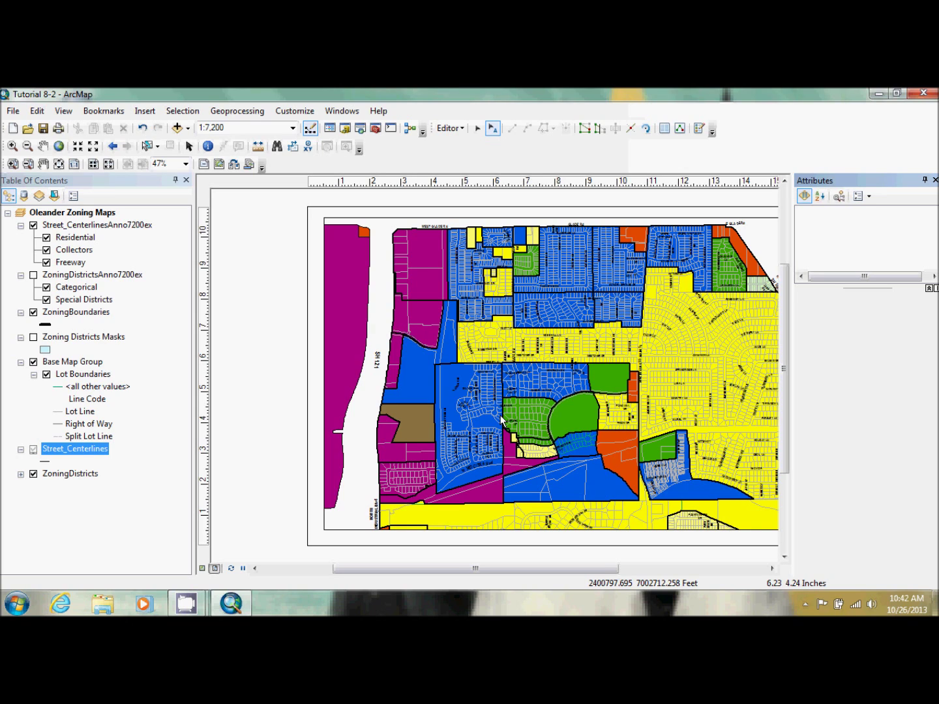
pyautogui.click(935, 181)
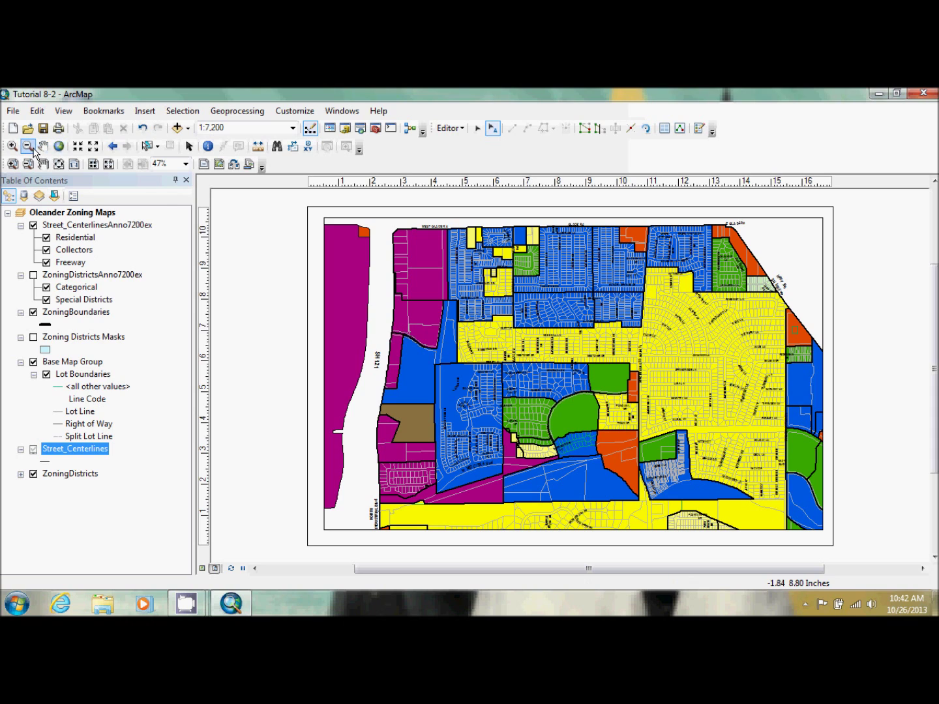
# - Load the Street 2 bookmark from the Bookmarks folder and zoom the map to it
pyautogui.click(102, 112)
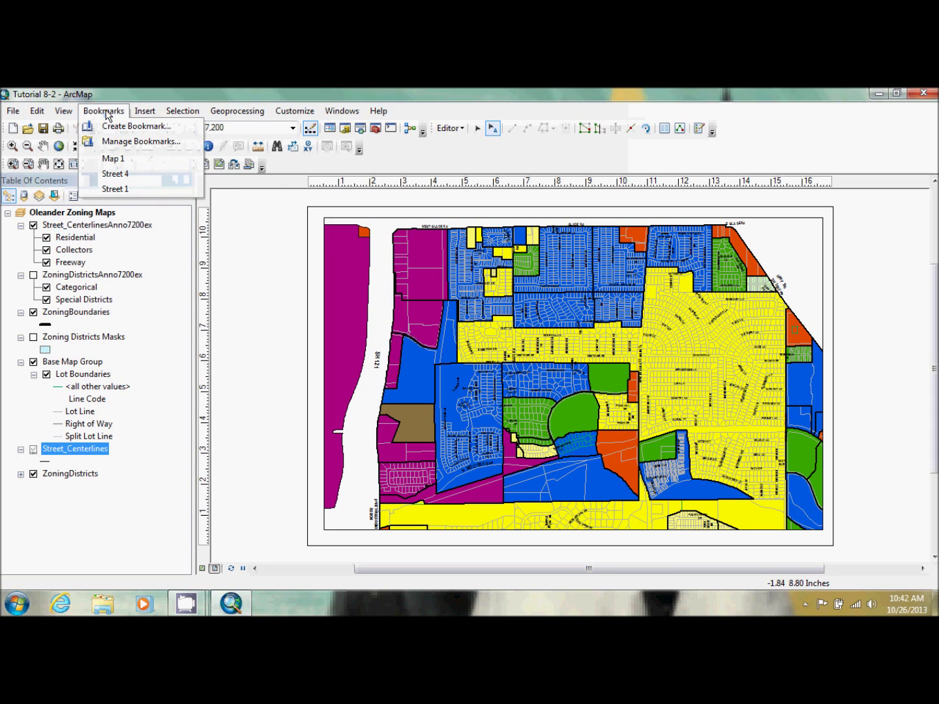
pyautogui.click(127, 145)
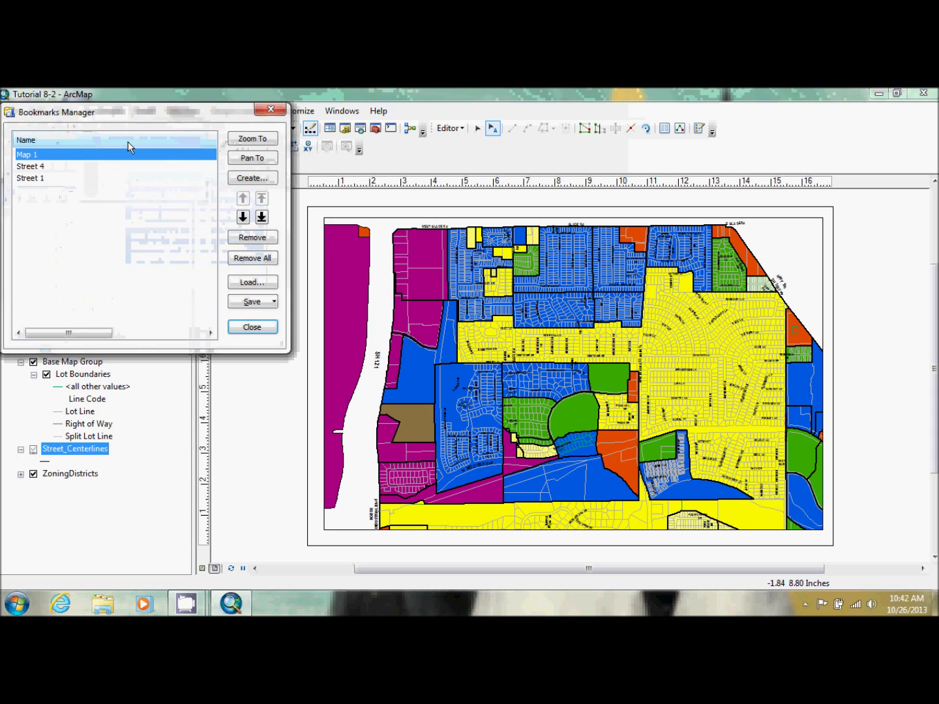
pyautogui.click(250, 283)
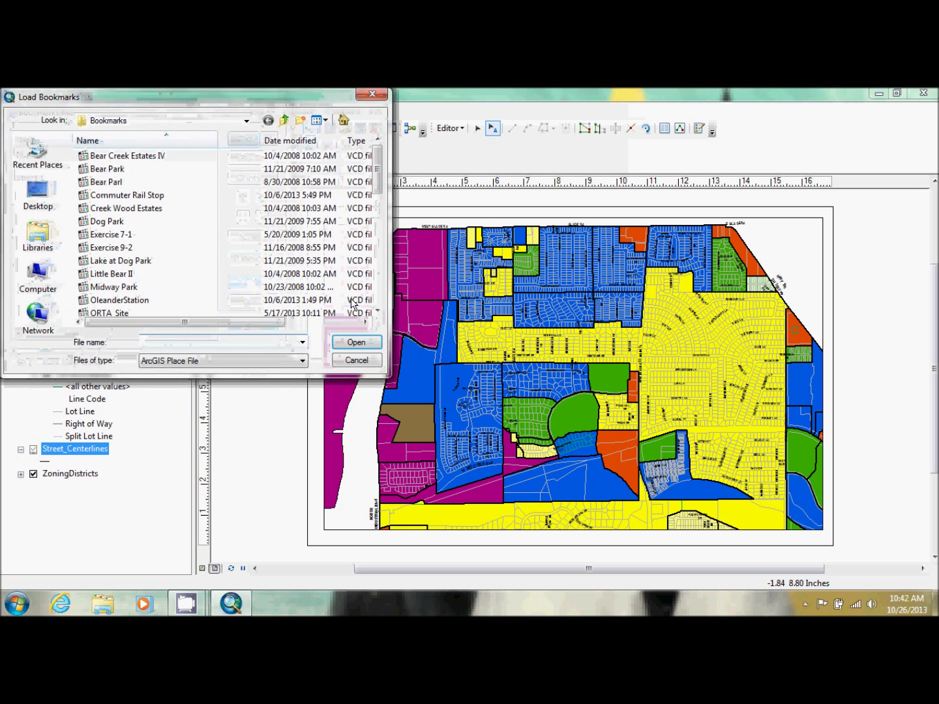
pyautogui.click(381, 301)
pyautogui.click(379, 302)
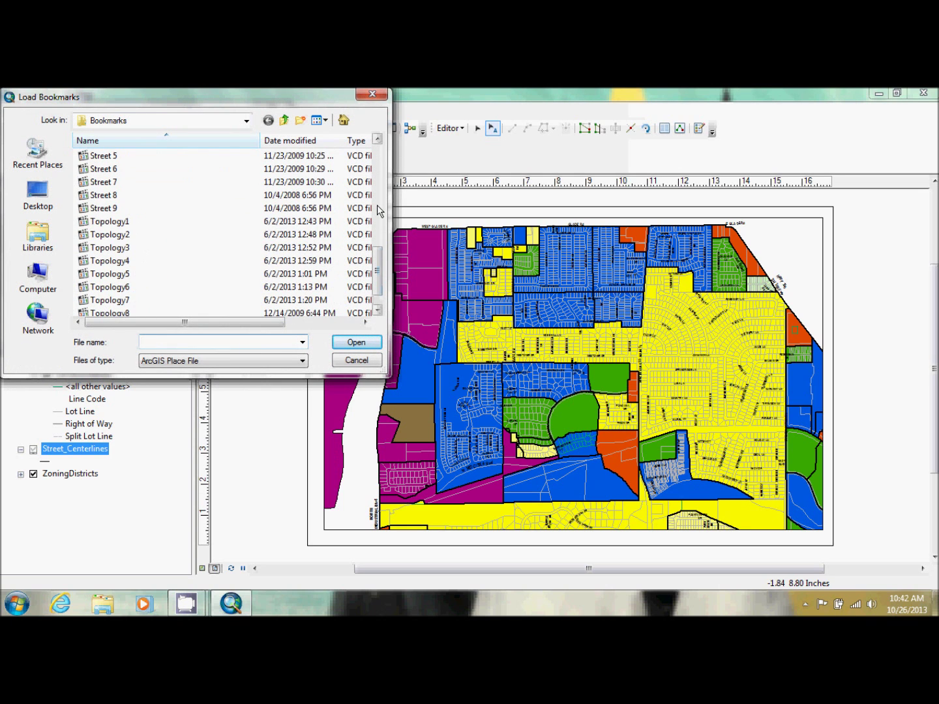
pyautogui.click(377, 229)
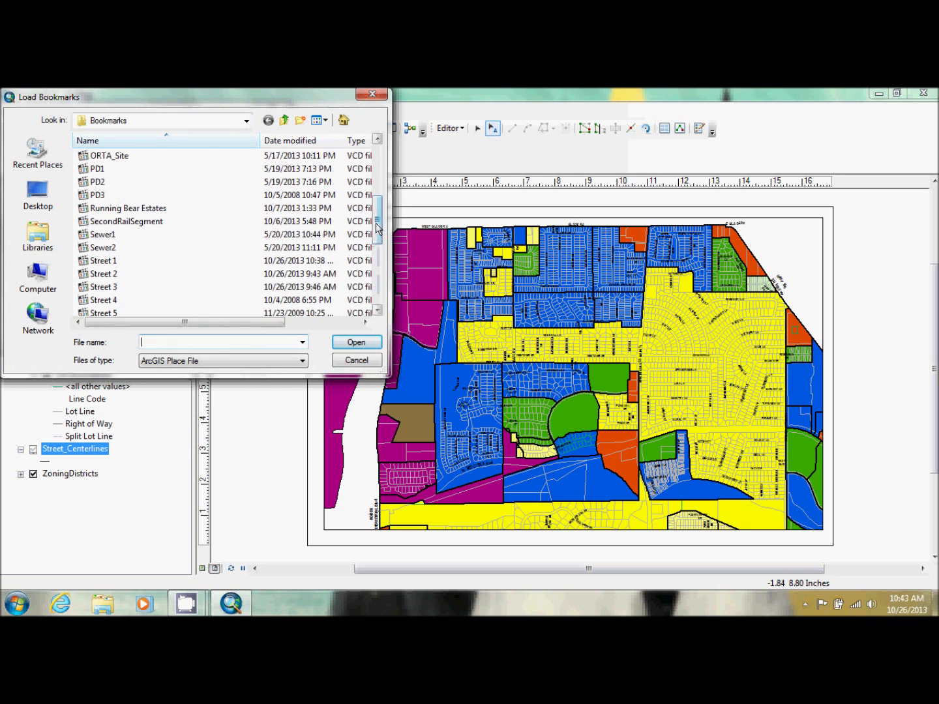
pyautogui.doubleClick(120, 275)
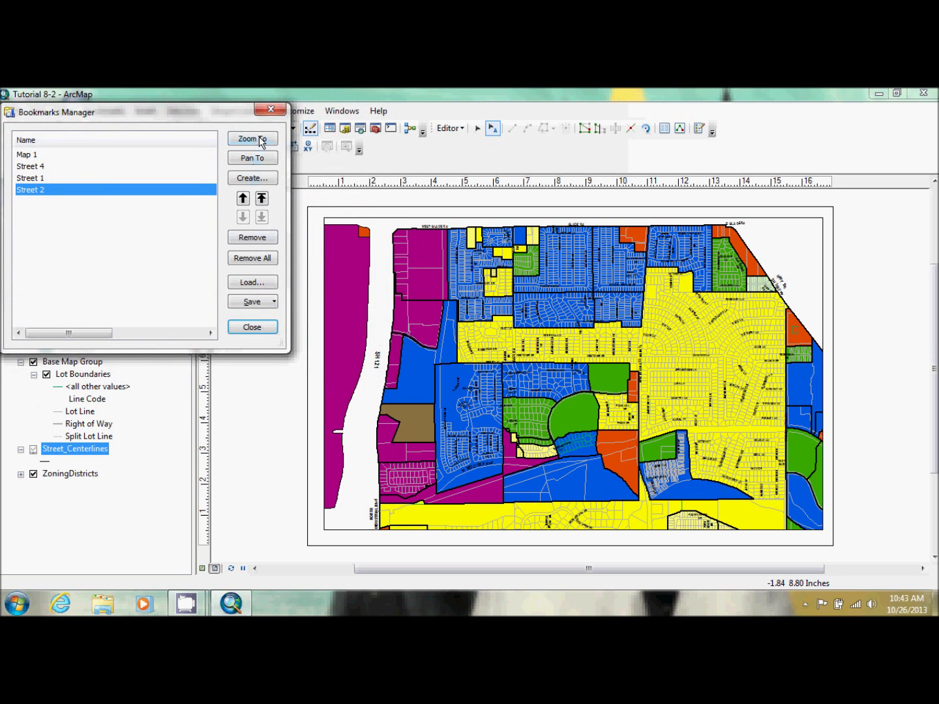
pyautogui.click(261, 139)
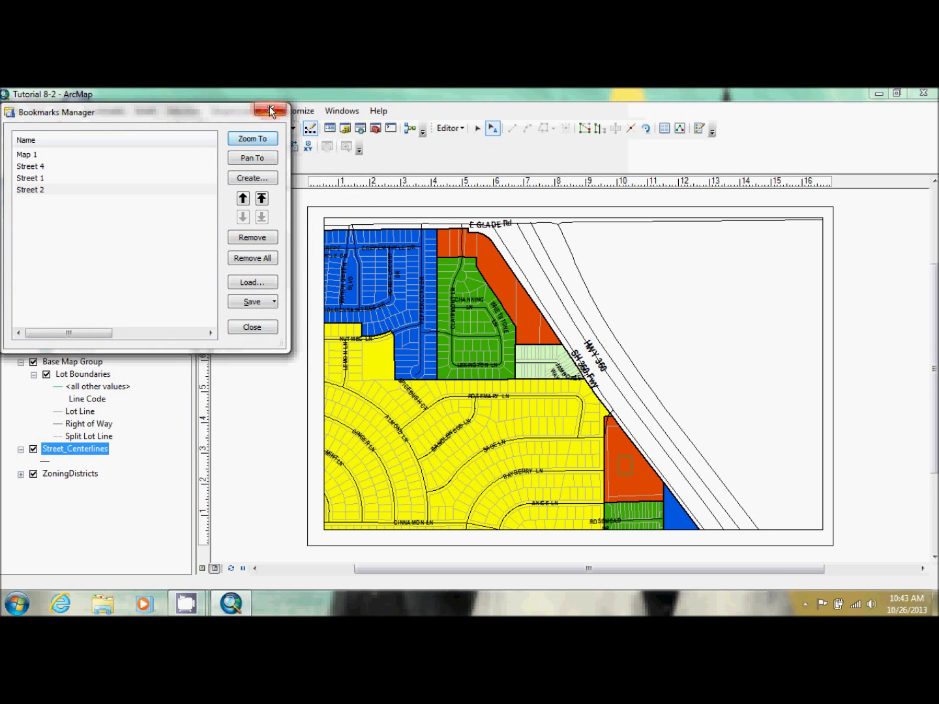
pyautogui.click(271, 109)
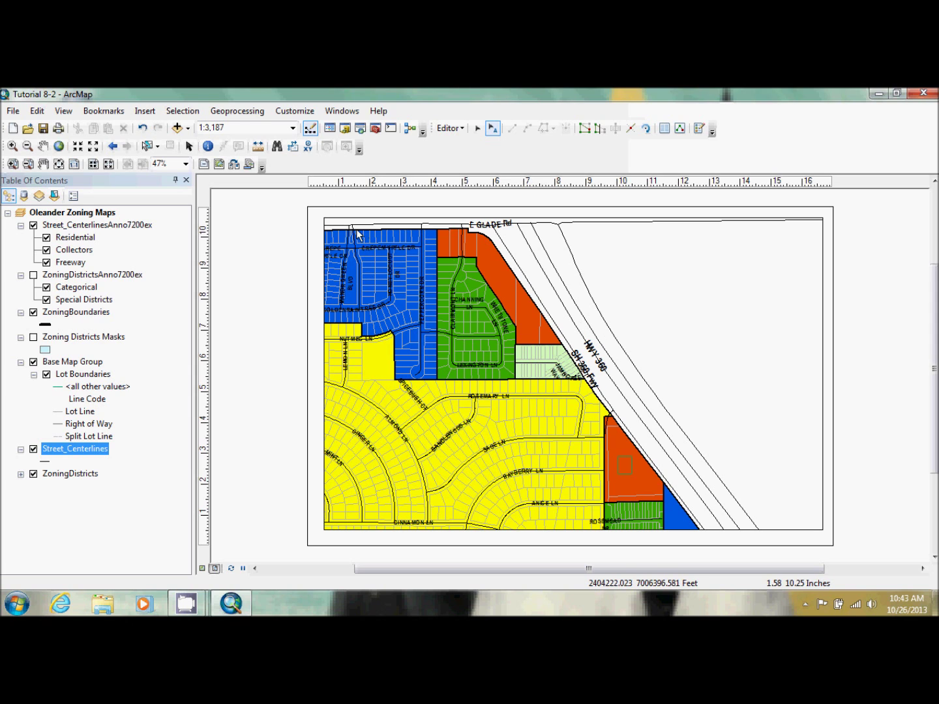
# - Delete the SH 360 Fwy annotation beside the HWY 360 label
pyautogui.click(584, 359)
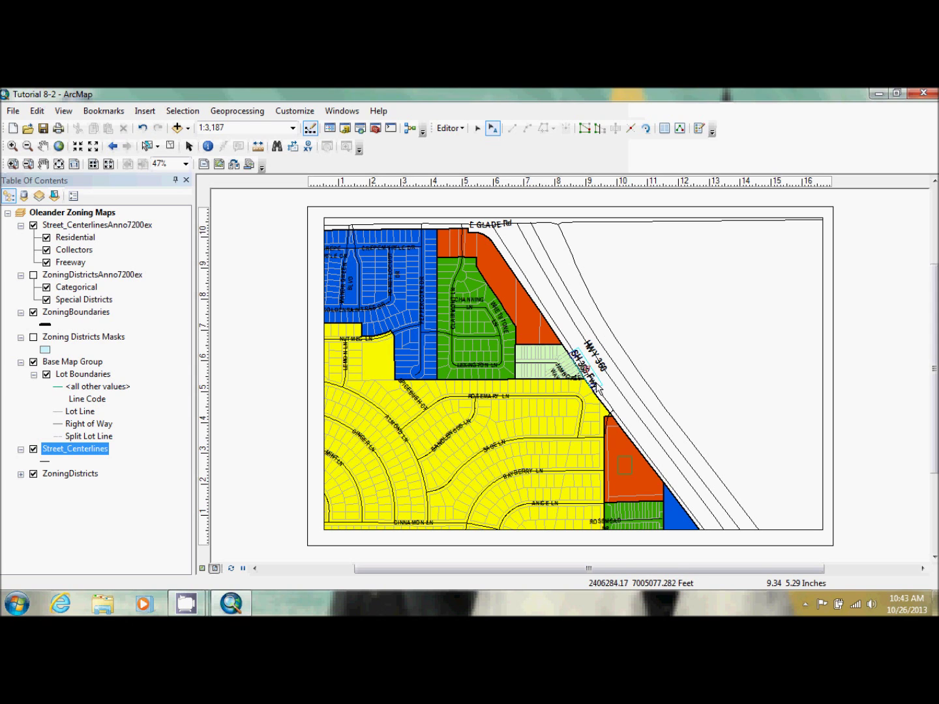
pyautogui.click(664, 130)
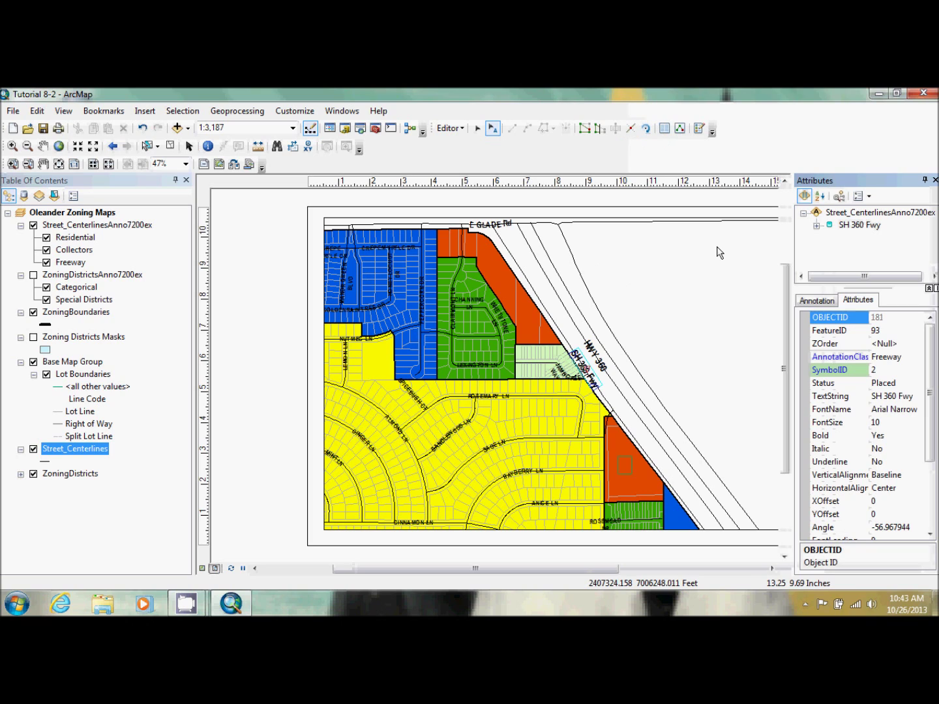
pyautogui.rightClick(855, 228)
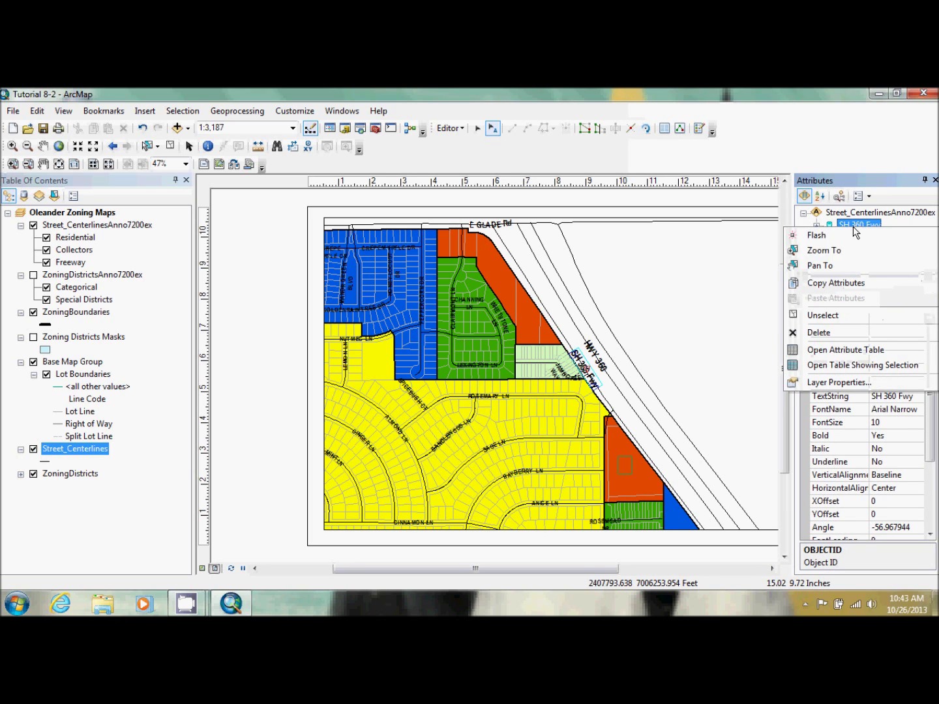
pyautogui.click(856, 334)
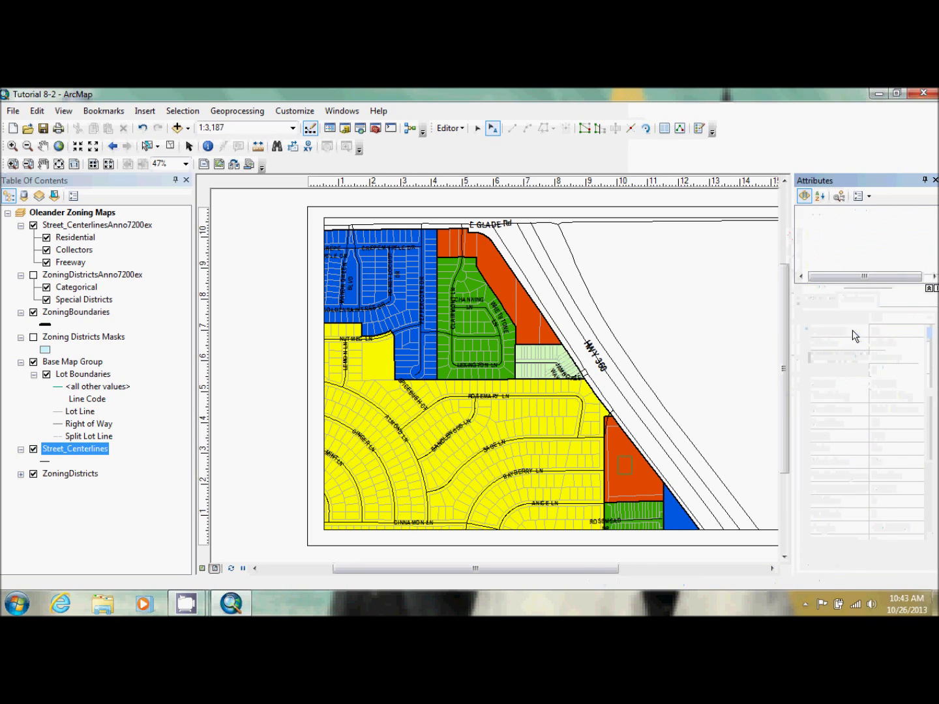
# - Increase the font size of the HWY 360 annotation
pyautogui.click(596, 357)
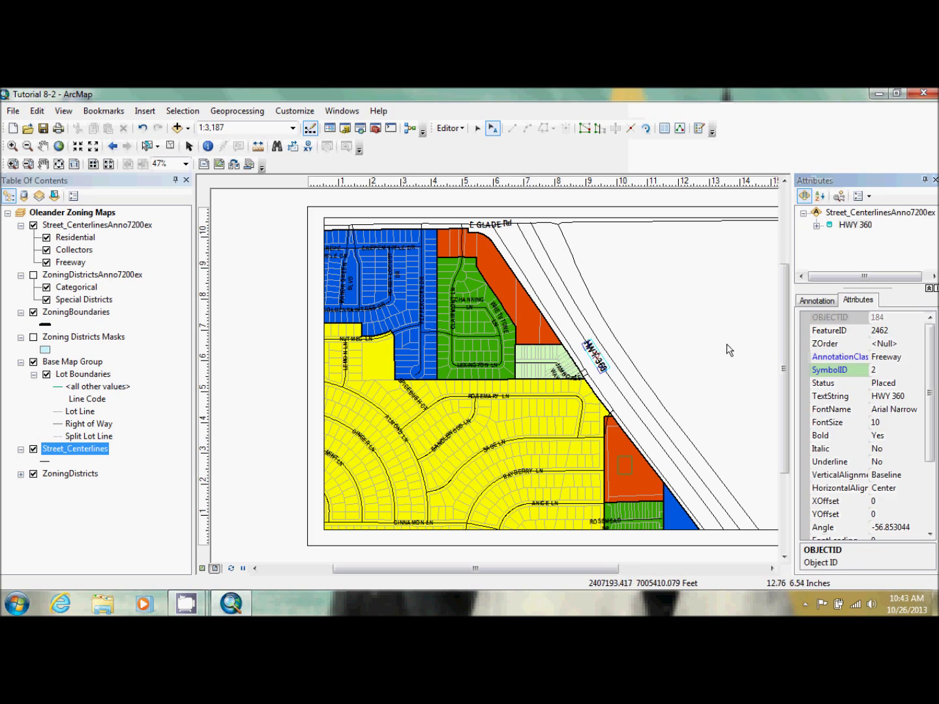
pyautogui.click(889, 422)
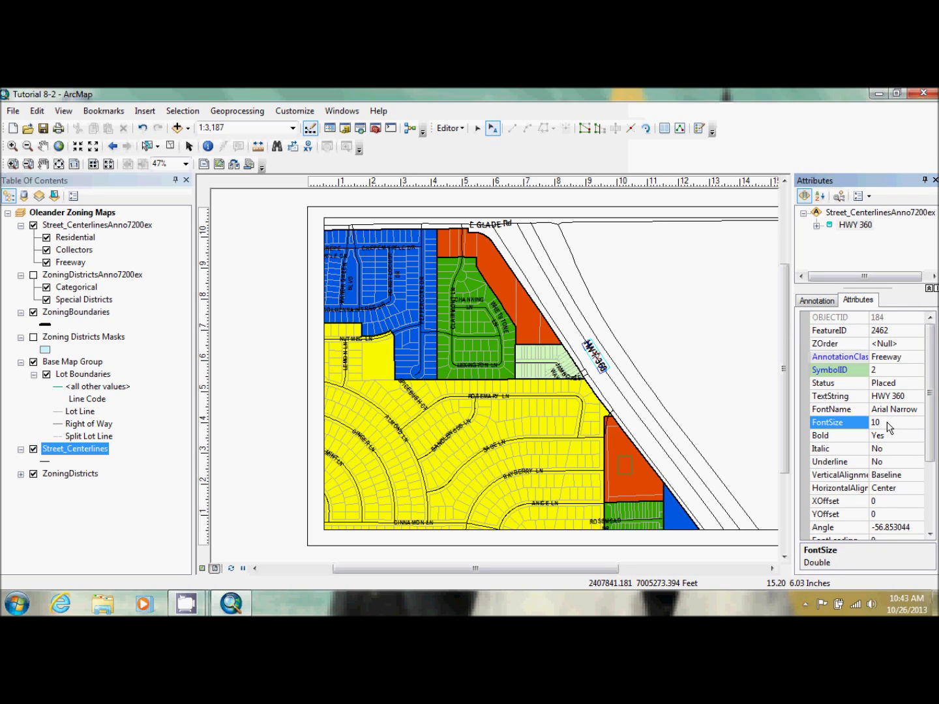
pyautogui.write('8')
pyautogui.click(701, 366)
# - Move the HWY 360 annotation into the middle of the freeway and close the annotation attributes at full map extent
pyautogui.click(619, 367)
pyautogui.moveTo(621, 369); pyautogui.dragTo(590, 412)
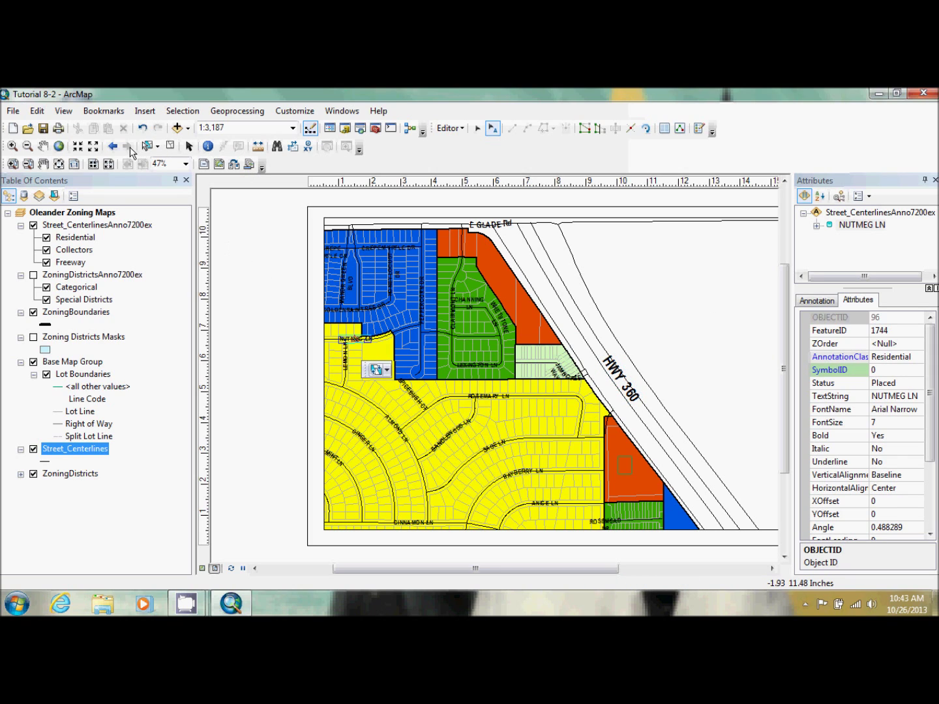
pyautogui.click(60, 146)
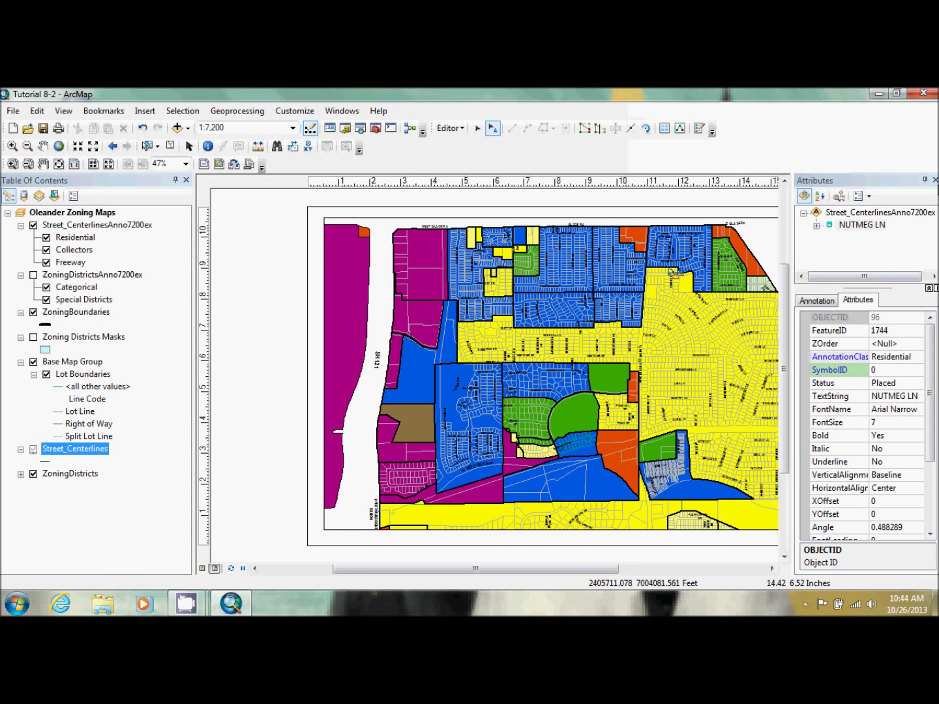
pyautogui.click(936, 179)
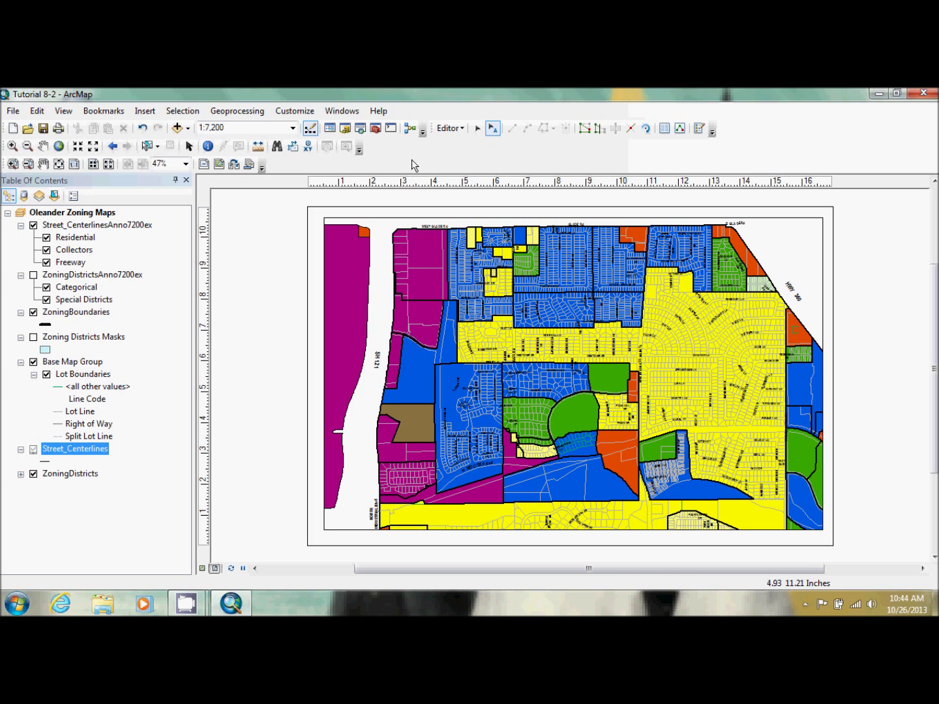
# - Find the Unplaced Annotation command by searching for "unplace" and add it to the Editor toolbar beside the Edit Annotation tool
pyautogui.click(303, 115)
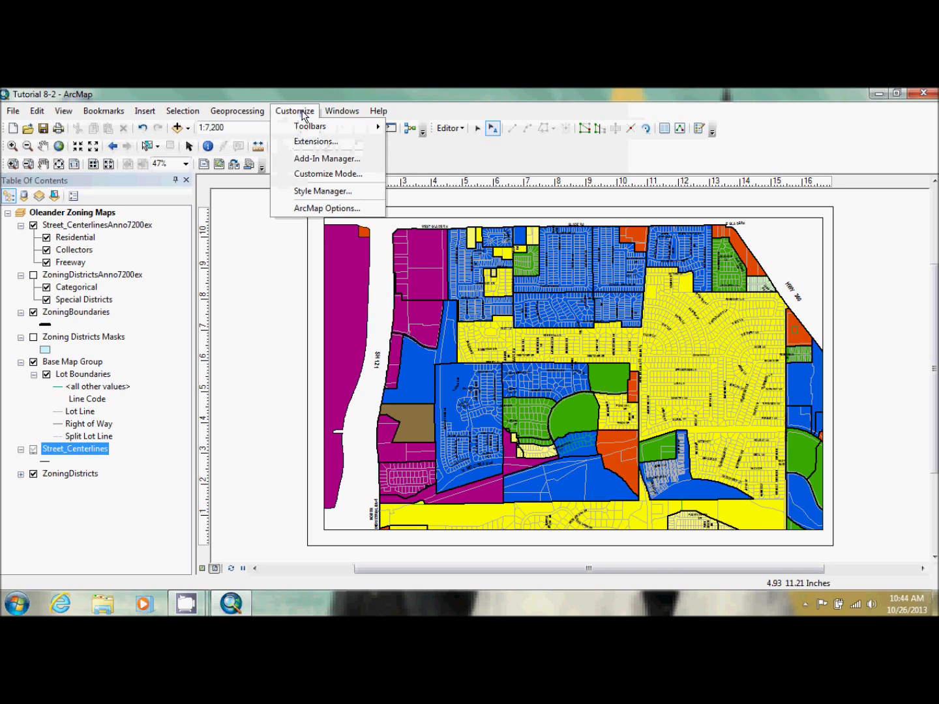
pyautogui.click(323, 173)
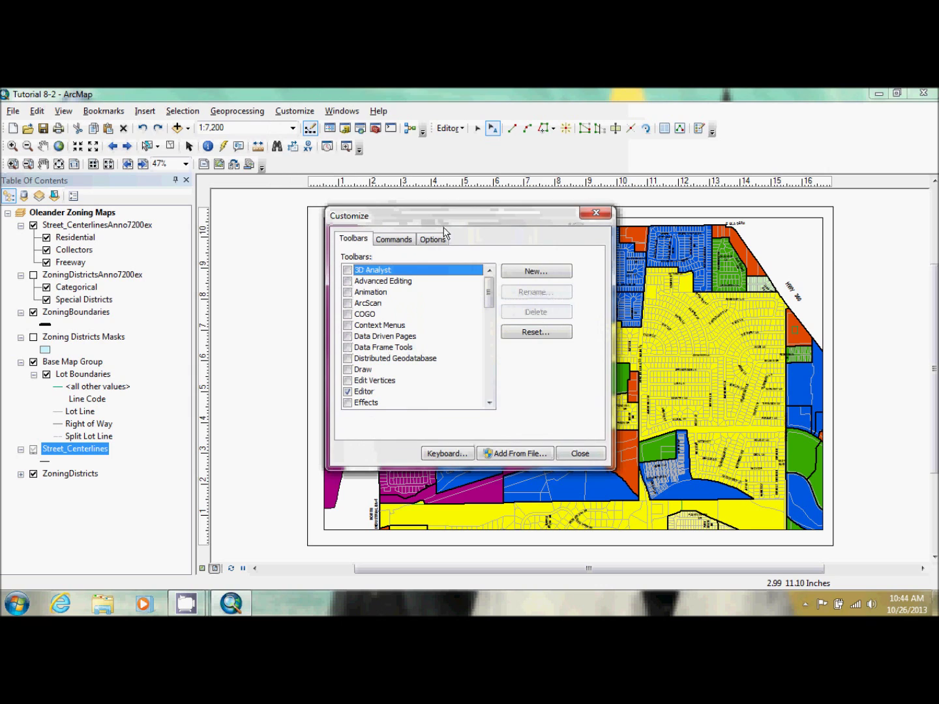
pyautogui.click(394, 242)
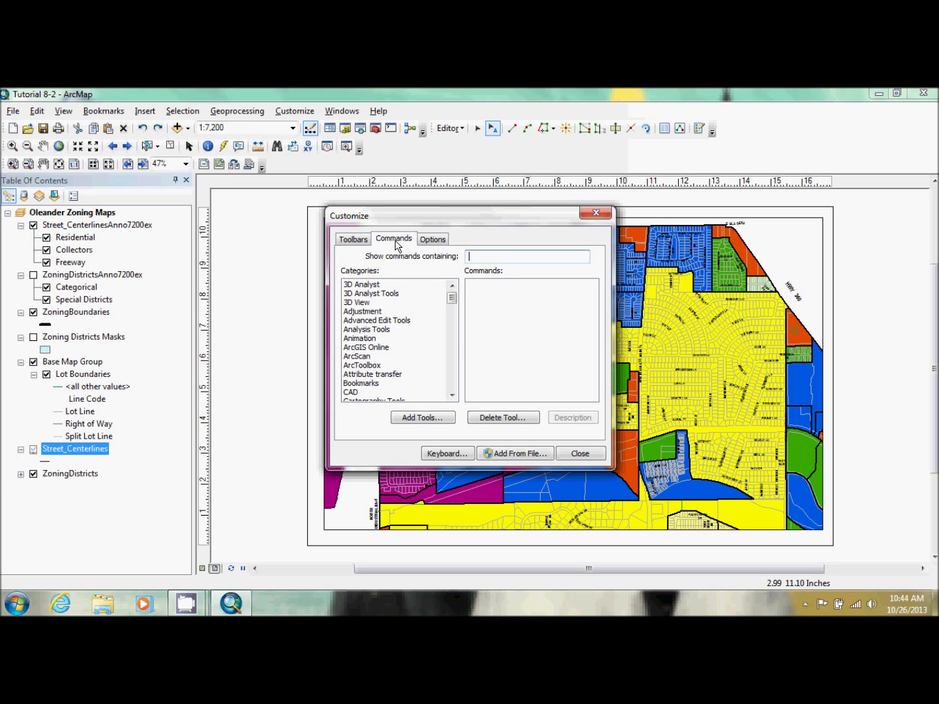
pyautogui.write('unplace')
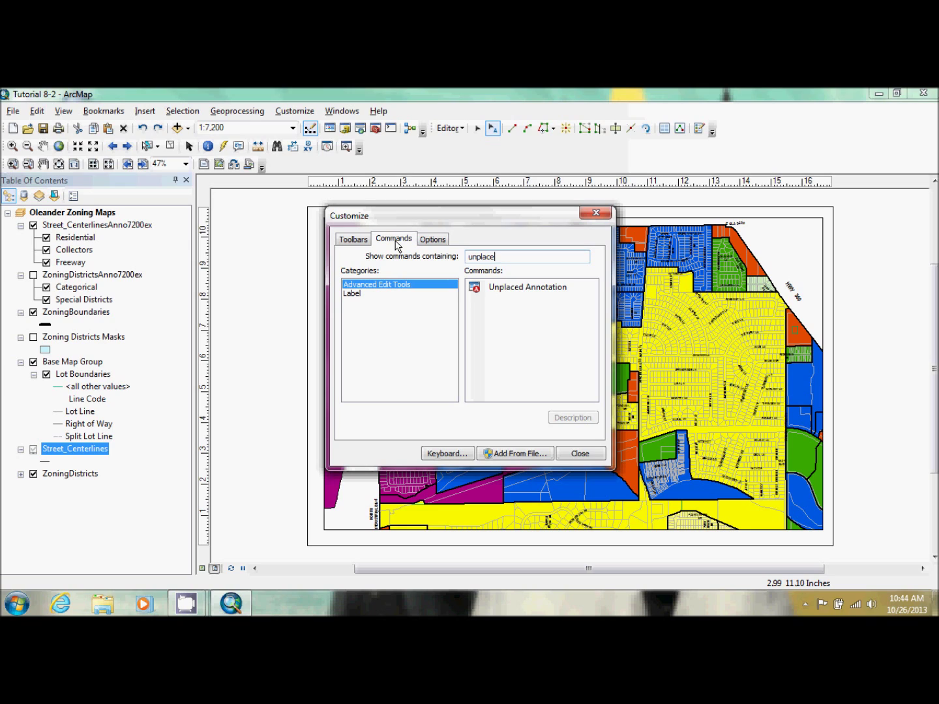
pyautogui.click(526, 291)
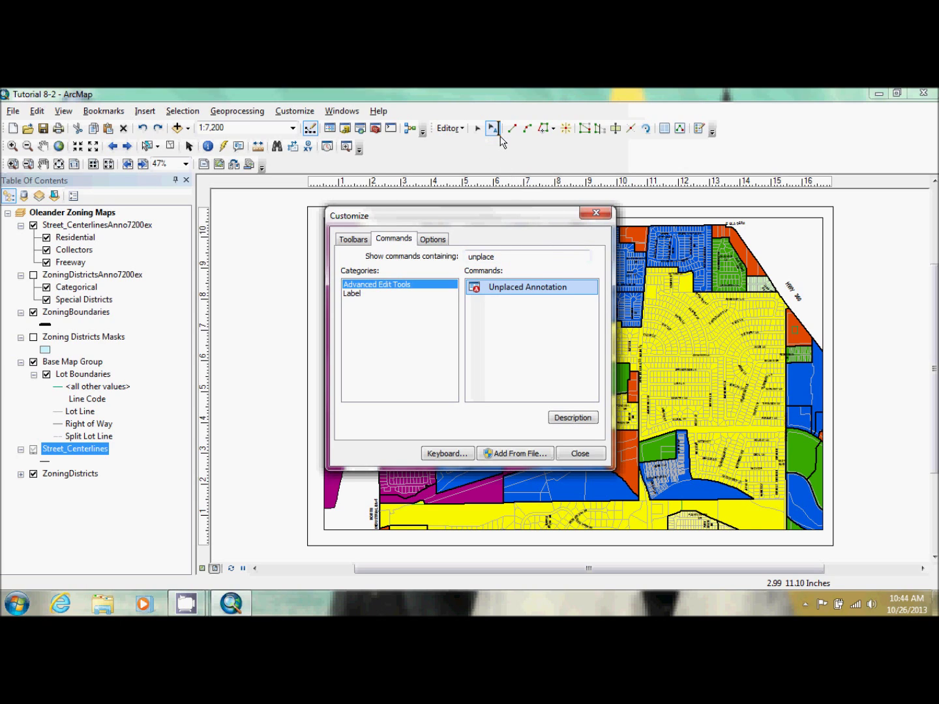
pyautogui.moveTo(502, 141); pyautogui.dragTo(502, 141)
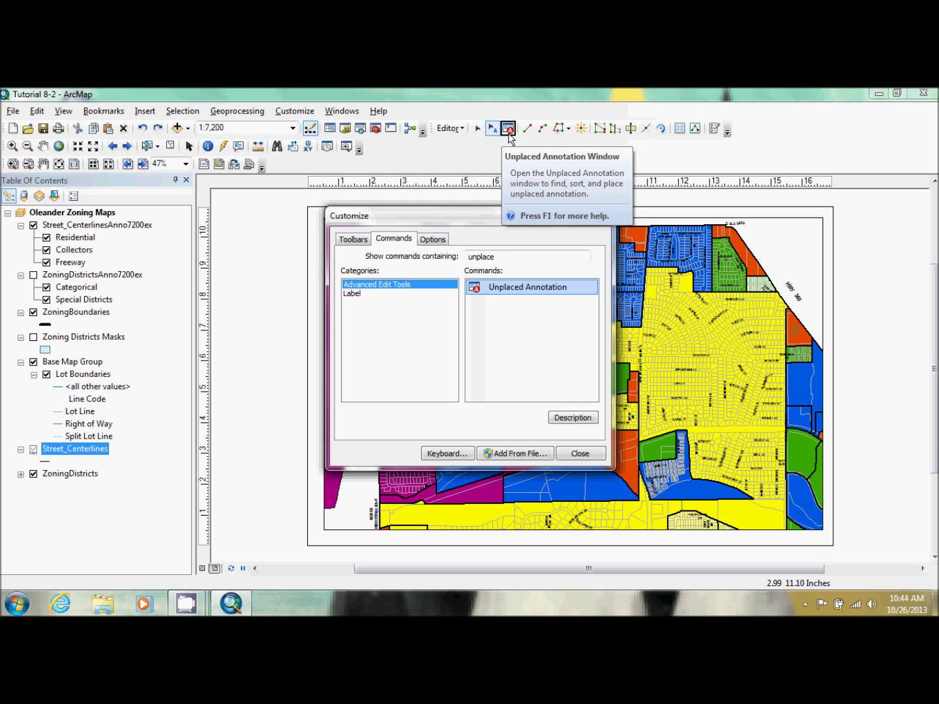
pyautogui.click(579, 454)
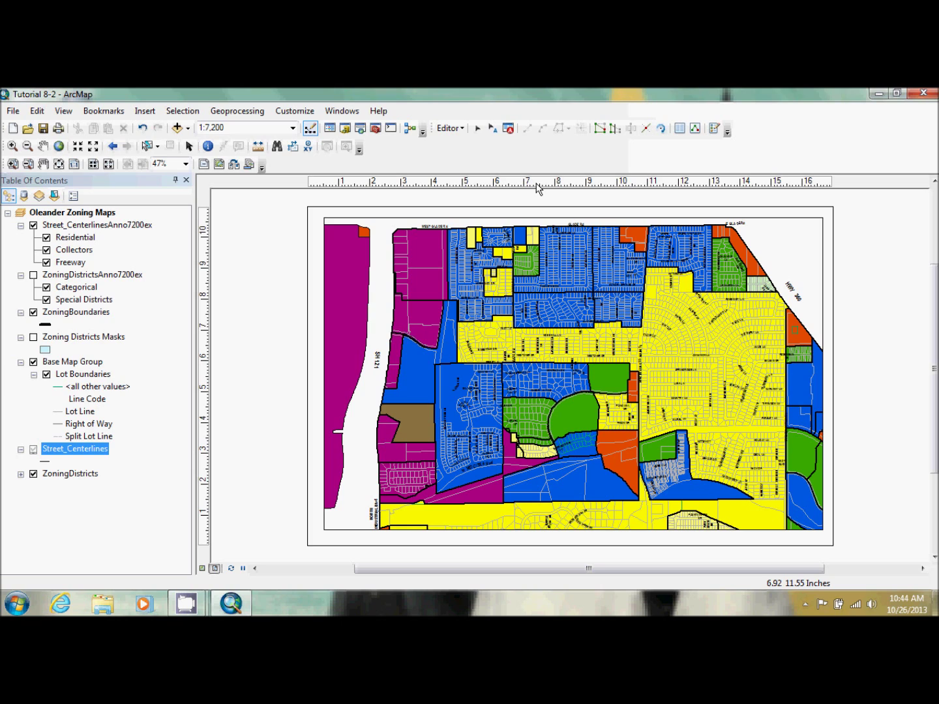
# - Load the Street 3 bookmark from the Bookmarks folder and zoom the map to it
pyautogui.click(103, 111)
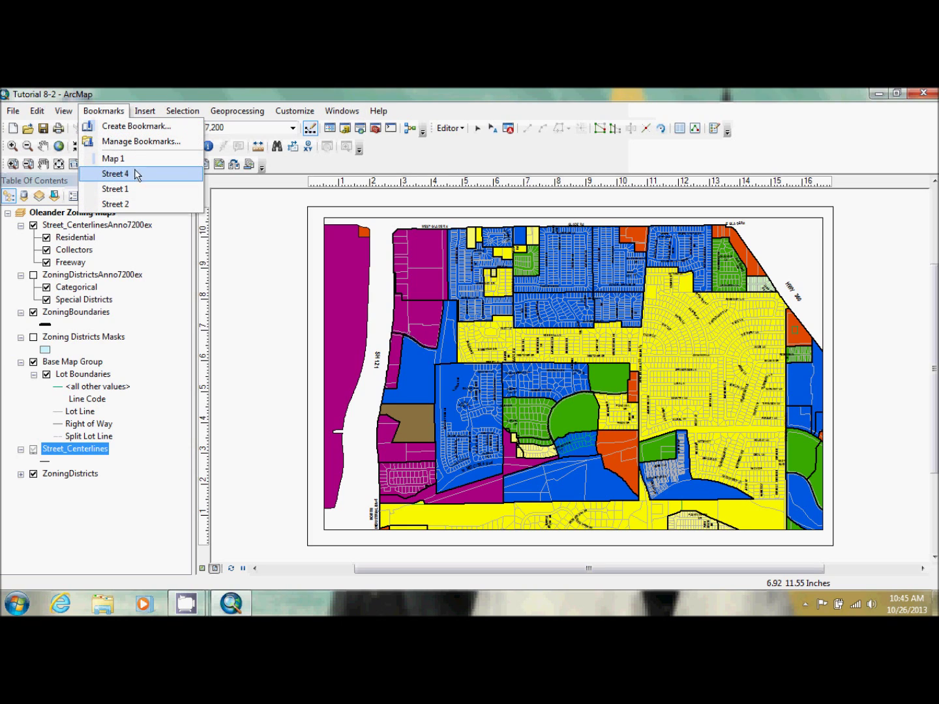
pyautogui.click(179, 142)
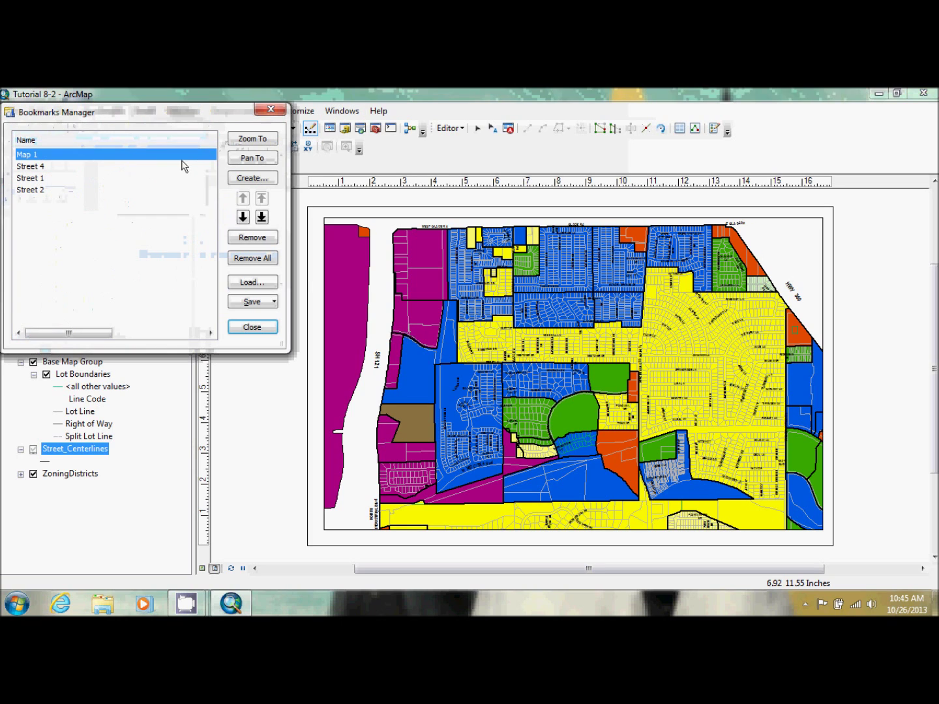
pyautogui.click(266, 282)
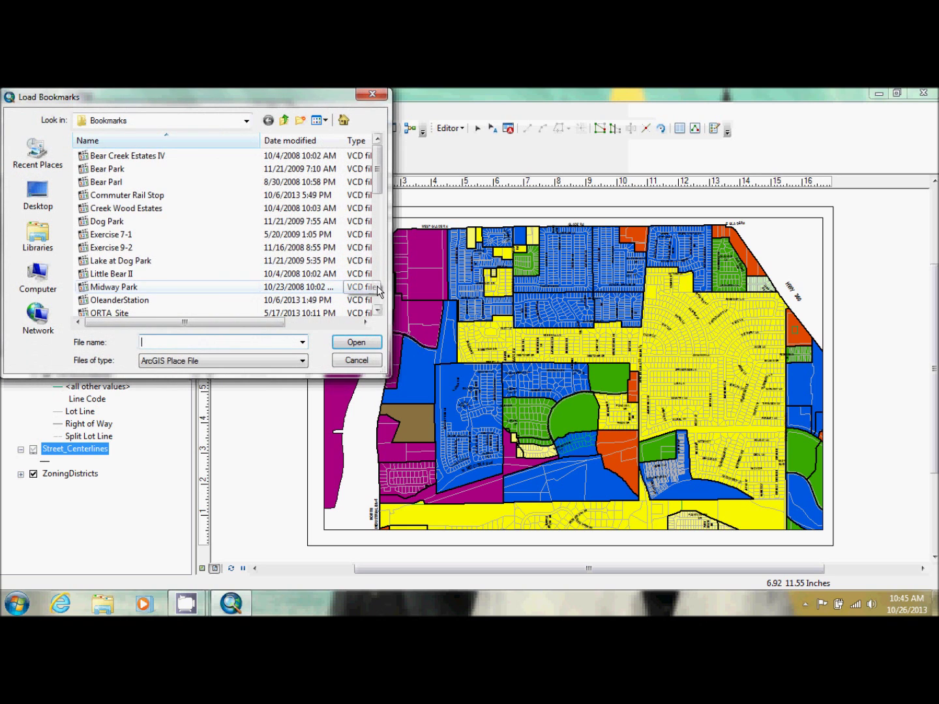
pyautogui.click(377, 290)
pyautogui.click(377, 291)
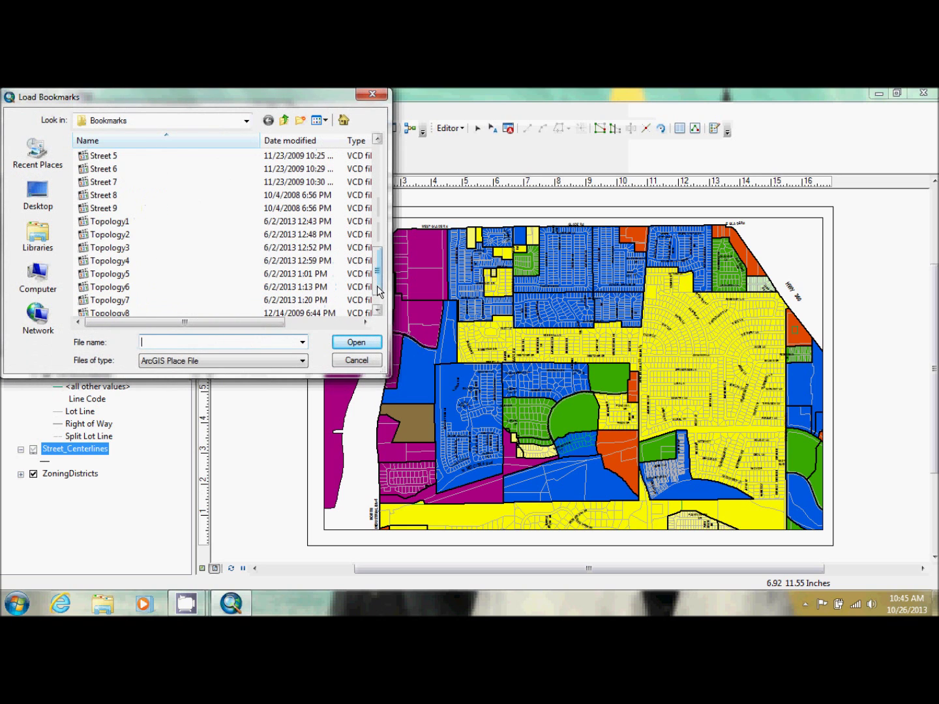
pyautogui.click(377, 139)
pyautogui.click(377, 139)
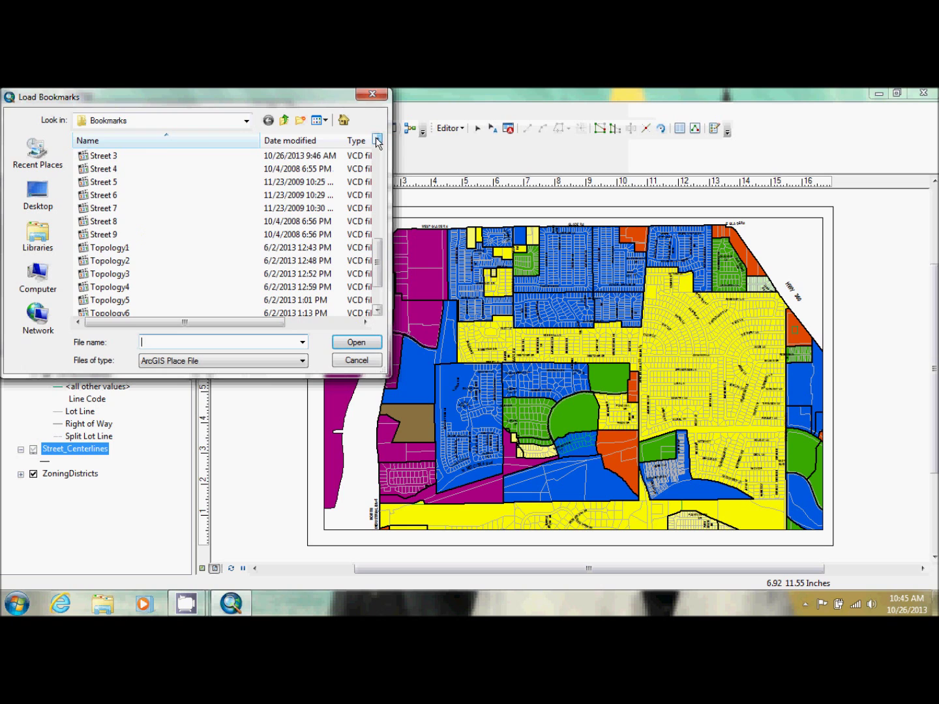
pyautogui.doubleClick(126, 155)
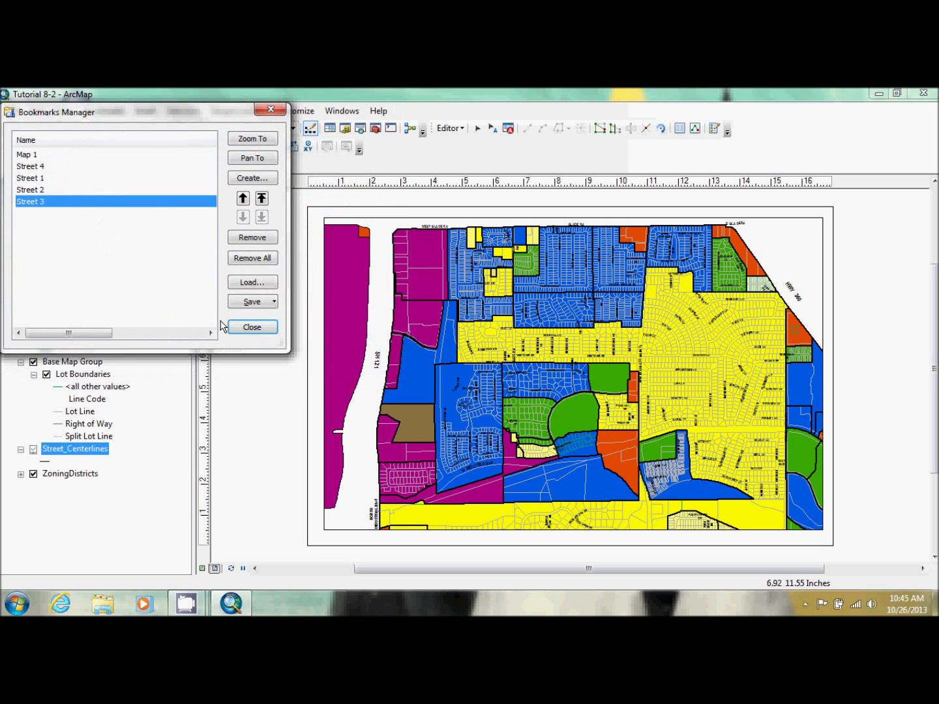
pyautogui.click(258, 138)
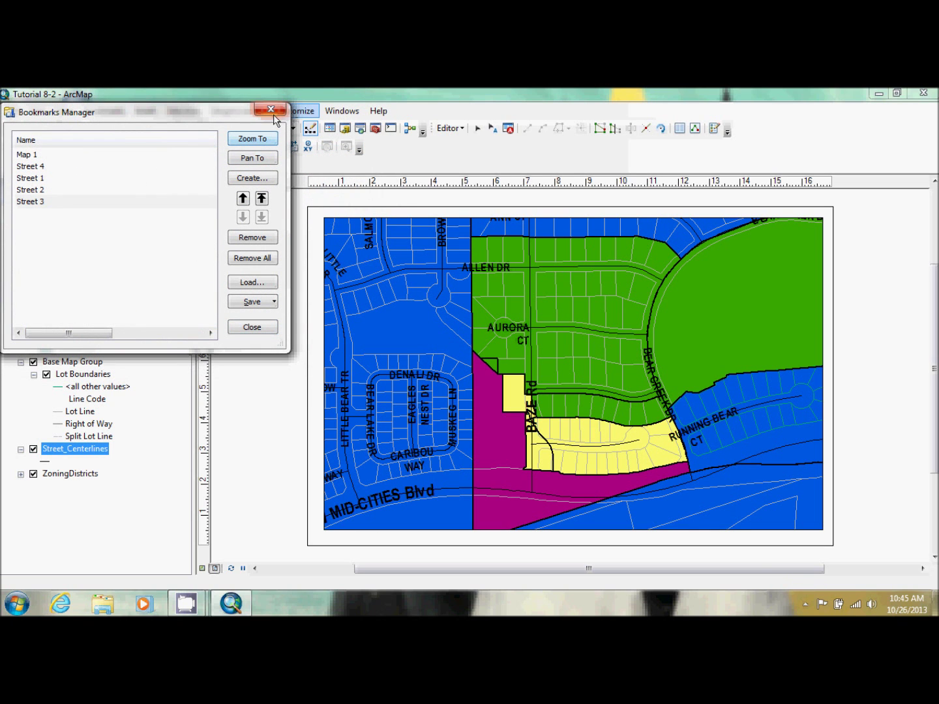
pyautogui.click(271, 109)
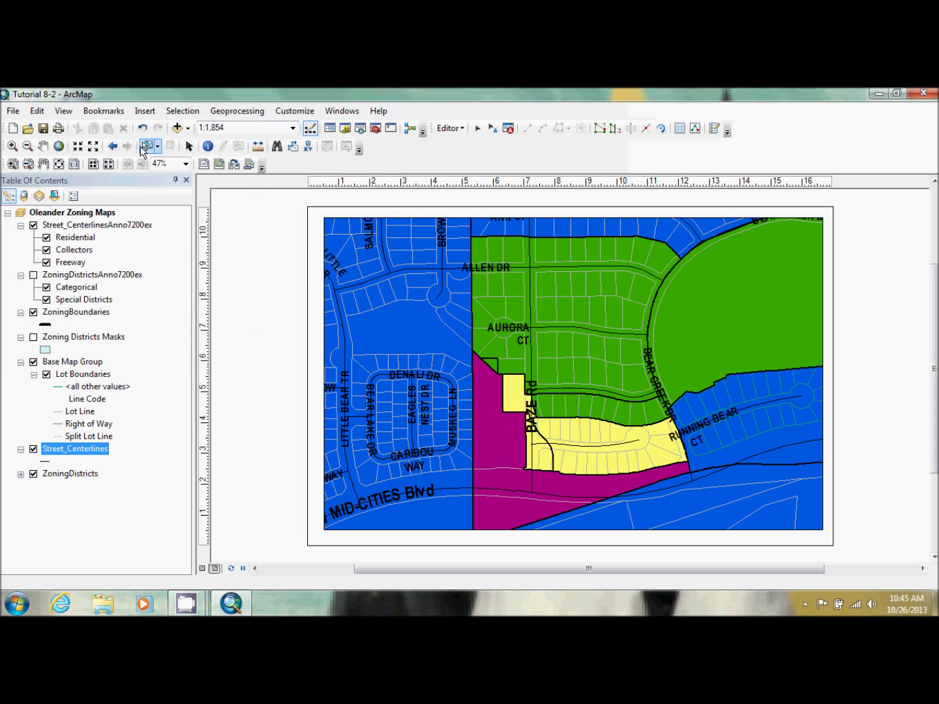
# - Set the map scale to 1:2,000 and open the Unplaced Annotation window, floating it over the lower part of the layout
pyautogui.click(94, 147)
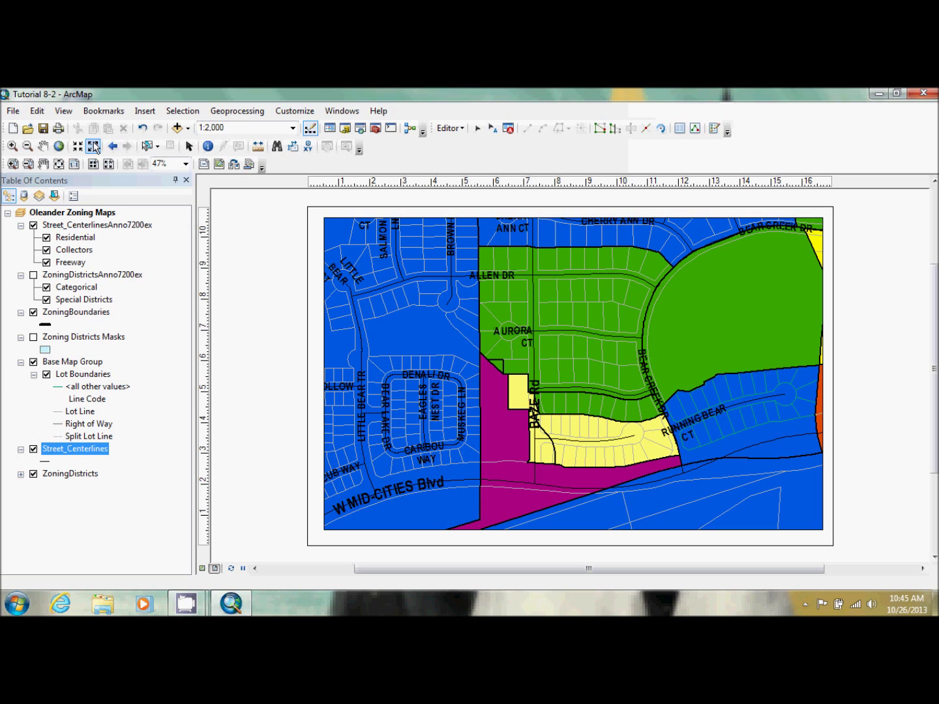
pyautogui.click(93, 146)
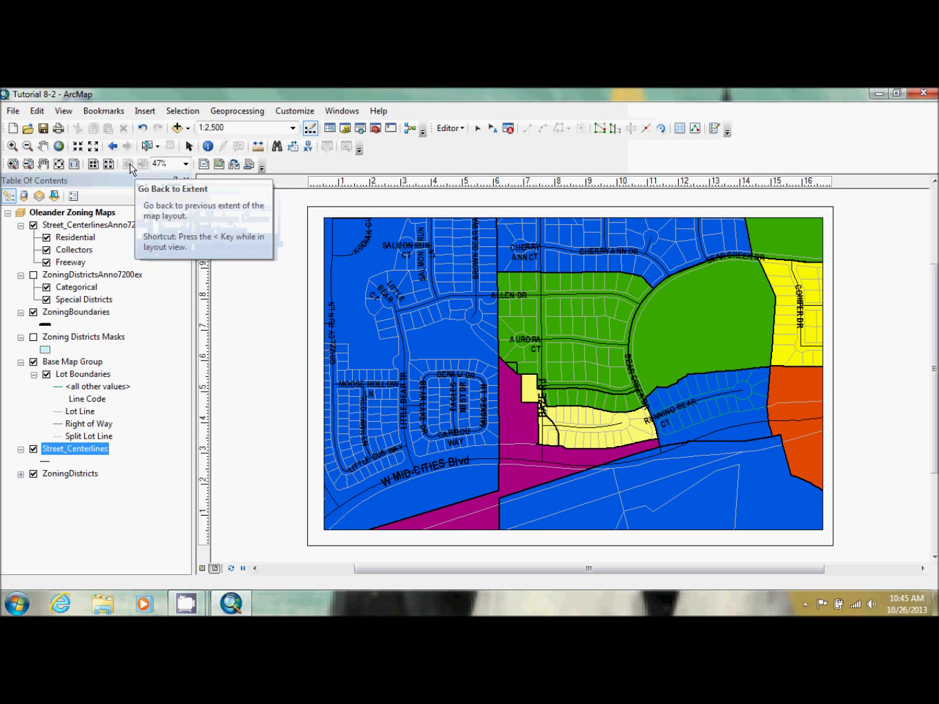
pyautogui.click(78, 146)
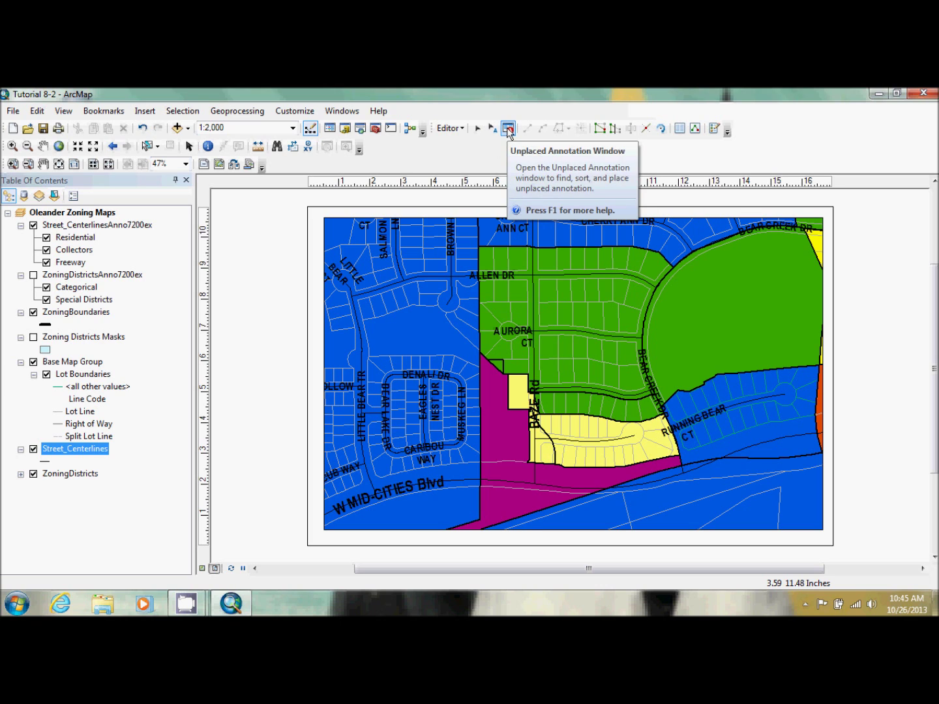
pyautogui.click(935, 558)
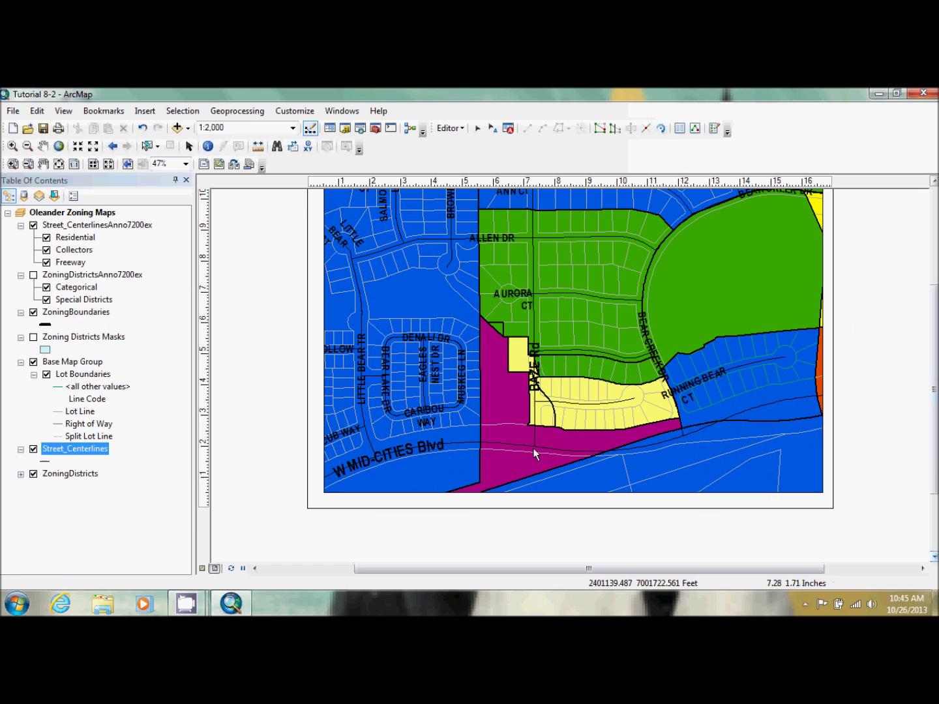
pyautogui.click(934, 183)
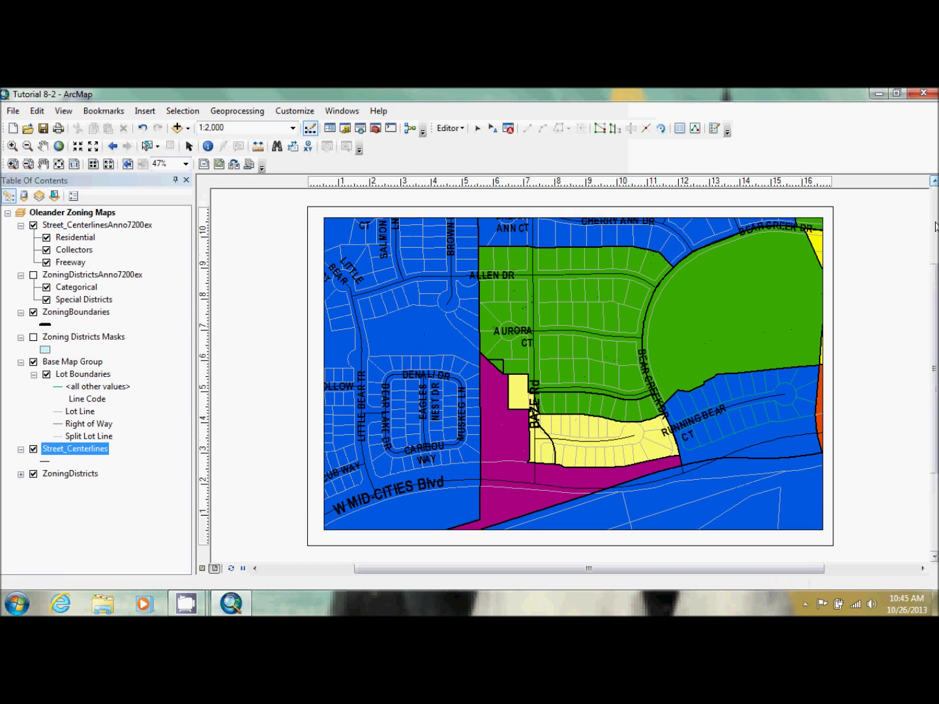
pyautogui.moveTo(935, 294); pyautogui.dragTo(934, 308)
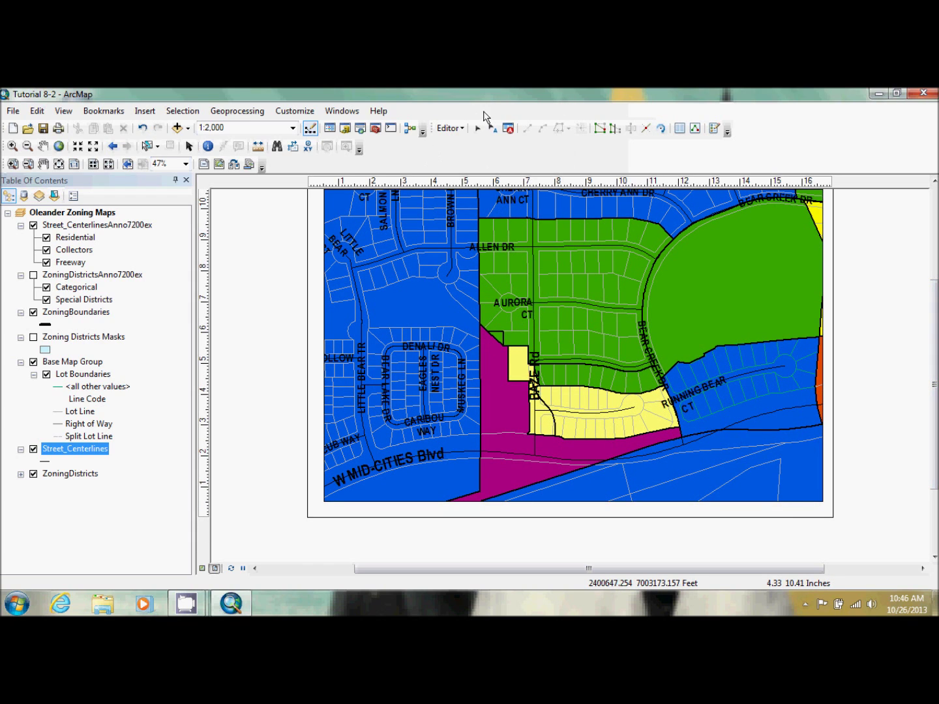
pyautogui.click(508, 128)
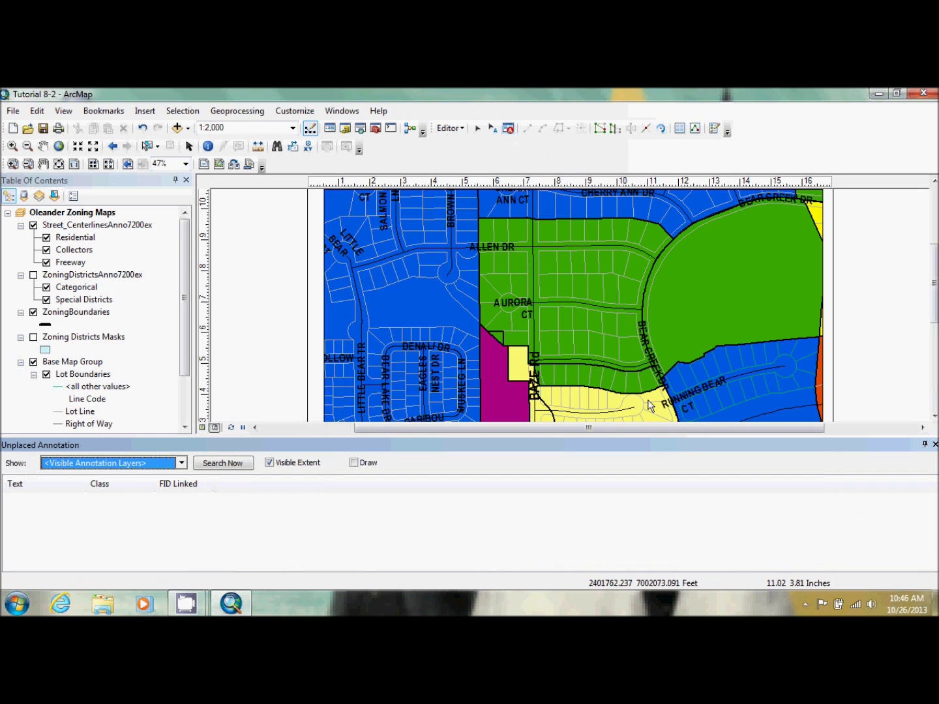
pyautogui.moveTo(661, 452)
pyautogui.mouseDown()
pyautogui.moveTo(645, 443)
pyautogui.moveTo(622, 367)
pyautogui.mouseUp()
pyautogui.moveTo(526, 372)
pyautogui.mouseDown()
pyautogui.moveTo(562, 375)
pyautogui.moveTo(666, 456)
pyautogui.moveTo(690, 449)
pyautogui.mouseUp()
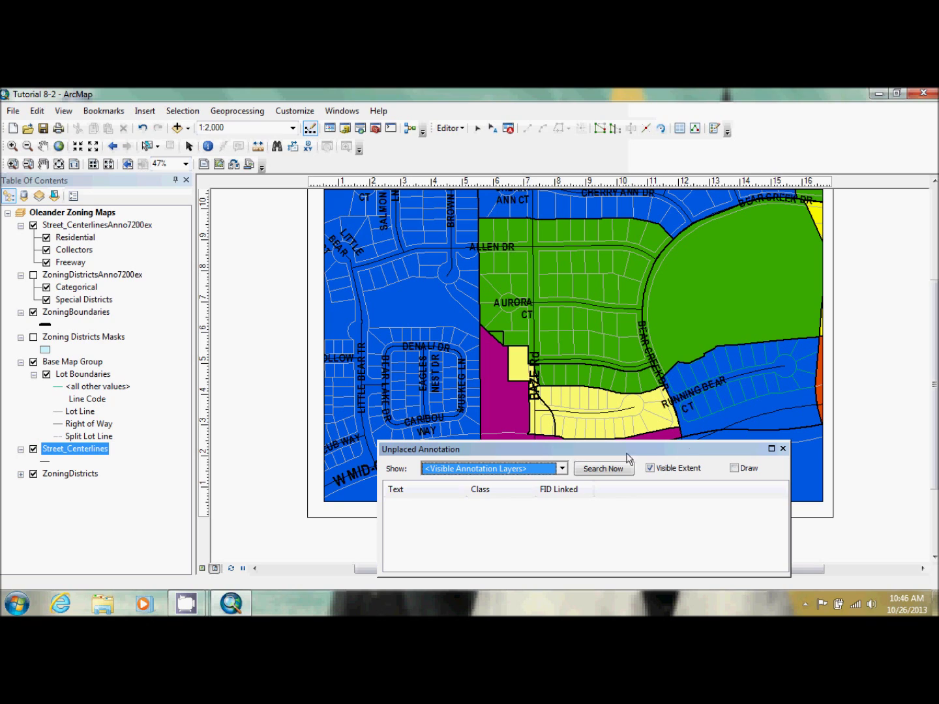
# - Search the visible extent for unplaced annotation in the Residential class of Street_CenterlinesAnno7200ex, with drawing of the unplaced annotation enabled
pyautogui.click(561, 469)
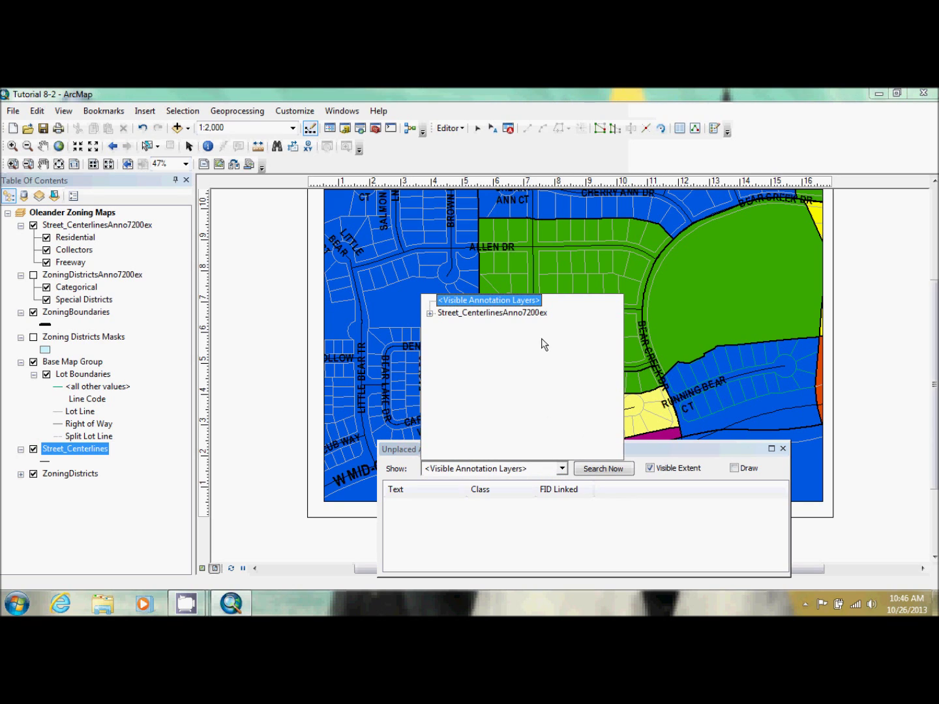
pyautogui.click(430, 314)
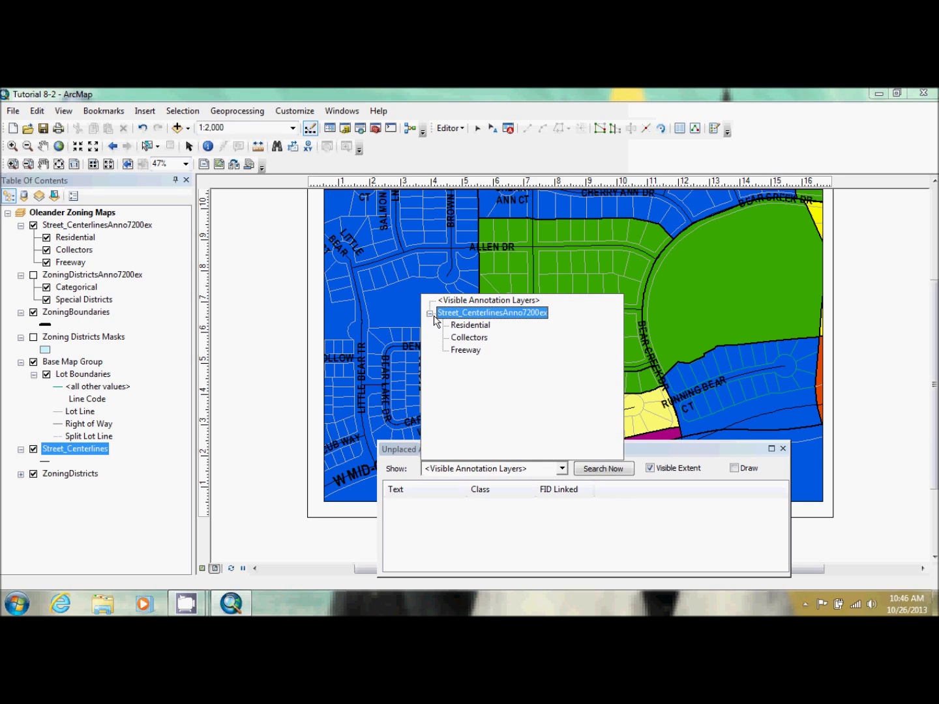
pyautogui.click(473, 325)
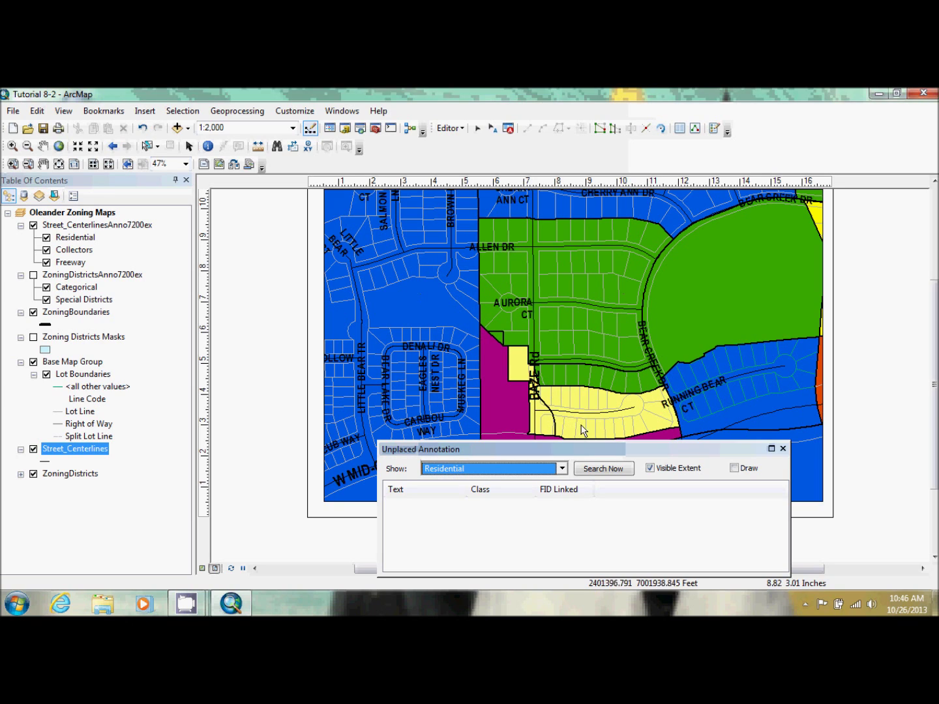
pyautogui.click(748, 472)
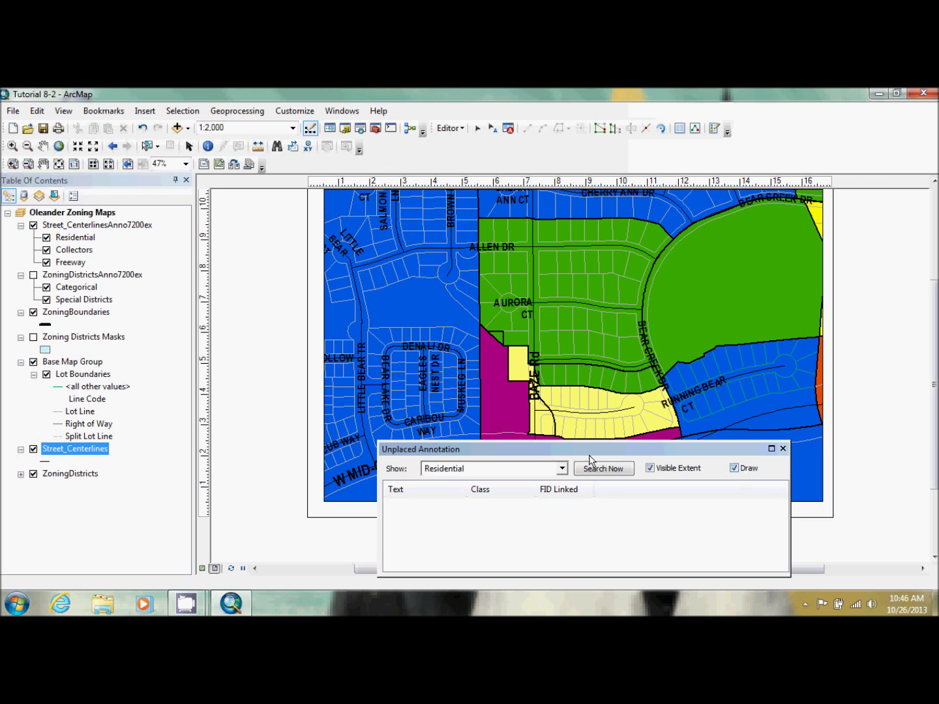
pyautogui.click(601, 470)
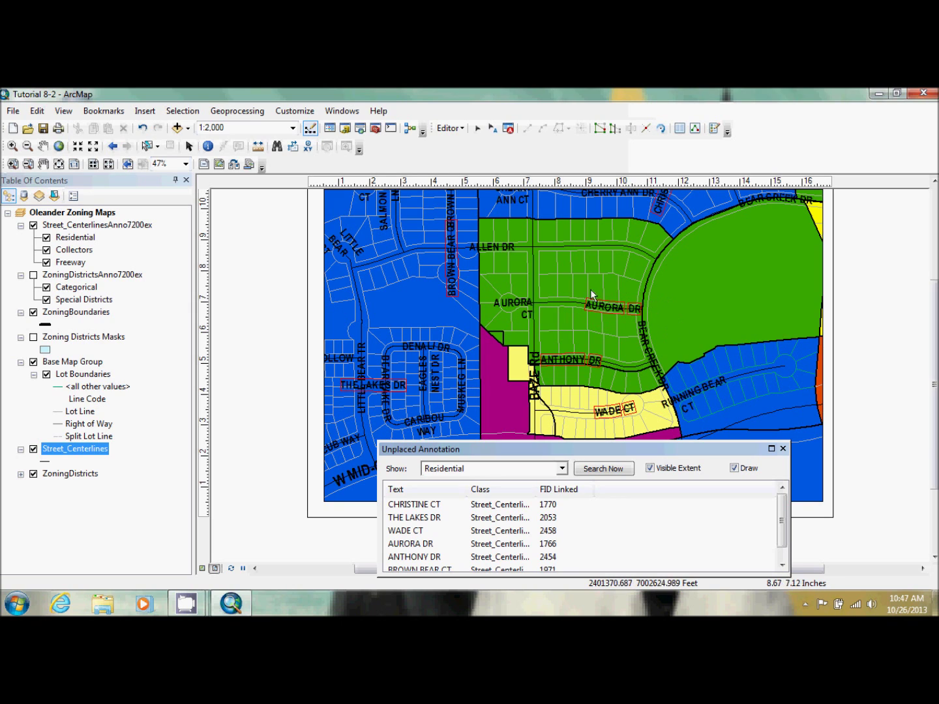
# - Place the unplaced AURORA DR annotation and reposition it just above its street, west of Bear Creek Dr
pyautogui.click(422, 548)
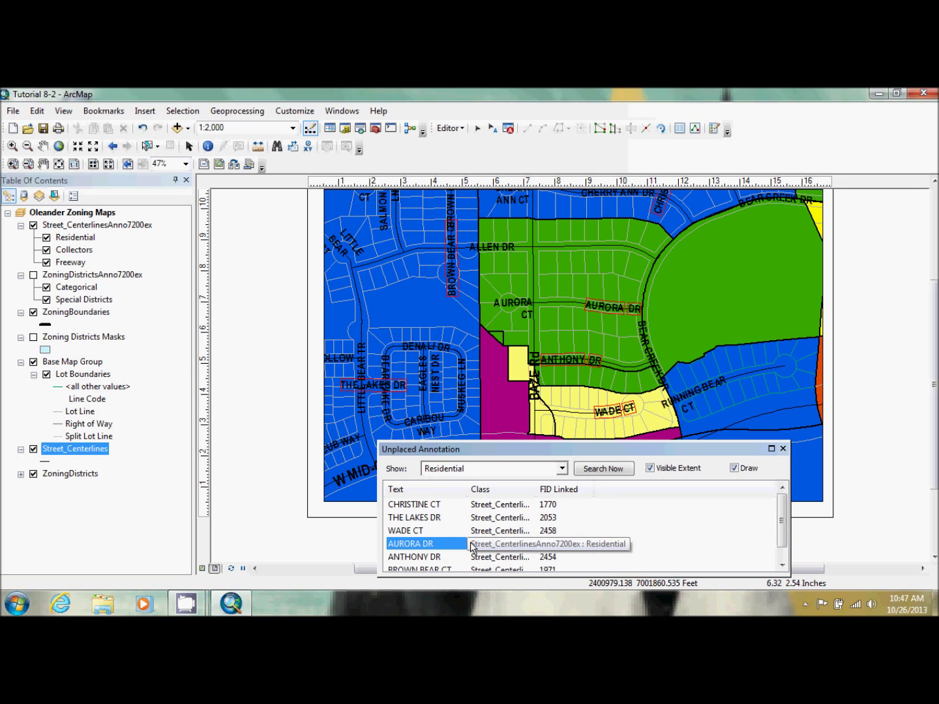
pyautogui.rightClick(445, 546)
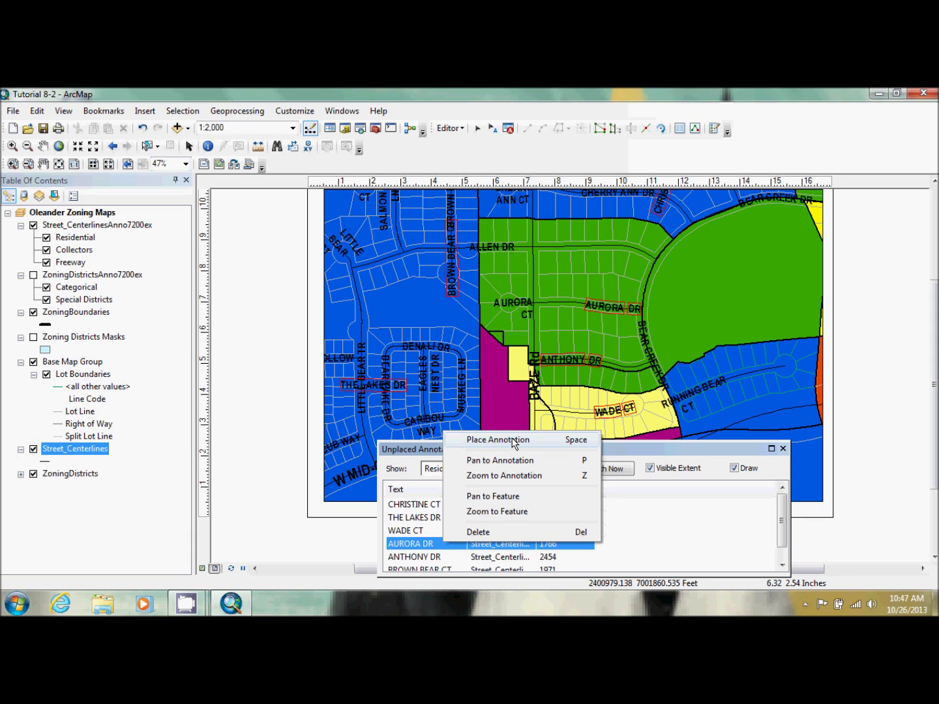
pyautogui.click(514, 440)
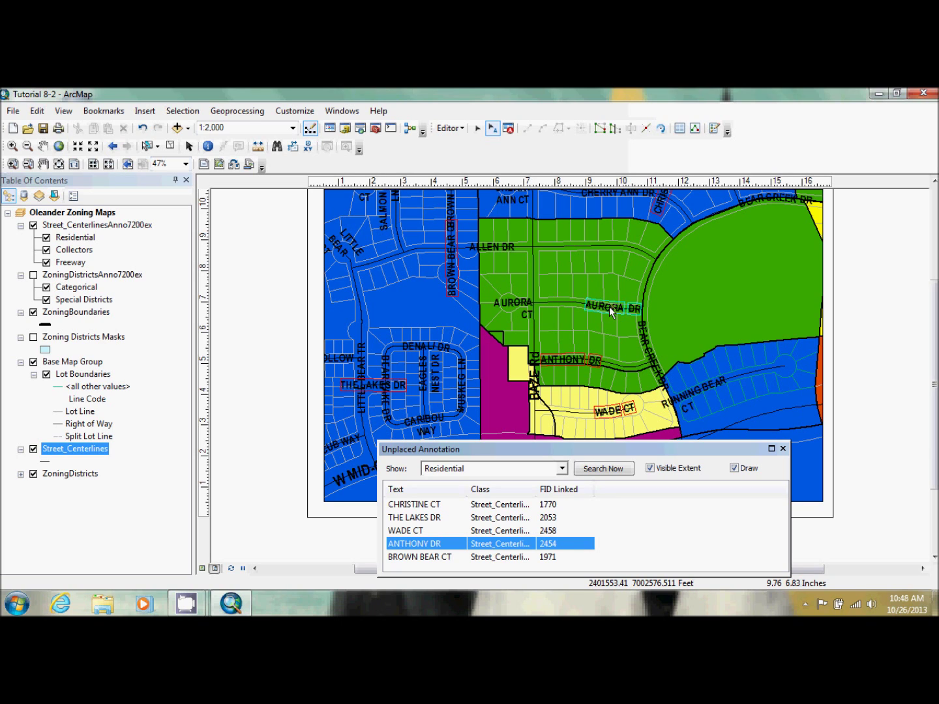
pyautogui.moveTo(613, 310)
pyautogui.mouseDown()
pyautogui.moveTo(577, 307)
pyautogui.moveTo(673, 333)
pyautogui.moveTo(541, 314)
pyautogui.moveTo(494, 249)
pyautogui.moveTo(611, 237)
pyautogui.moveTo(537, 226)
pyautogui.moveTo(438, 232)
pyautogui.moveTo(424, 316)
pyautogui.moveTo(679, 324)
pyautogui.moveTo(557, 334)
pyautogui.moveTo(565, 352)
pyautogui.moveTo(587, 307)
pyautogui.moveTo(589, 316)
pyautogui.moveTo(589, 274)
pyautogui.moveTo(617, 314)
pyautogui.moveTo(608, 314)
pyautogui.moveTo(731, 355)
pyautogui.moveTo(774, 234)
pyautogui.moveTo(767, 242)
pyautogui.moveTo(730, 239)
pyautogui.mouseUp()
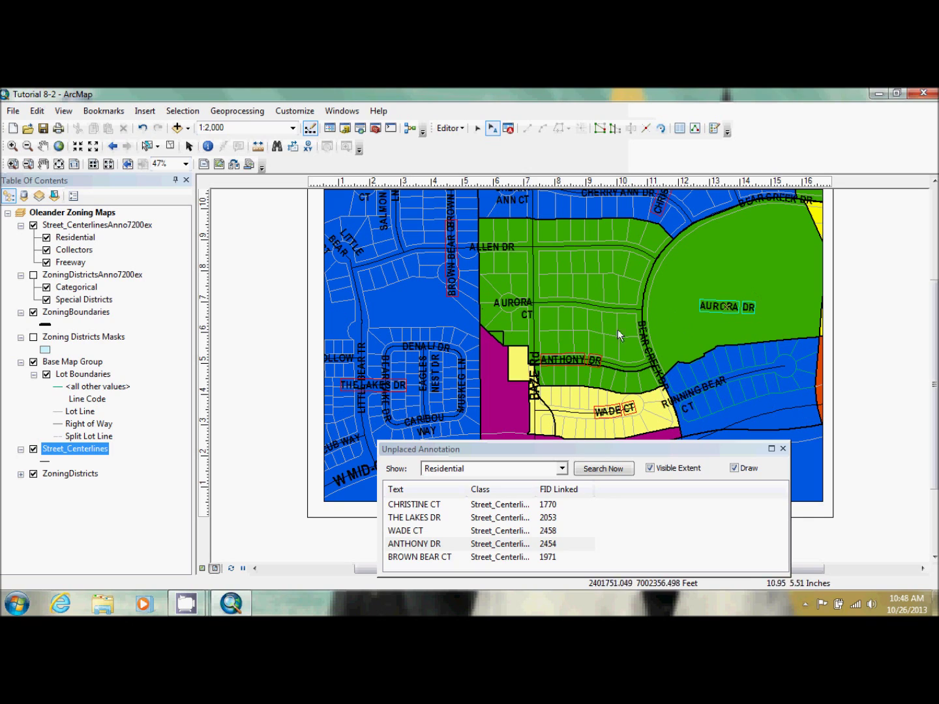
pyautogui.moveTo(724, 306); pyautogui.dragTo(606, 332)
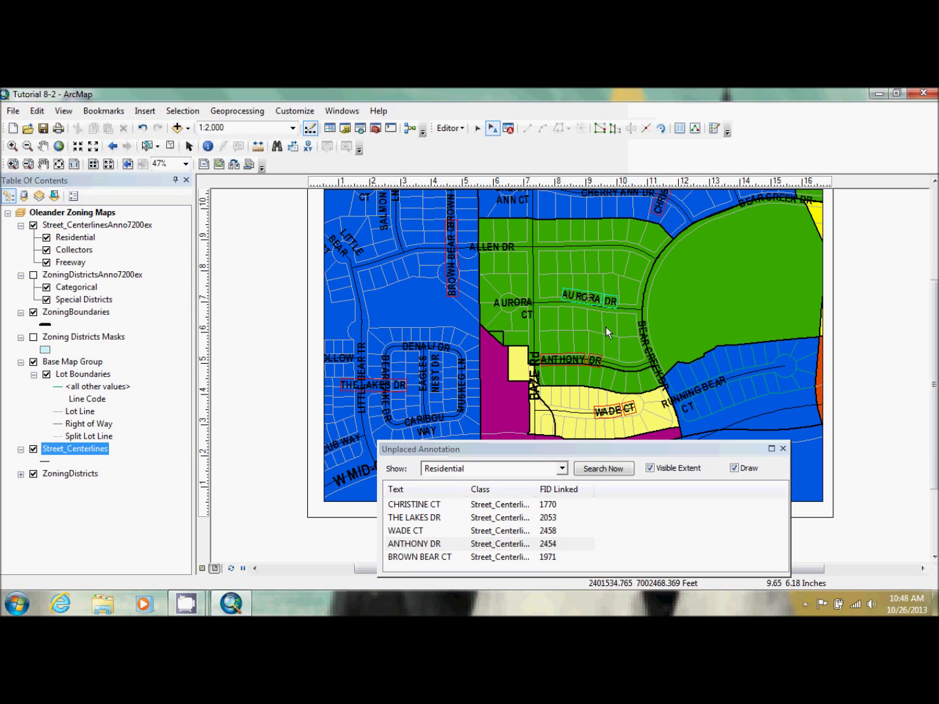
# - Set the follow feature options for the AURORA DR annotation to curved, with placement constrained to on the line
pyautogui.rightClick(588, 298)
pyautogui.moveTo(637, 367)
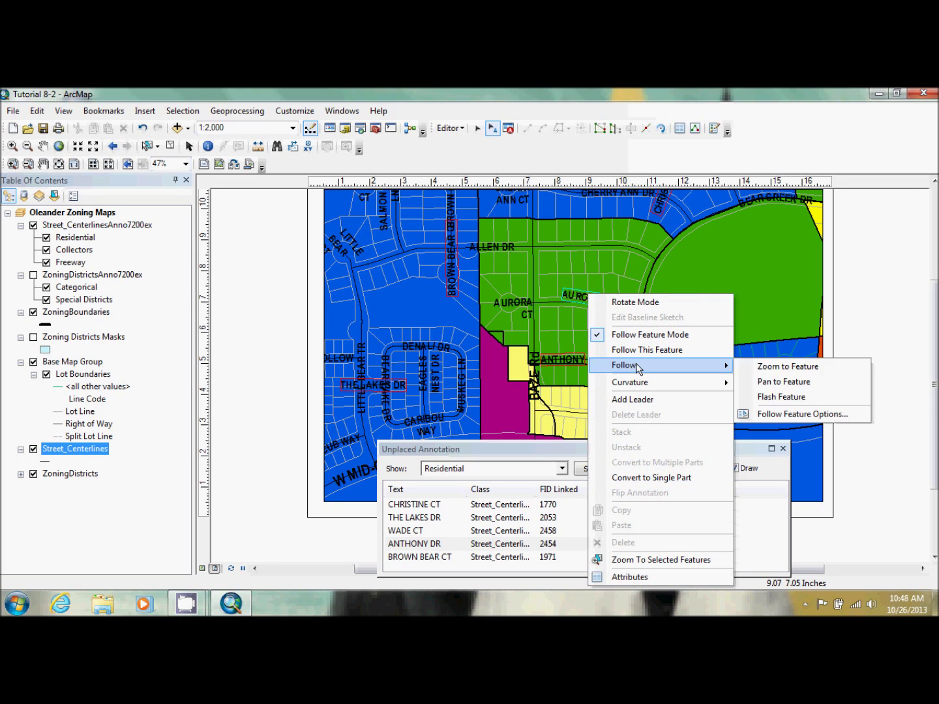
pyautogui.click(771, 415)
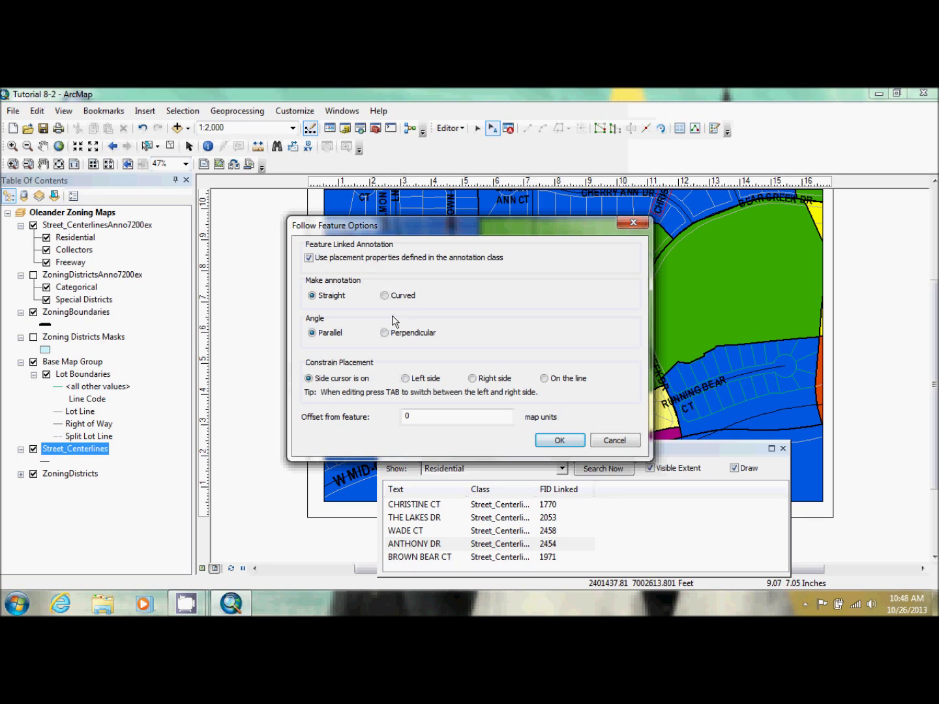
pyautogui.click(385, 296)
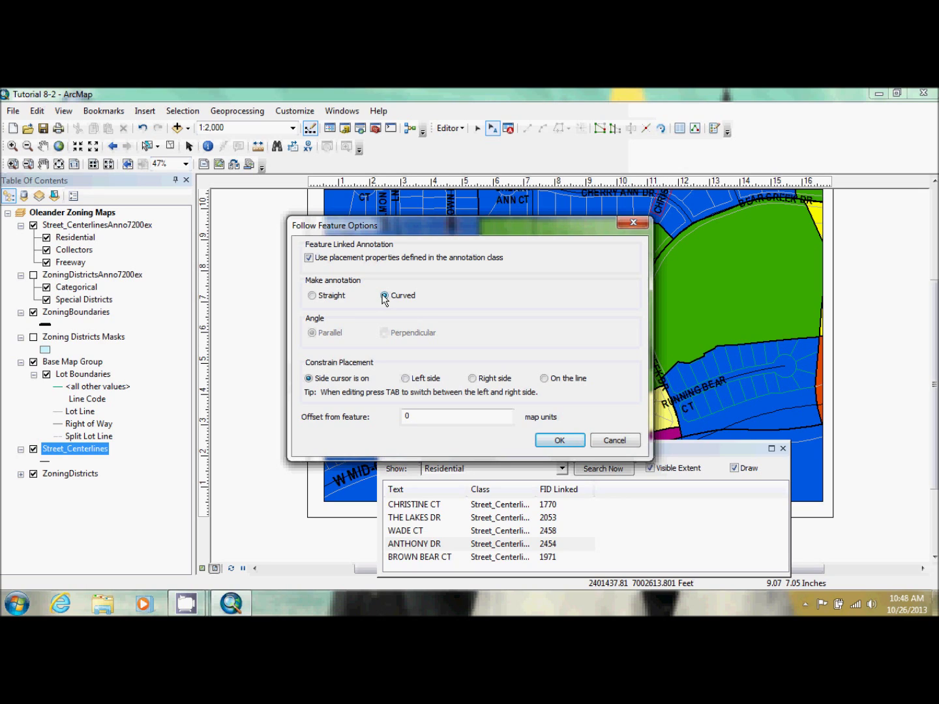
pyautogui.click(545, 379)
pyautogui.click(560, 441)
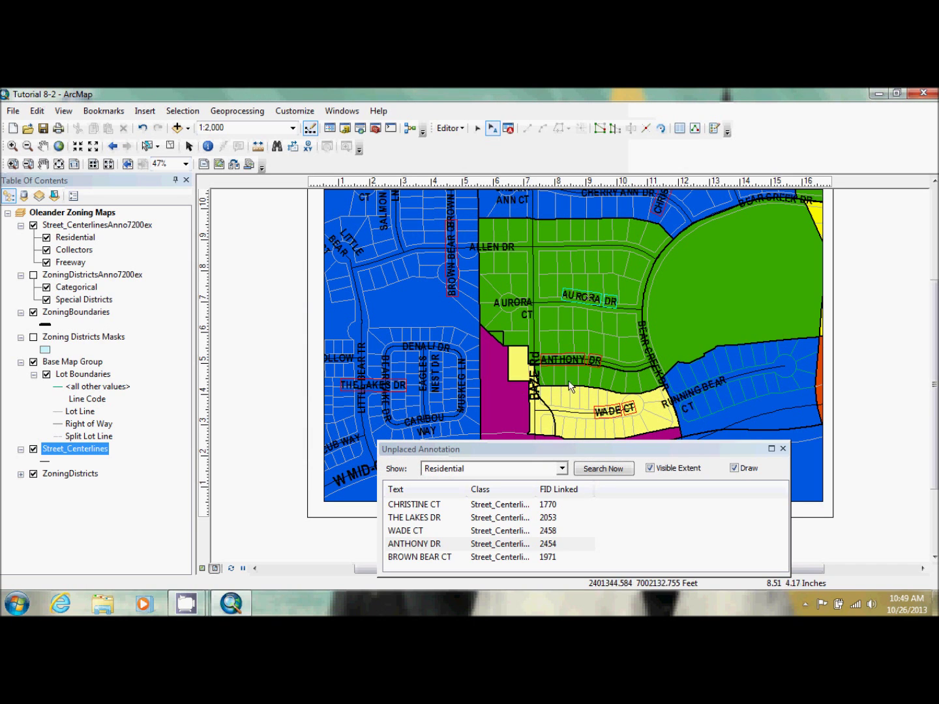
# - Convert the AURORA DR annotation to a single part and align it along its street centerline, midway between Baze Rd and Bear Creek Dr
pyautogui.moveTo(594, 307)
pyautogui.mouseDown()
pyautogui.moveTo(609, 320)
pyautogui.moveTo(569, 318)
pyautogui.moveTo(620, 321)
pyautogui.moveTo(568, 319)
pyautogui.moveTo(584, 319)
pyautogui.mouseUp()
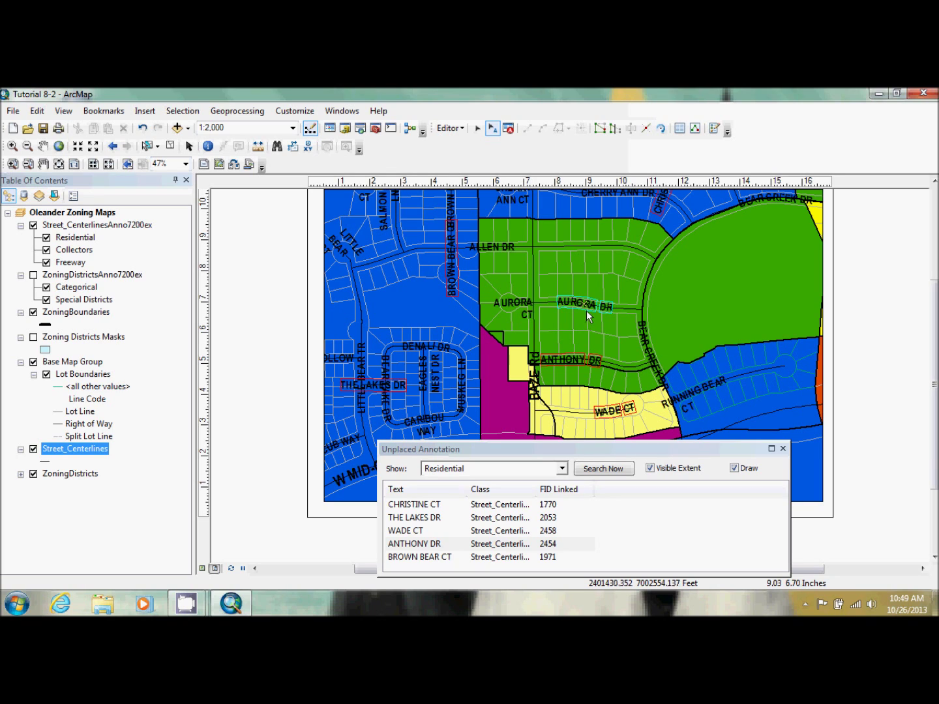
pyautogui.rightClick(587, 313)
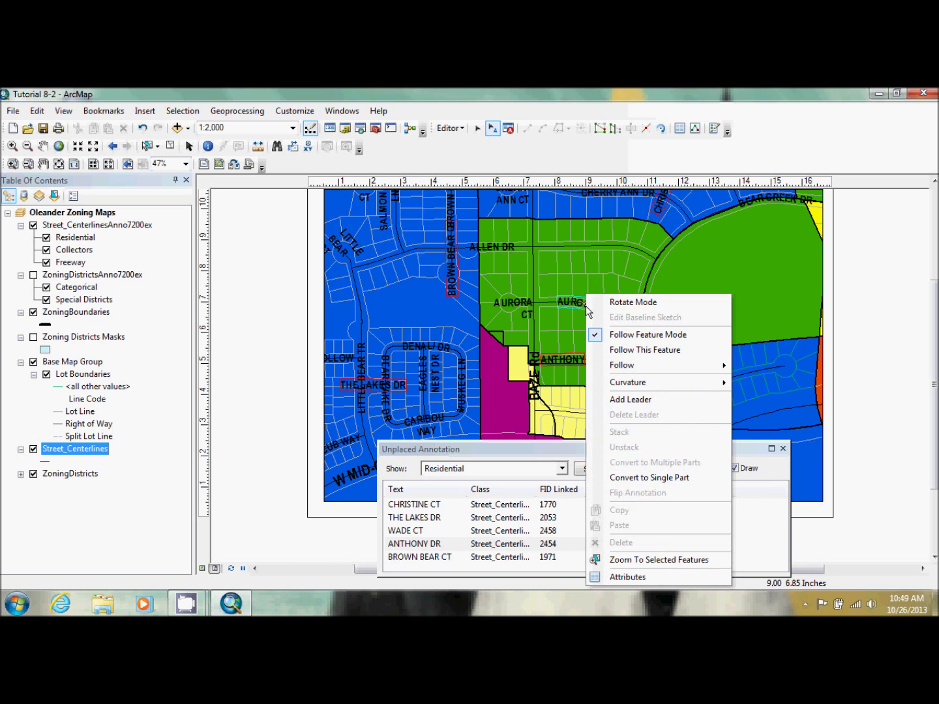
pyautogui.click(655, 478)
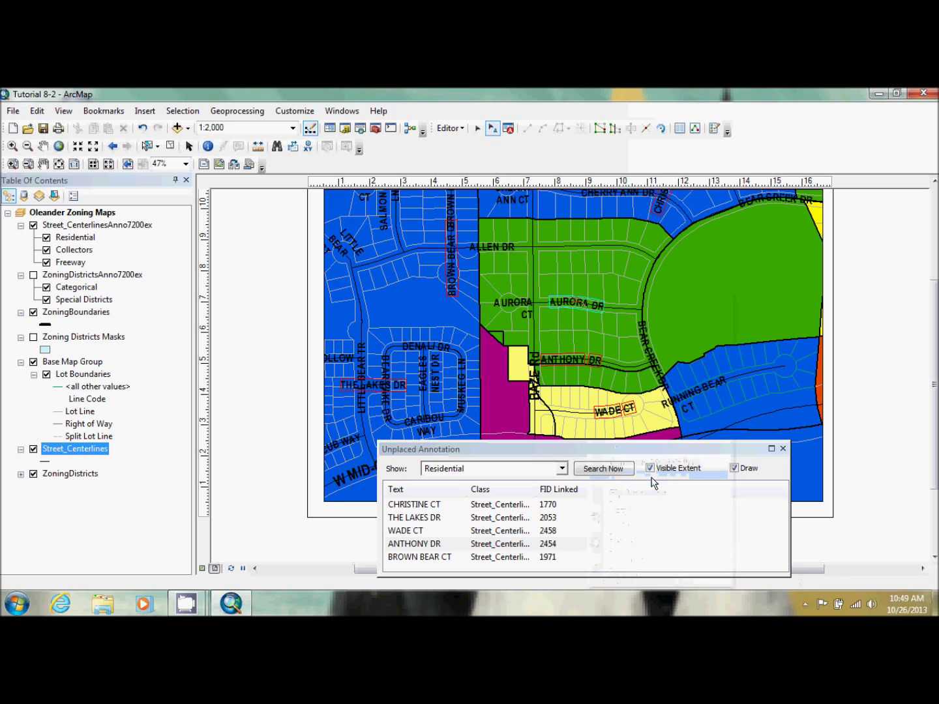
pyautogui.moveTo(583, 307)
pyautogui.mouseDown()
pyautogui.moveTo(596, 311)
pyautogui.moveTo(575, 310)
pyautogui.mouseUp()
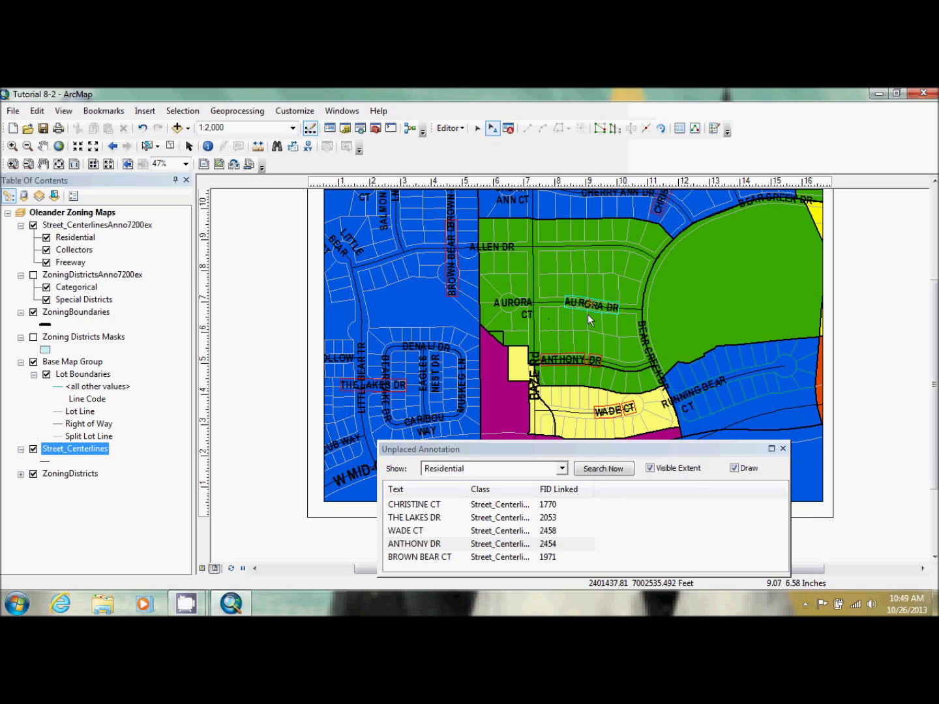
pyautogui.moveTo(595, 312); pyautogui.dragTo(589, 312)
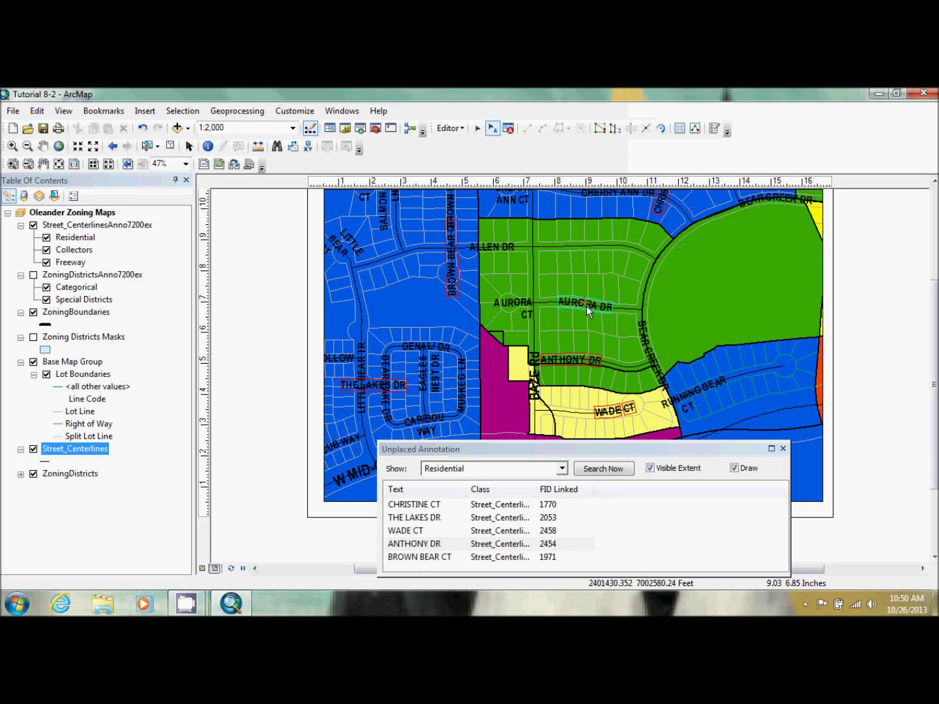
# - Place the unplaced ANTHONY DR annotation and accept its follow feature options as curved and on the line
pyautogui.click(425, 546)
pyautogui.rightClick(425, 545)
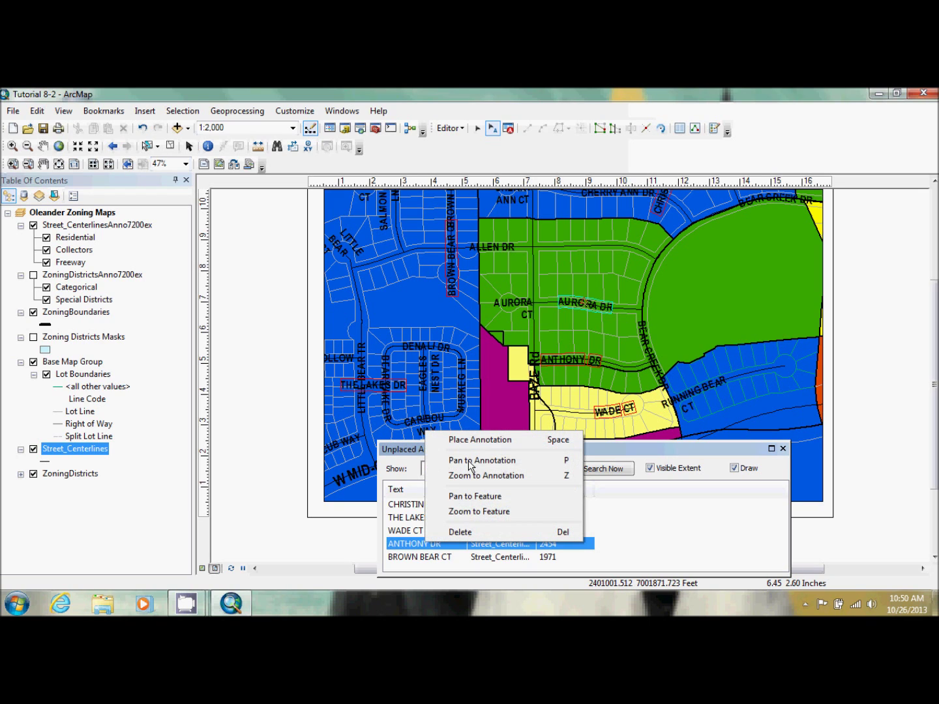
pyautogui.click(491, 444)
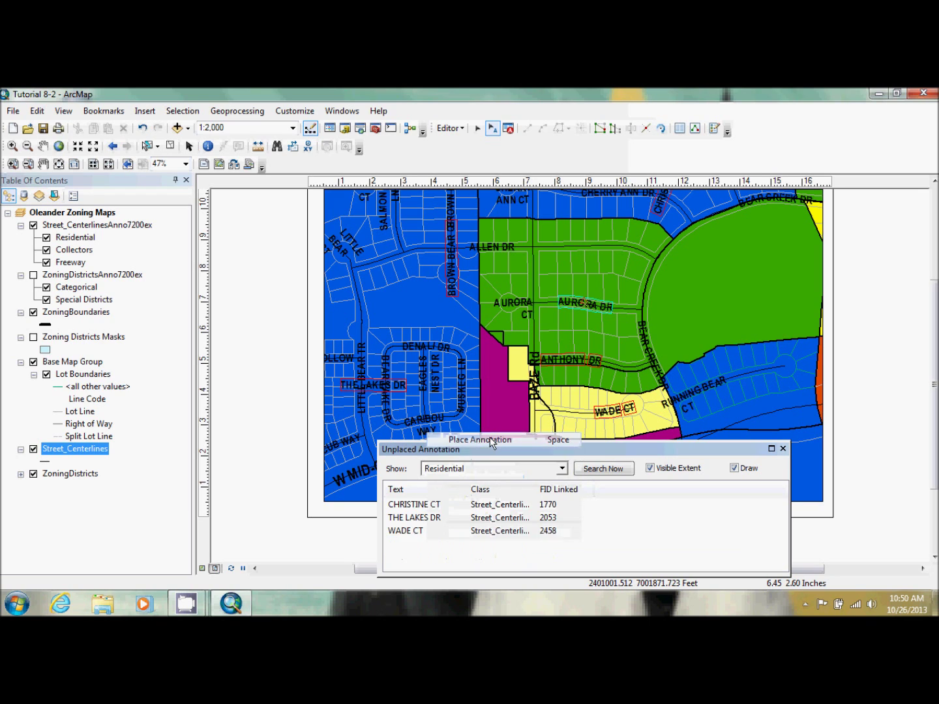
pyautogui.rightClick(572, 361)
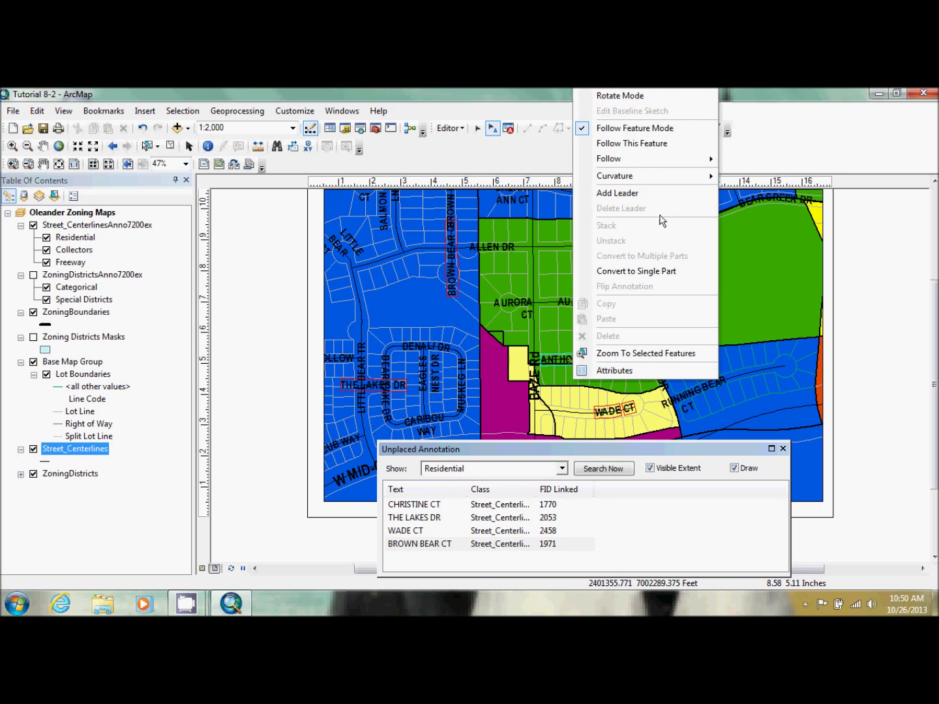
pyautogui.moveTo(669, 158)
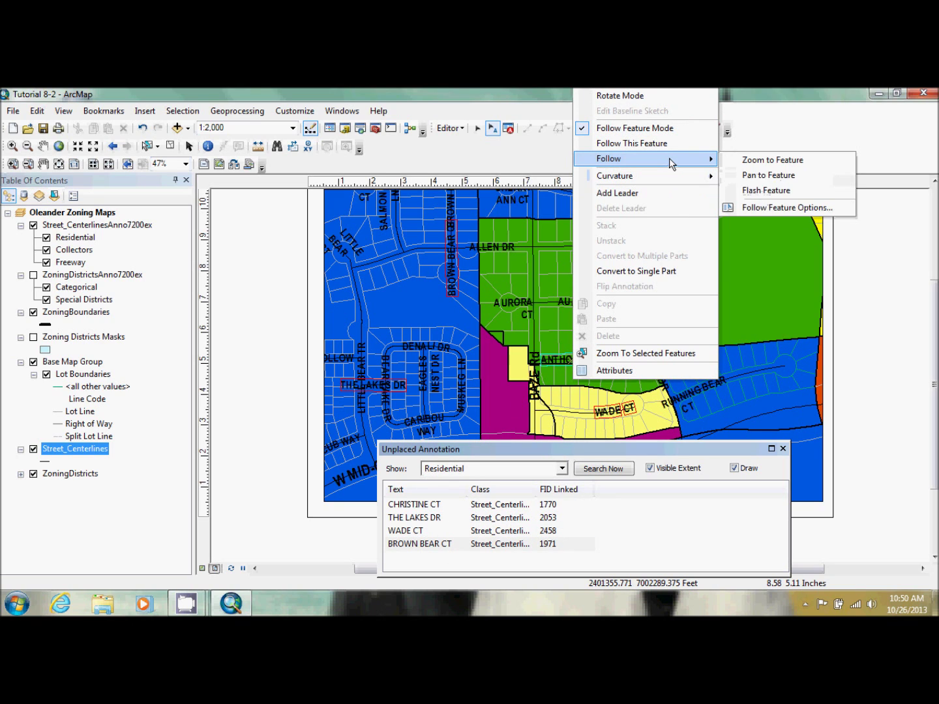
pyautogui.click(747, 208)
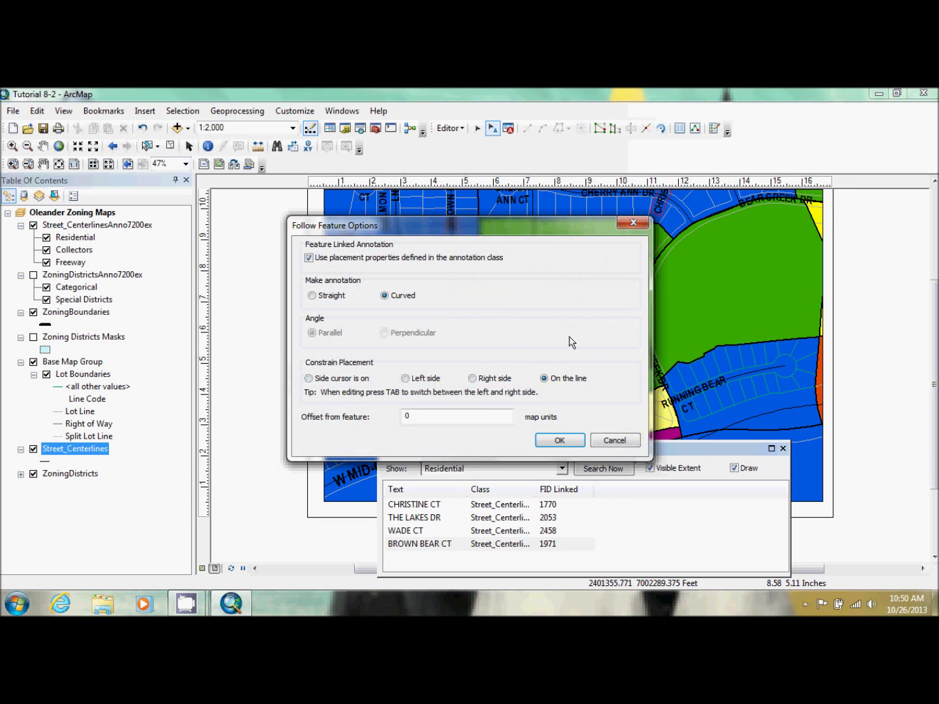
pyautogui.click(561, 444)
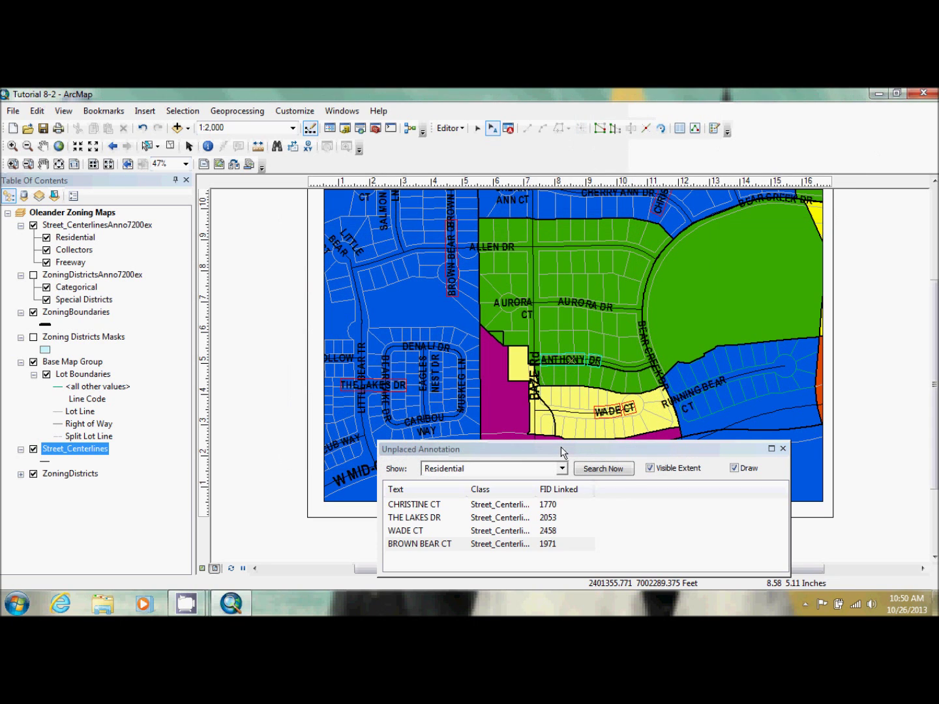
# - Convert the ANTHONY DR annotation to a single part and slide it east along its street, clear of the BAZE RD label
pyautogui.rightClick(574, 358)
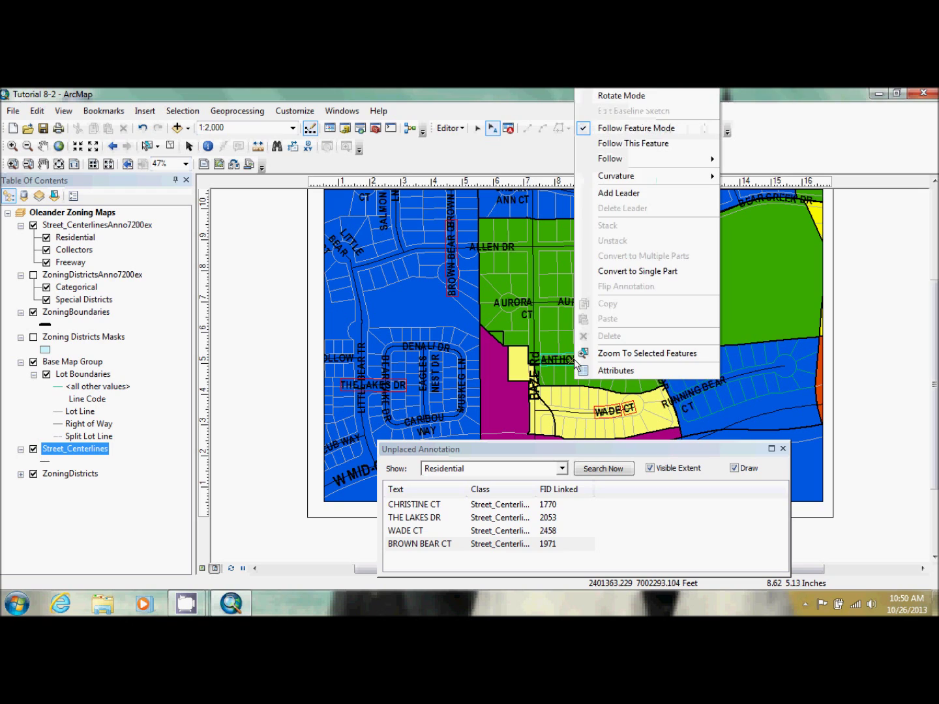
pyautogui.click(647, 269)
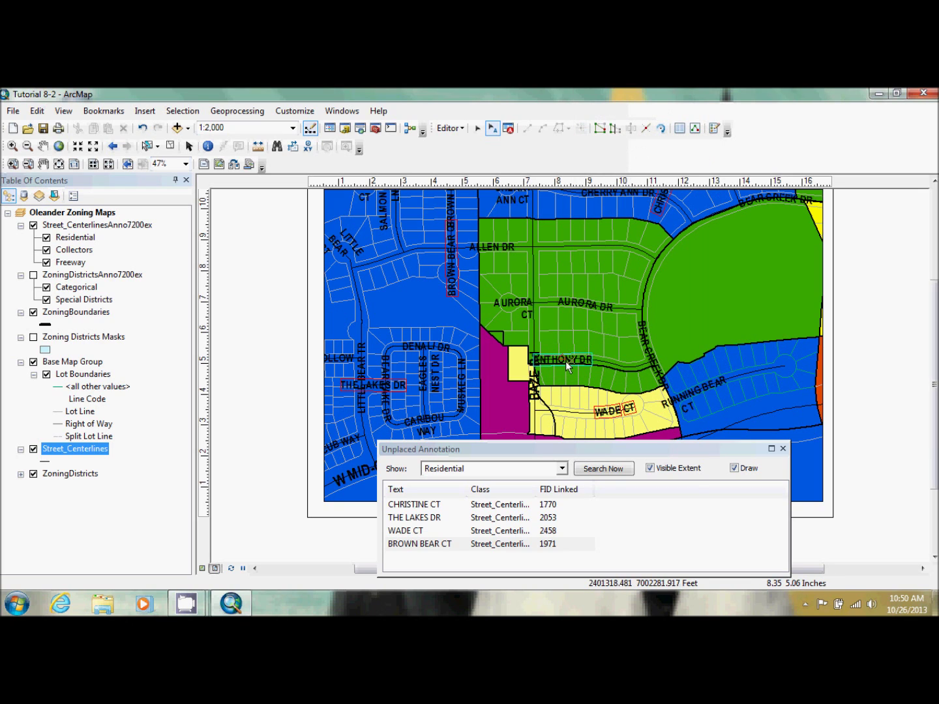
pyautogui.moveTo(566, 361)
pyautogui.mouseDown()
pyautogui.moveTo(582, 368)
pyautogui.moveTo(576, 363)
pyautogui.mouseUp()
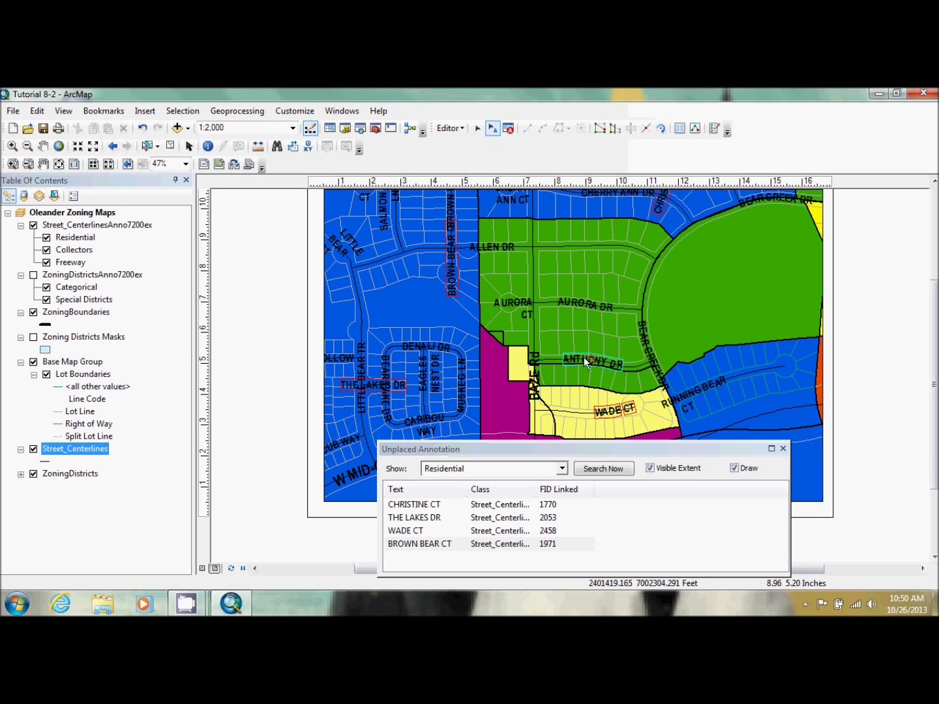
pyautogui.click(617, 454)
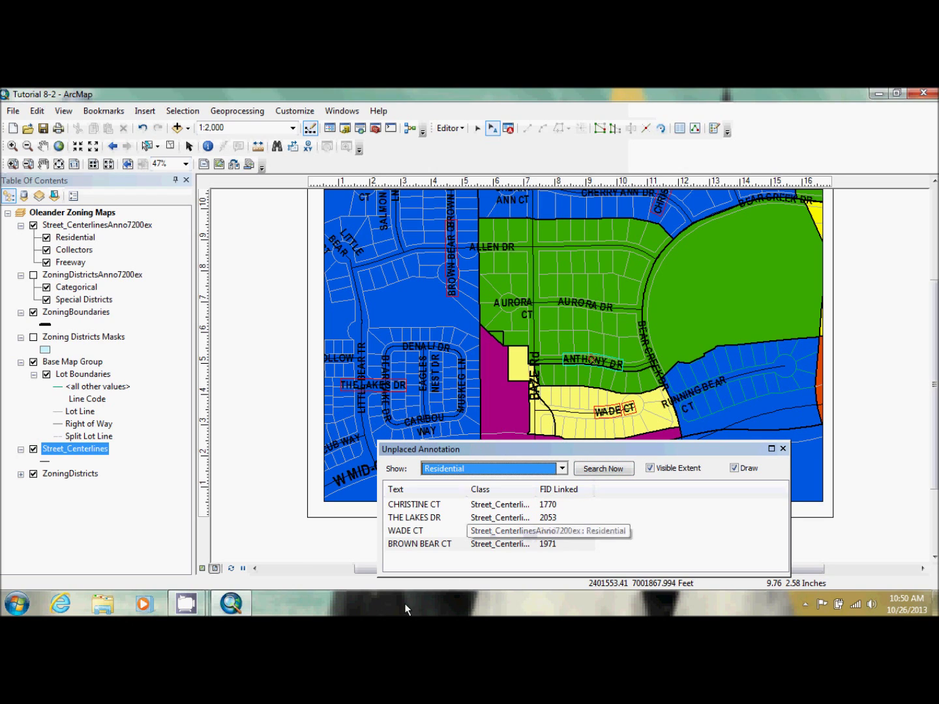
# - Place the unplaced WADE CT annotation and convert it to a single part
pyautogui.click(412, 532)
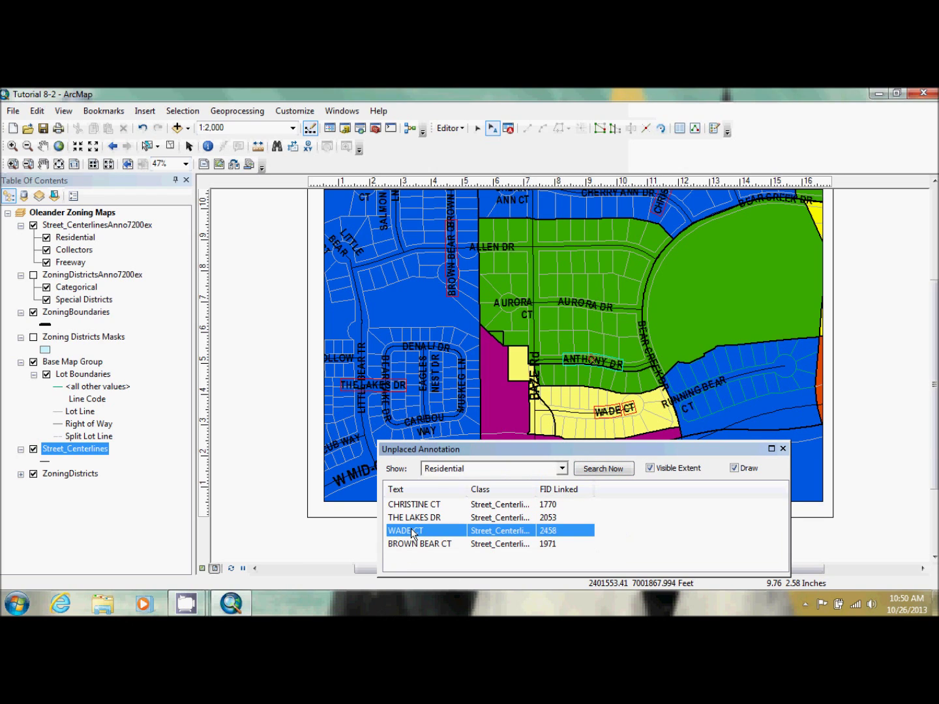
pyautogui.rightClick(413, 533)
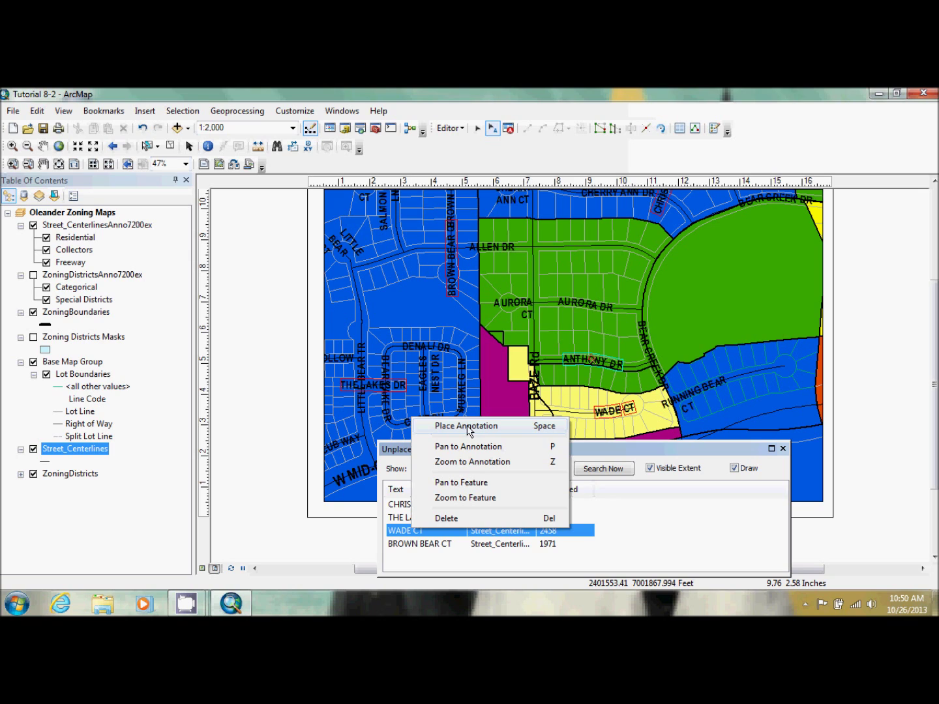
pyautogui.click(466, 427)
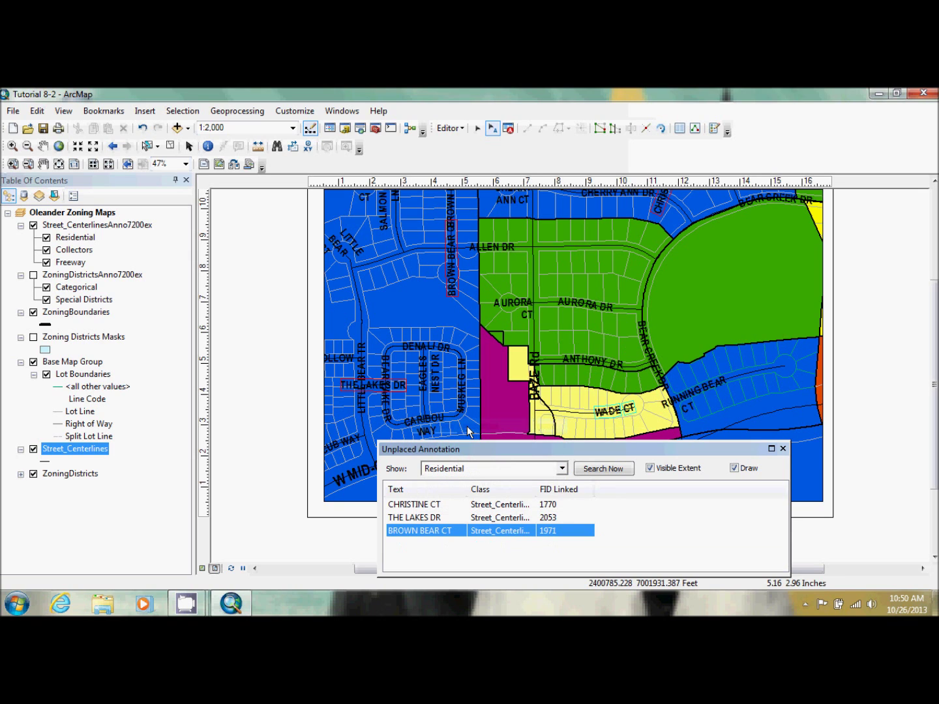
pyautogui.rightClick(607, 412)
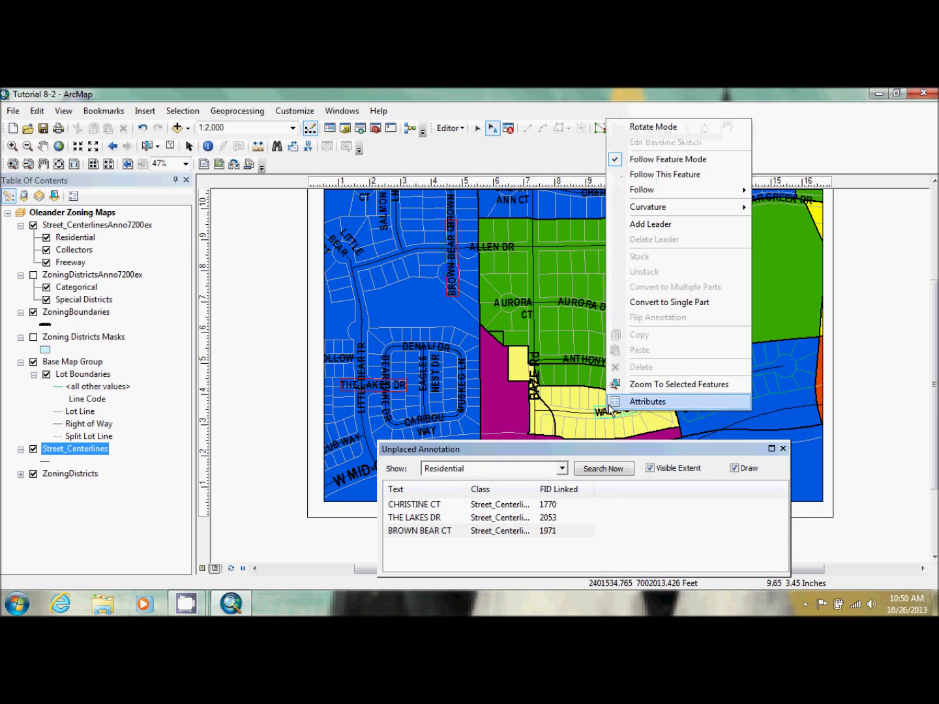
pyautogui.click(665, 305)
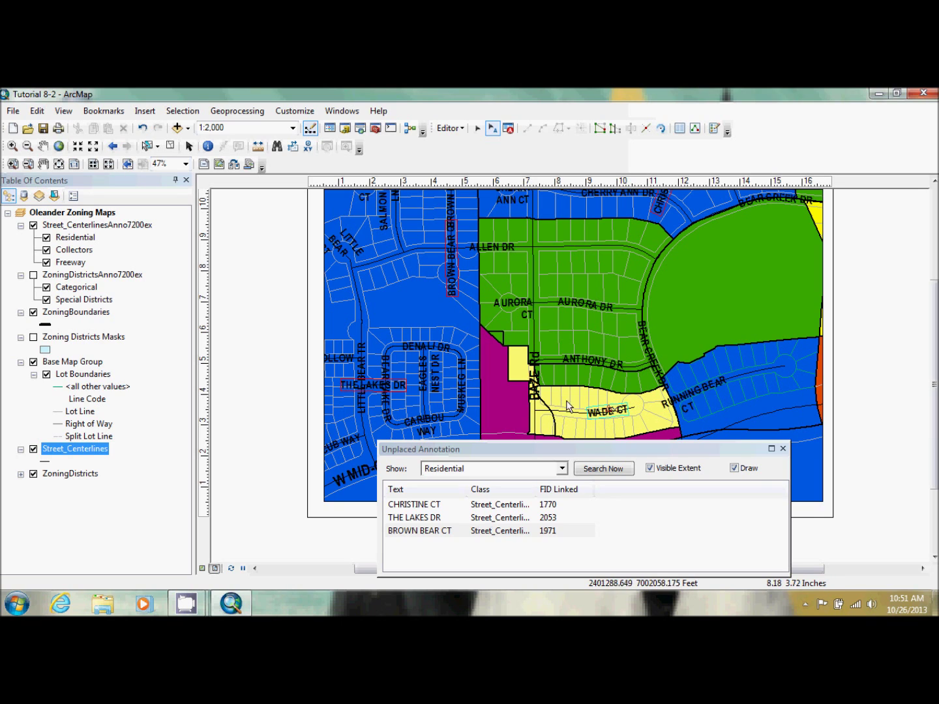
# - Slide the WADE CT annotation west along its street centerline, toward the middle of the yellow zone
pyautogui.rightClick(611, 413)
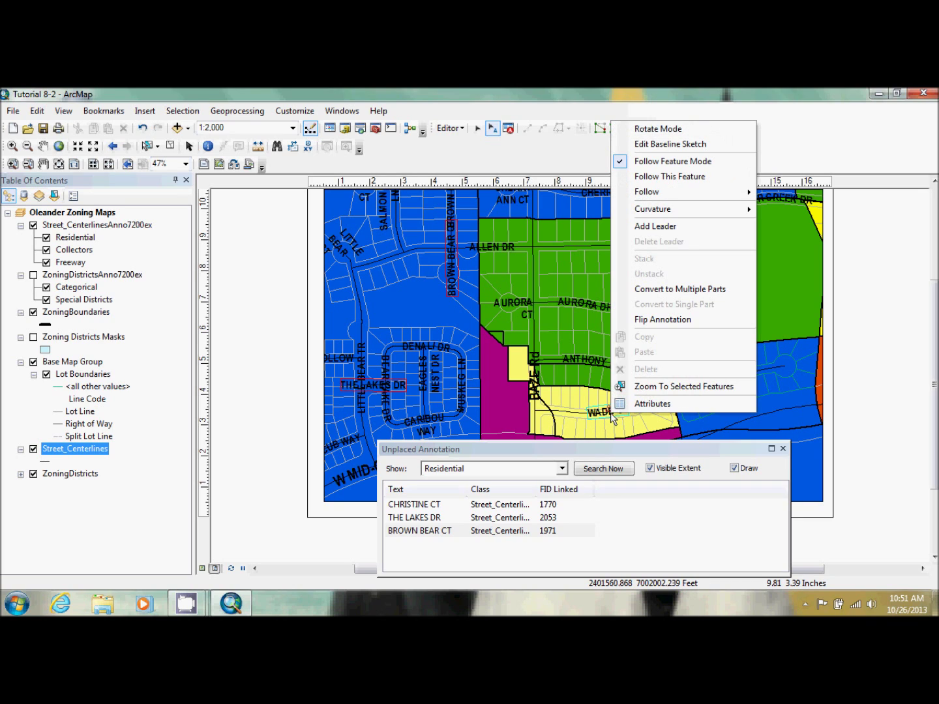
pyautogui.click(598, 408)
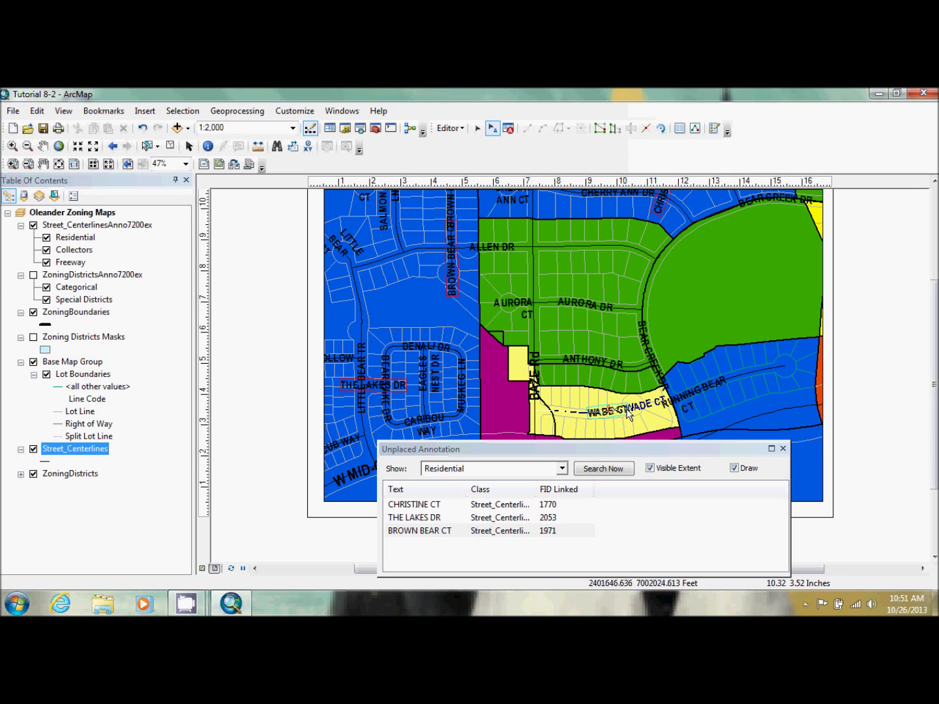
pyautogui.click(576, 419)
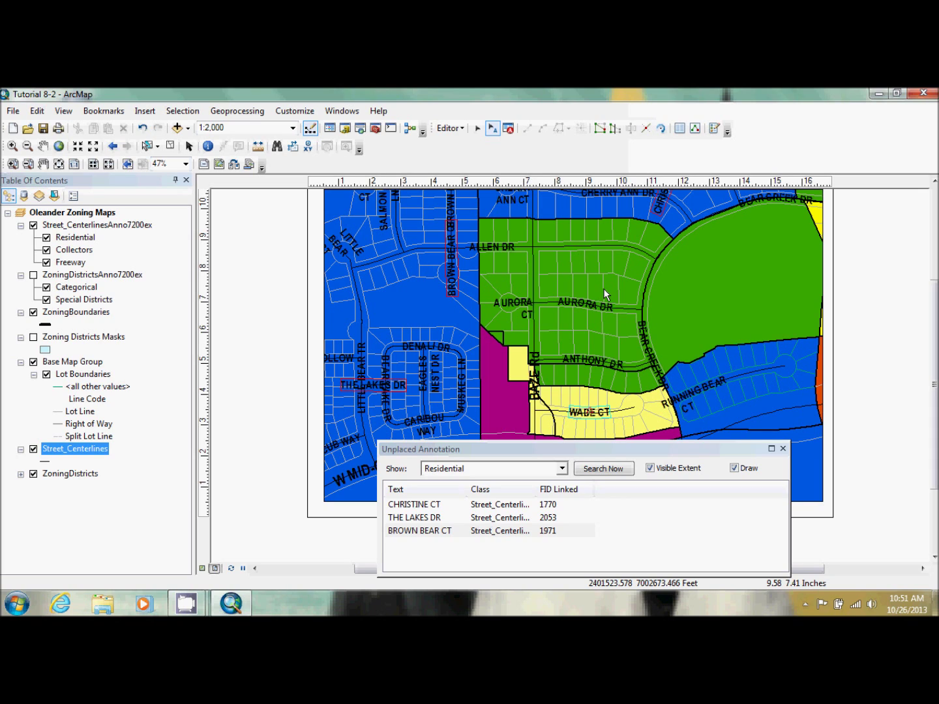
# - Convert the RUNNING BEAR CT annotation to a single part and move it east along its street, away from Bear Creek Dr
pyautogui.click(710, 385)
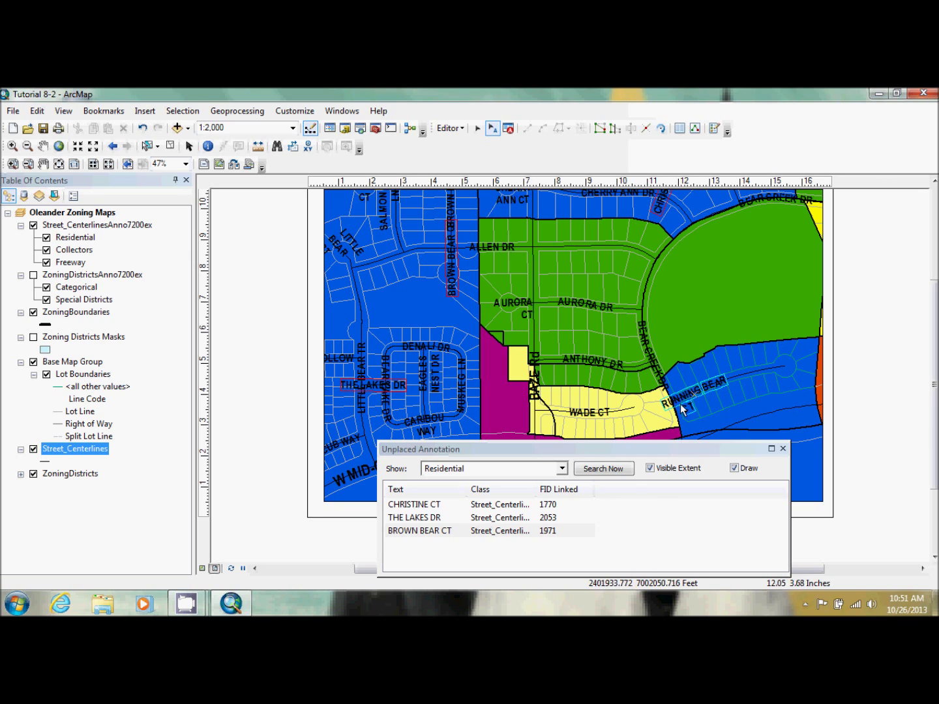
pyautogui.rightClick(713, 389)
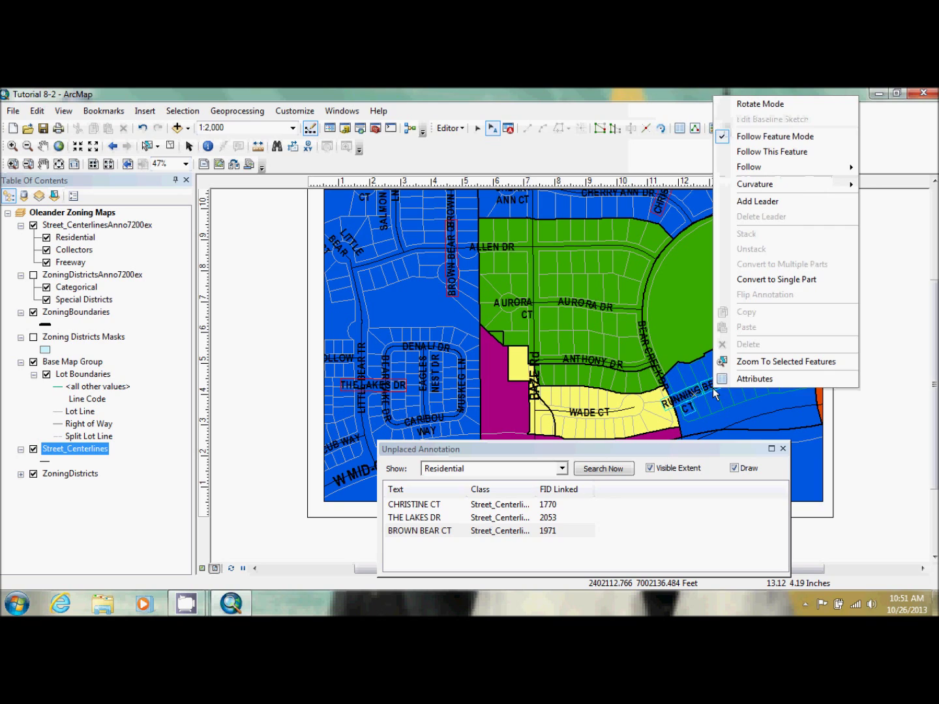
pyautogui.click(807, 278)
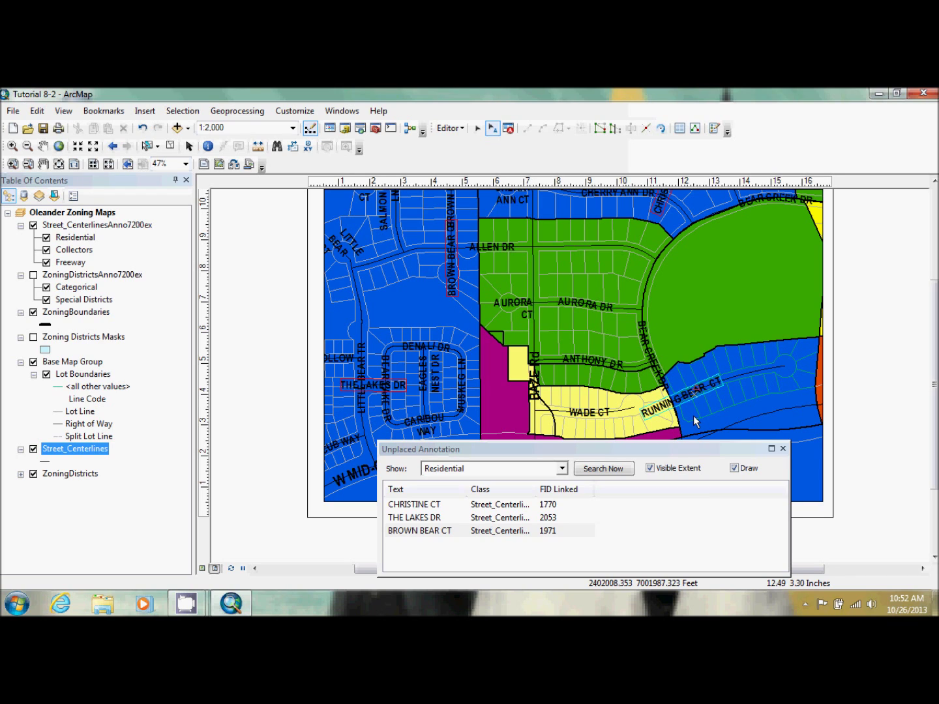
pyautogui.click(683, 400)
pyautogui.moveTo(683, 401)
pyautogui.mouseDown()
pyautogui.moveTo(745, 388)
pyautogui.moveTo(750, 397)
pyautogui.moveTo(734, 402)
pyautogui.moveTo(731, 389)
pyautogui.moveTo(702, 397)
pyautogui.moveTo(734, 388)
pyautogui.mouseUp()
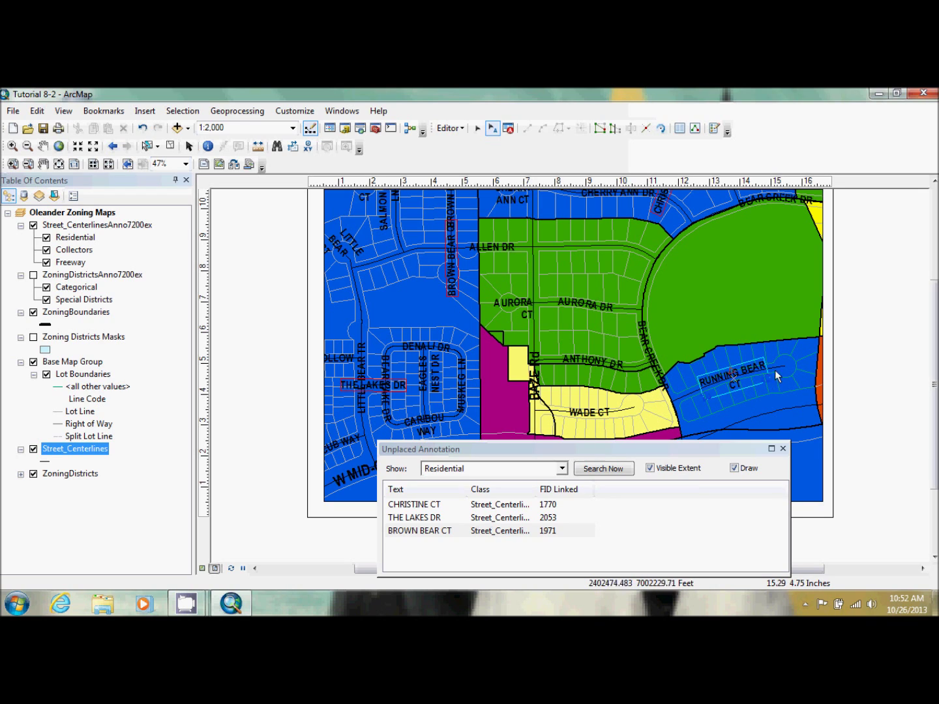
pyautogui.moveTo(737, 377); pyautogui.dragTo(740, 378)
# - Try to set CT beside RUNNING BEAR by splitting the annotation into multiple parts, moving CT along the street, and rejoining them as a single part
pyautogui.rightClick(740, 379)
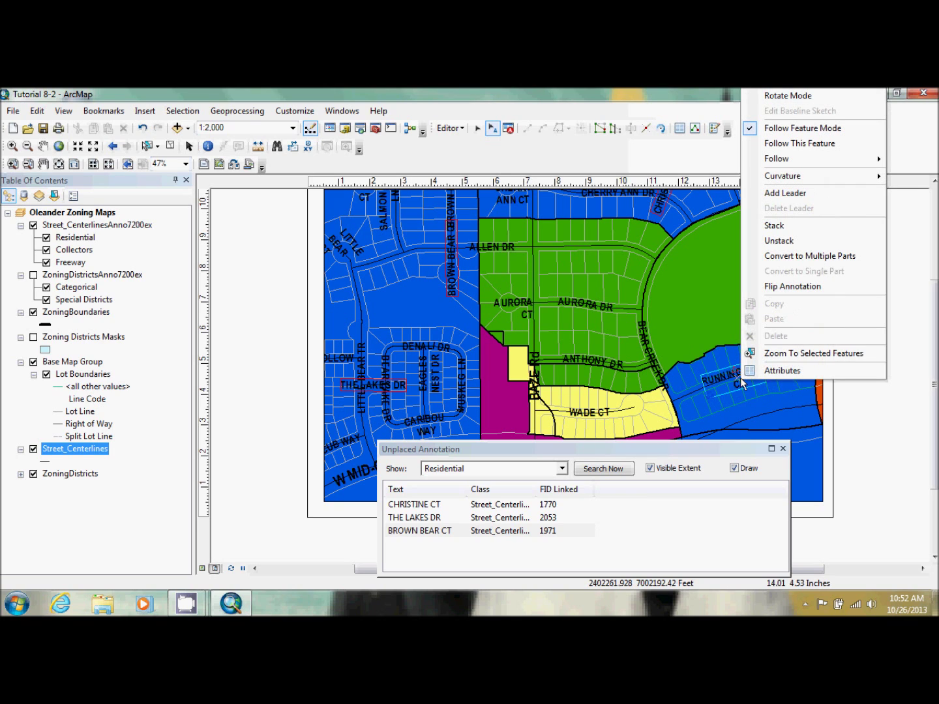
pyautogui.click(816, 257)
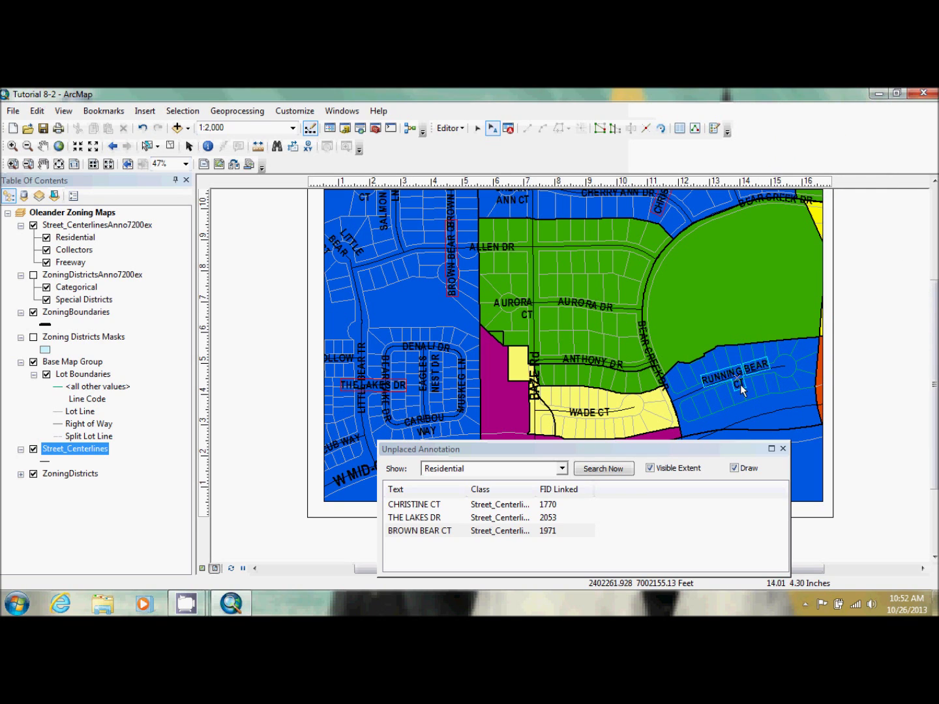
pyautogui.moveTo(737, 386); pyautogui.dragTo(784, 380)
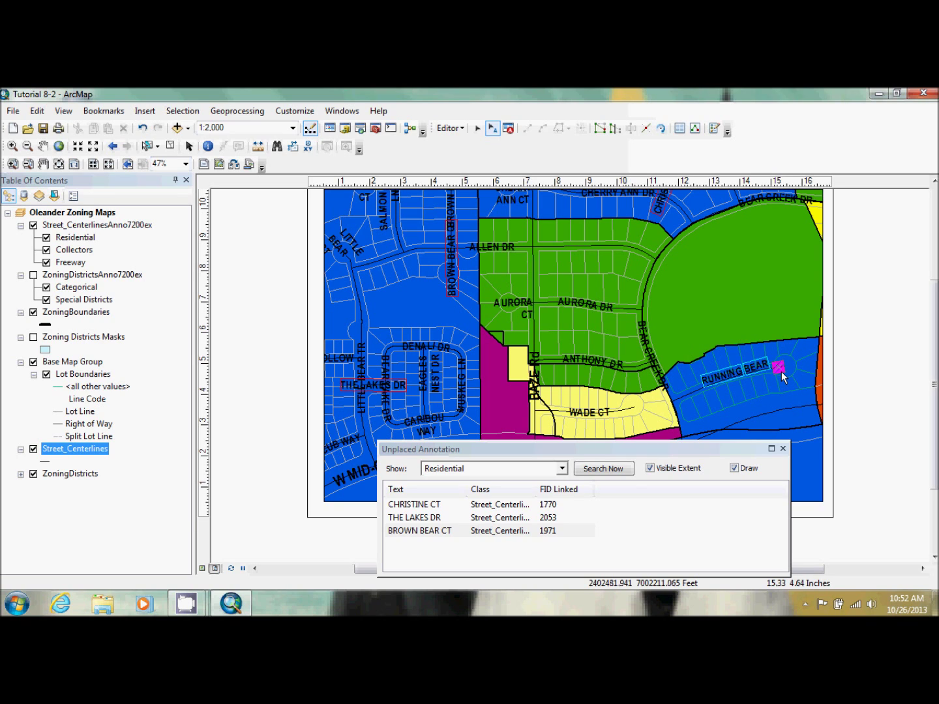
pyautogui.rightClick(780, 370)
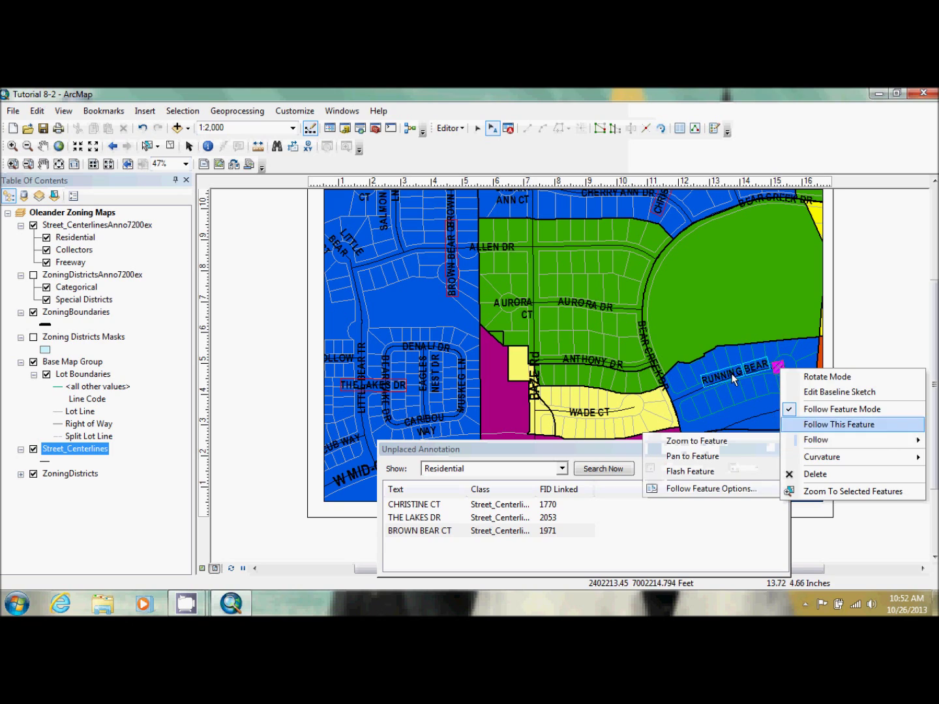
pyautogui.click(838, 424)
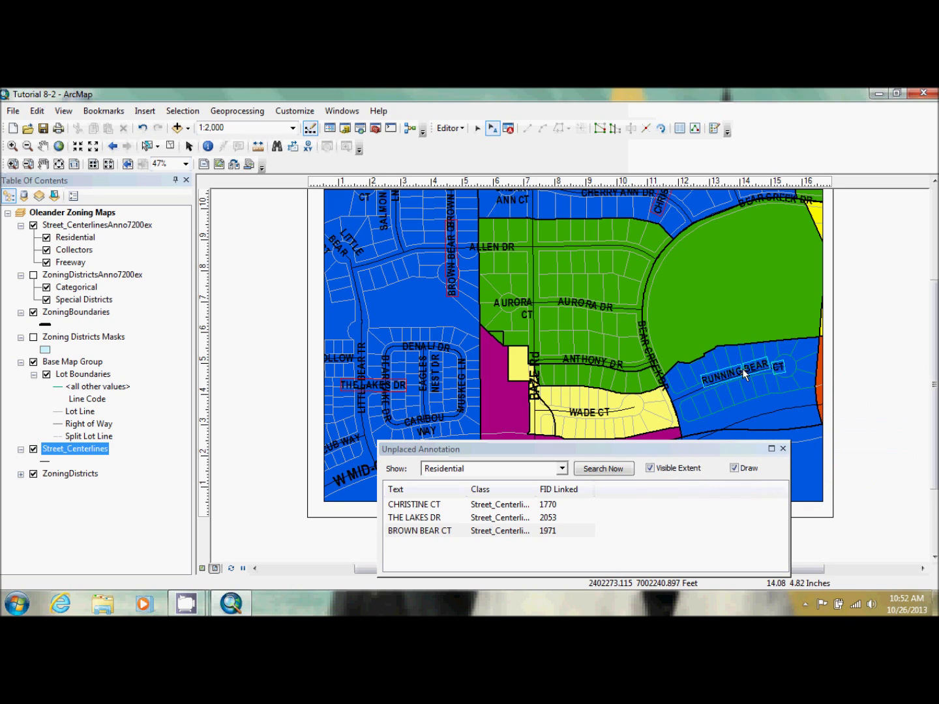
pyautogui.rightClick(742, 369)
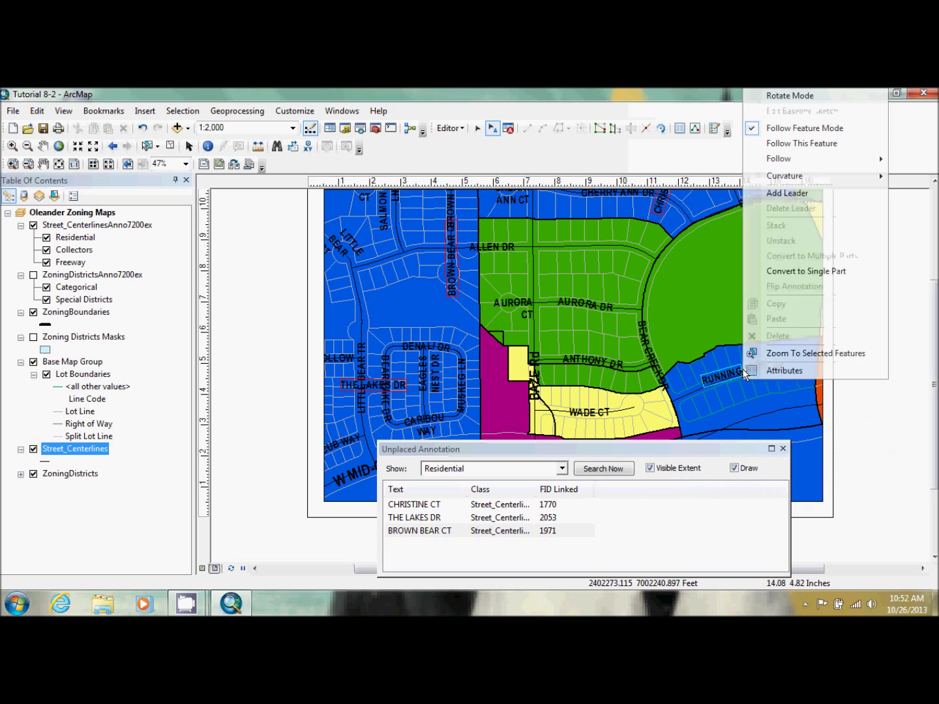
pyautogui.click(808, 271)
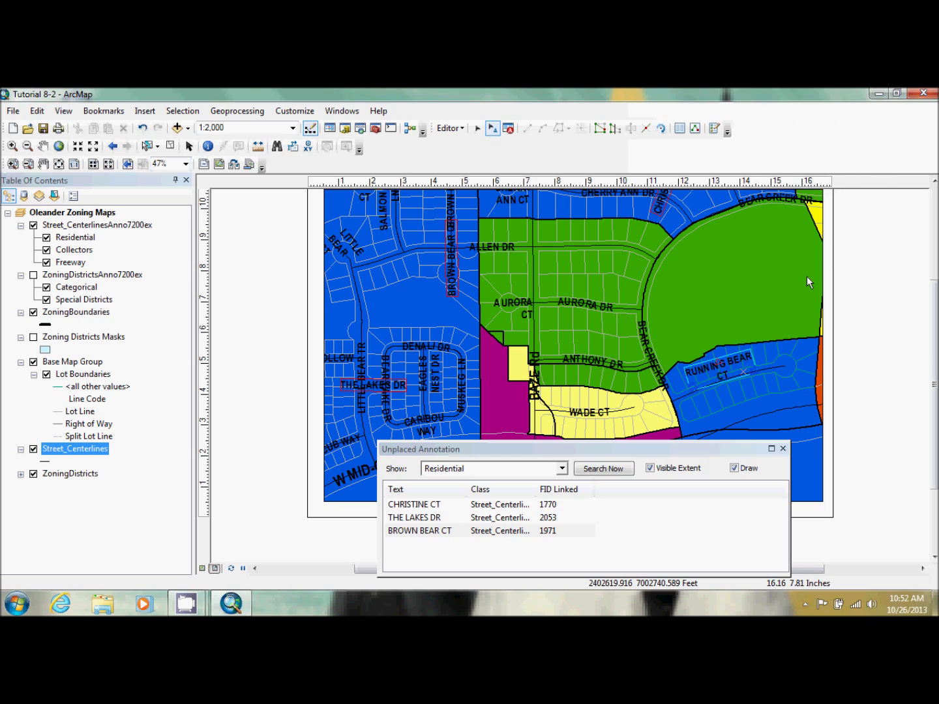
# - Split the RUNNING BEAR CT annotation, rejoin it as a single part, and slide it back east to the middle of its street
pyautogui.rightClick(723, 373)
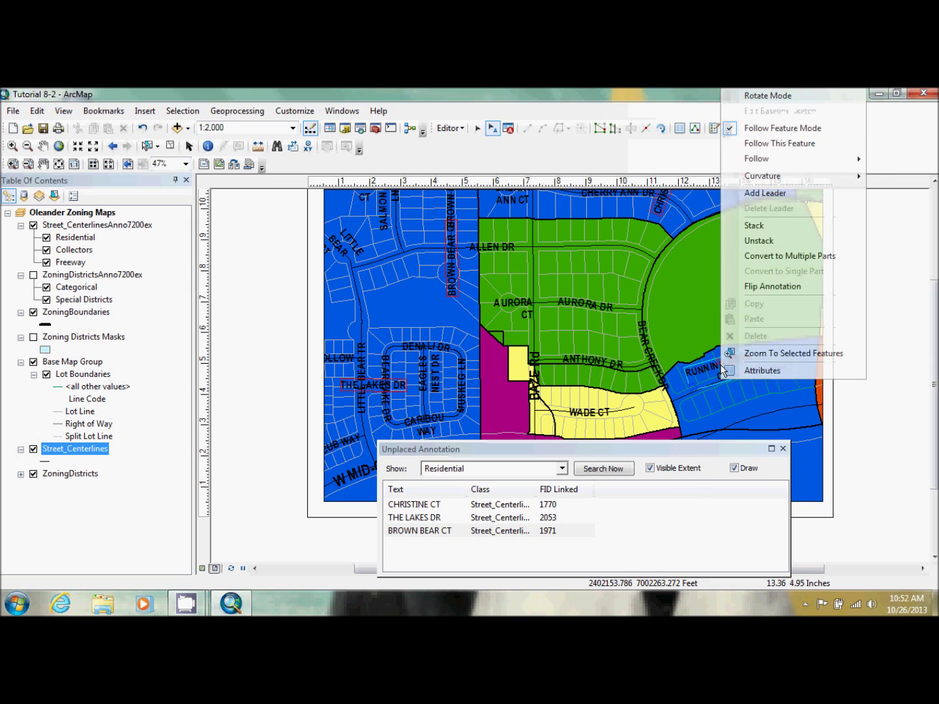
pyautogui.click(786, 255)
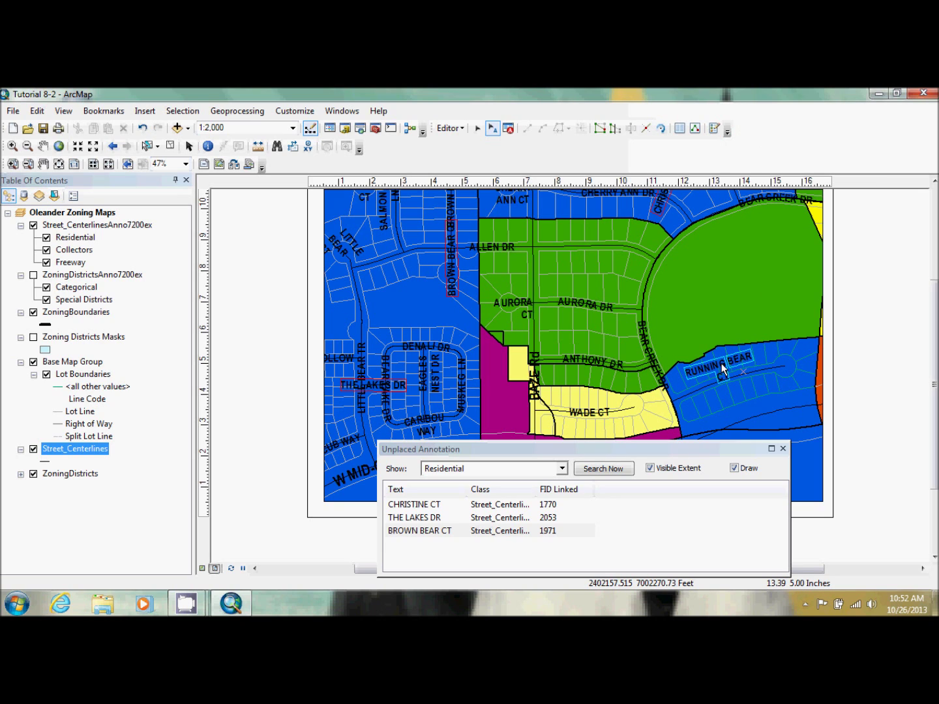
pyautogui.rightClick(721, 363)
pyautogui.click(765, 268)
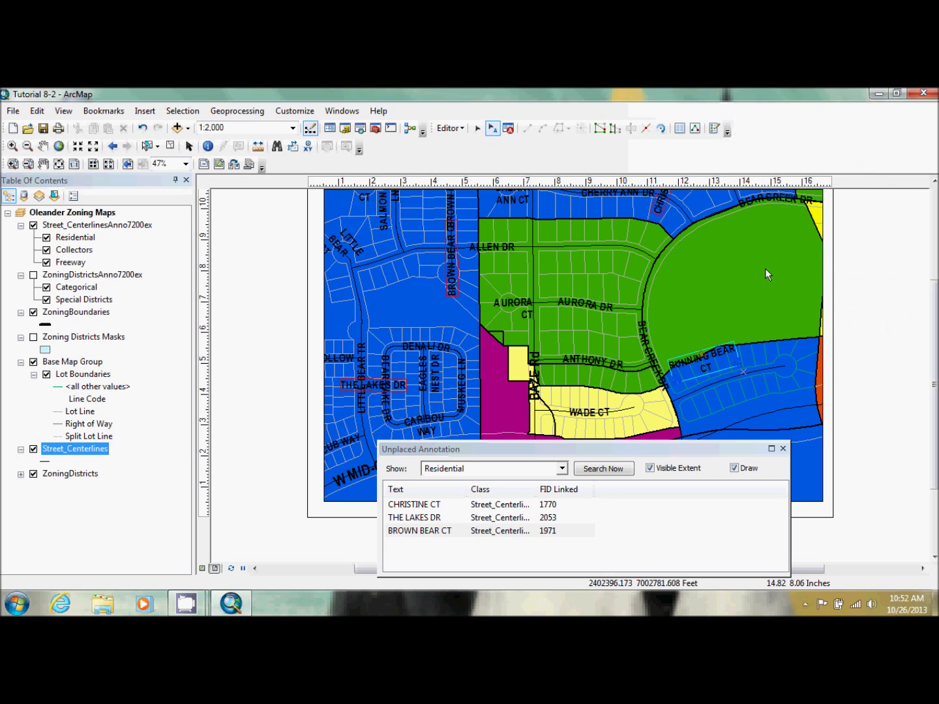
pyautogui.moveTo(706, 367); pyautogui.dragTo(746, 410)
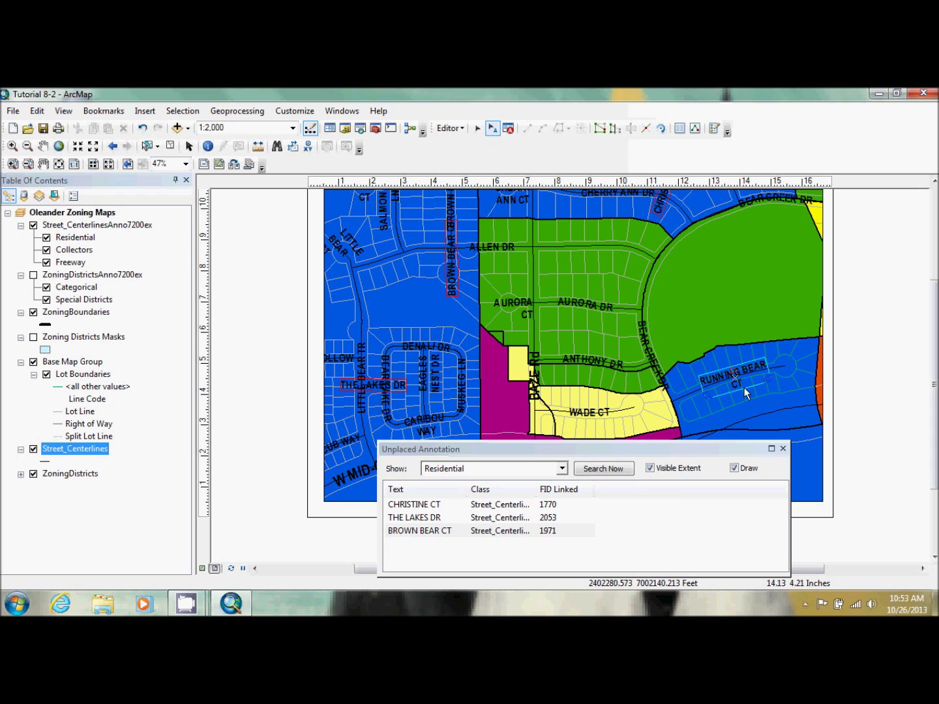
pyautogui.click(757, 394)
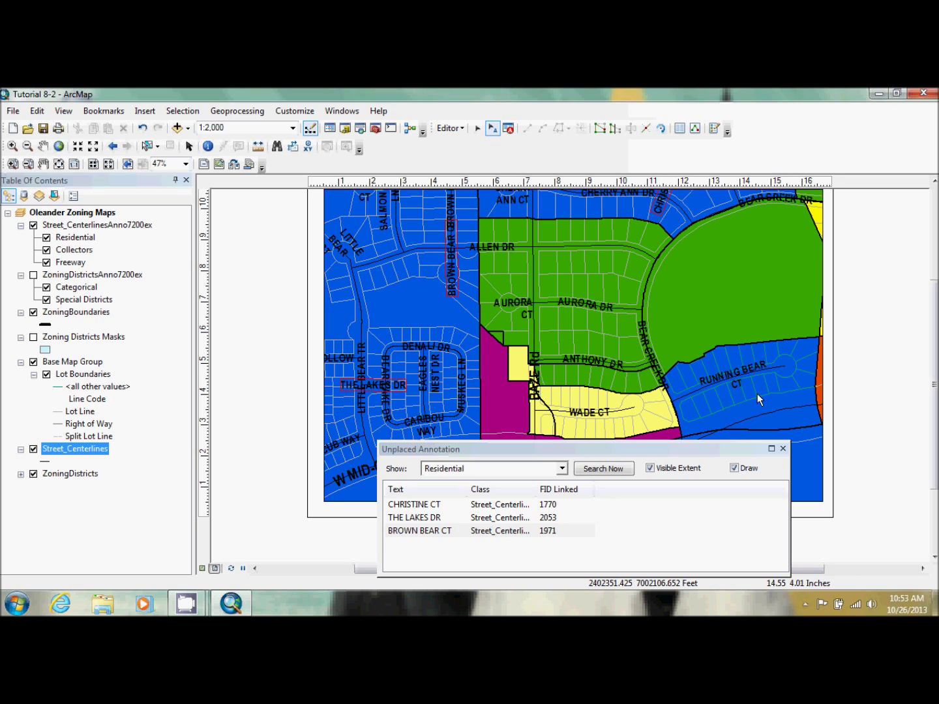
# - Convert the BEAR CREEK DR annotation near ANTHONY DR to a single part and slide it north along the curve, past ALLEN DR
pyautogui.click(650, 357)
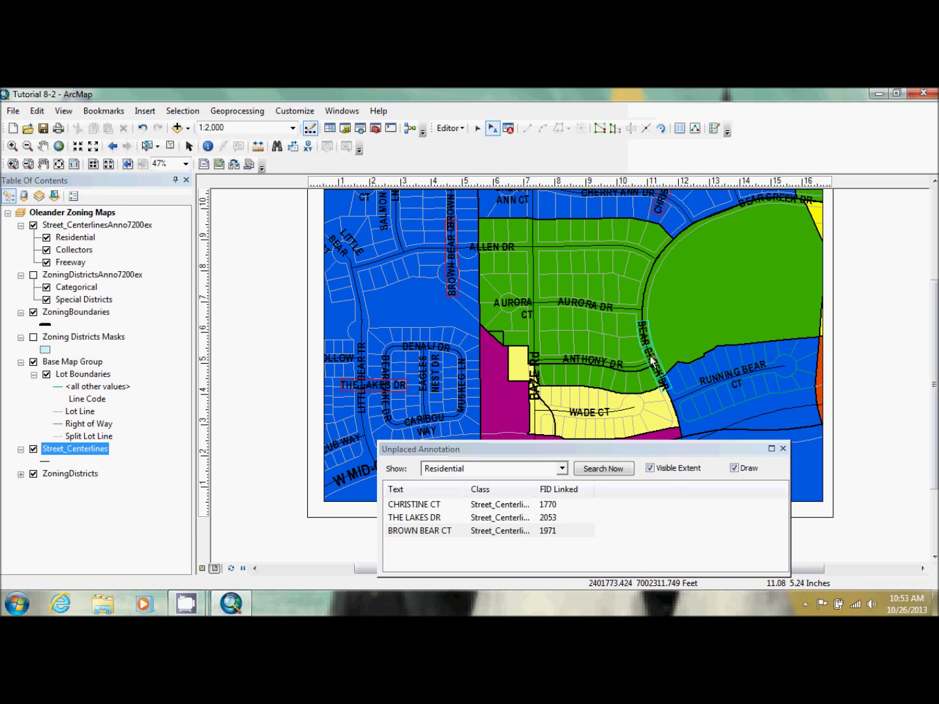
pyautogui.rightClick(651, 357)
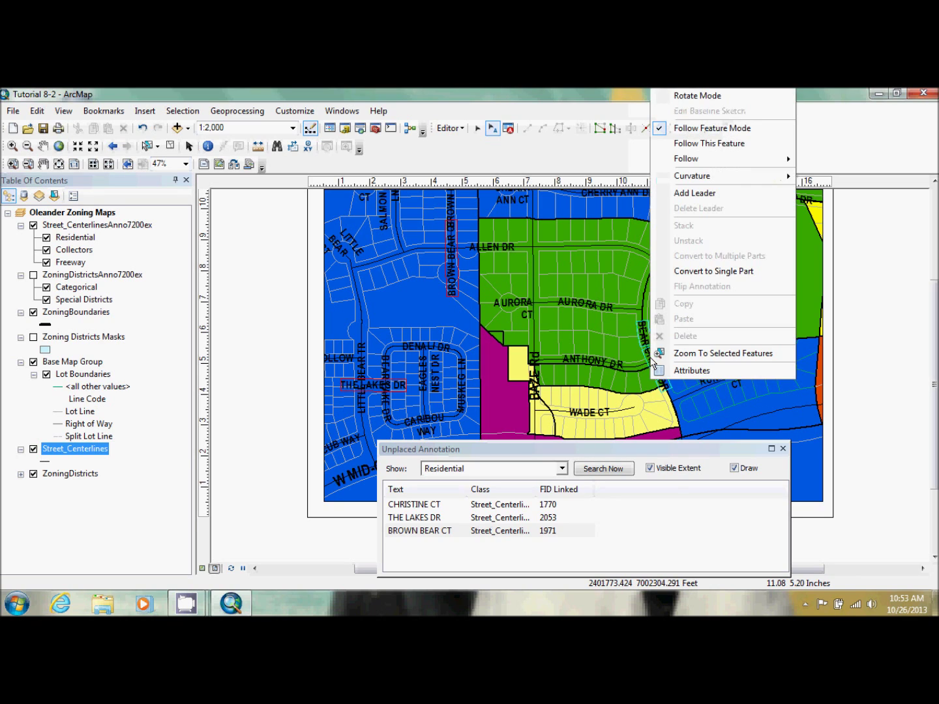
pyautogui.click(725, 272)
pyautogui.moveTo(645, 349); pyautogui.dragTo(666, 265)
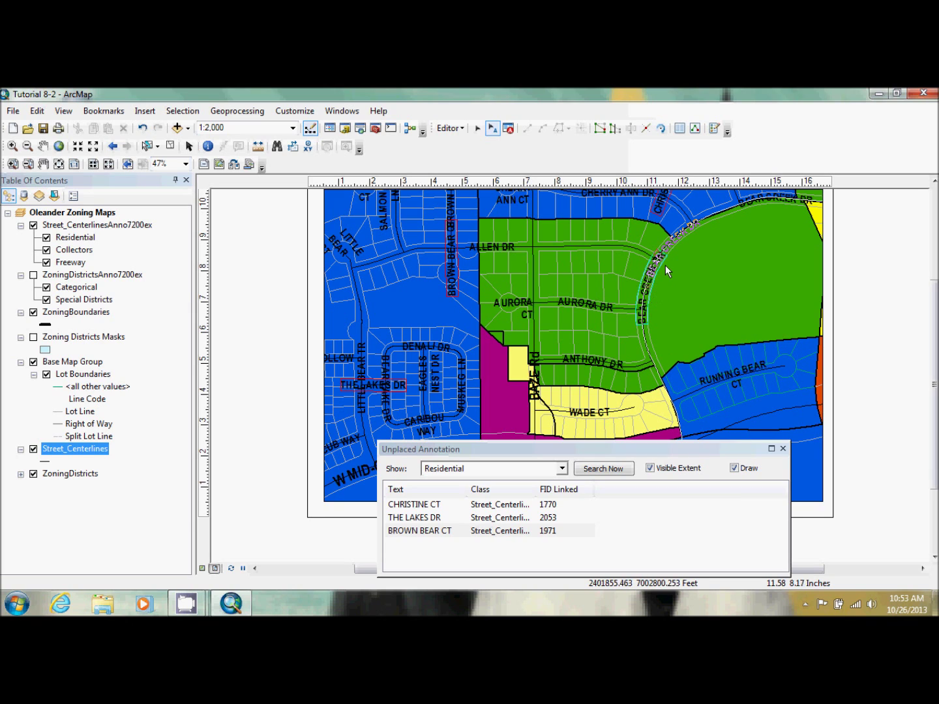
# - Delete the duplicate BEAR CREEK DR annotation at the northeast end of the street through its attributes, and close the attribute view
pyautogui.click(780, 202)
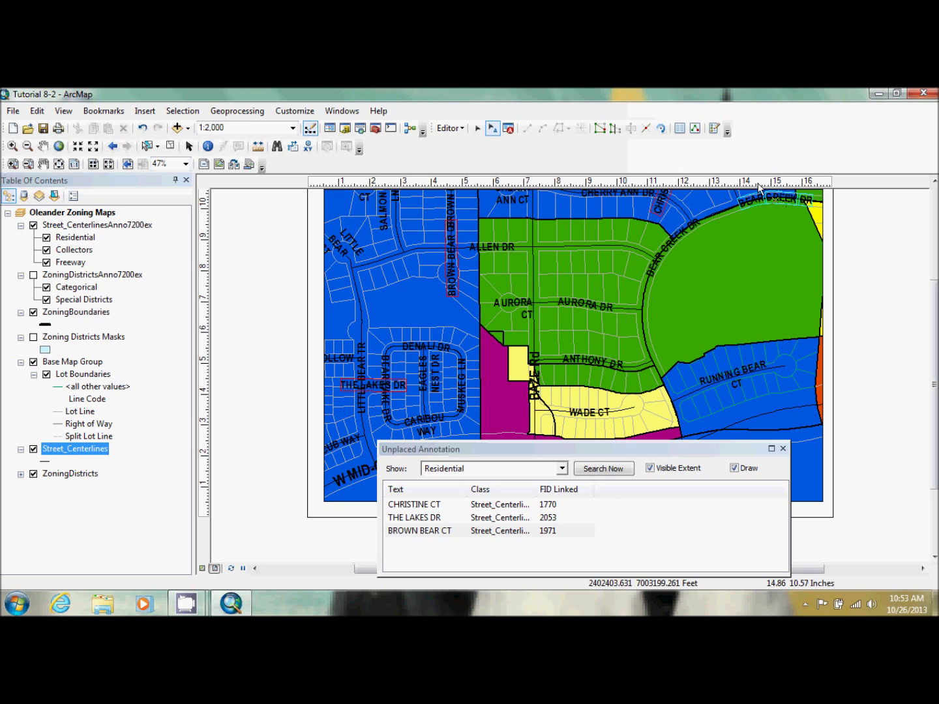
pyautogui.click(678, 129)
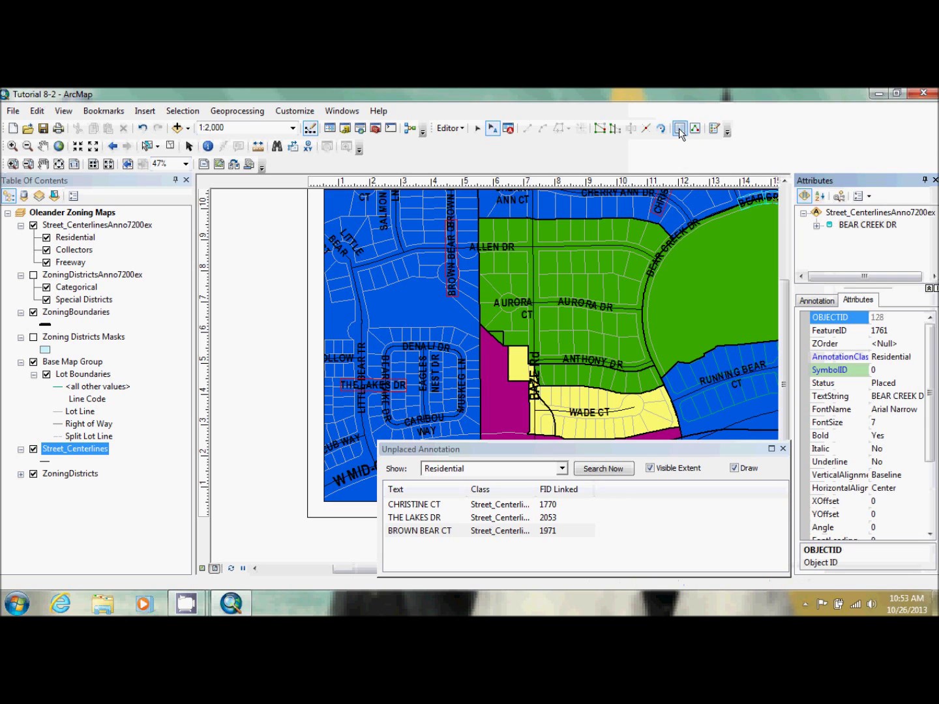
pyautogui.click(868, 225)
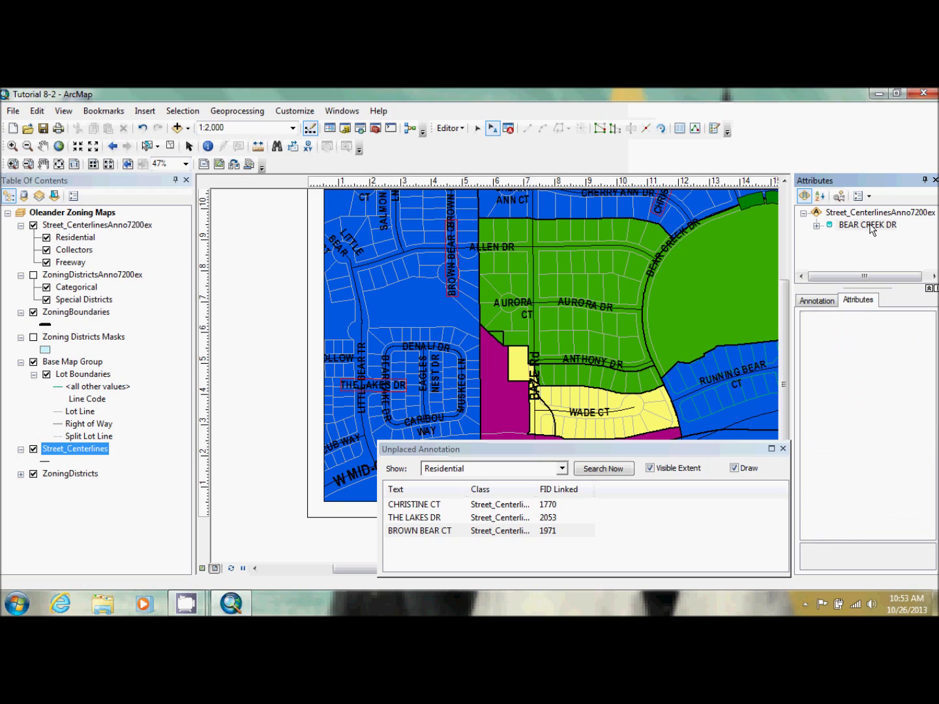
pyautogui.rightClick(869, 225)
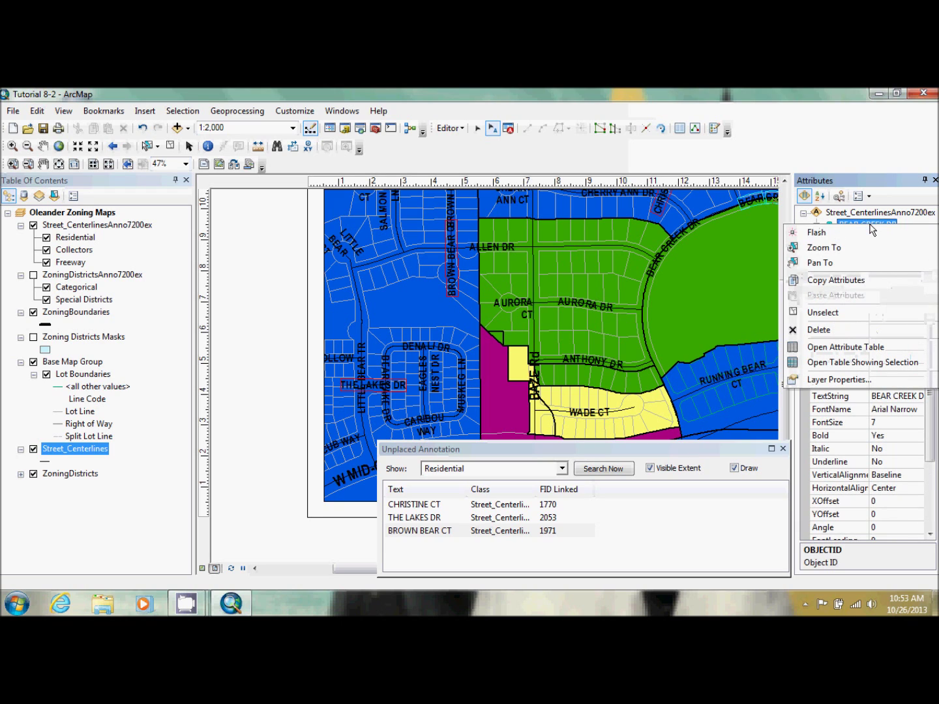
pyautogui.click(844, 330)
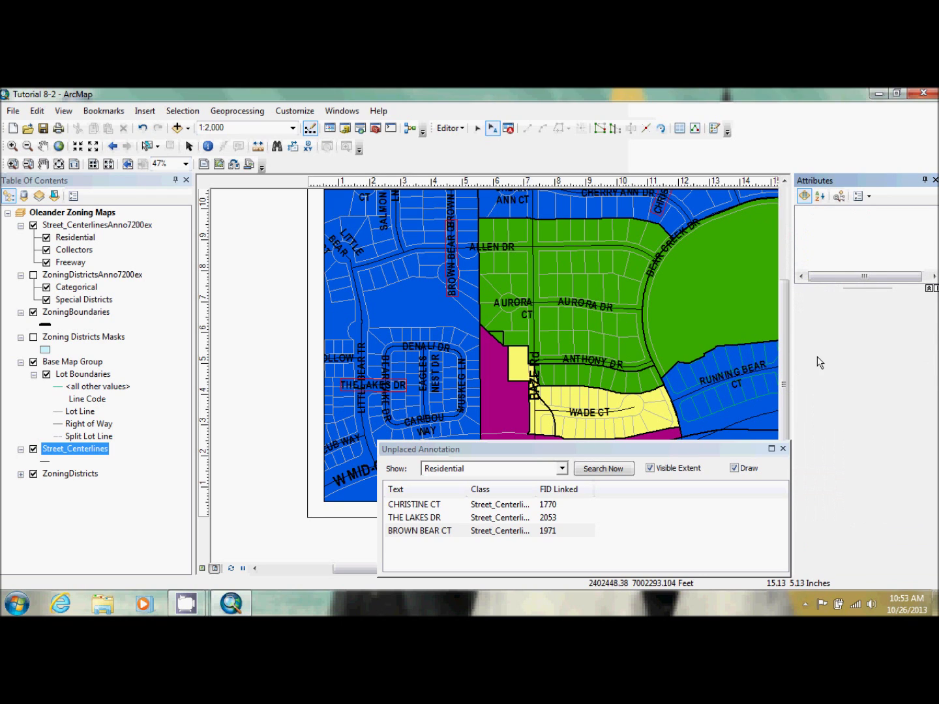
pyautogui.click(935, 180)
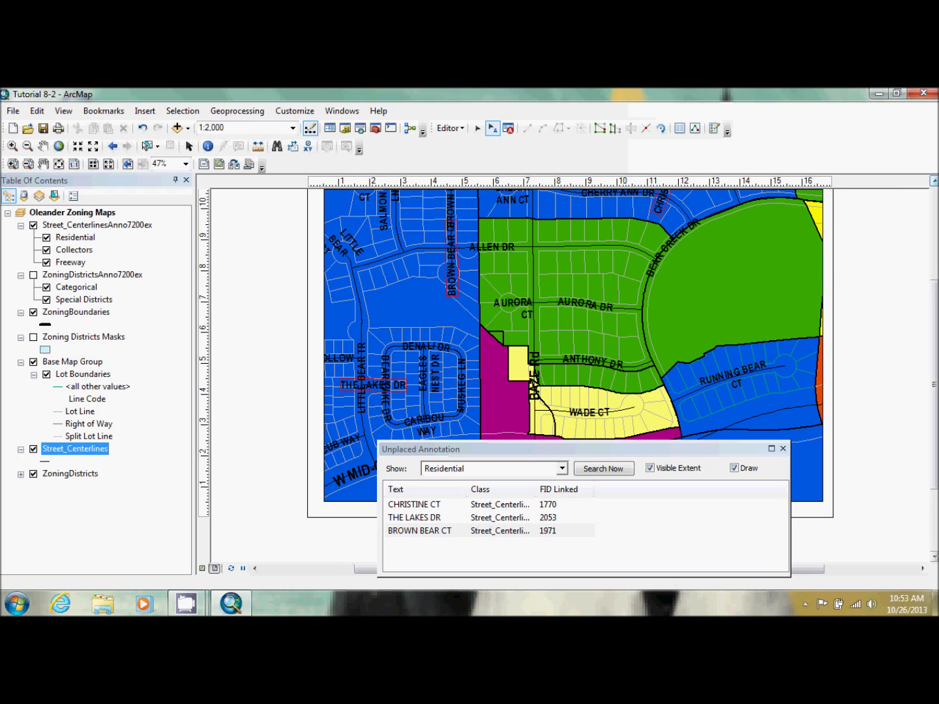
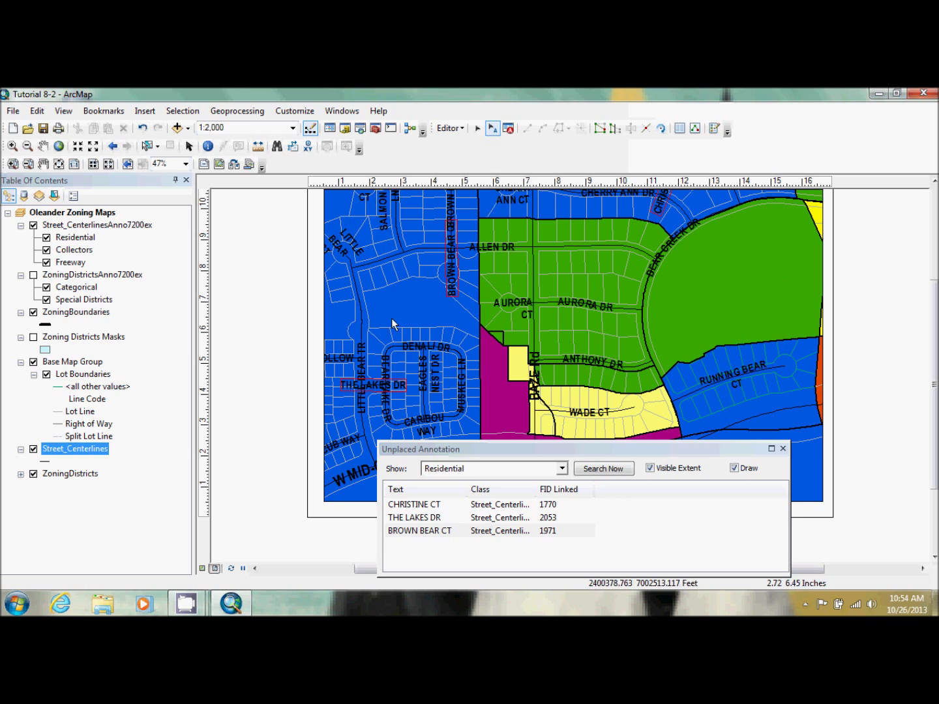
# - Search for unplaced residential annotation at 1:2,500 and 1:3,000, and repeat the search back at the 1:2,000 extent
pyautogui.click(92, 147)
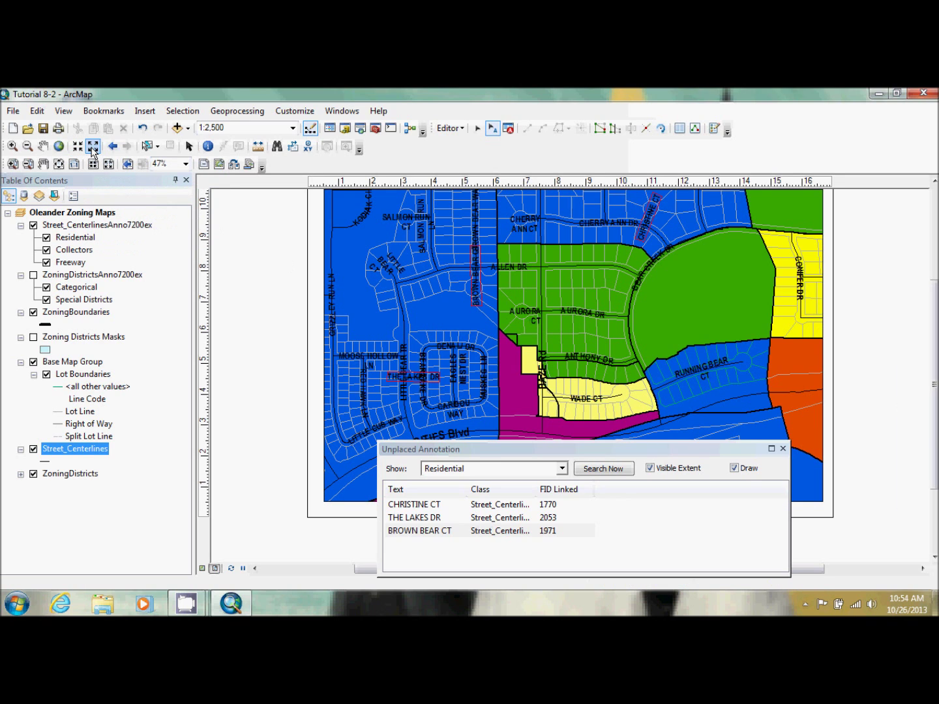
pyautogui.click(618, 475)
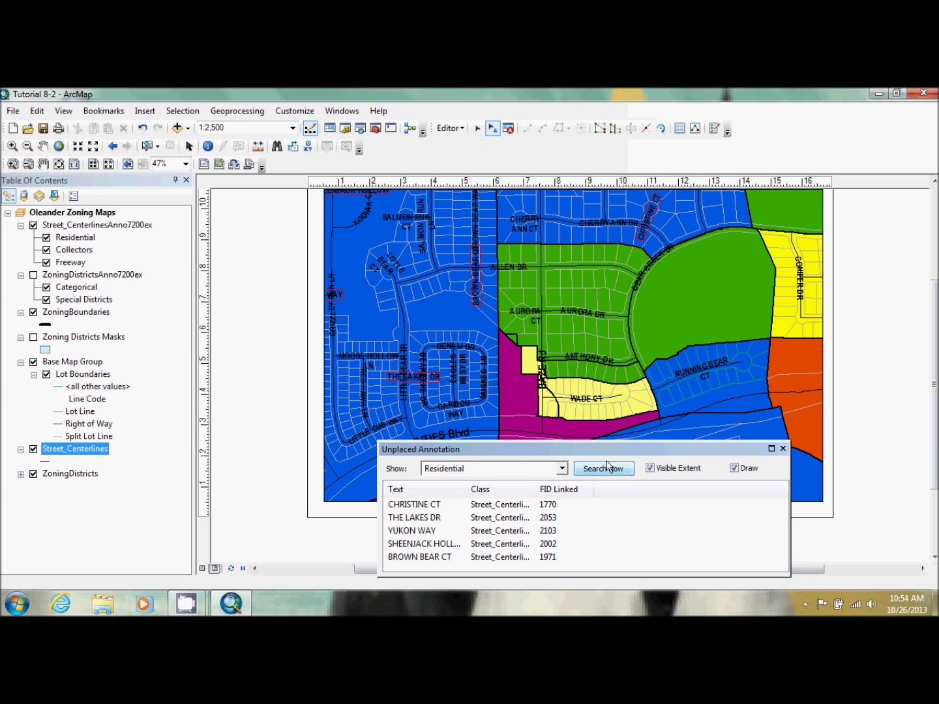
pyautogui.click(92, 146)
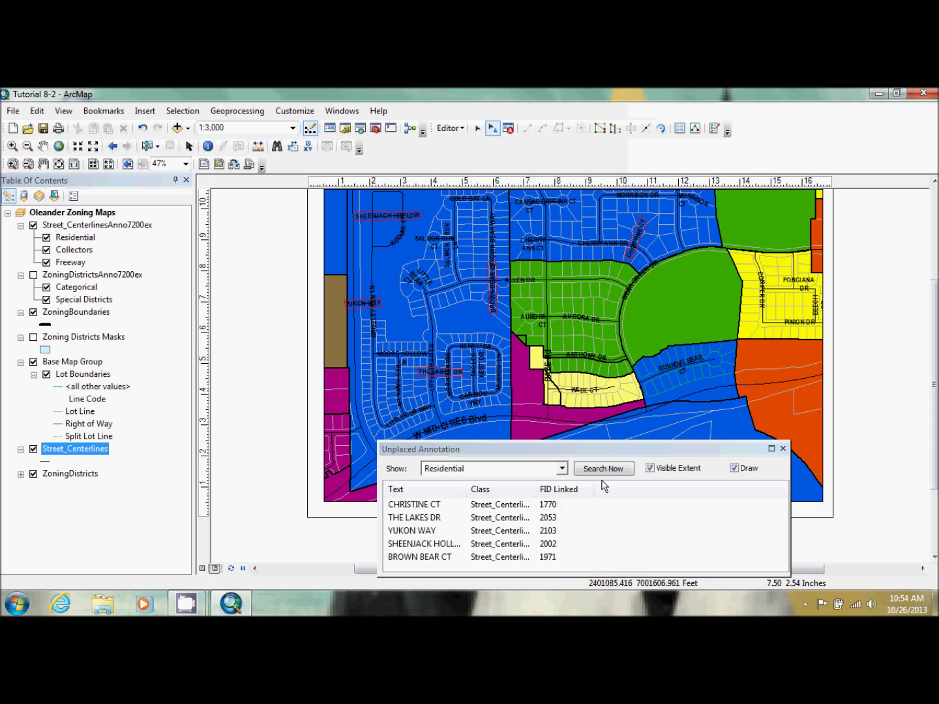
pyautogui.click(611, 477)
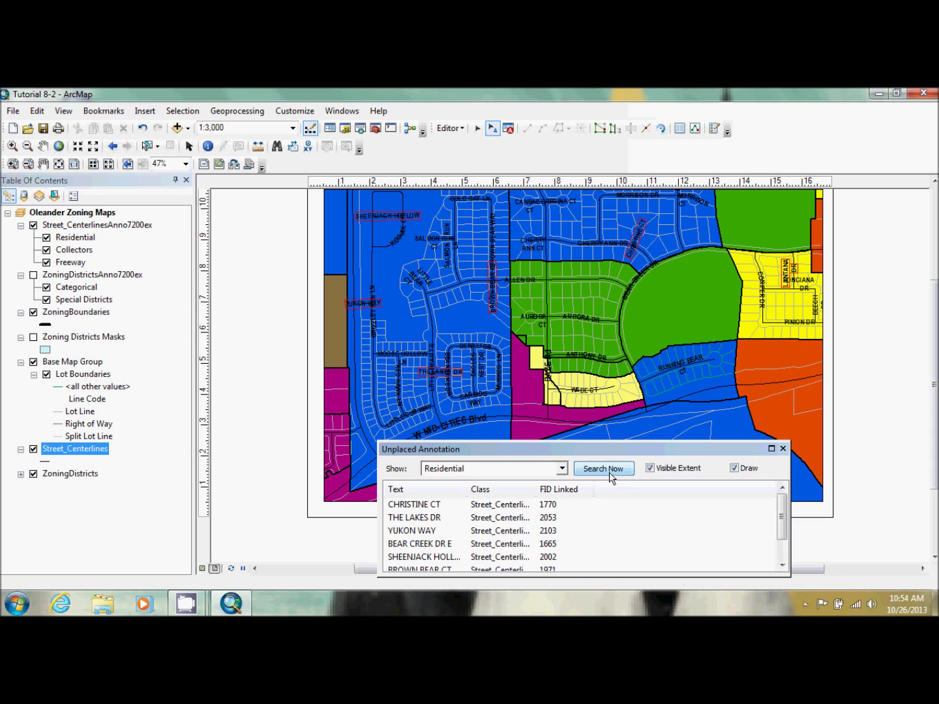
pyautogui.moveTo(784, 530)
pyautogui.mouseDown()
pyautogui.moveTo(784, 551)
pyautogui.moveTo(784, 530)
pyautogui.mouseUp()
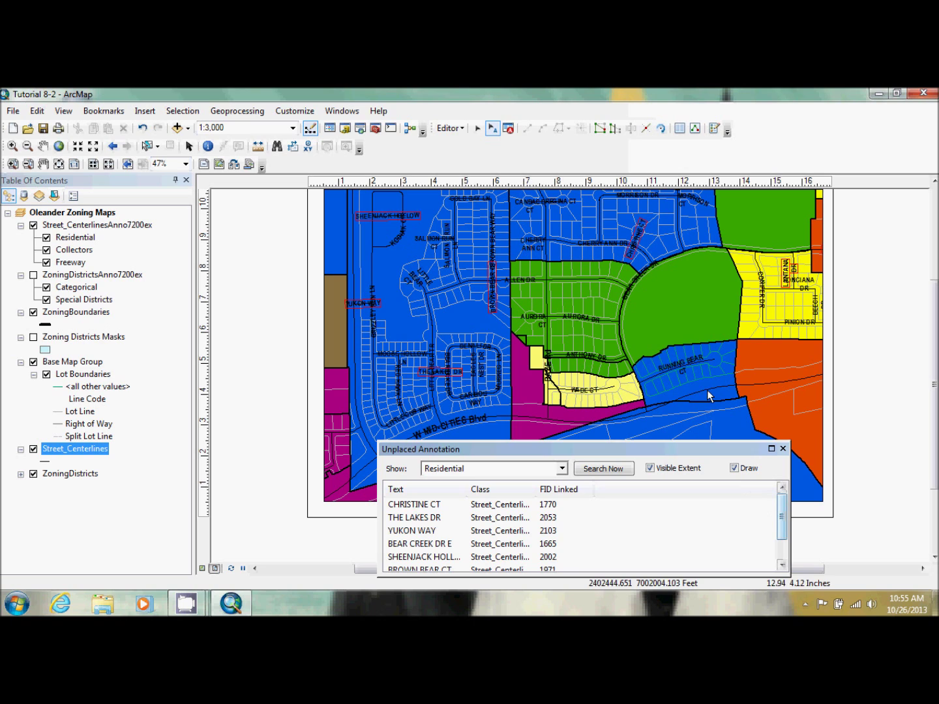
pyautogui.click(111, 147)
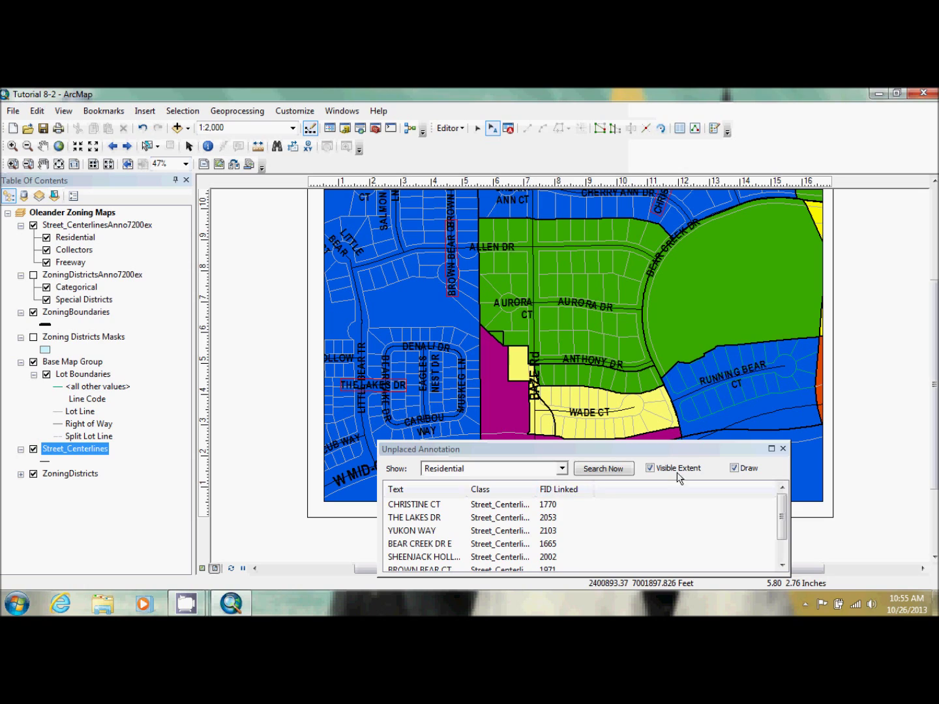
pyautogui.click(613, 473)
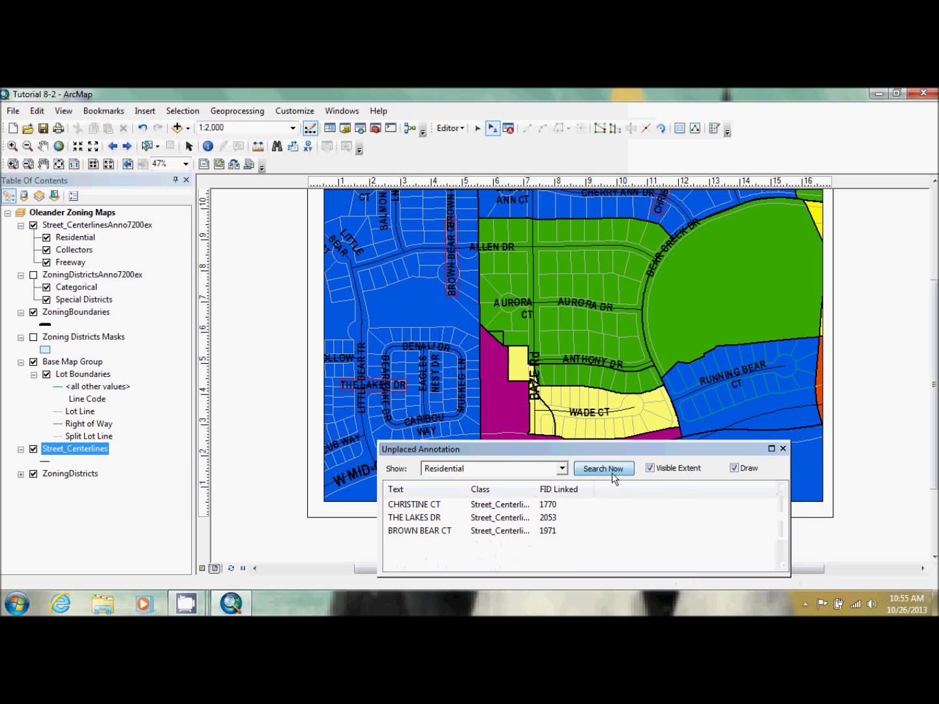
# - Place the unplaced BROWN BEAR CT annotation on the map
pyautogui.click(426, 534)
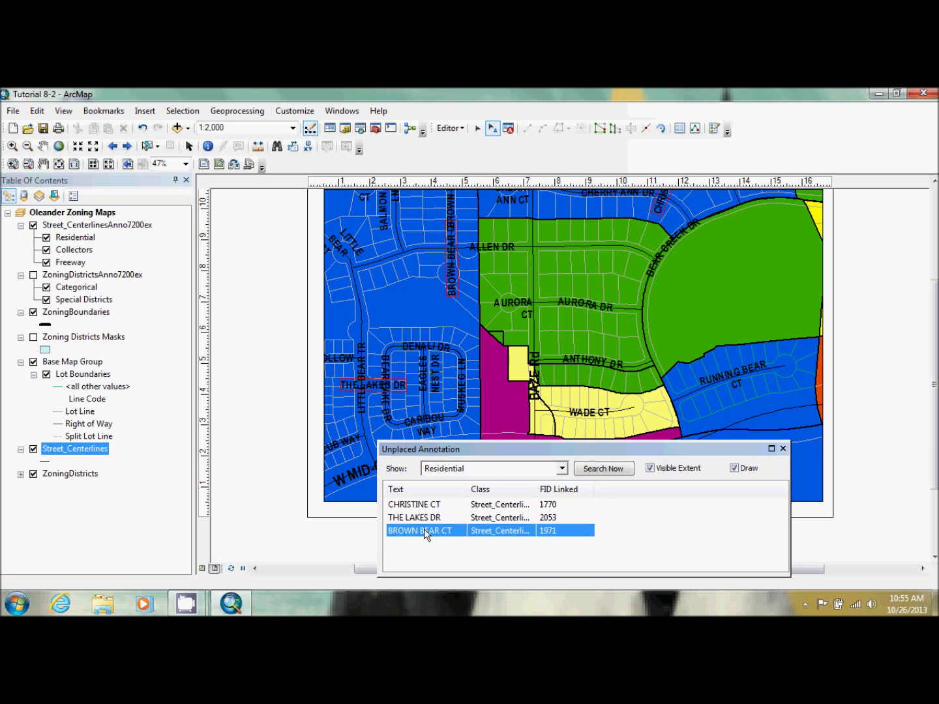
pyautogui.rightClick(425, 535)
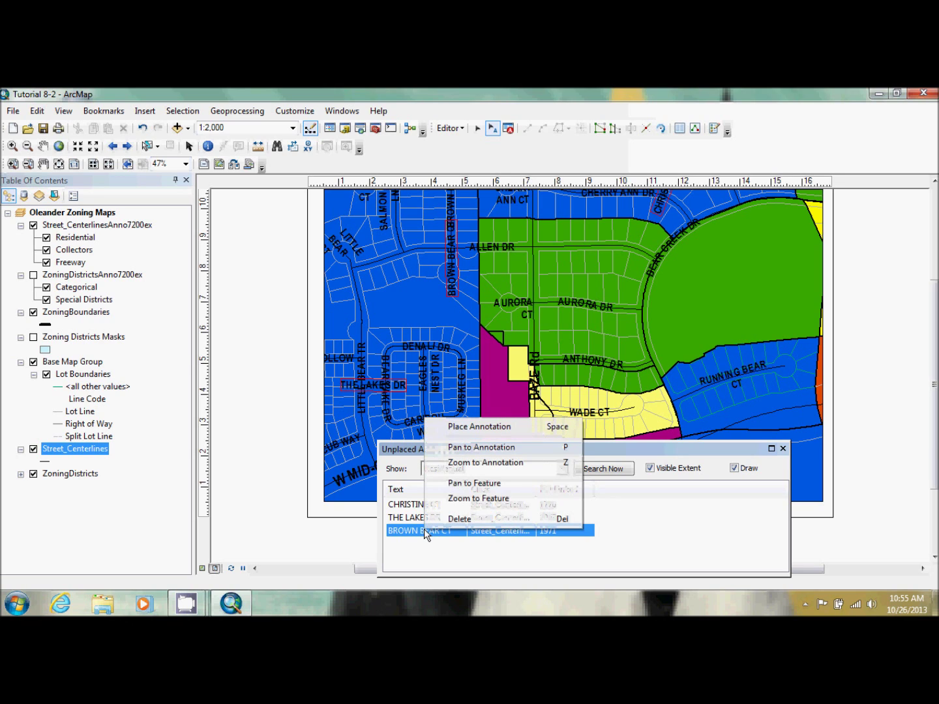
pyautogui.click(492, 427)
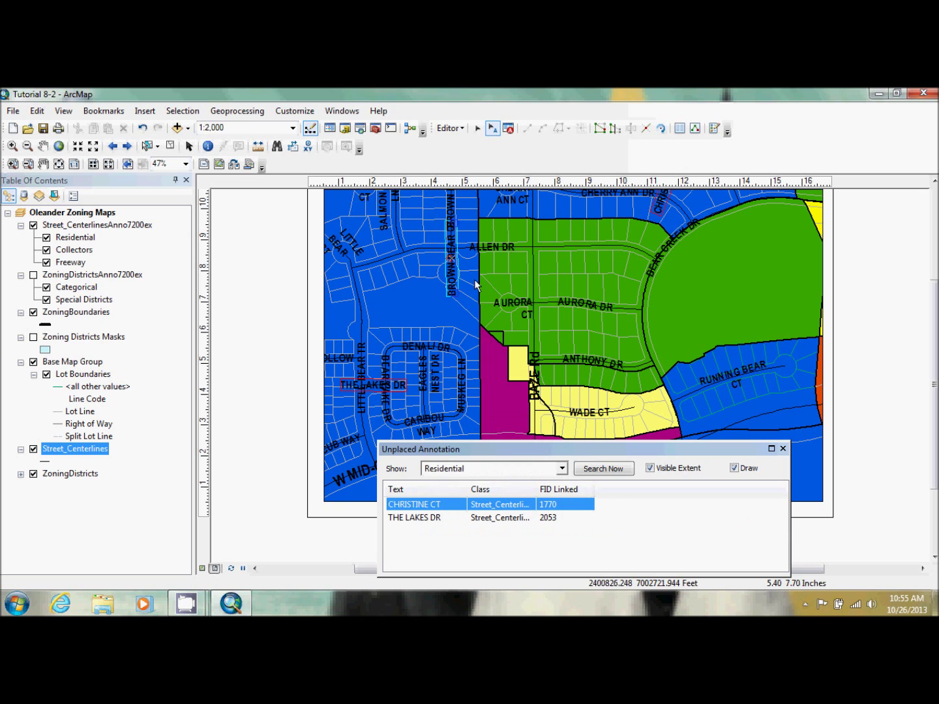
# - Shorten the placed BROWN BEAR CT annotation's TextString attribute to CT
pyautogui.click(680, 130)
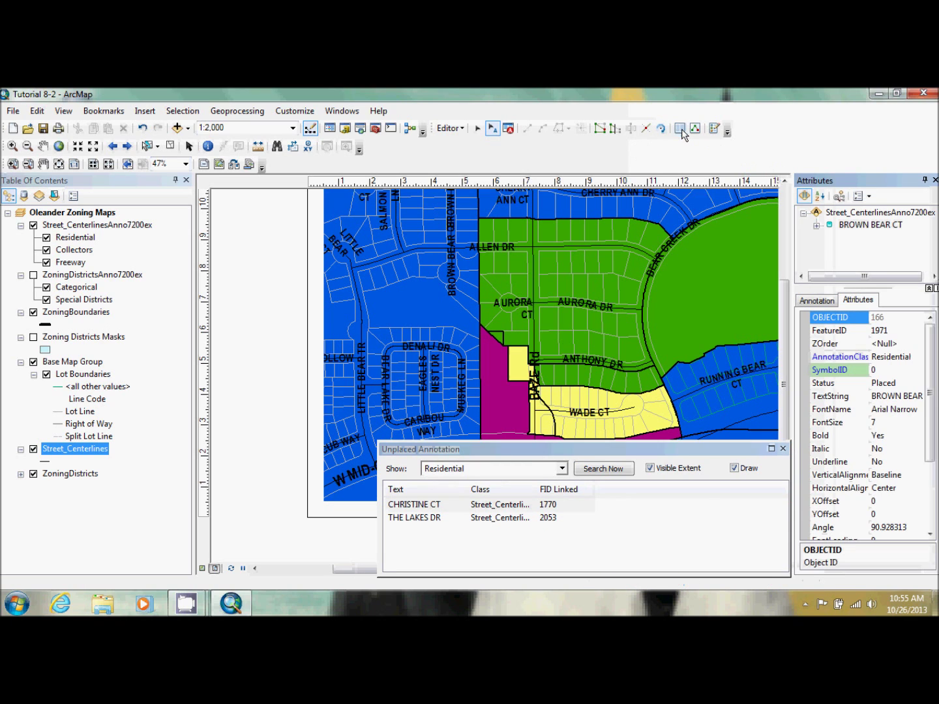
pyautogui.click(888, 399)
pyautogui.doubleClick(917, 397)
pyautogui.press('Left')
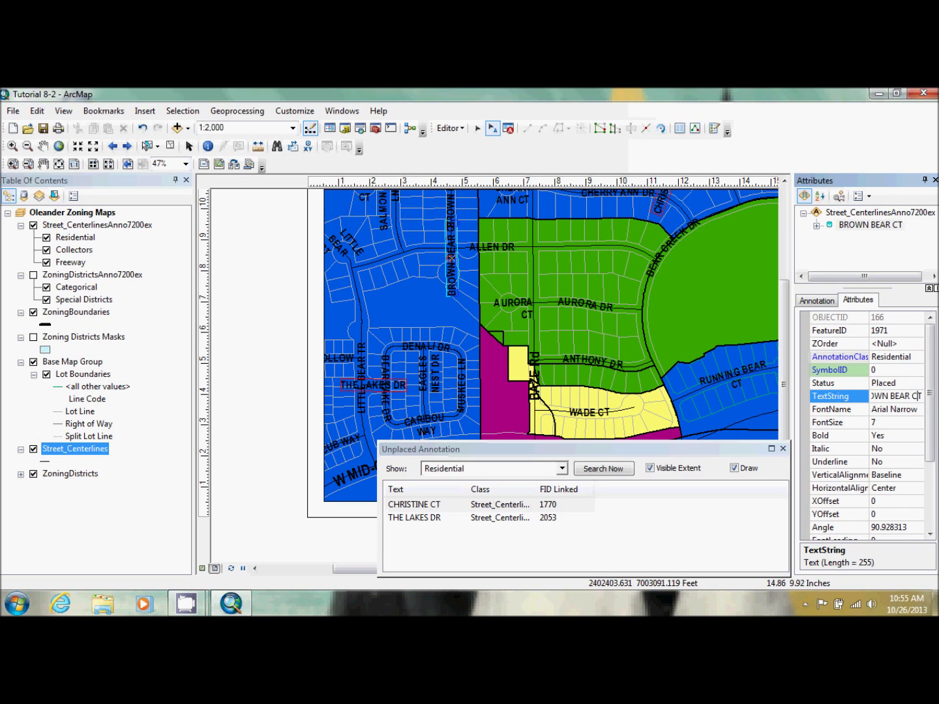
pyautogui.press('BackSpace')
pyautogui.press('BackSpace')
pyautogui.press('BackSpace')
pyautogui.press('BackSpace')
pyautogui.press('BackSpace')
pyautogui.press('BackSpace')
pyautogui.press('BackSpace')
pyautogui.press('BackSpace')
pyautogui.press('BackSpace')
pyautogui.press('BackSpace')
pyautogui.press('BackSpace')
pyautogui.click(902, 424)
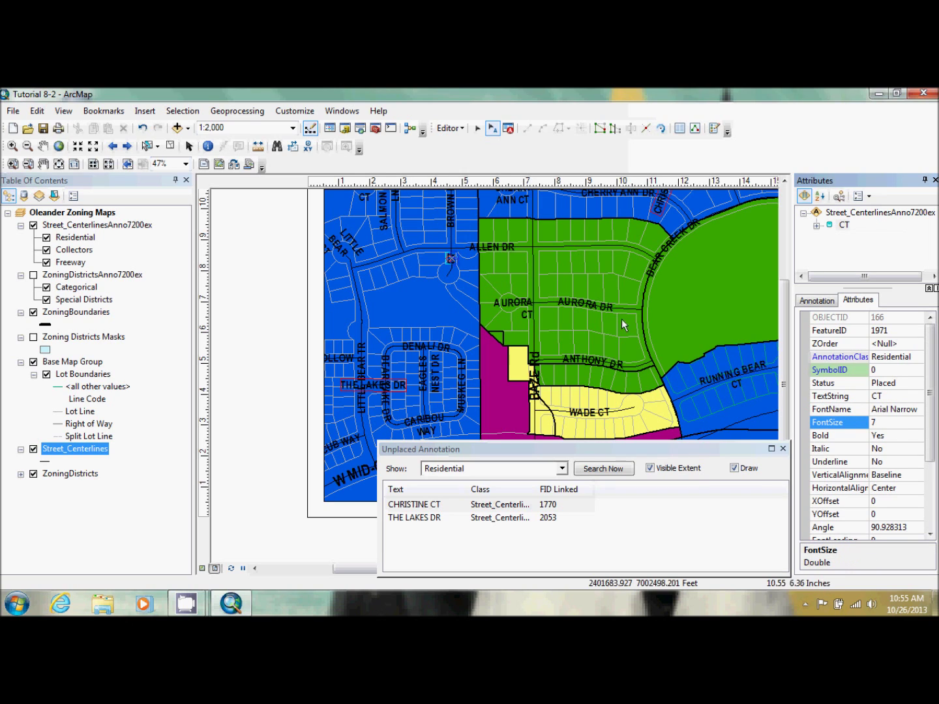
# - Move the CT annotation into the cul-de-sac at the south end of BROWN BEAR CT and deselect it
pyautogui.moveTo(454, 264); pyautogui.dragTo(449, 279)
pyautogui.click(425, 311)
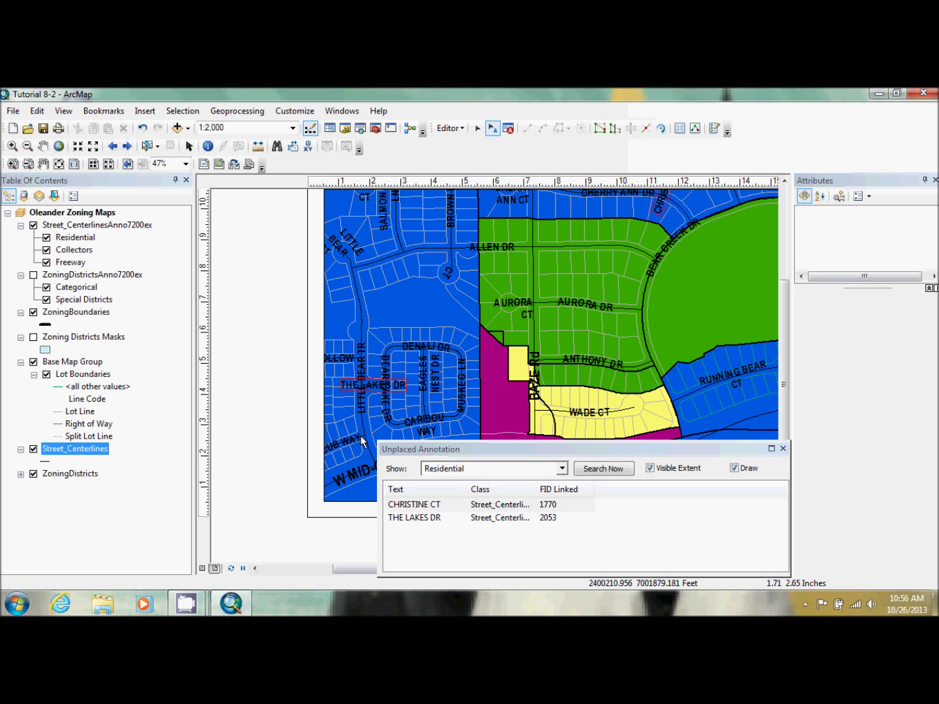
# - Place the unplaced THE LAKES DR annotation and move it off its street into the open area north of DENALI DR
pyautogui.click(422, 519)
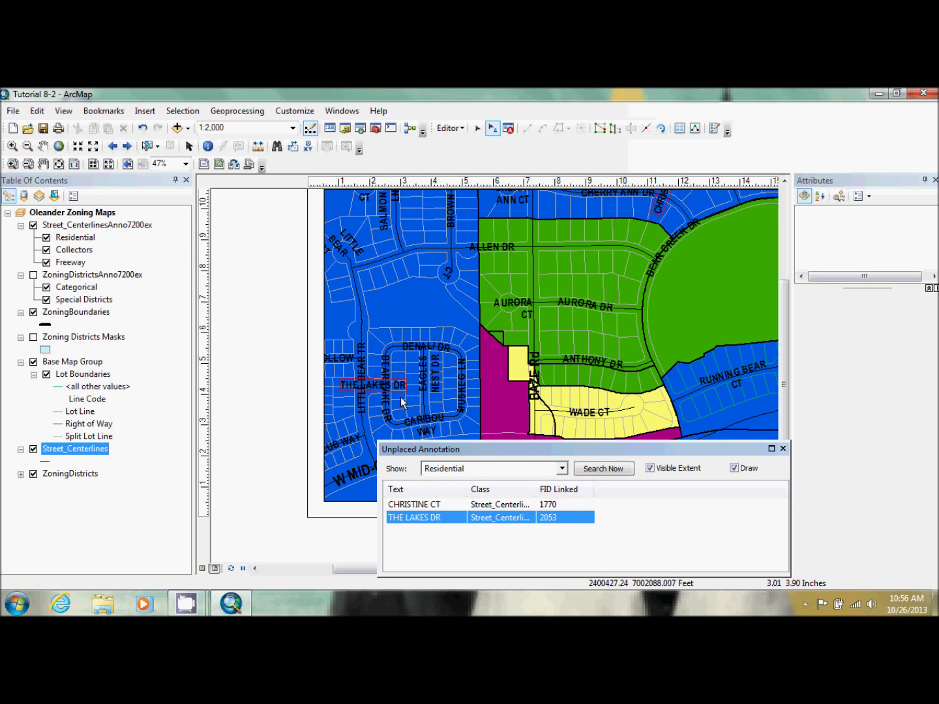
pyautogui.rightClick(414, 525)
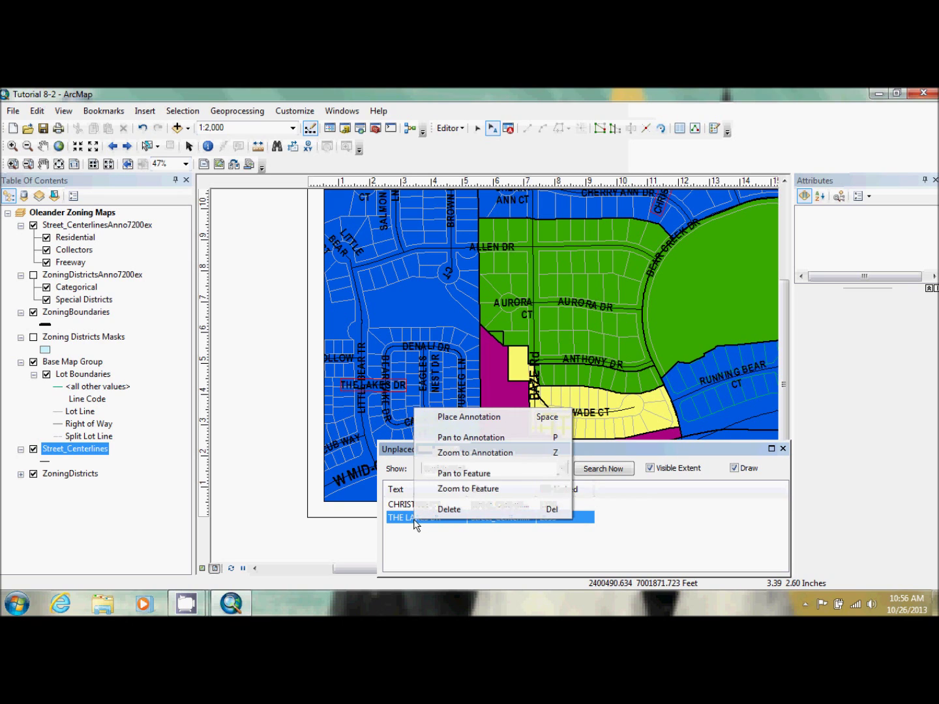
pyautogui.click(467, 420)
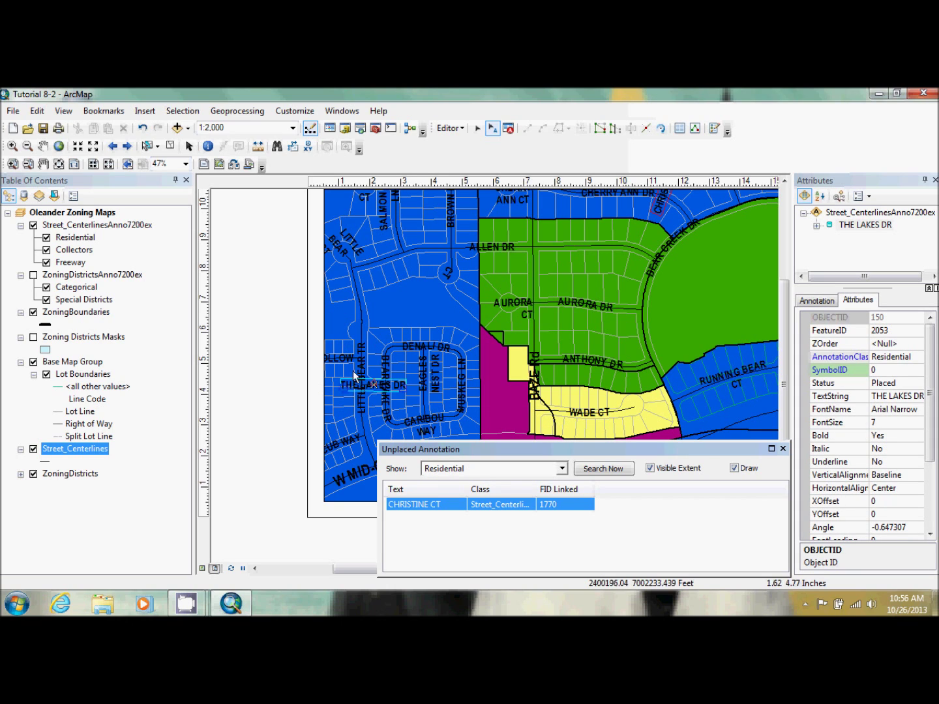
pyautogui.rightClick(376, 392)
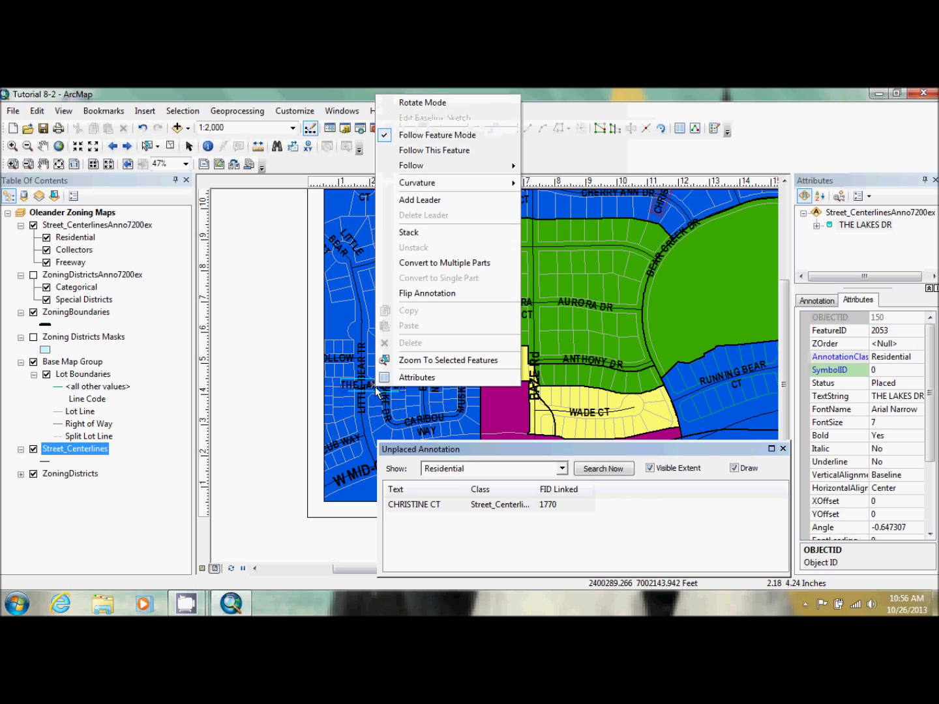
pyautogui.click(444, 149)
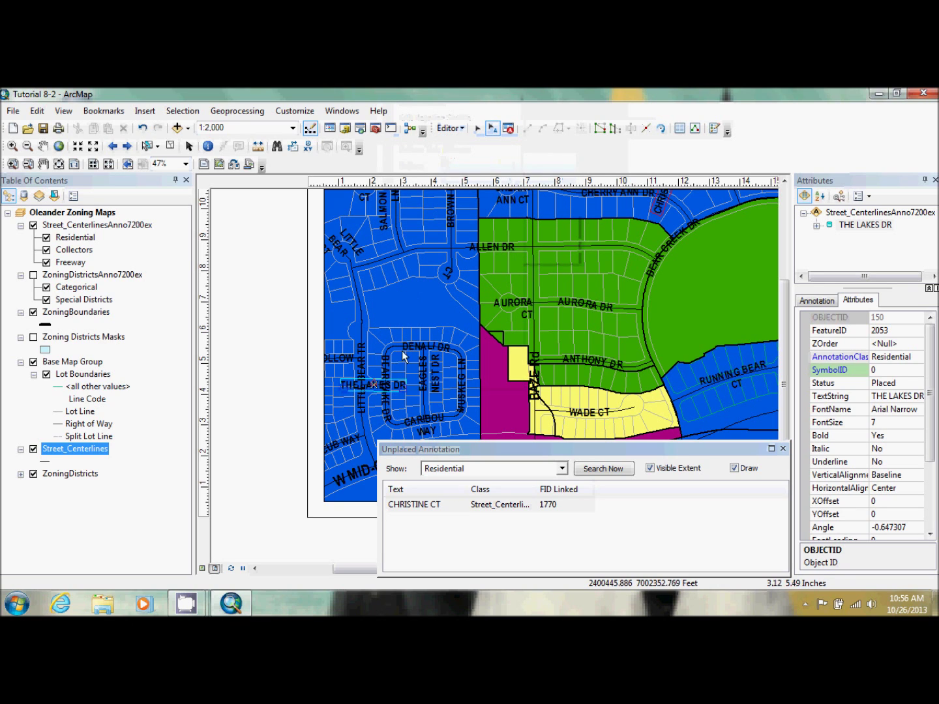
pyautogui.moveTo(377, 386)
pyautogui.mouseDown()
pyautogui.moveTo(386, 344)
pyautogui.moveTo(409, 319)
pyautogui.mouseUp()
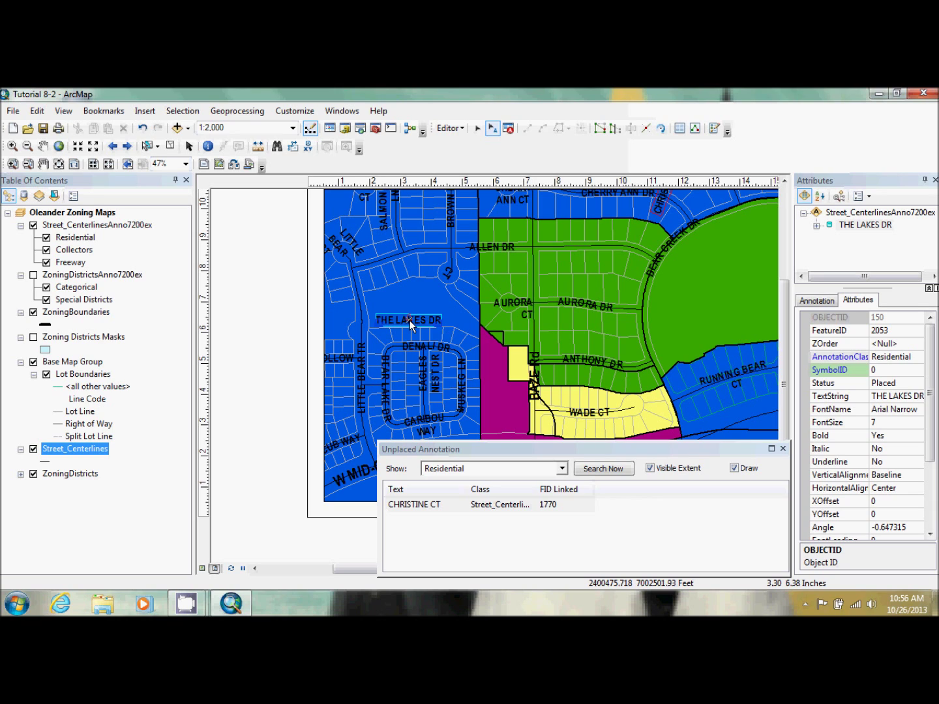
# - Add a leader to the THE LAKES DR annotation and clear the selection
pyautogui.rightClick(409, 320)
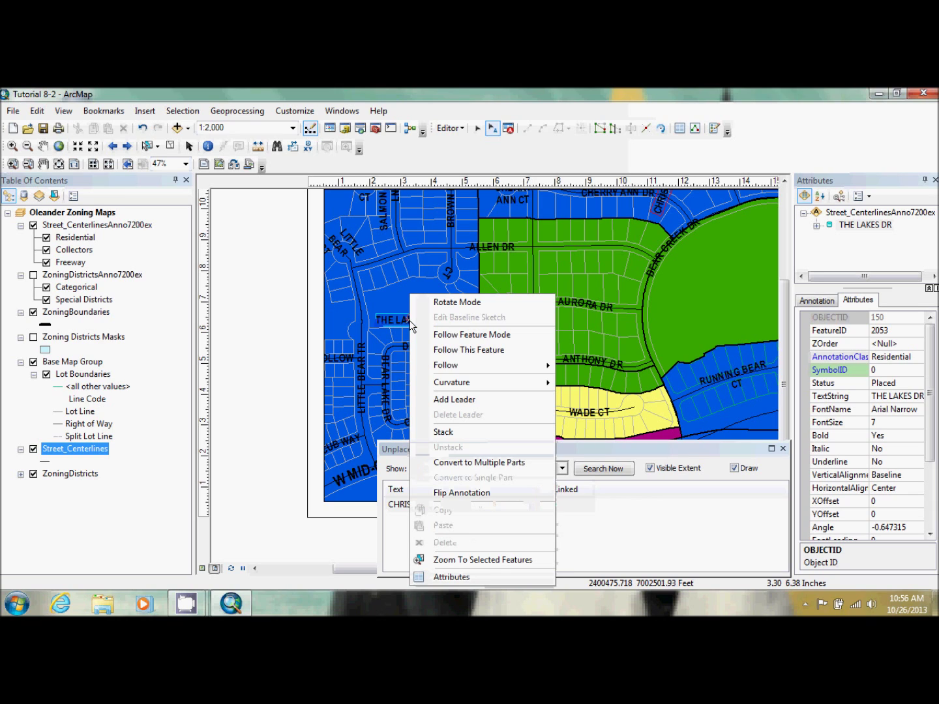
pyautogui.click(502, 400)
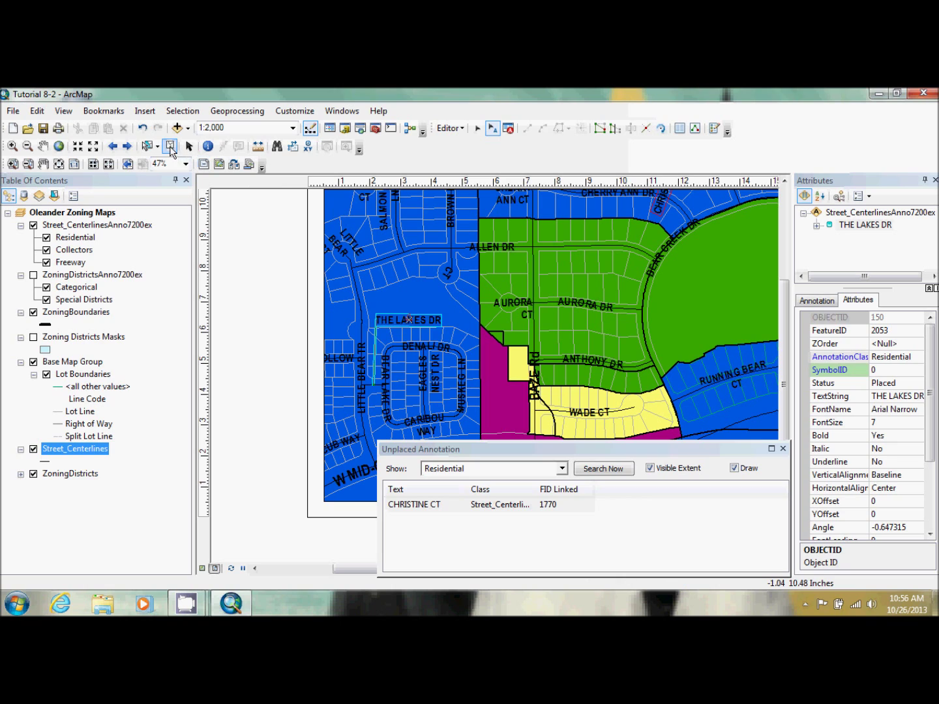
pyautogui.click(380, 335)
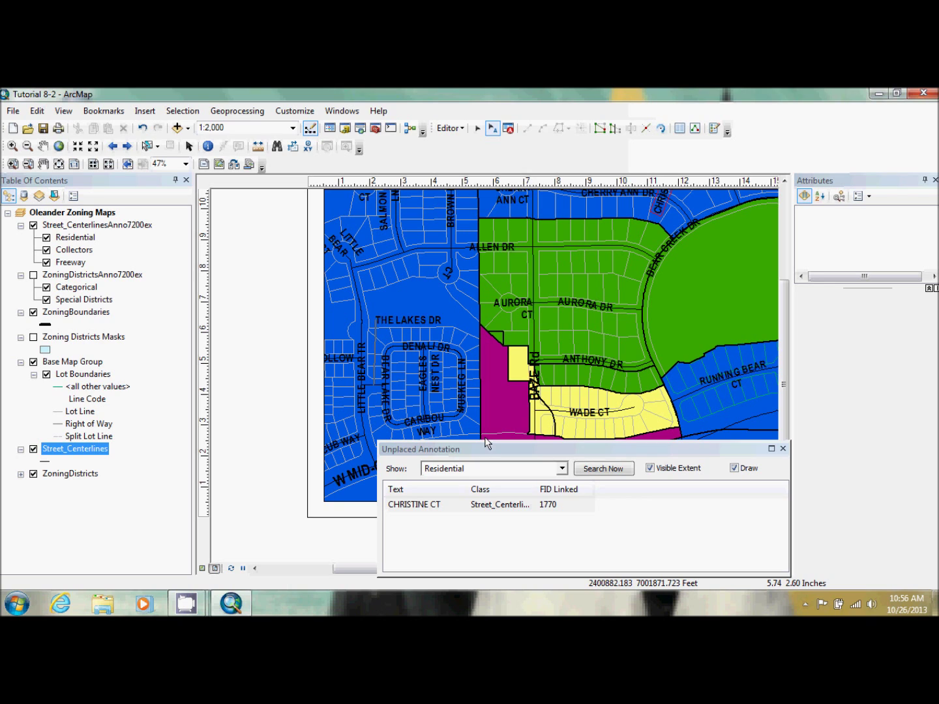
# - Change the leader line symbol of the THE LAKES DR annotation to red, apply the change, and clear the selection
pyautogui.click(378, 363)
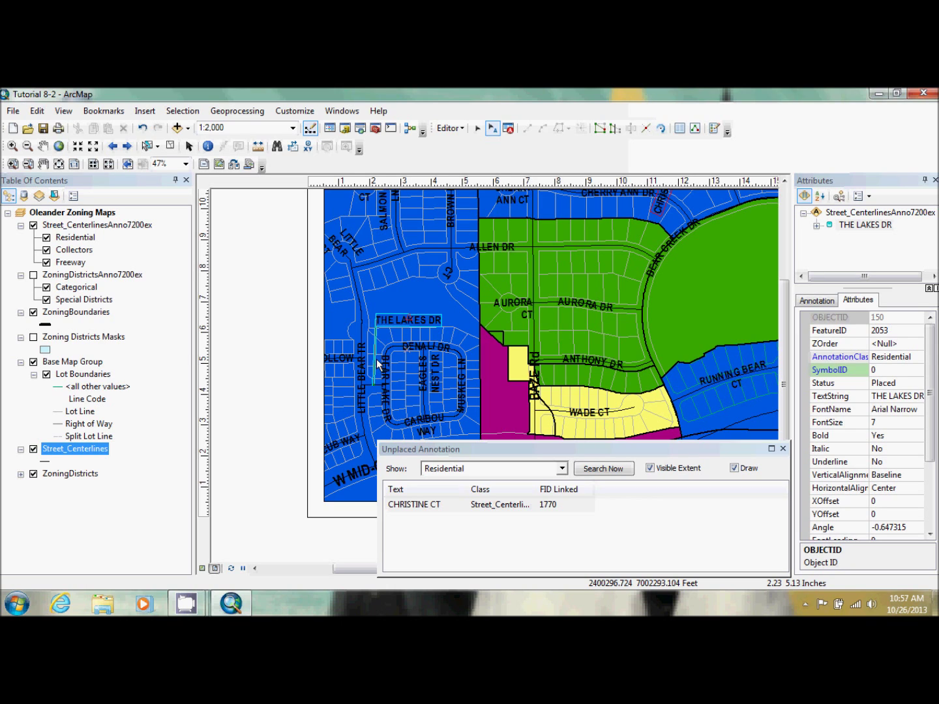
pyautogui.rightClick(378, 362)
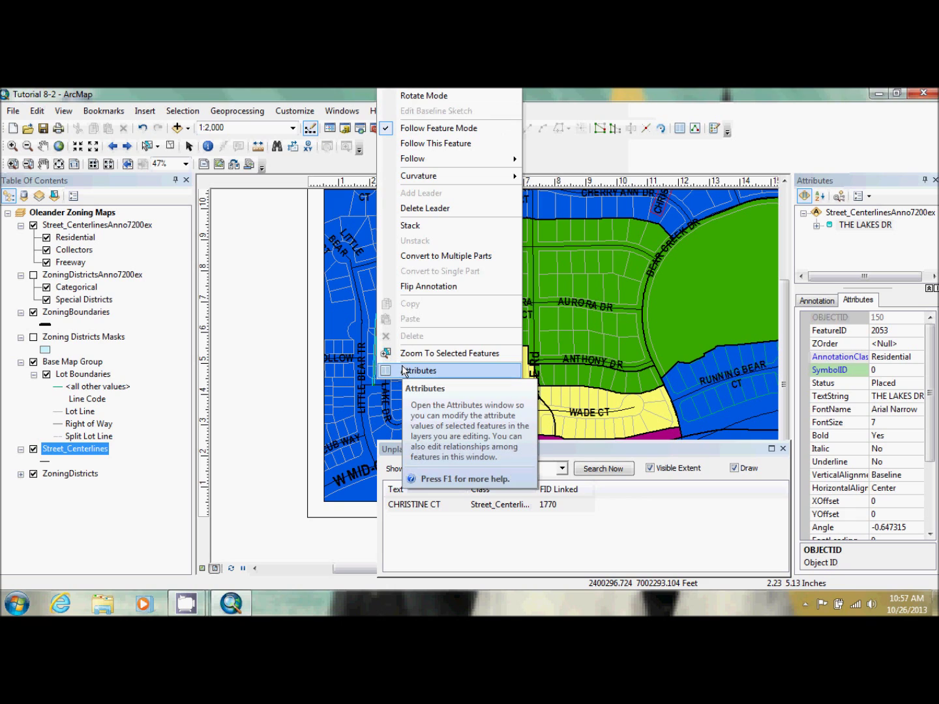
pyautogui.click(403, 370)
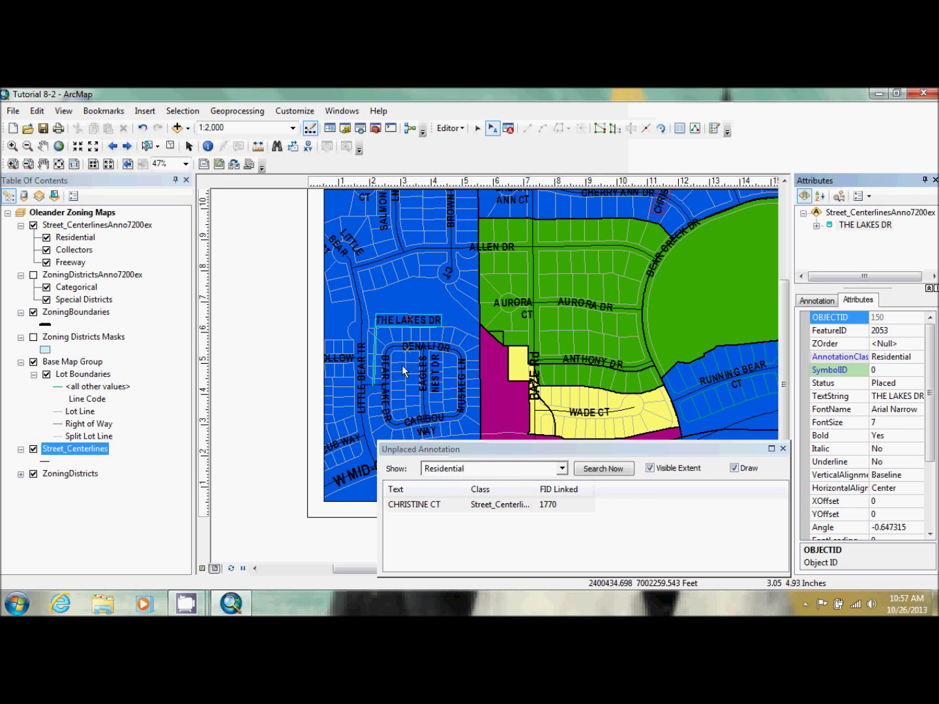
pyautogui.moveTo(934, 367)
pyautogui.mouseDown()
pyautogui.moveTo(934, 430)
pyautogui.moveTo(934, 358)
pyautogui.mouseUp()
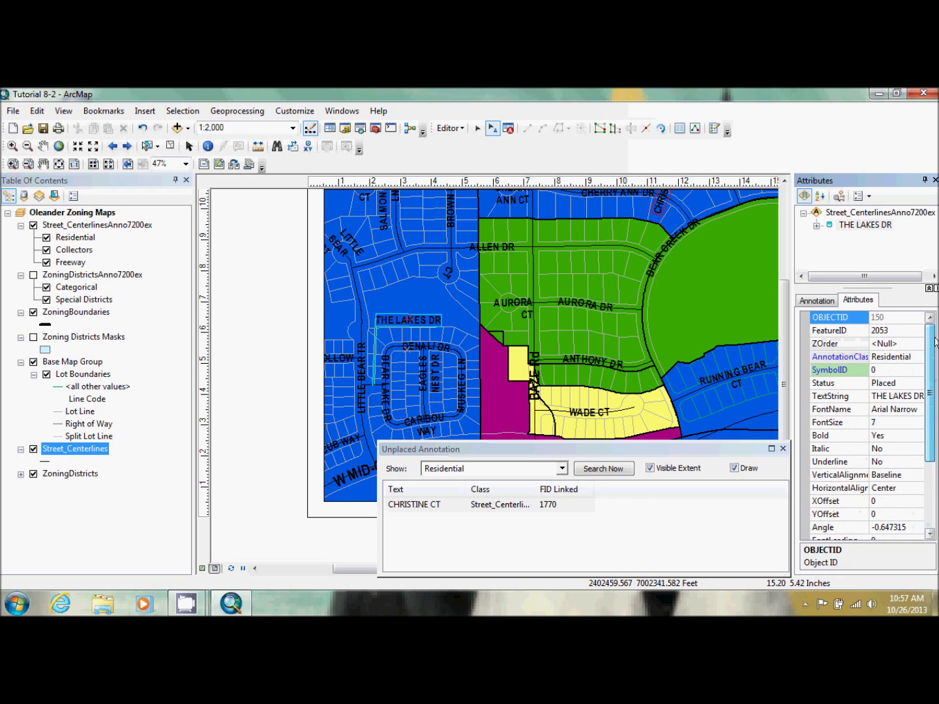
pyautogui.click(817, 300)
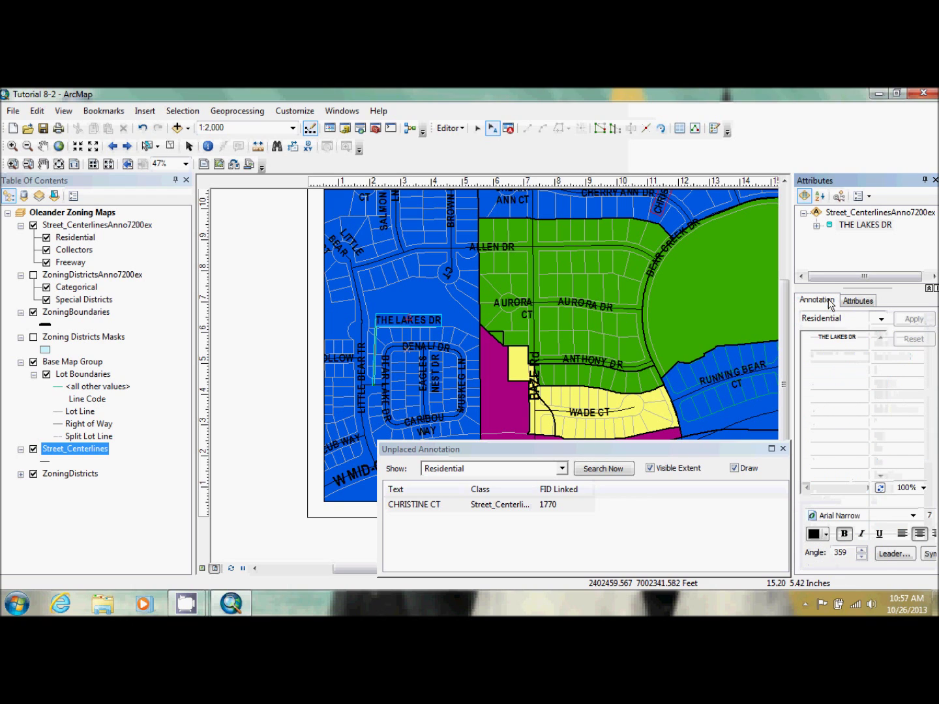
pyautogui.click(841, 338)
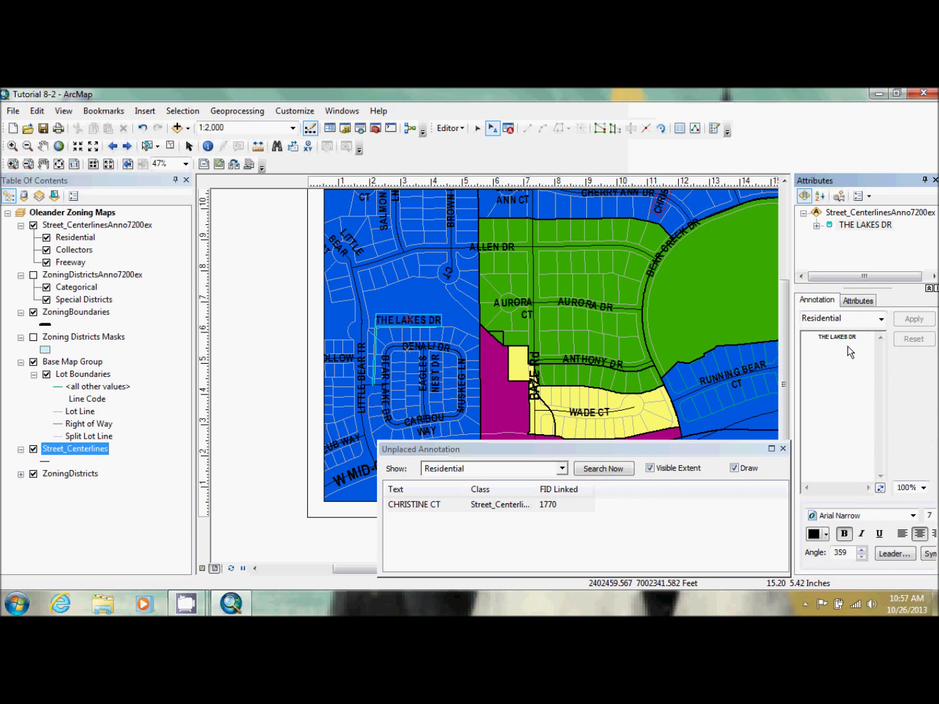
pyautogui.click(897, 554)
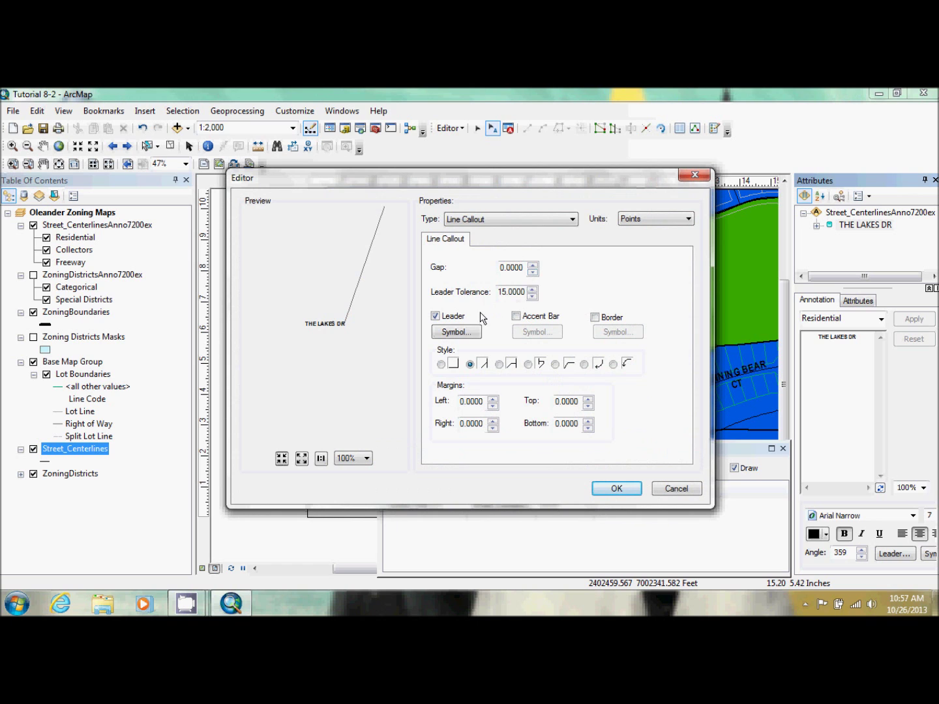
pyautogui.click(467, 332)
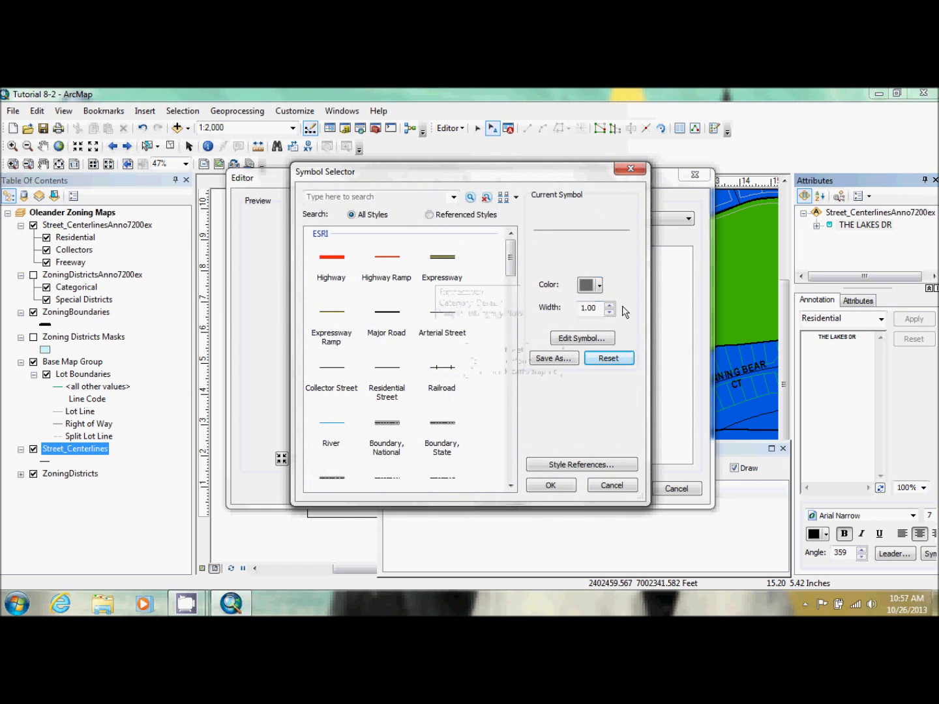
pyautogui.click(631, 169)
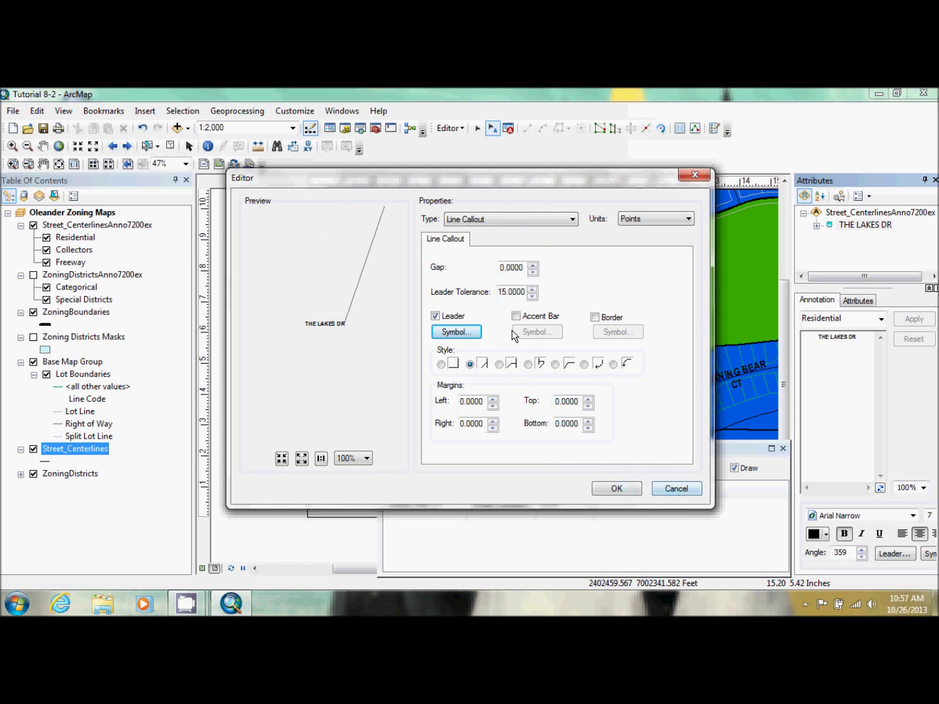
pyautogui.click(463, 333)
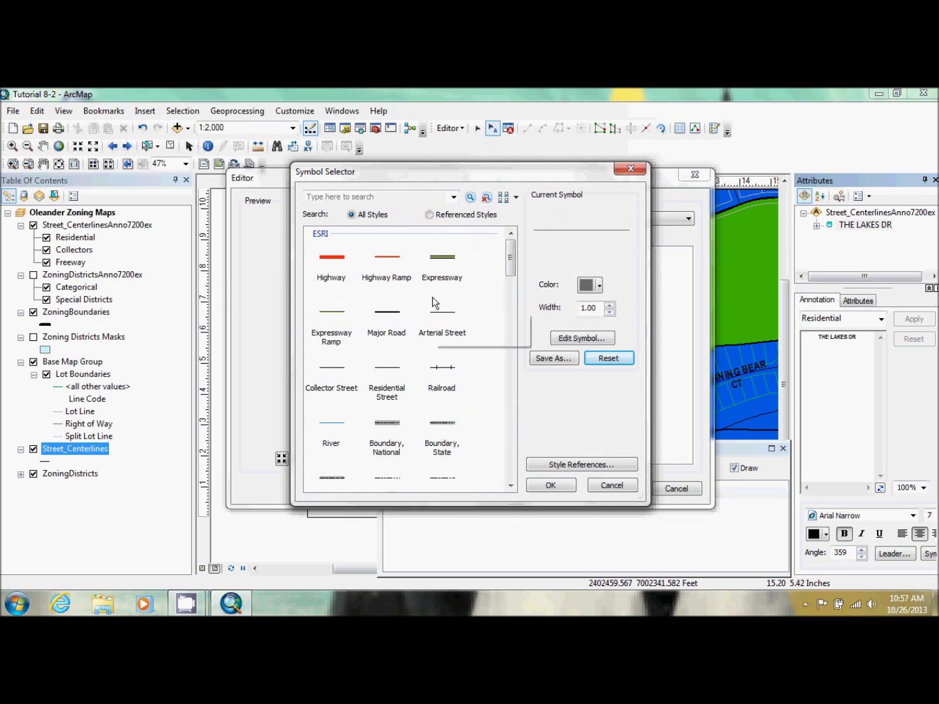
pyautogui.click(598, 285)
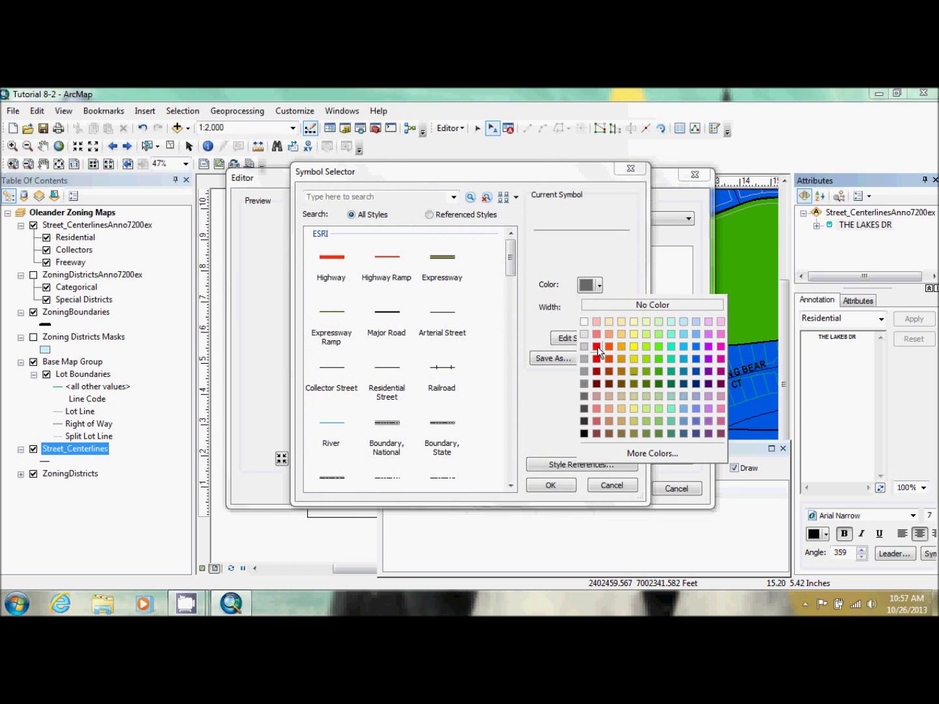
pyautogui.click(597, 348)
pyautogui.click(548, 486)
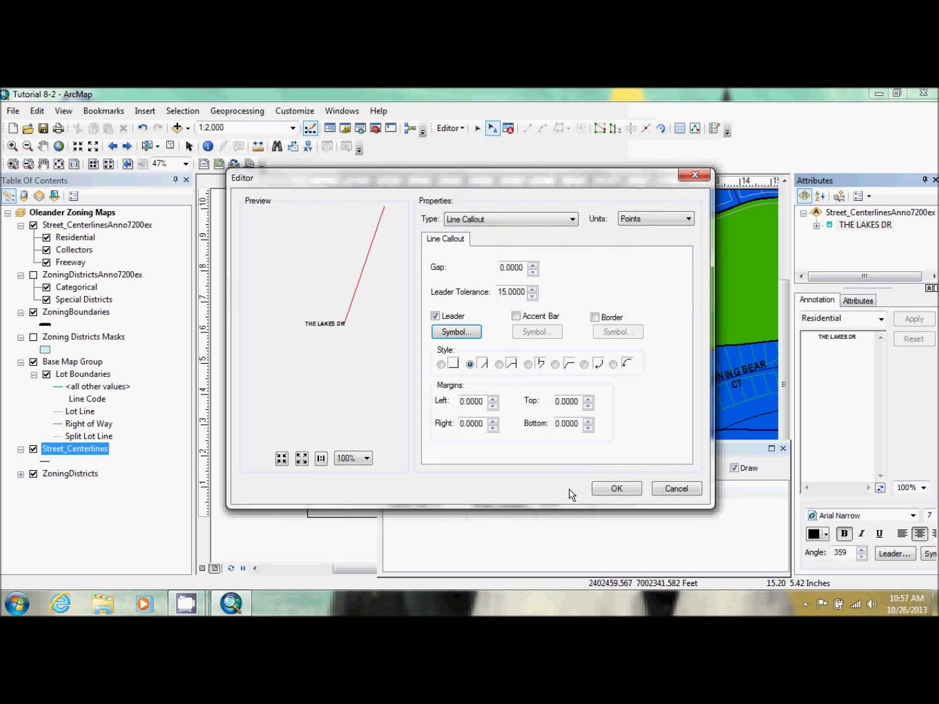
pyautogui.click(622, 488)
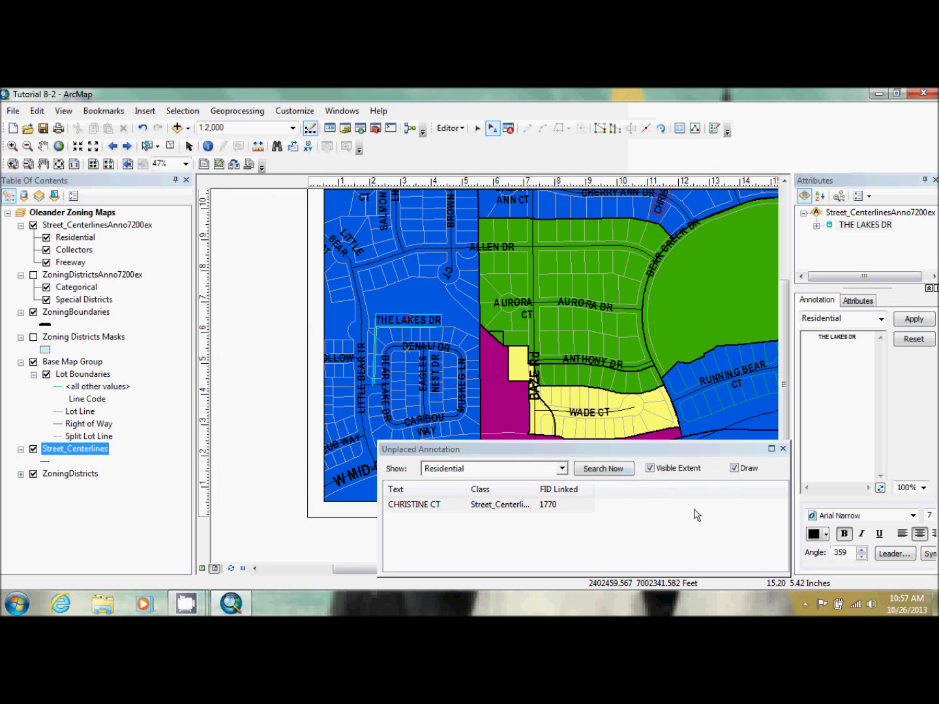
pyautogui.click(173, 146)
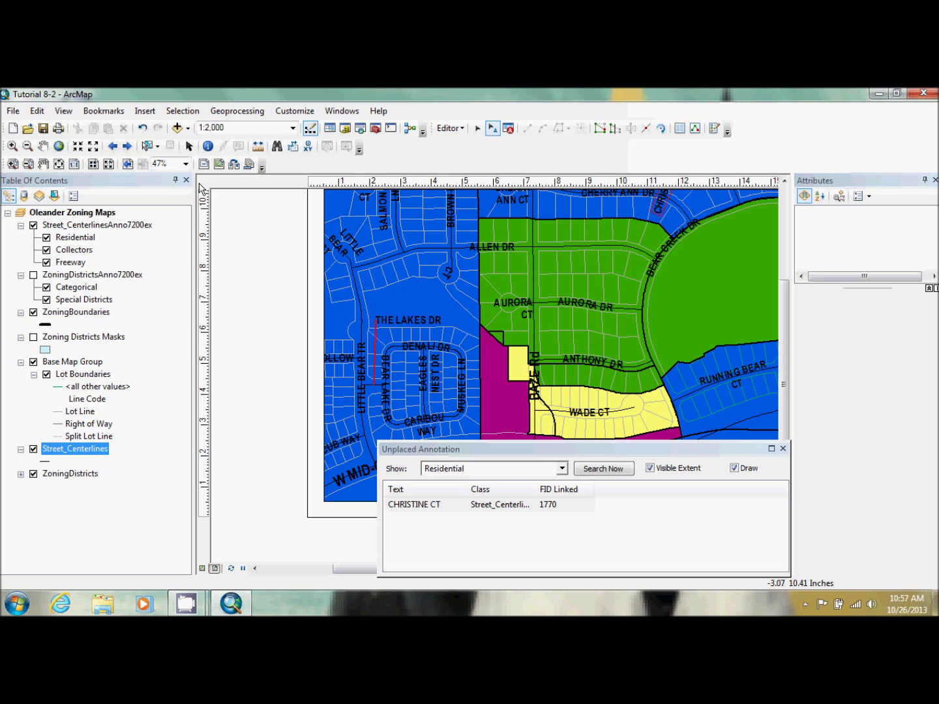
# - Turn off the drawing of unplaced annotation on the map and close the Unplaced Annotation window
pyautogui.click(403, 320)
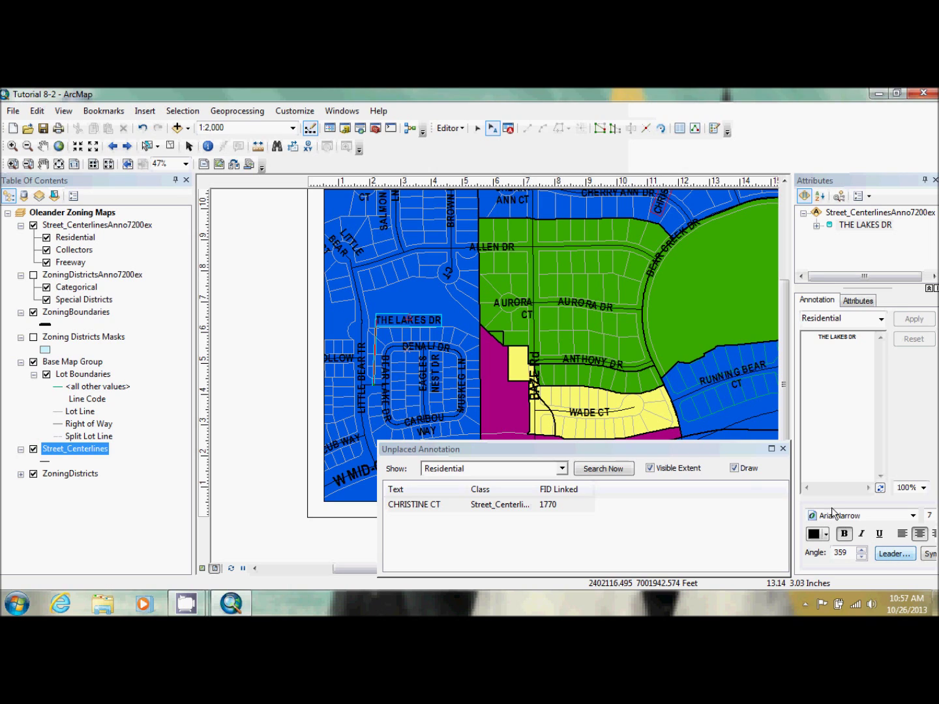
pyautogui.click(737, 469)
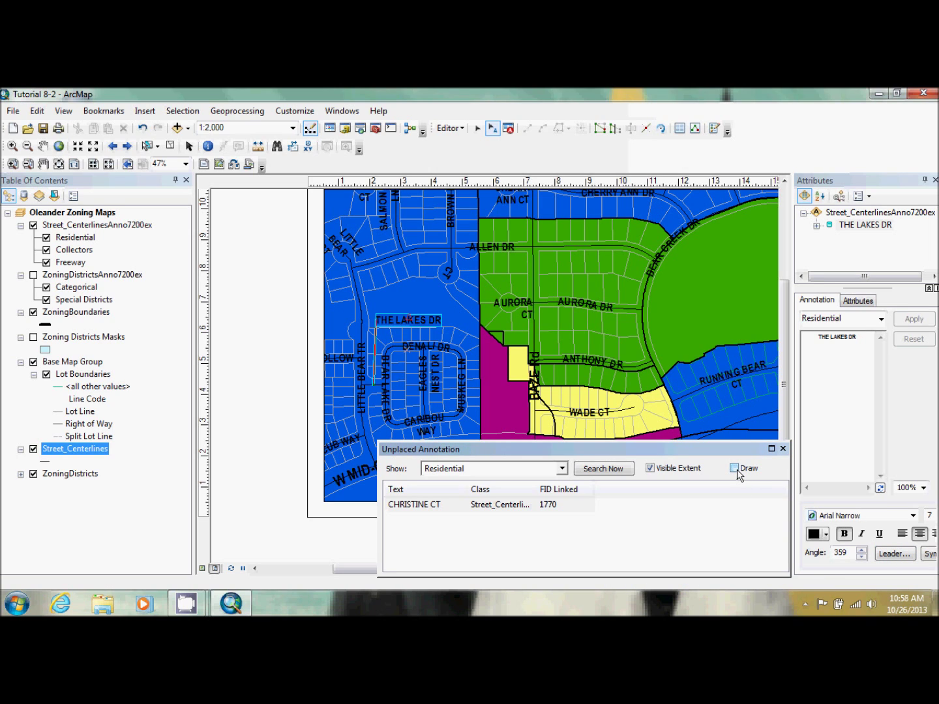
pyautogui.click(784, 449)
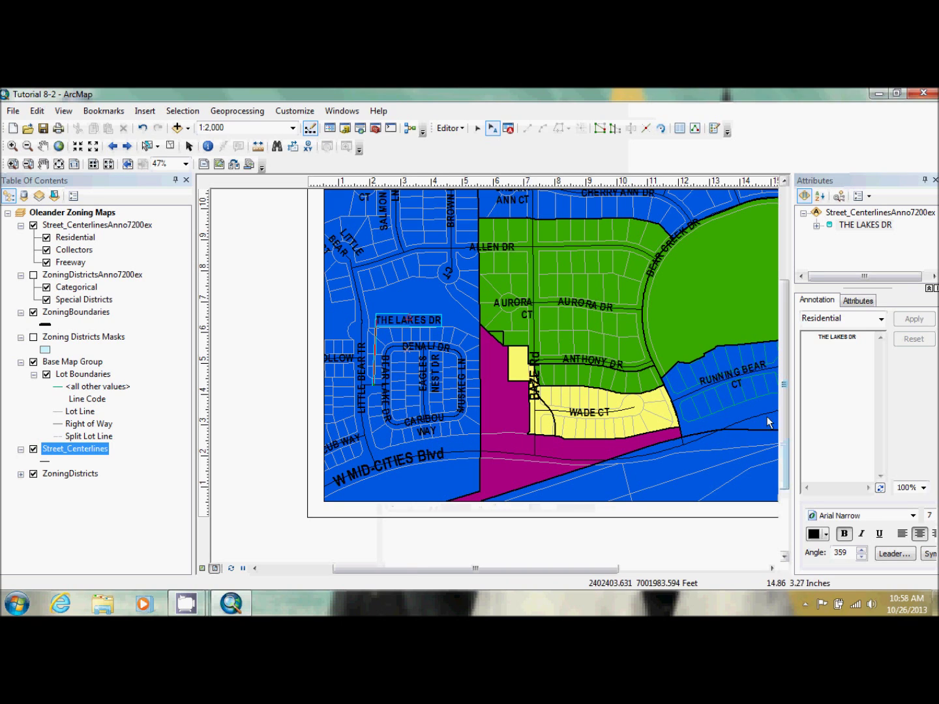
# - Stop the edit session and save the annotation edits
pyautogui.click(462, 133)
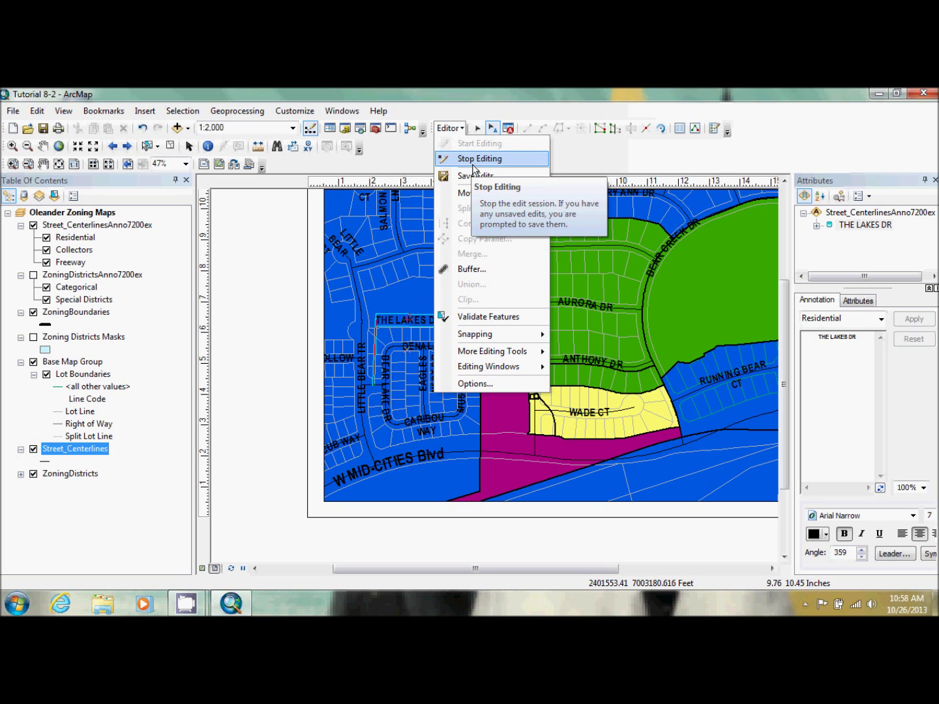
pyautogui.click(477, 159)
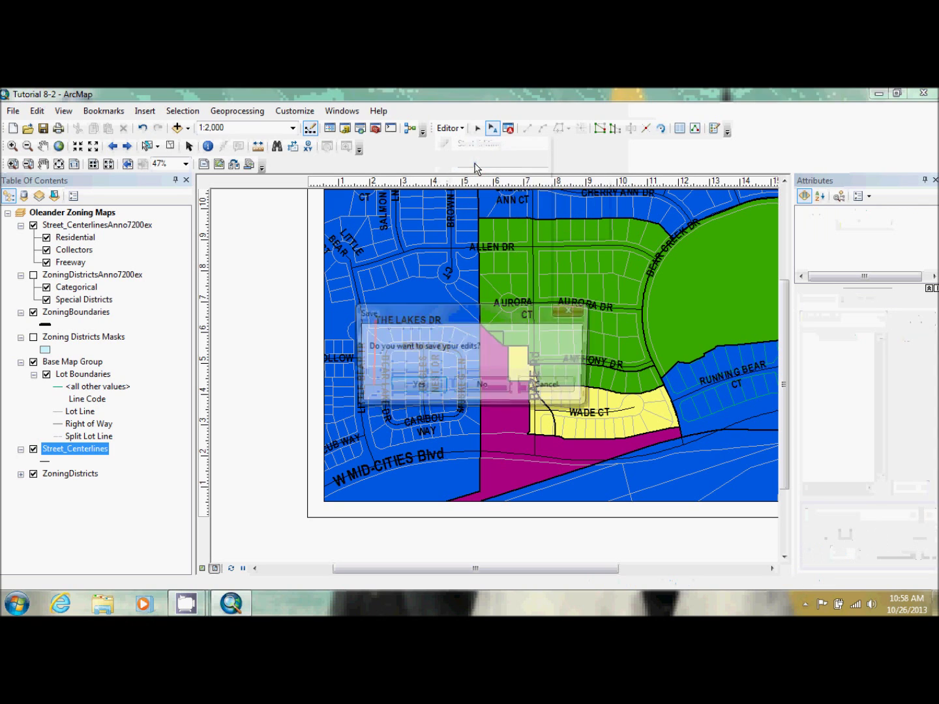
pyautogui.click(426, 387)
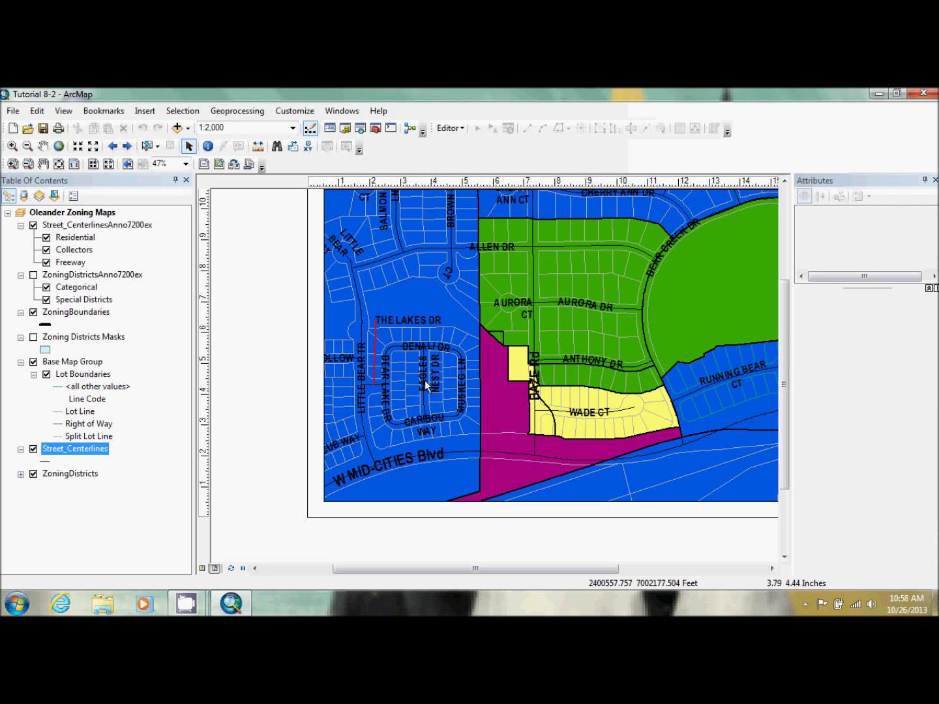
# - Go to the Street 4 bookmark and start a new edit session on the Street_Centerlines layer
pyautogui.click(98, 116)
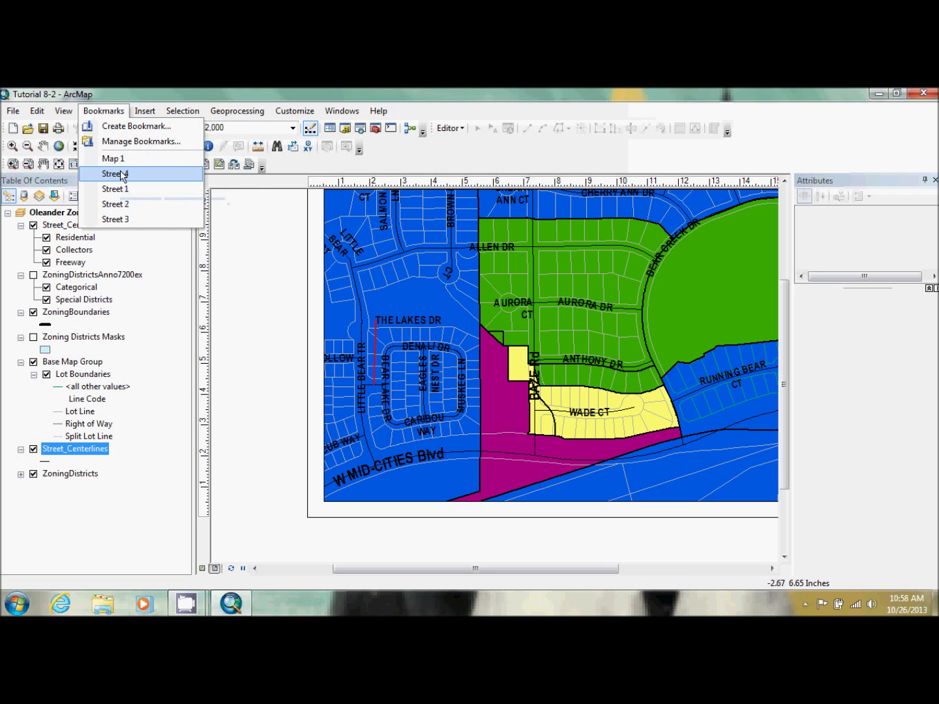
pyautogui.click(121, 173)
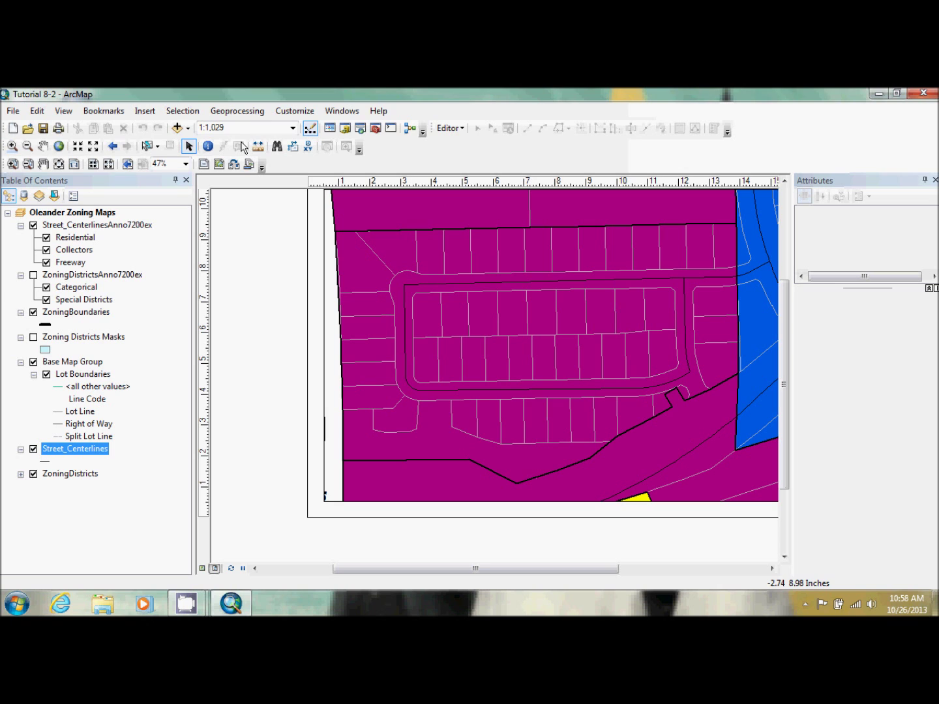
pyautogui.click(457, 130)
pyautogui.click(463, 144)
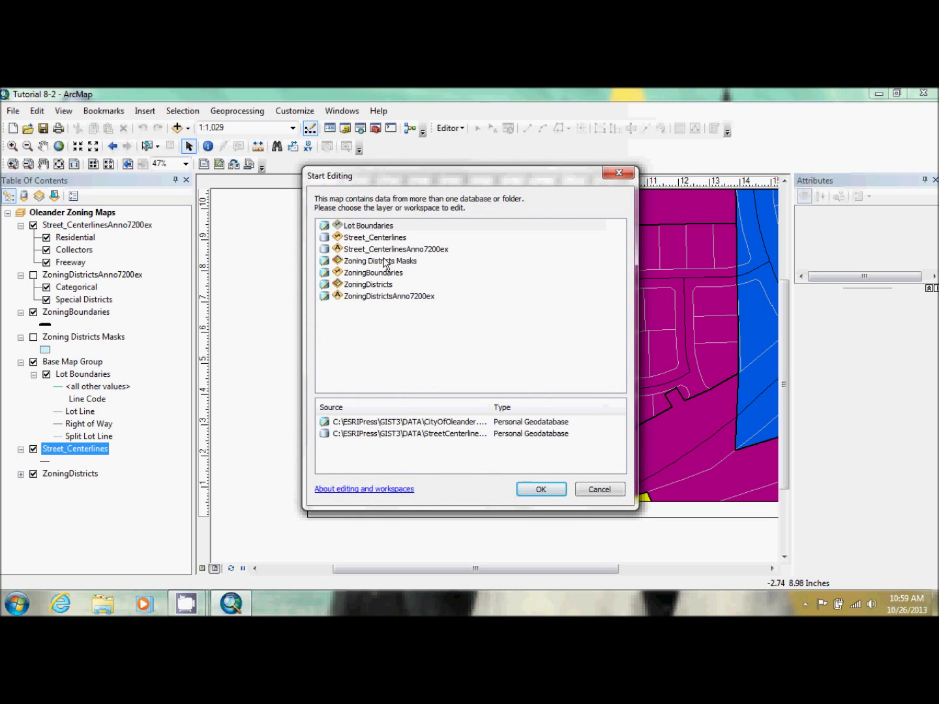
pyautogui.click(382, 238)
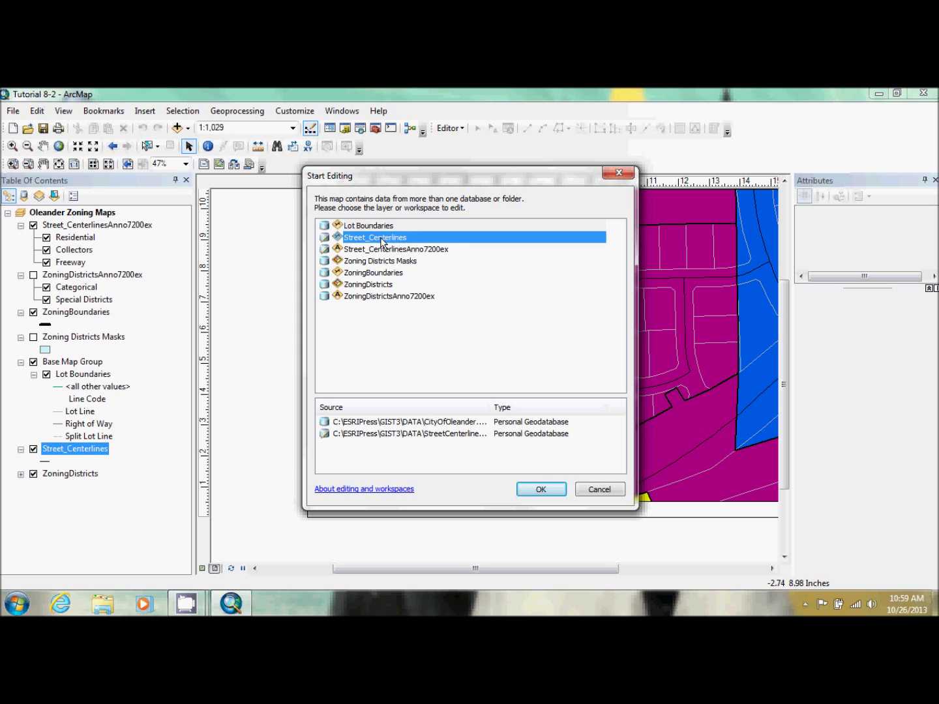
pyautogui.click(553, 489)
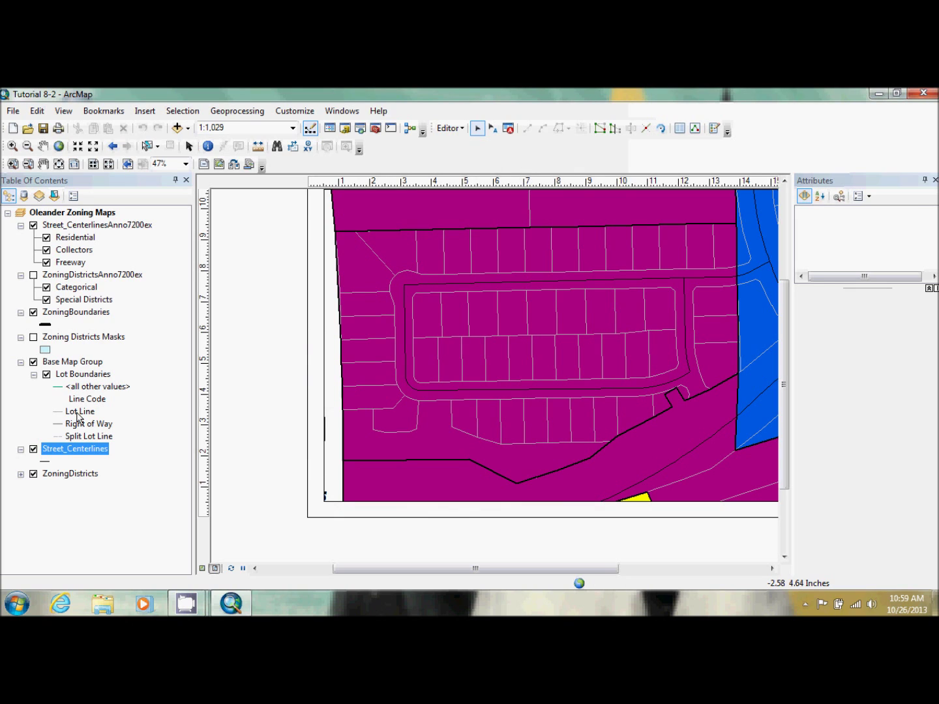
# - Make Street_Centerlines the only selectable layer
pyautogui.rightClick(69, 450)
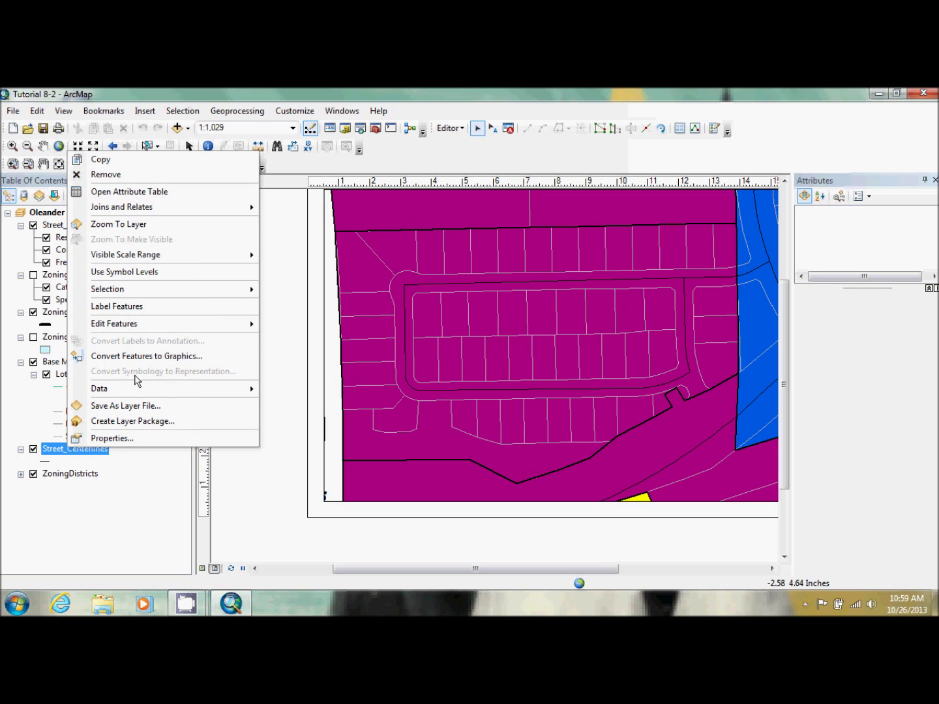
pyautogui.moveTo(156, 292)
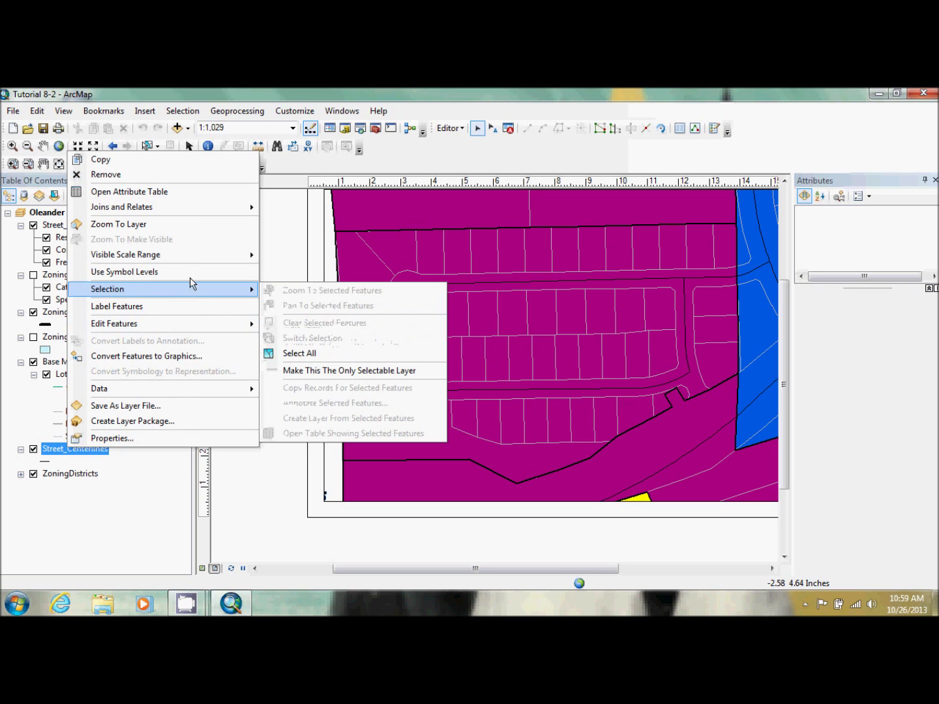
pyautogui.click(360, 370)
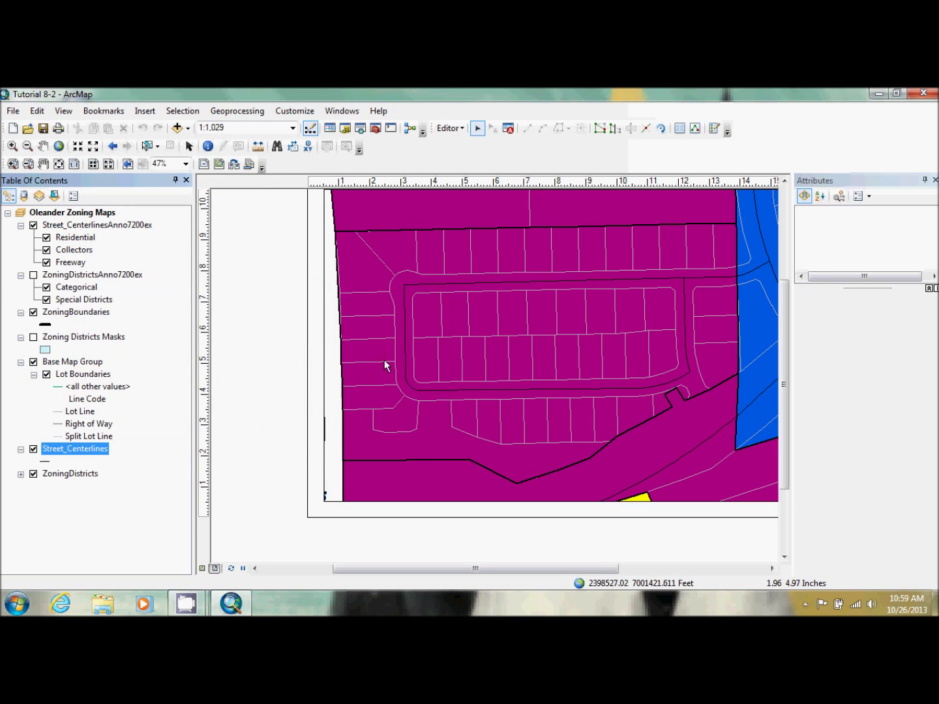
# - Select the five centerline segments of HIGH HAWK, LOST VALLEY and BLACK BEAR that form the residential loop and its entrance
pyautogui.click(521, 282)
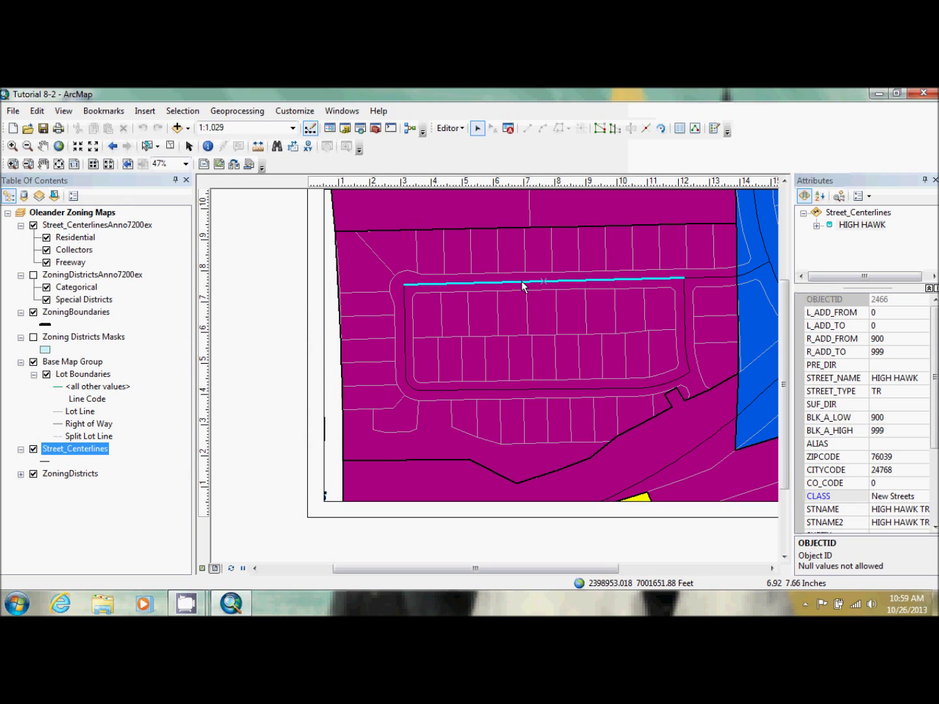
pyautogui.click(404, 333)
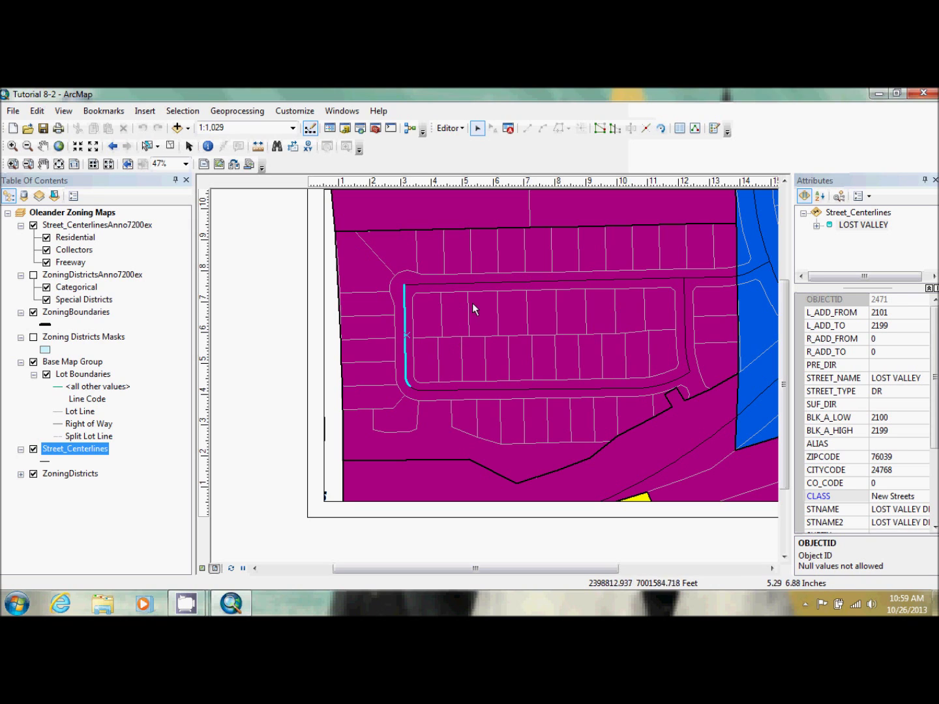
pyautogui.keyDown('shift'); pyautogui.click(488, 283); pyautogui.keyUp('shift')
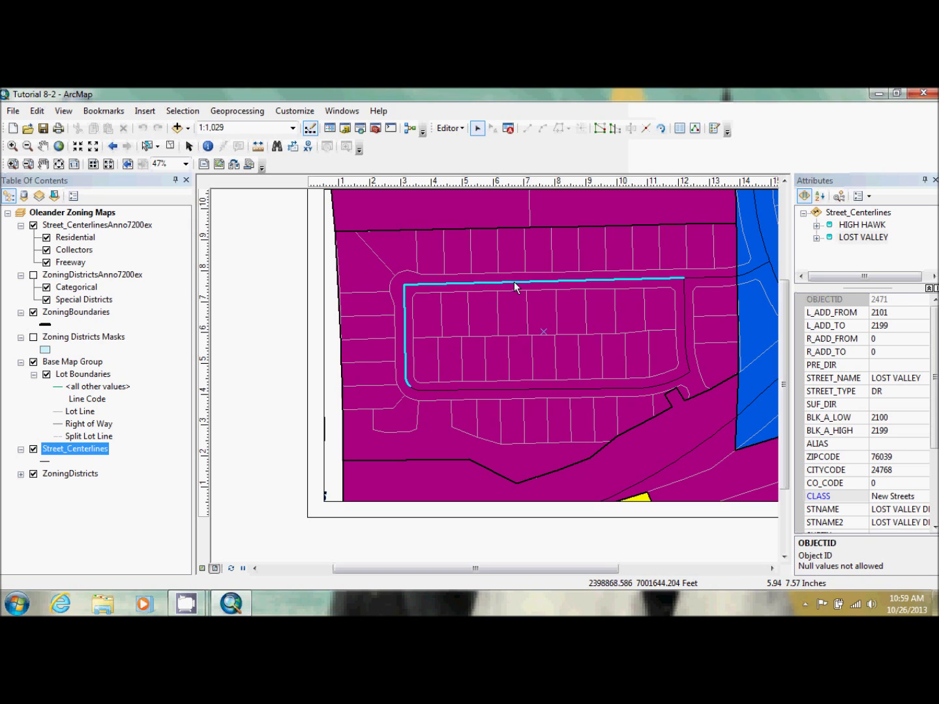
pyautogui.keyDown('shift'); pyautogui.click(702, 281); pyautogui.keyUp('shift')
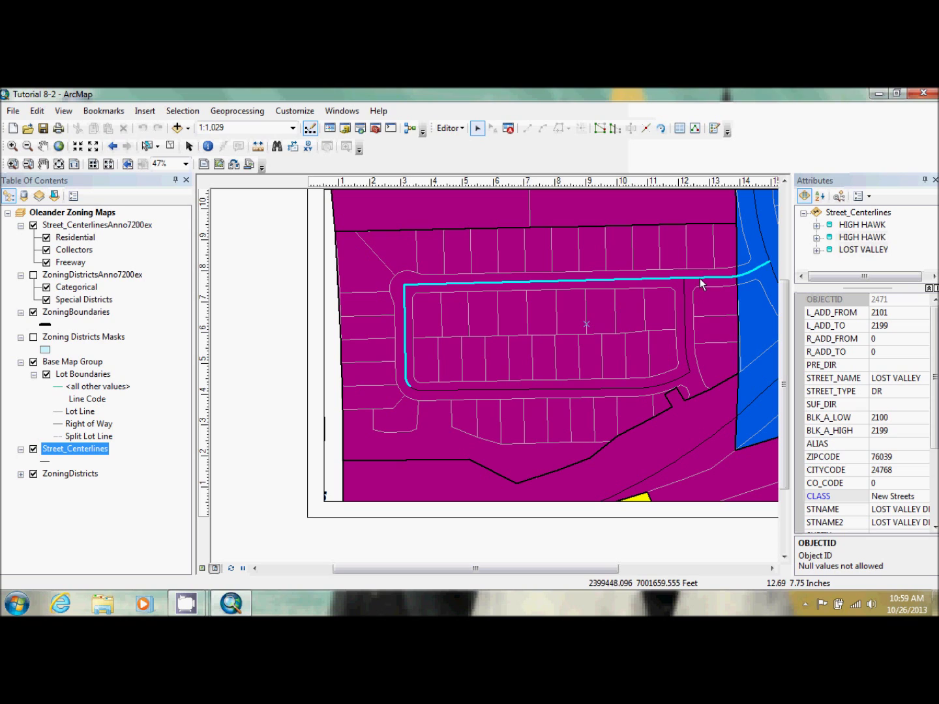
pyautogui.keyDown('shift'); pyautogui.click(685, 322); pyautogui.keyUp('shift')
pyautogui.keyDown('shift'); pyautogui.click(607, 389); pyautogui.keyUp('shift')
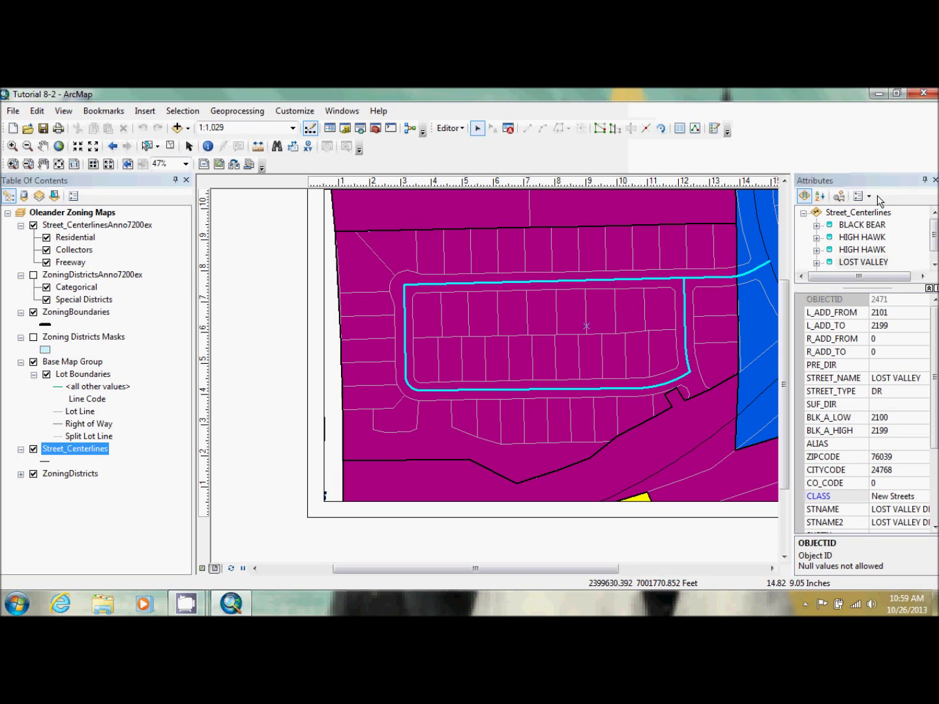
# - Set the CLASS of the BLACK BEAR segment to Residentials and accept the new subtype's default attributes
pyautogui.click(861, 225)
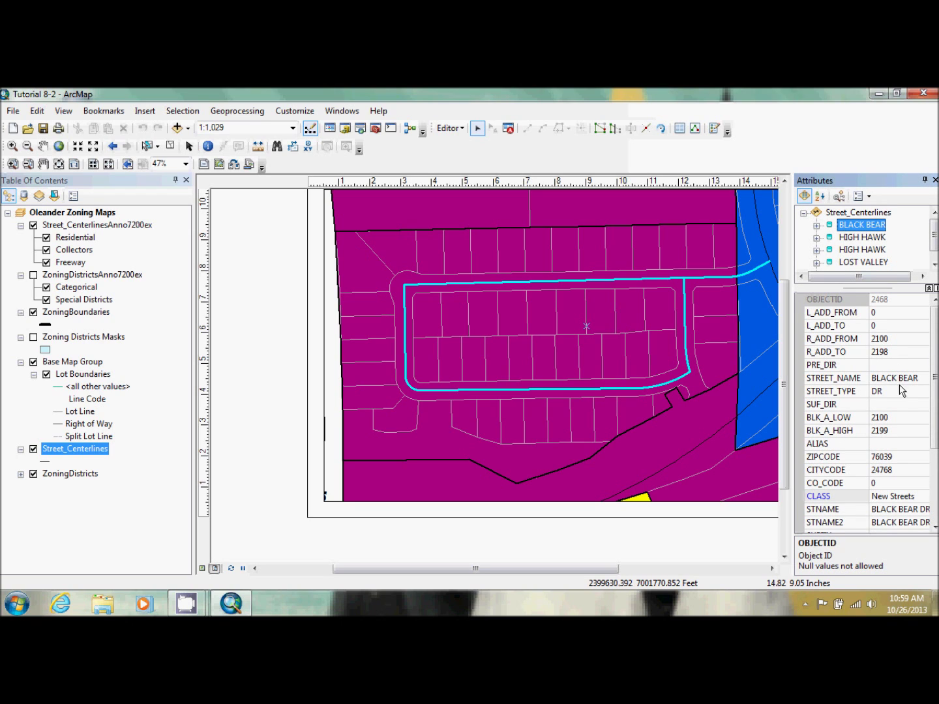
pyautogui.click(892, 499)
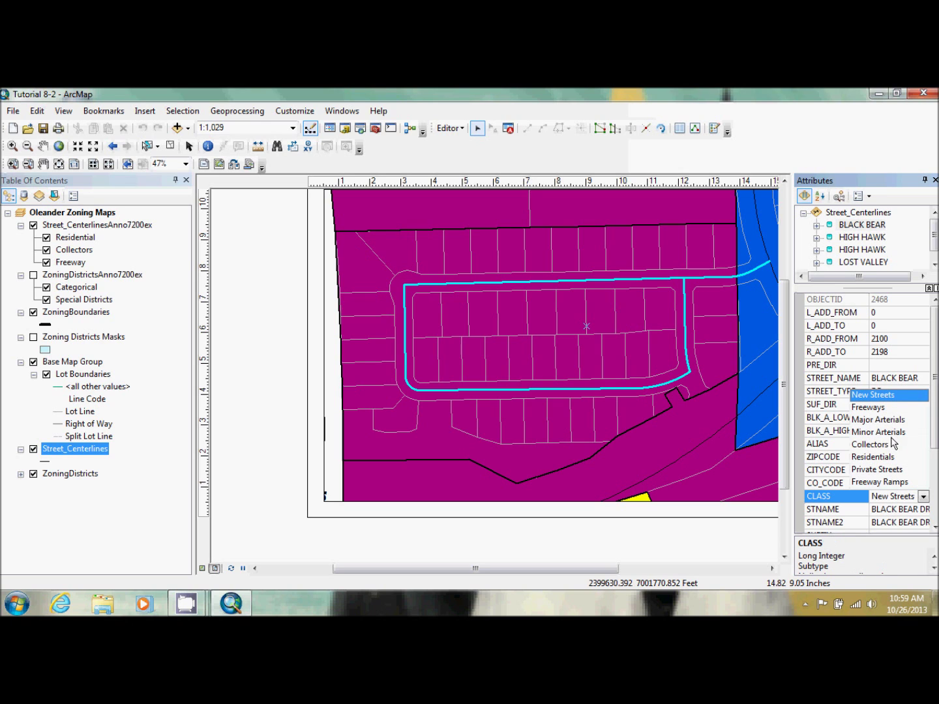
pyautogui.click(879, 459)
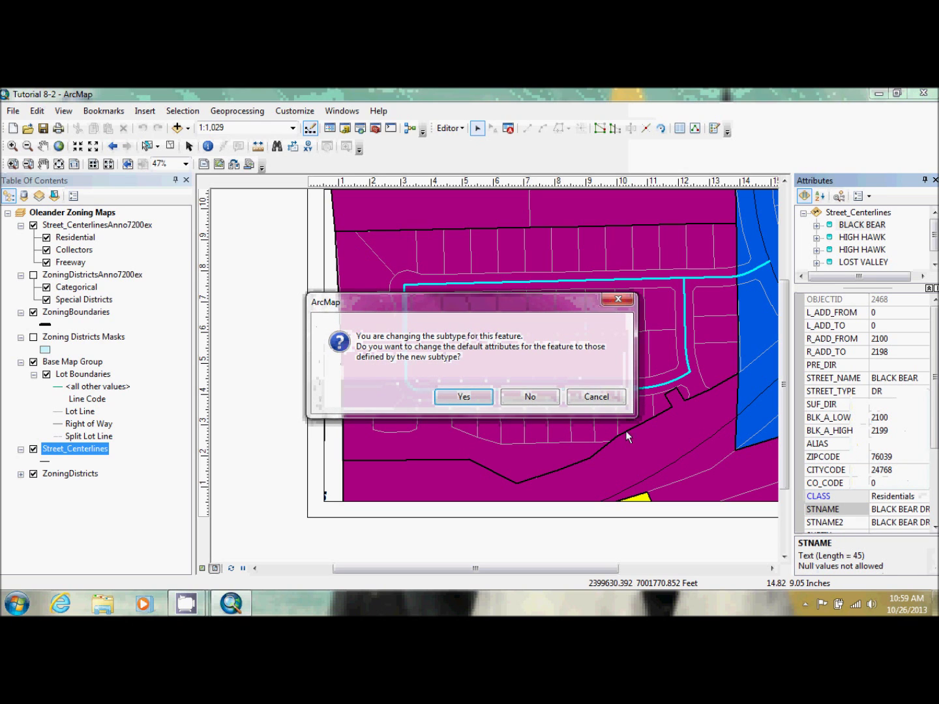
pyautogui.click(469, 405)
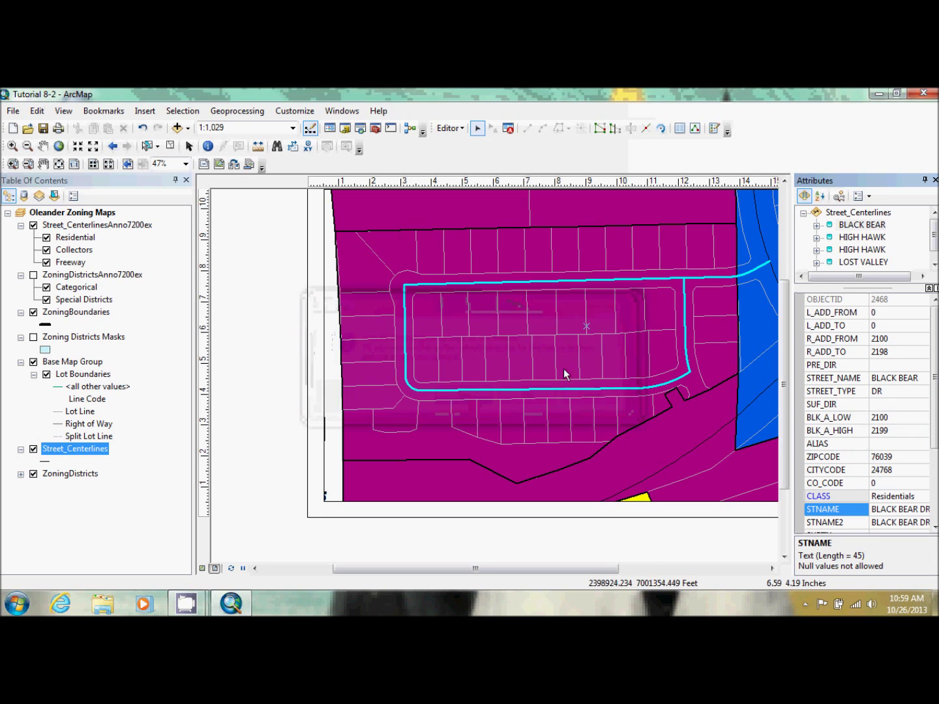
# - Set the CLASS of both HIGH HAWK segments to Residentials, accepting the new subtype's default attributes for each
pyautogui.click(867, 238)
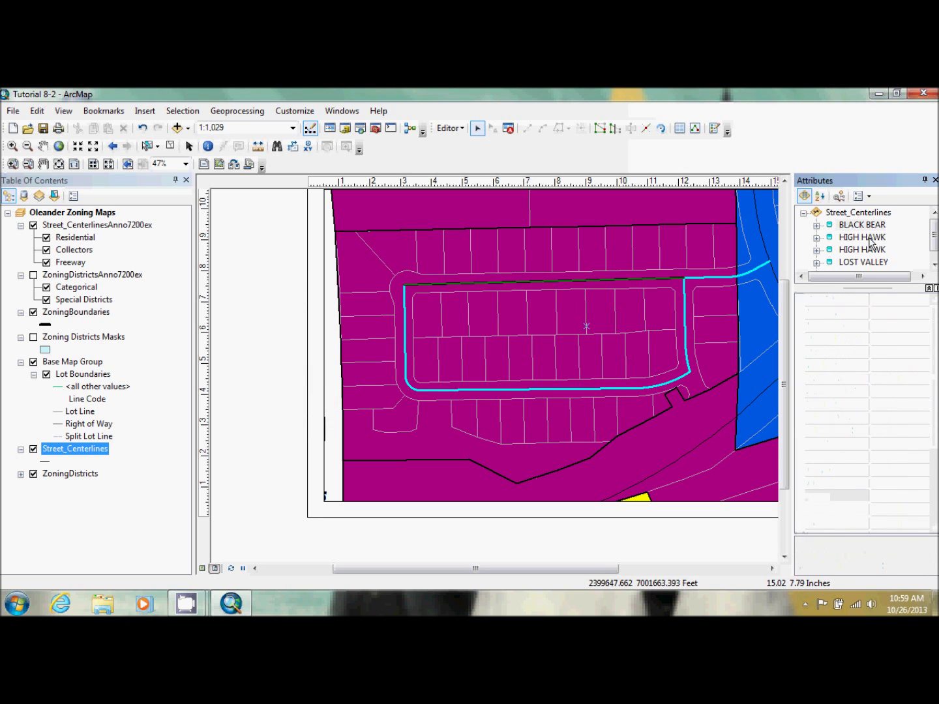
pyautogui.click(894, 496)
pyautogui.click(896, 496)
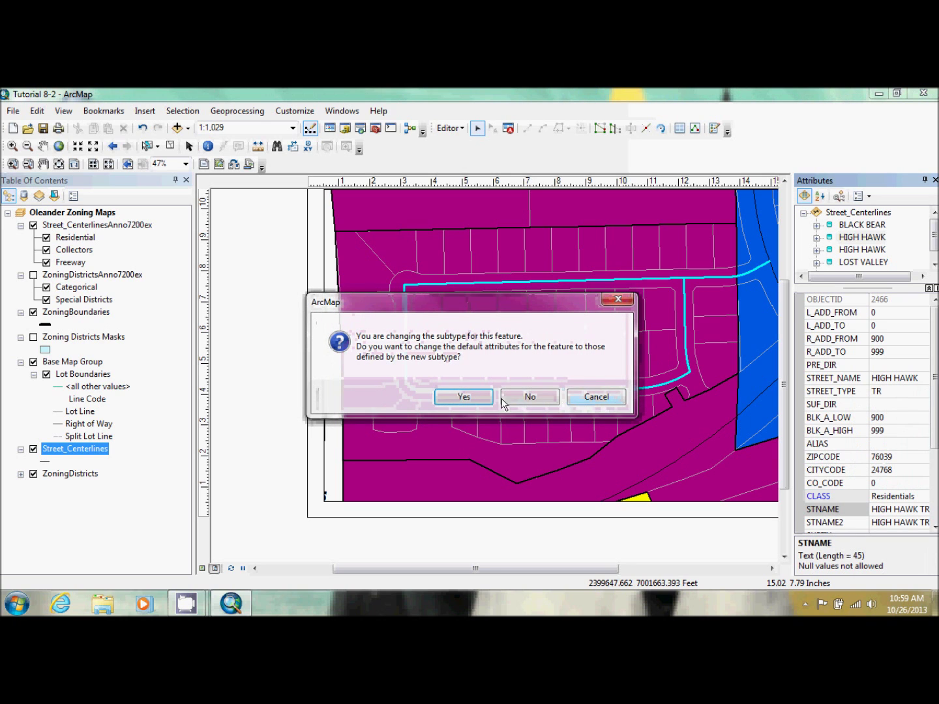
pyautogui.click(462, 396)
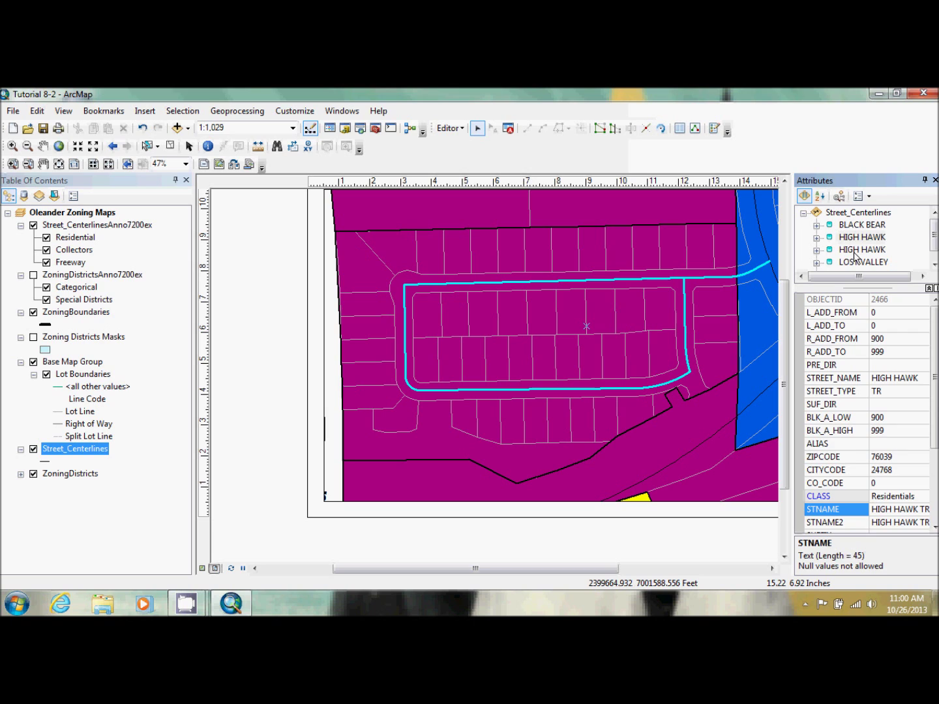
pyautogui.click(848, 250)
pyautogui.click(892, 498)
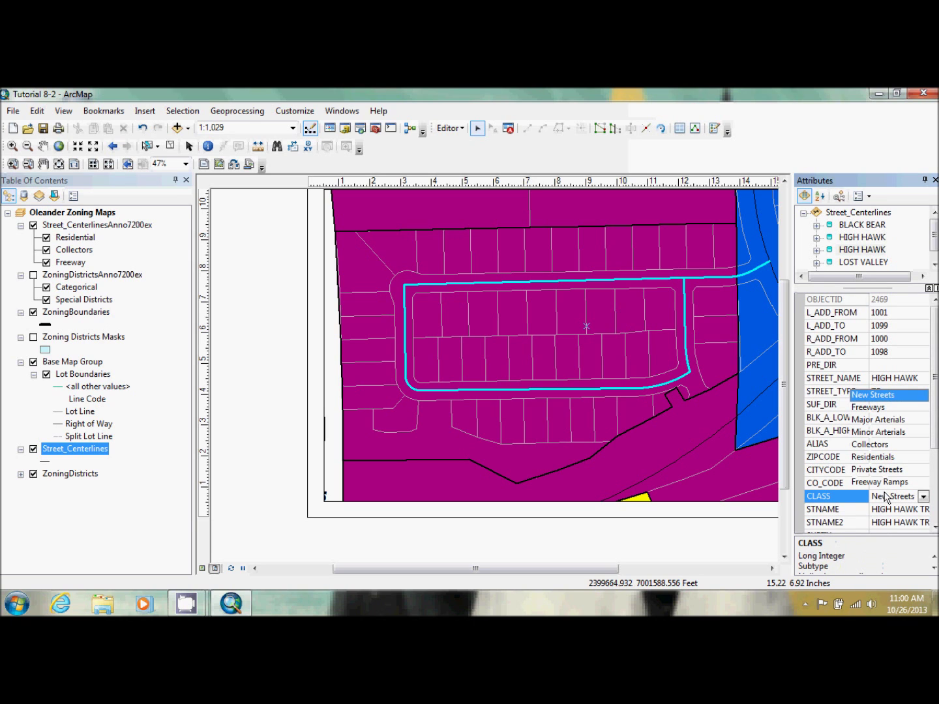
pyautogui.click(884, 461)
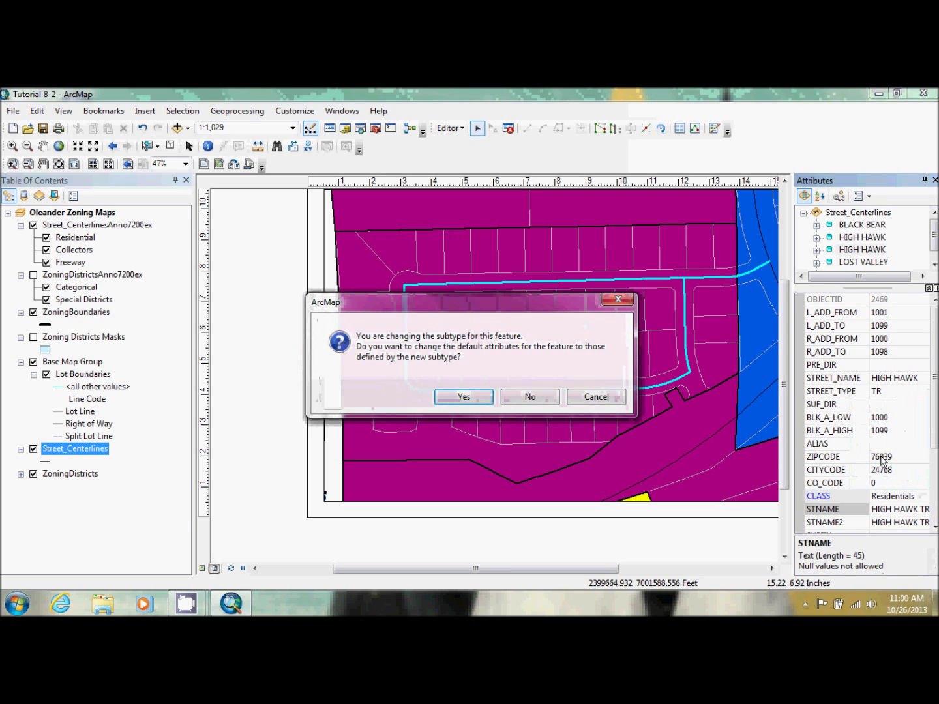
pyautogui.click(475, 396)
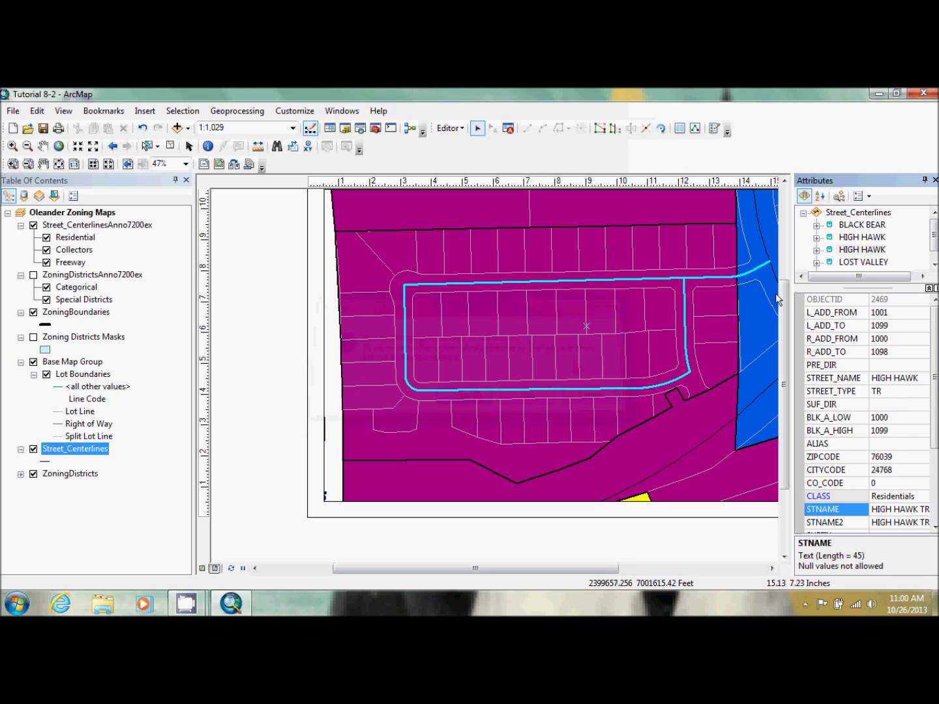
# - Set the CLASS of both LOST VALLEY segments to Residentials with the subtype's default attributes, and close the Attributes window
pyautogui.click(859, 263)
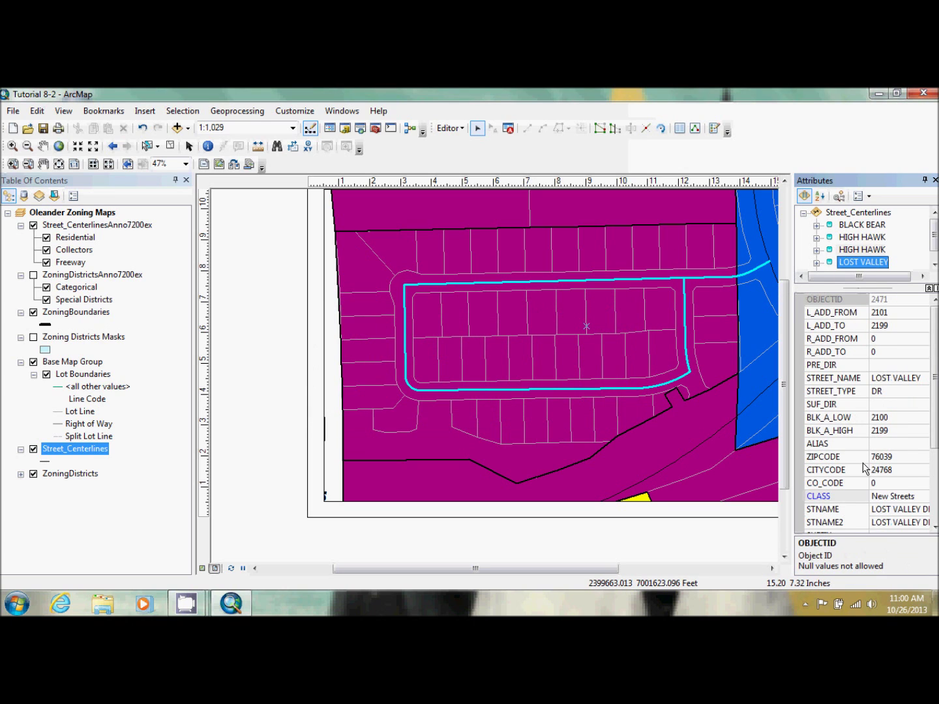
pyautogui.click(892, 497)
pyautogui.click(882, 459)
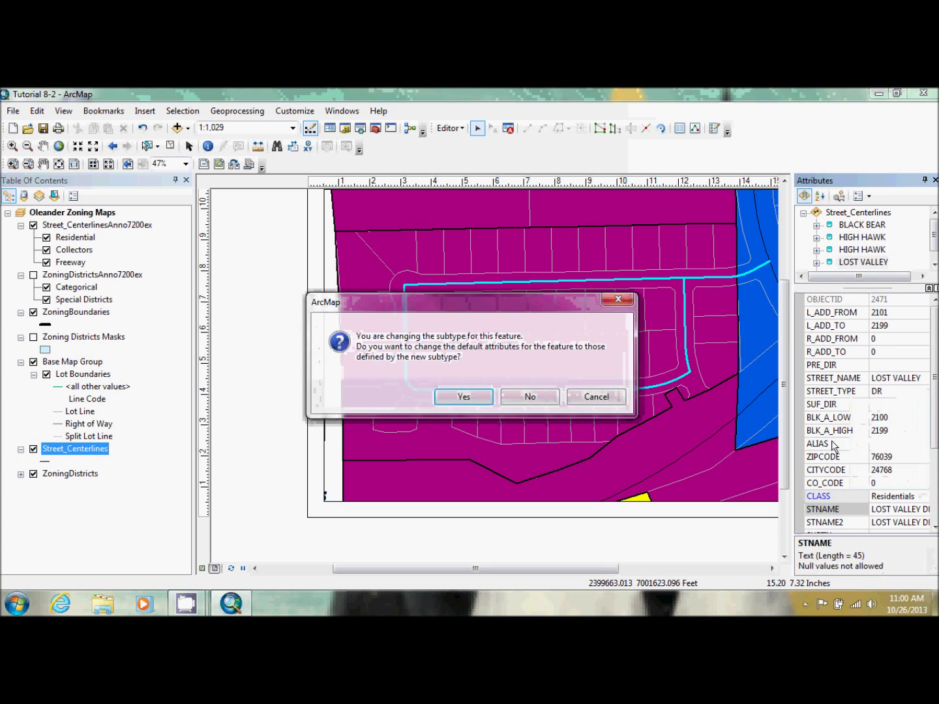
pyautogui.click(467, 399)
pyautogui.click(933, 264)
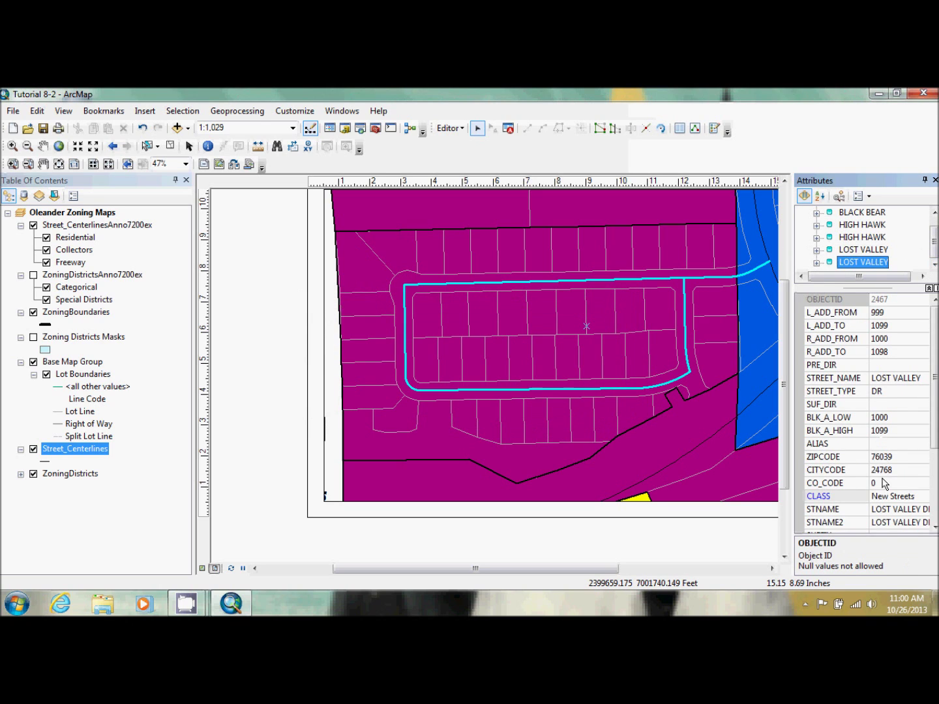
pyautogui.click(894, 497)
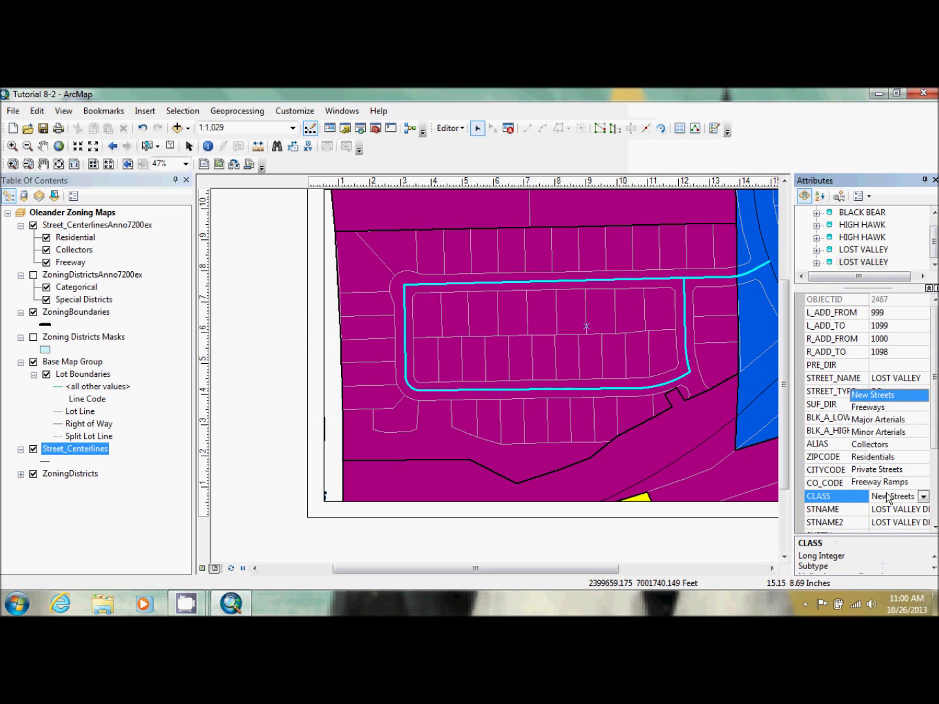
pyautogui.click(878, 457)
pyautogui.click(463, 397)
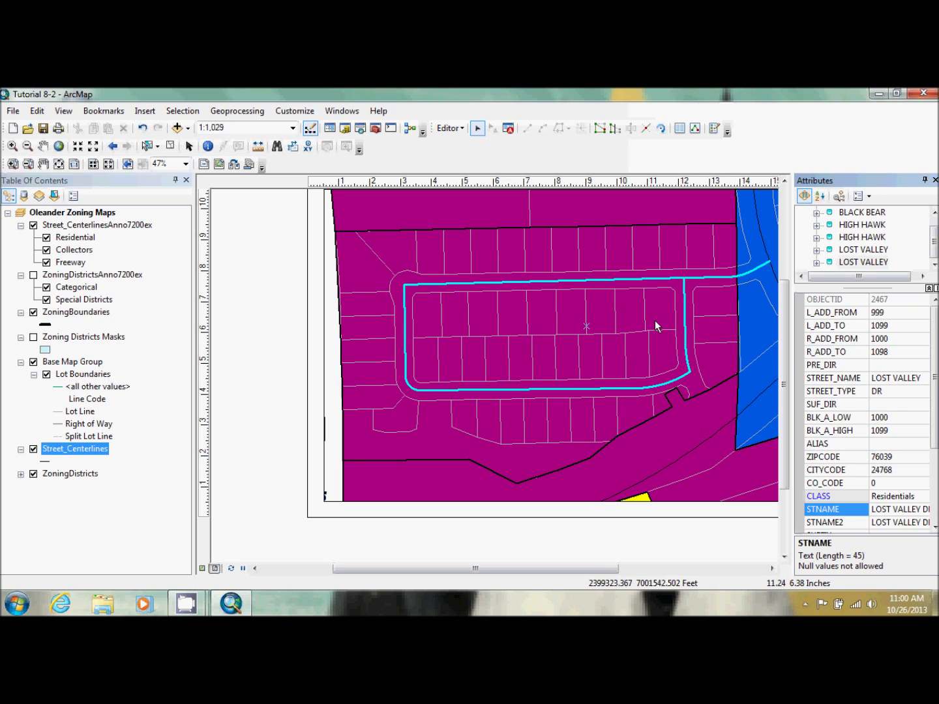
pyautogui.click(935, 180)
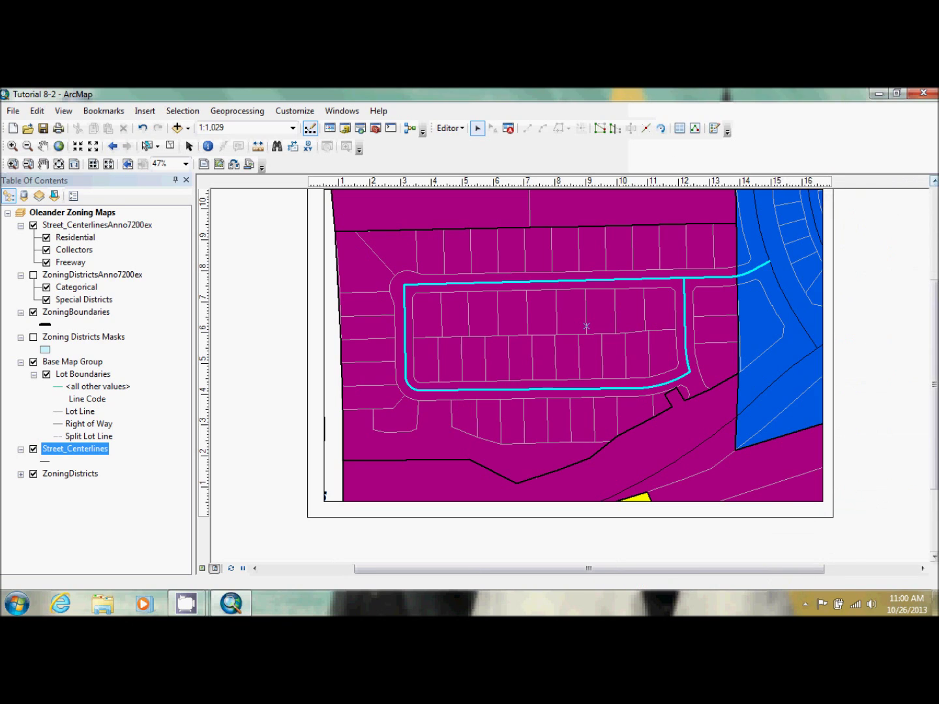
# - Save the centerline edits and clear the selection
pyautogui.click(457, 128)
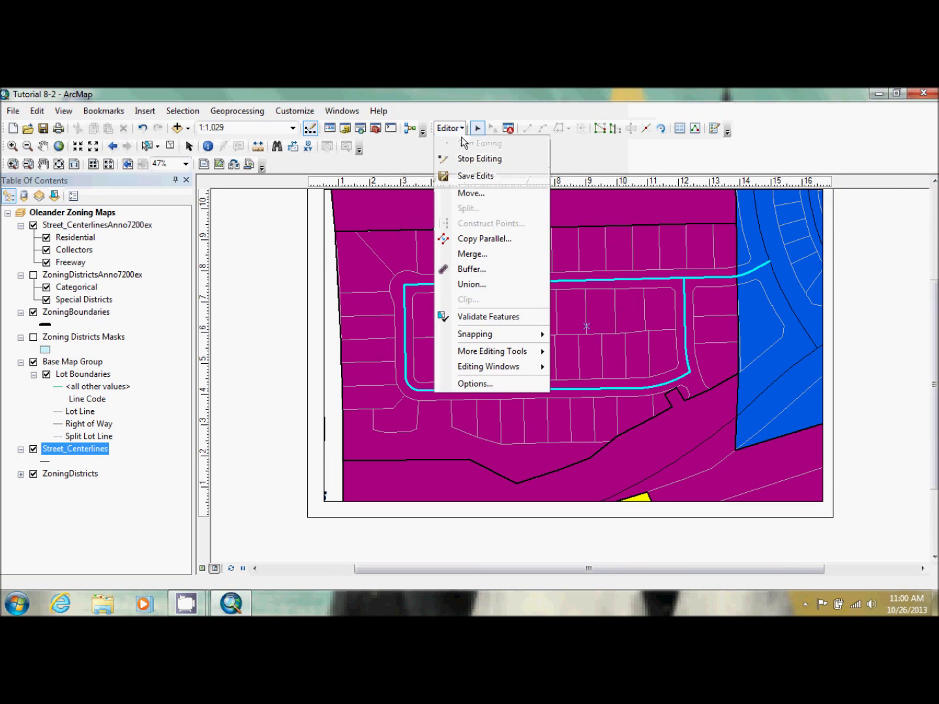
pyautogui.click(475, 176)
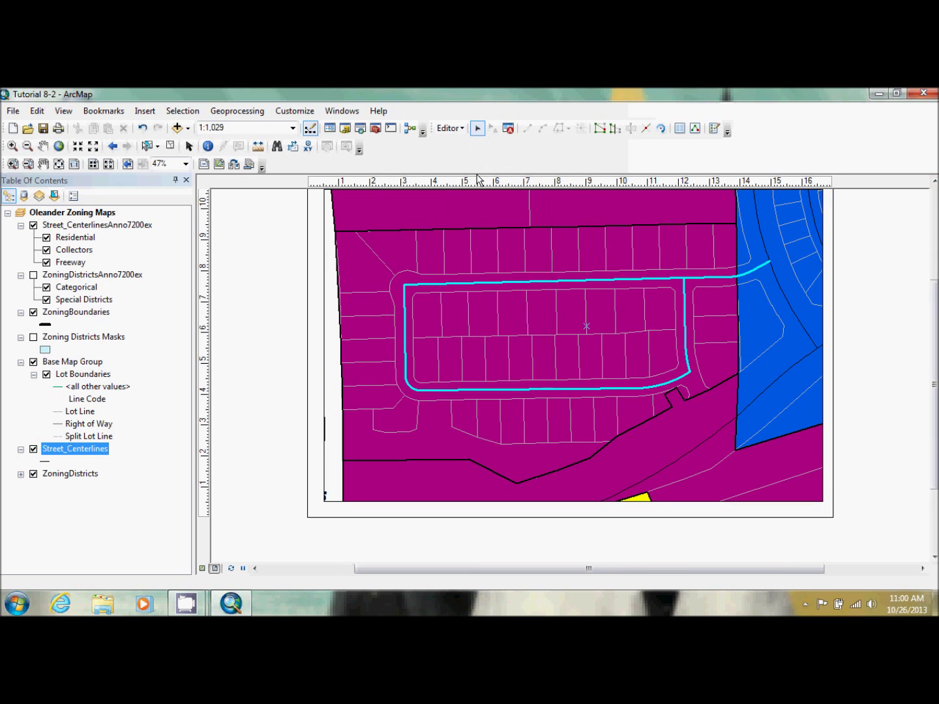
pyautogui.click(273, 325)
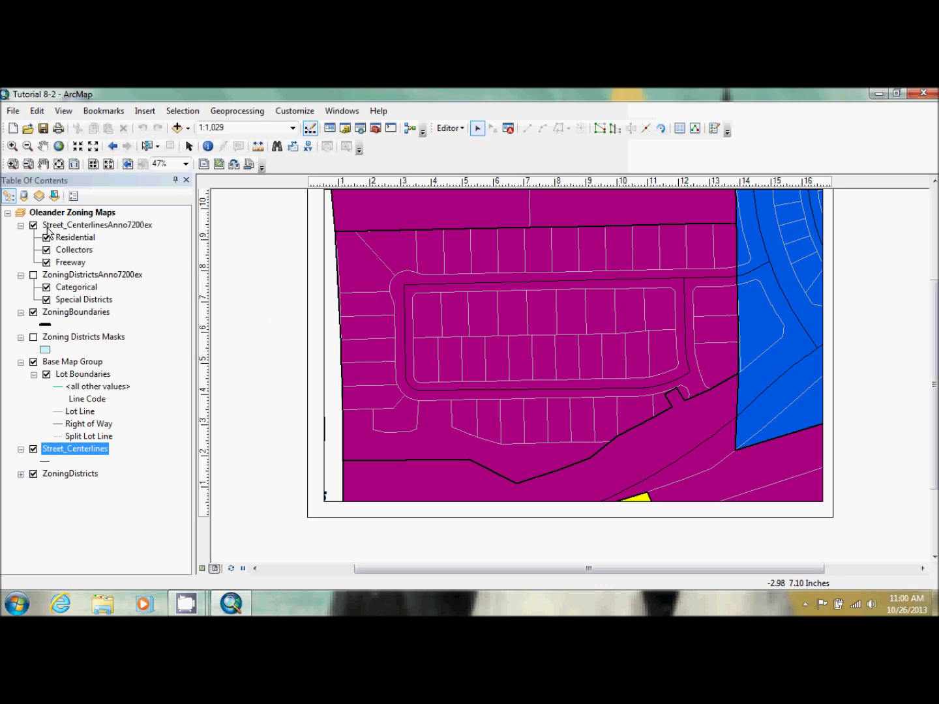
# - Make the Street_CenterlinesAnno7200ex layer selectable too, and return the table of contents to its drawing-order listing
pyautogui.click(56, 195)
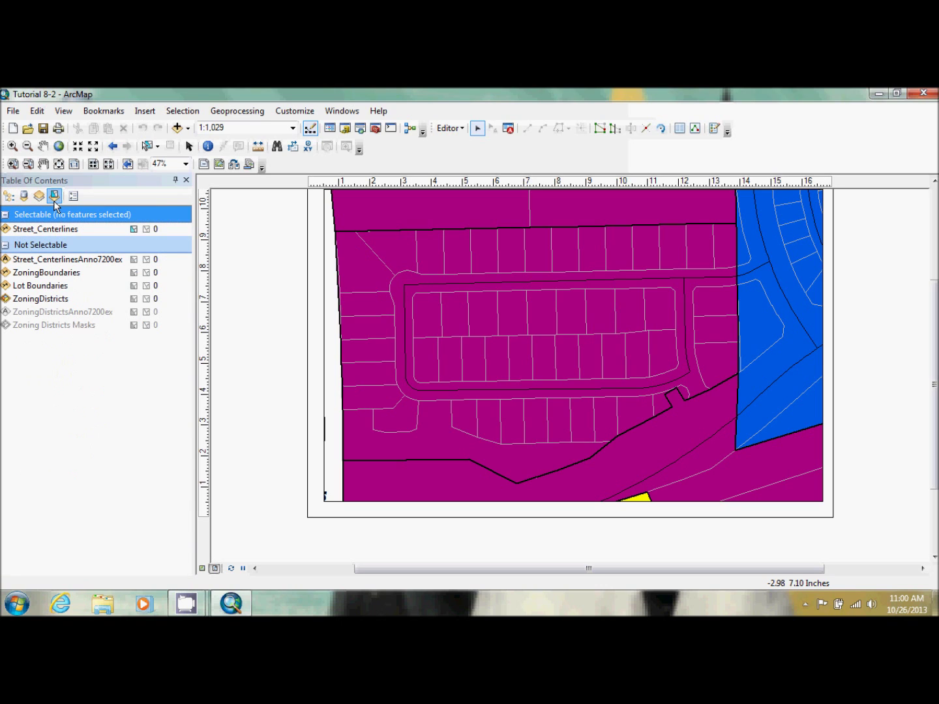
pyautogui.click(133, 260)
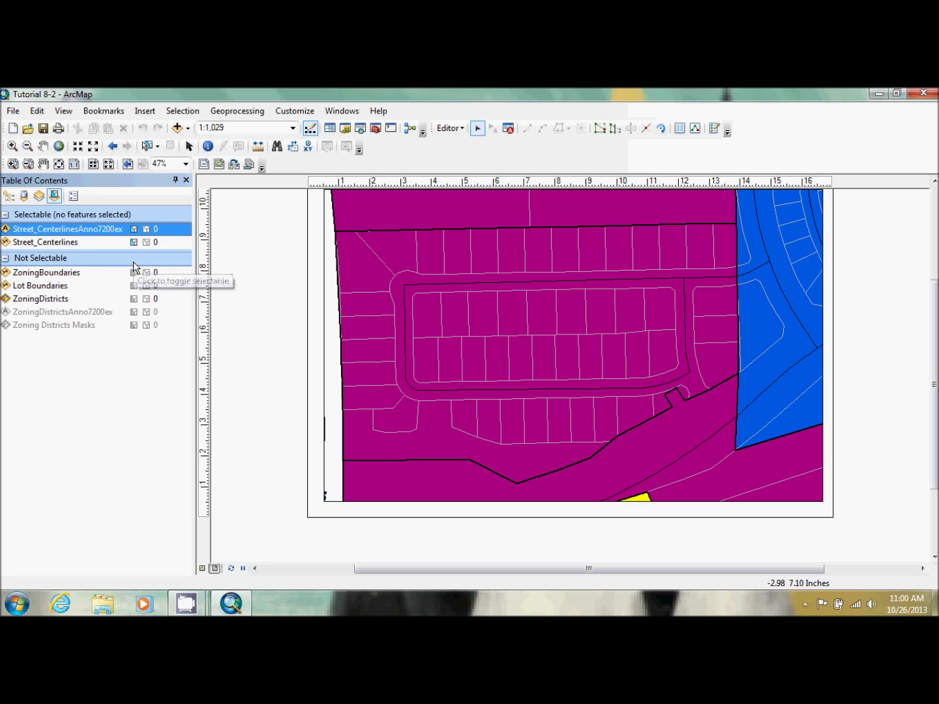
pyautogui.click(9, 197)
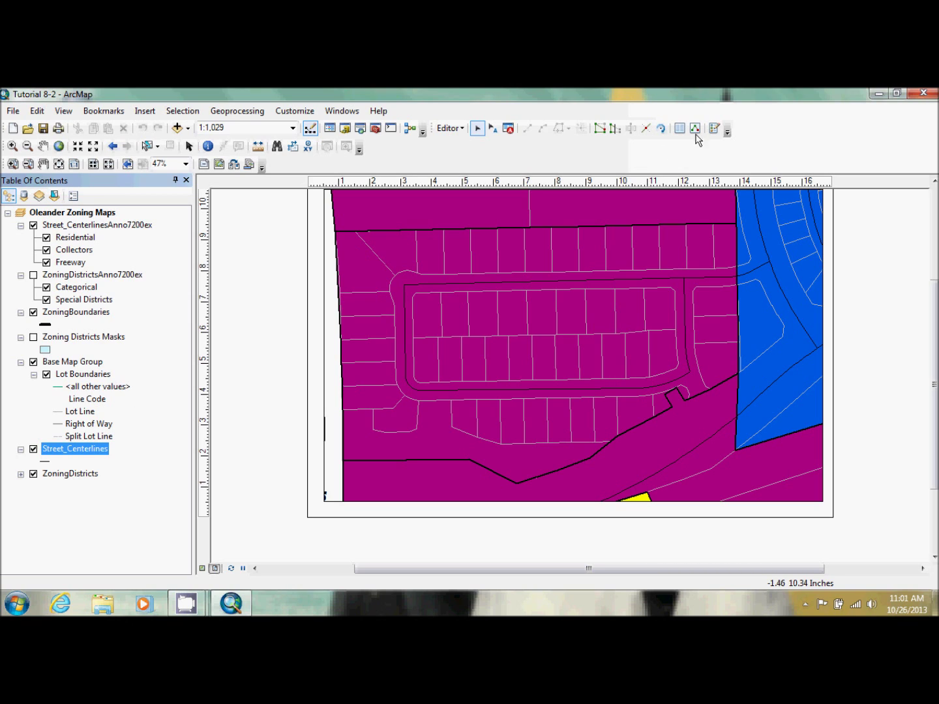
# - Open the Create Features window and choose the Residential annotation template of Street_CenterlinesAnno7200ex with the Follow Feature construction tool
pyautogui.click(93, 226)
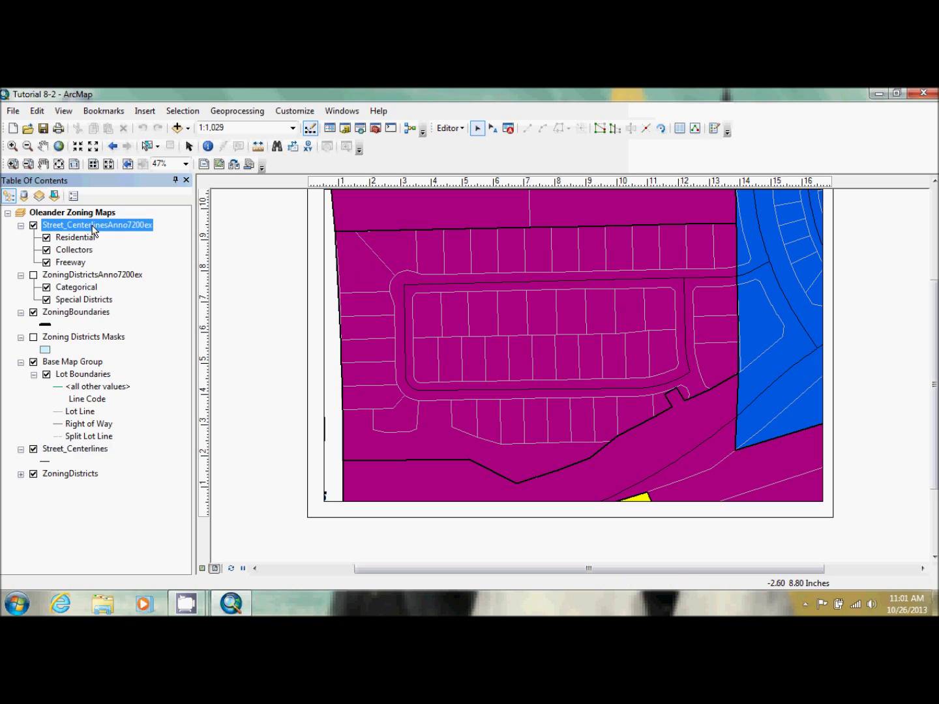
pyautogui.click(713, 132)
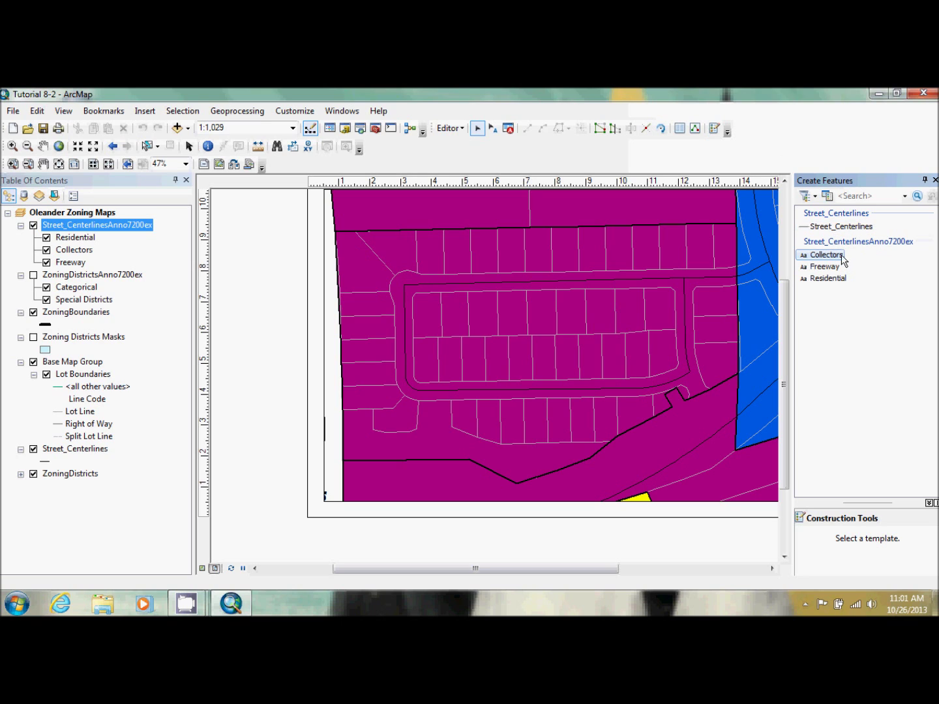
pyautogui.click(824, 255)
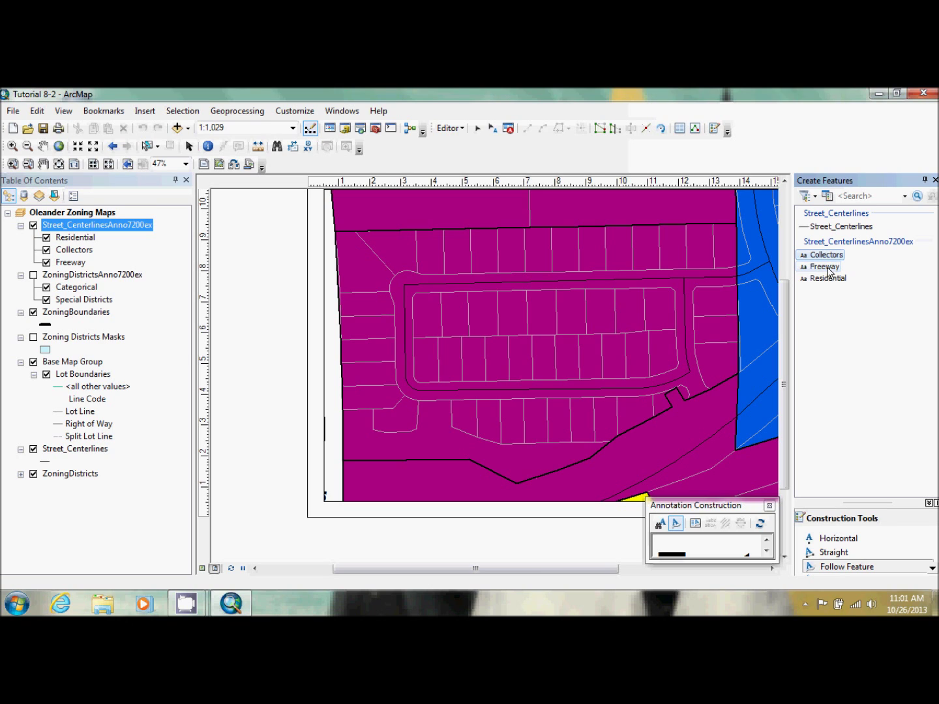
pyautogui.click(835, 281)
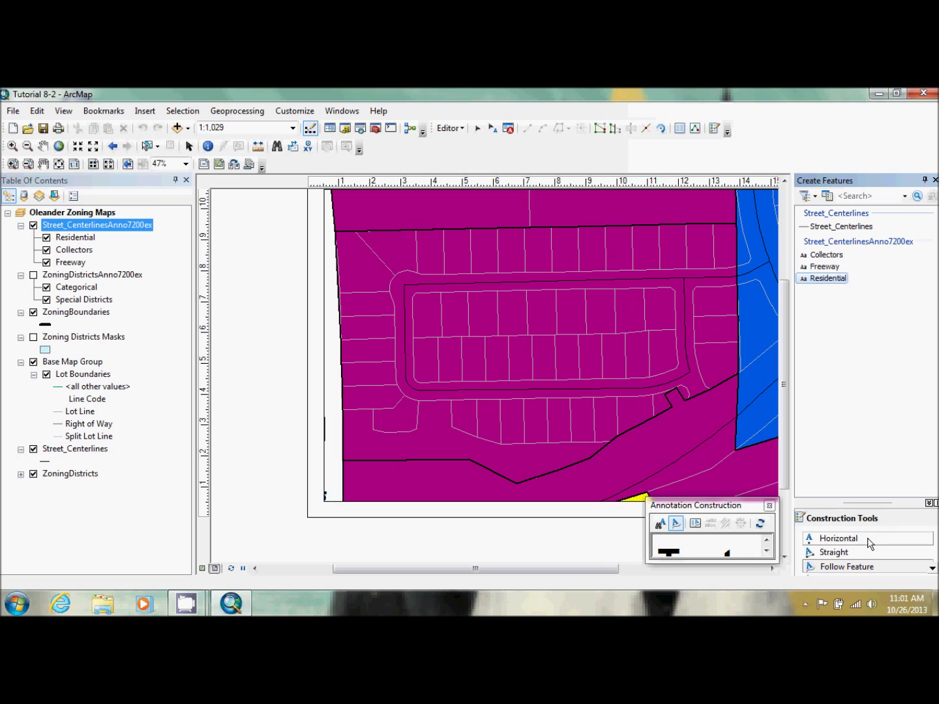
pyautogui.click(859, 571)
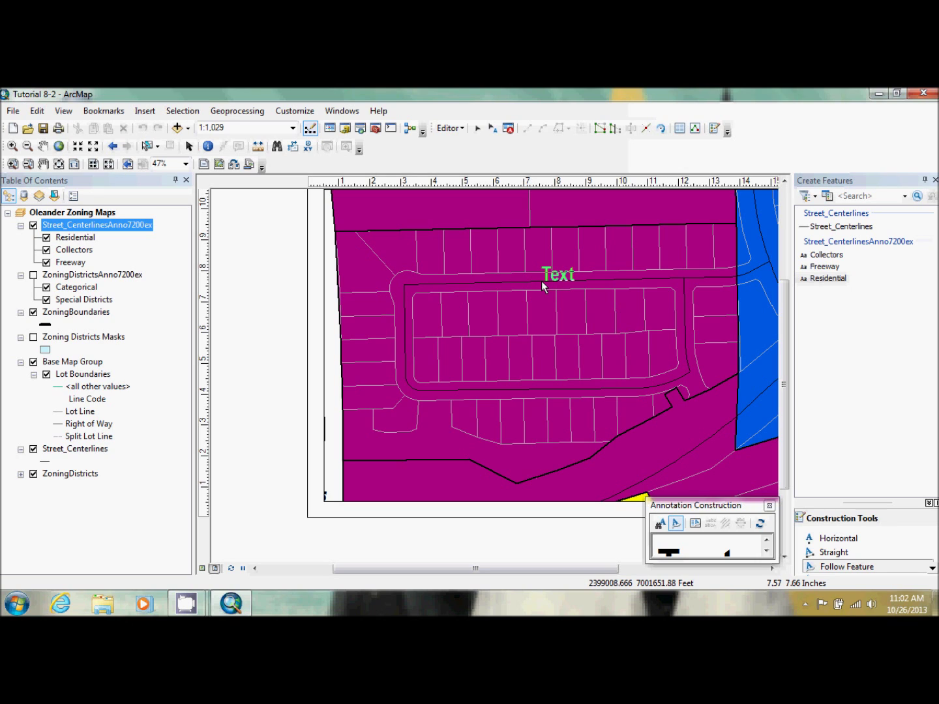
# - Pick up the HIGH HAWK TR street name and place it as Residential annotation following the upper east-west centerline
pyautogui.press('w')
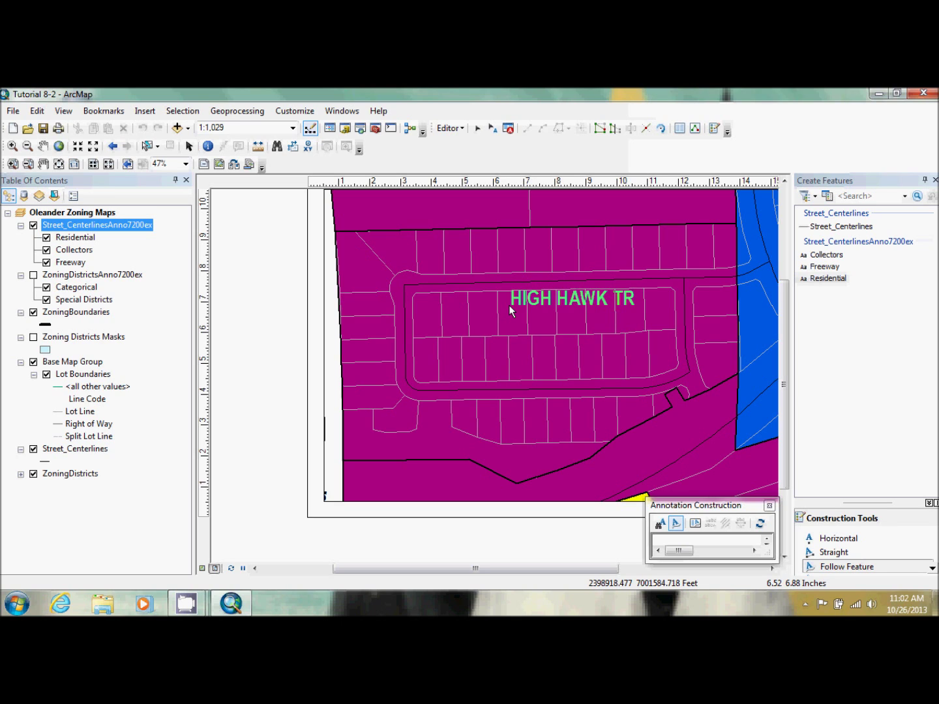
pyautogui.click(481, 285)
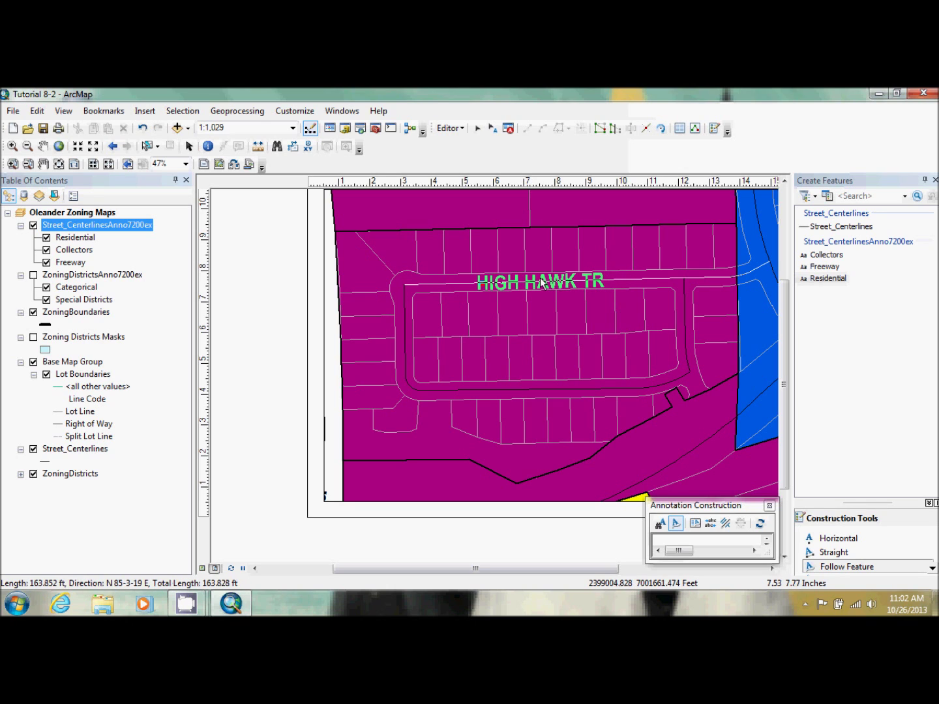
pyautogui.click(541, 282)
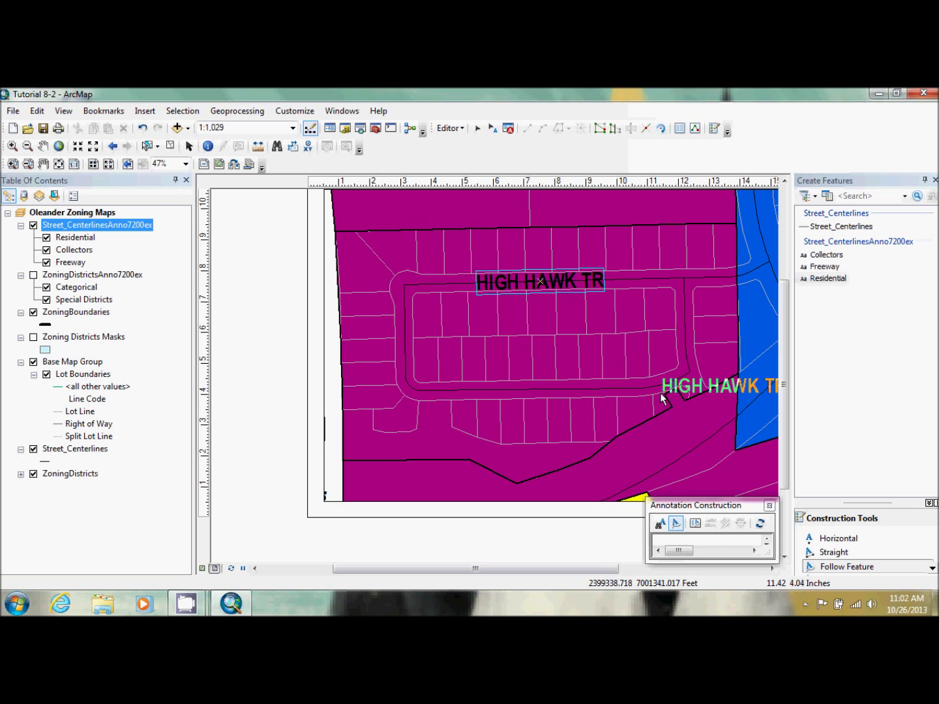
# - Try placing a Residential annotation along the lower loop street's centerline, still using the HIGH HAWK TR text
pyautogui.click(833, 283)
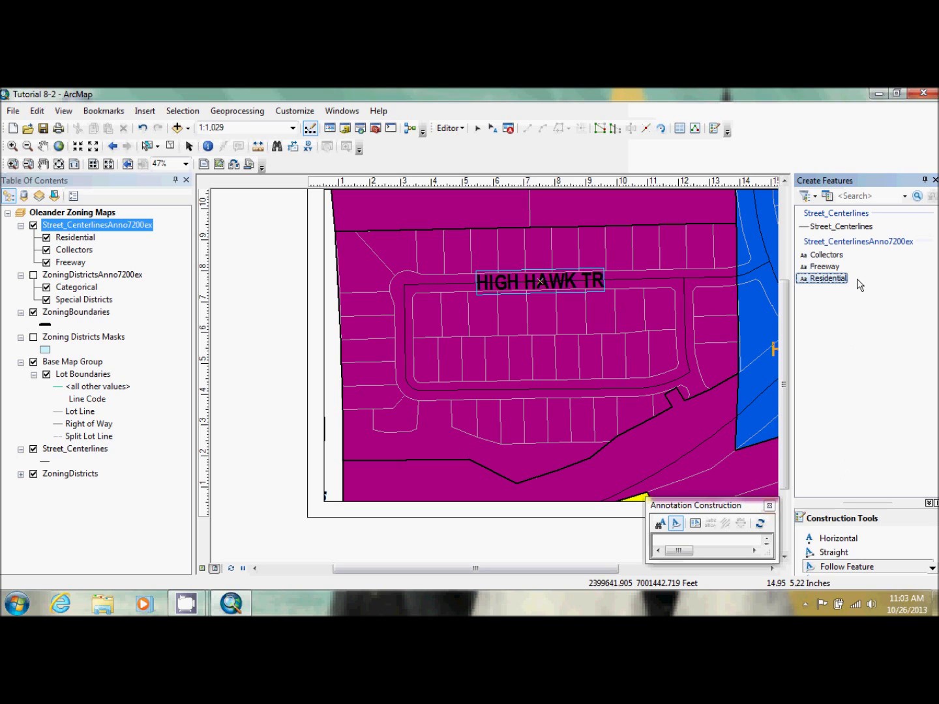
pyautogui.click(824, 255)
pyautogui.click(827, 279)
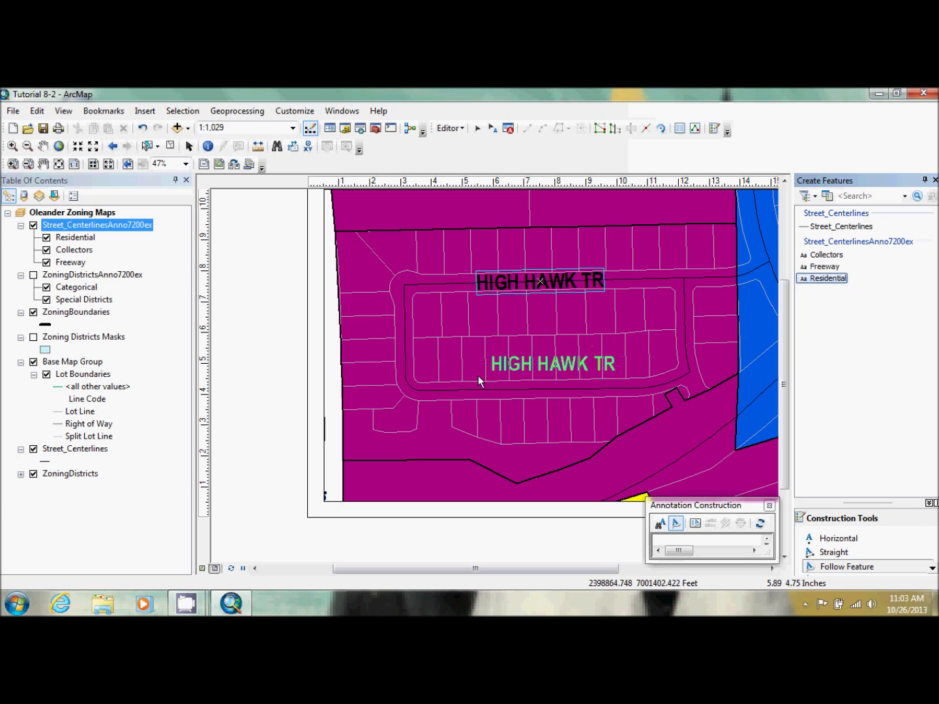
pyautogui.click(463, 394)
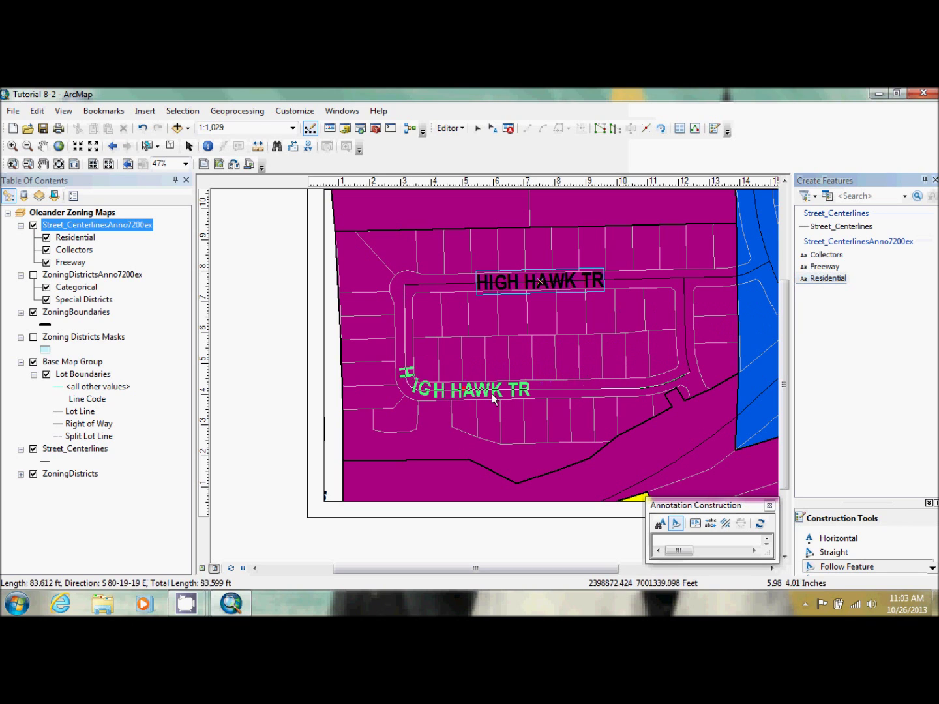
pyautogui.click(530, 394)
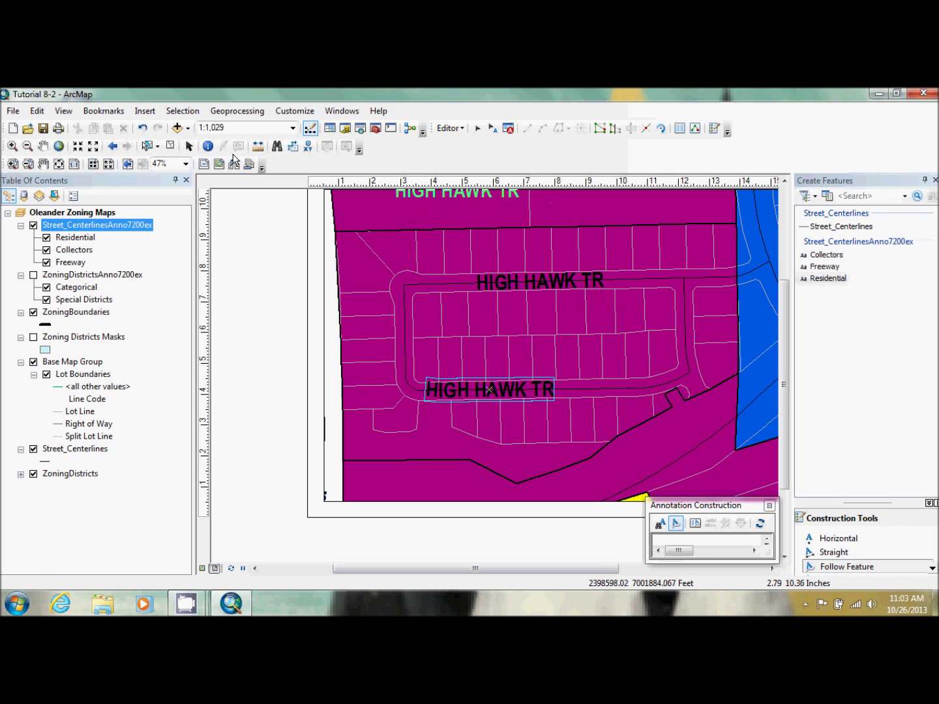
# - Delete the HIGH HAWK TR annotation on the lower street through its attributes, and close the Attributes window
pyautogui.click(493, 128)
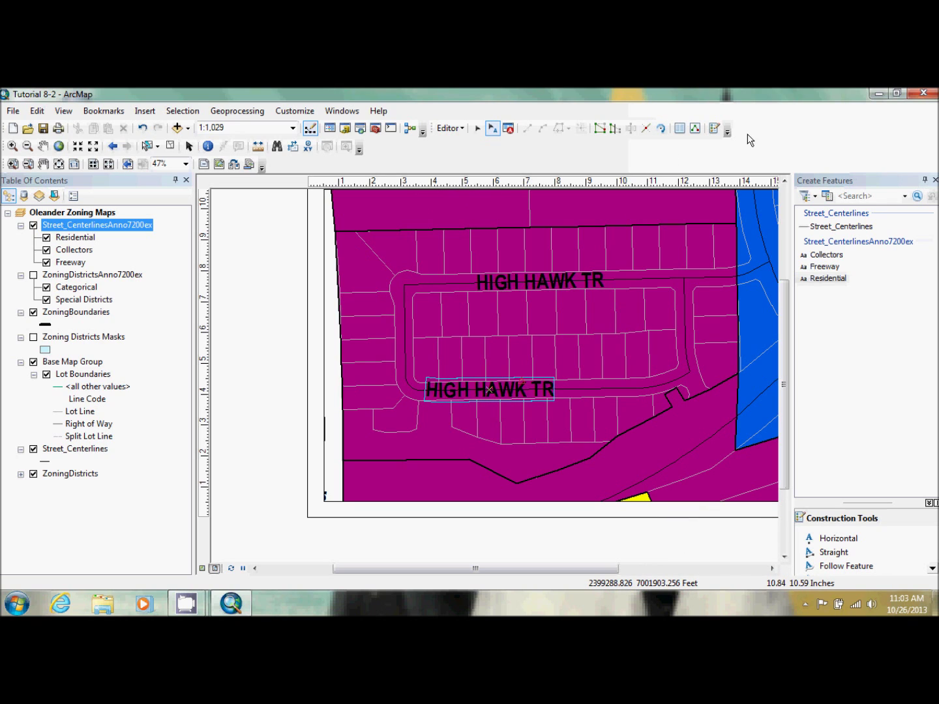
pyautogui.click(679, 128)
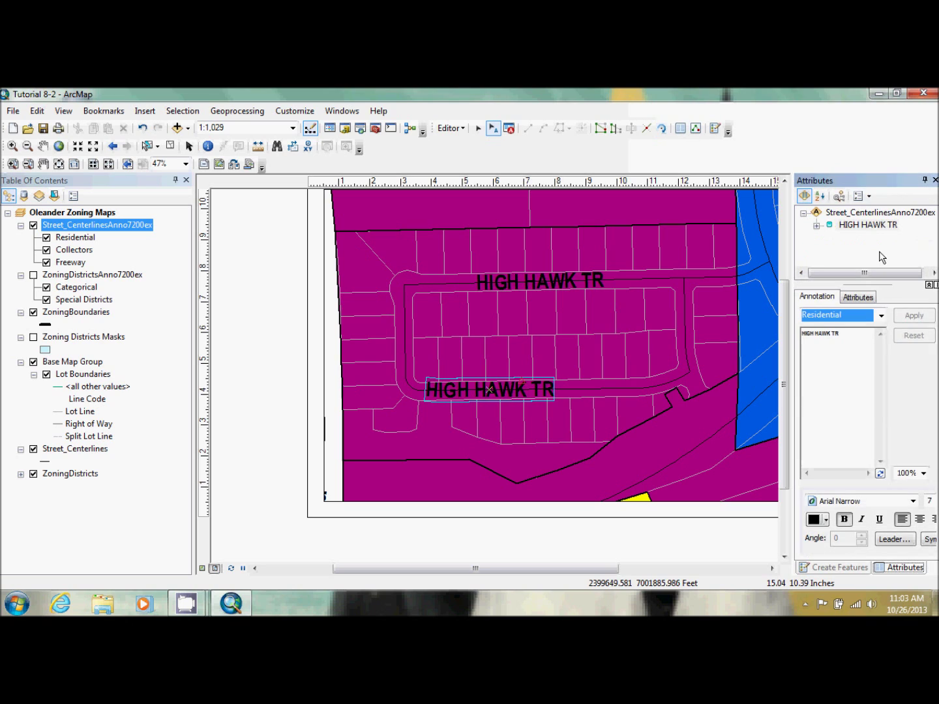
pyautogui.rightClick(869, 225)
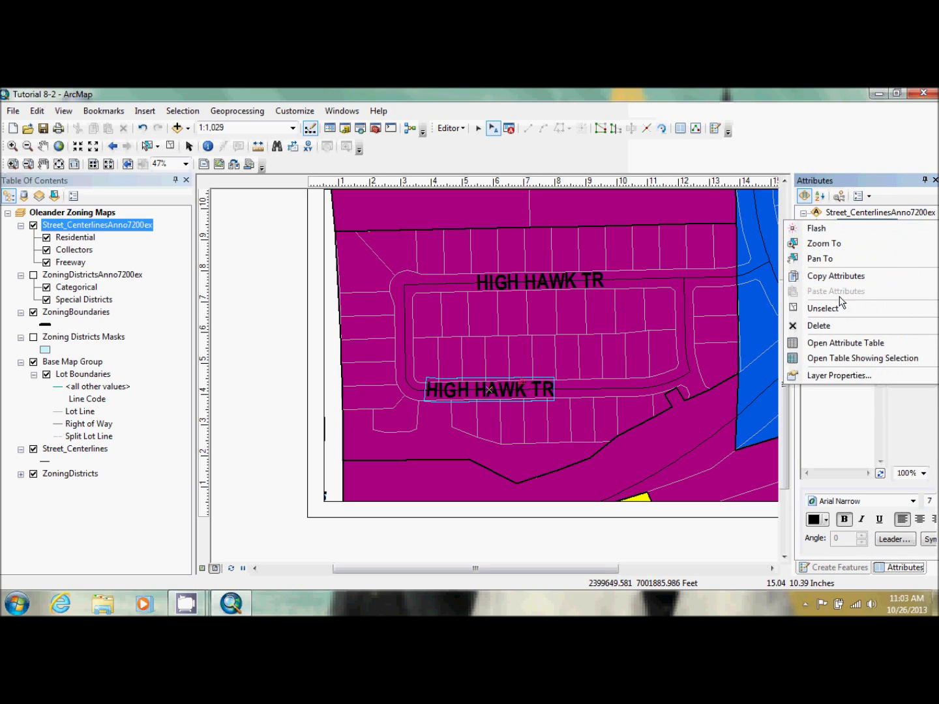
pyautogui.click(819, 326)
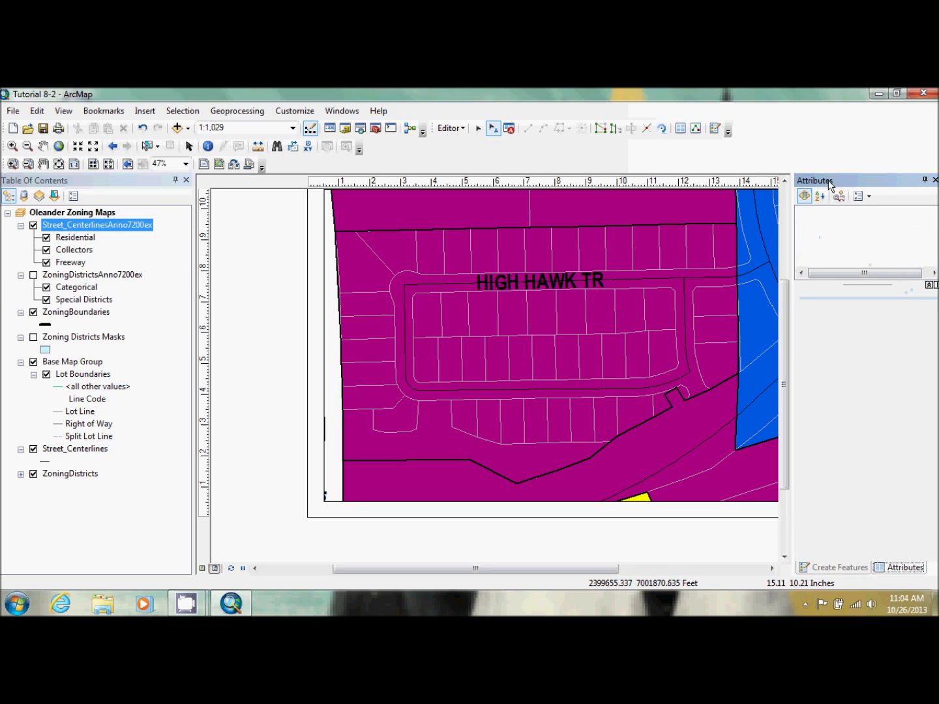
pyautogui.click(936, 181)
# - Using the Residential template, find the lower street's name, LOST VALLEY DR, and place it following that street's centerline
pyautogui.click(829, 279)
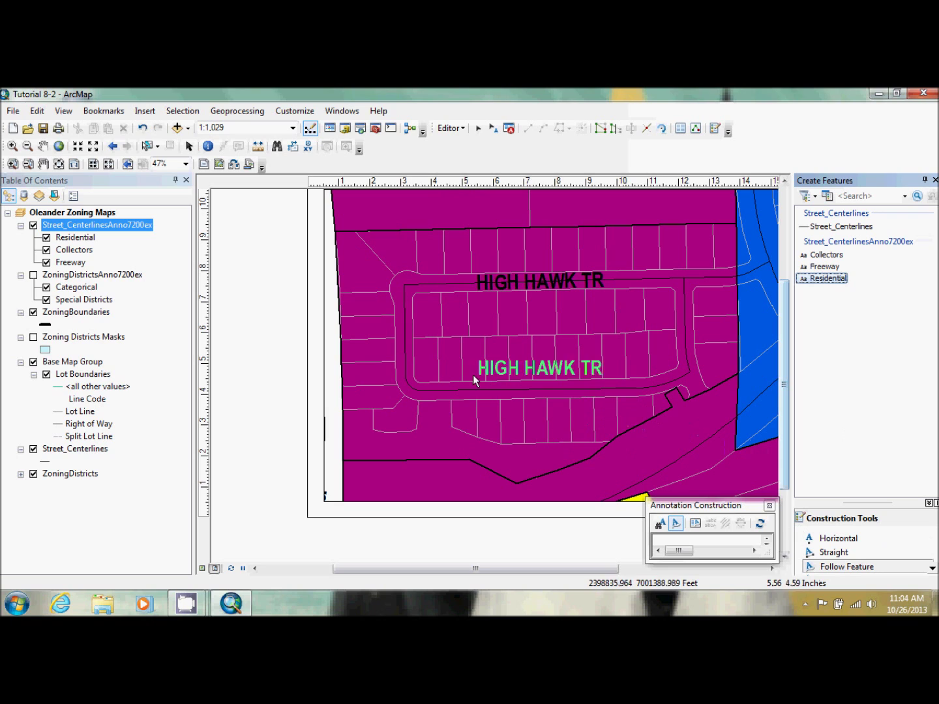
pyautogui.rightClick(467, 391)
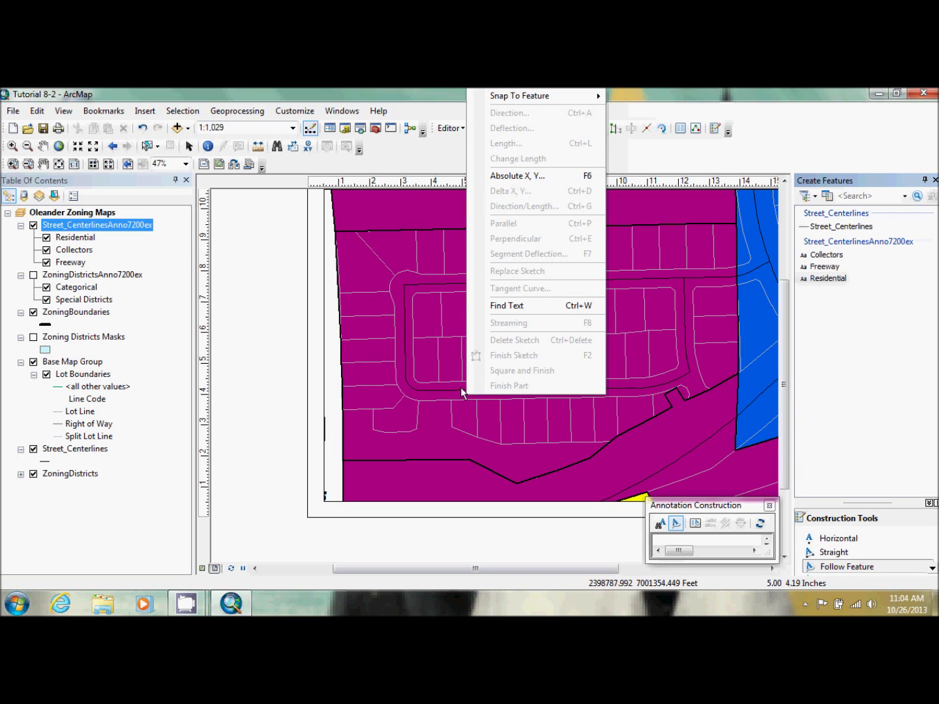
pyautogui.click(515, 305)
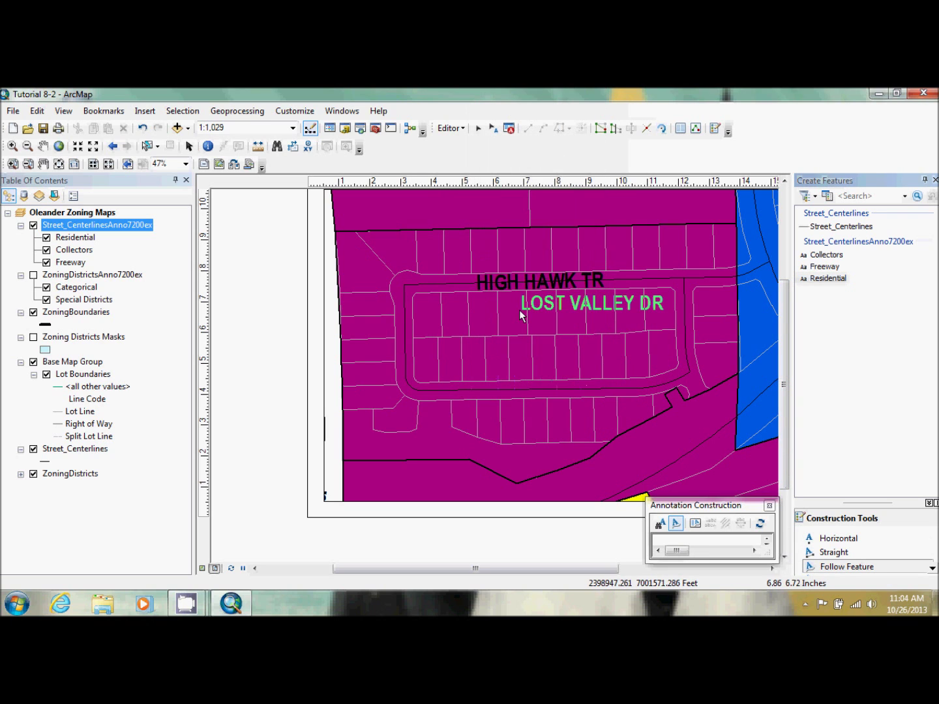
pyautogui.click(449, 390)
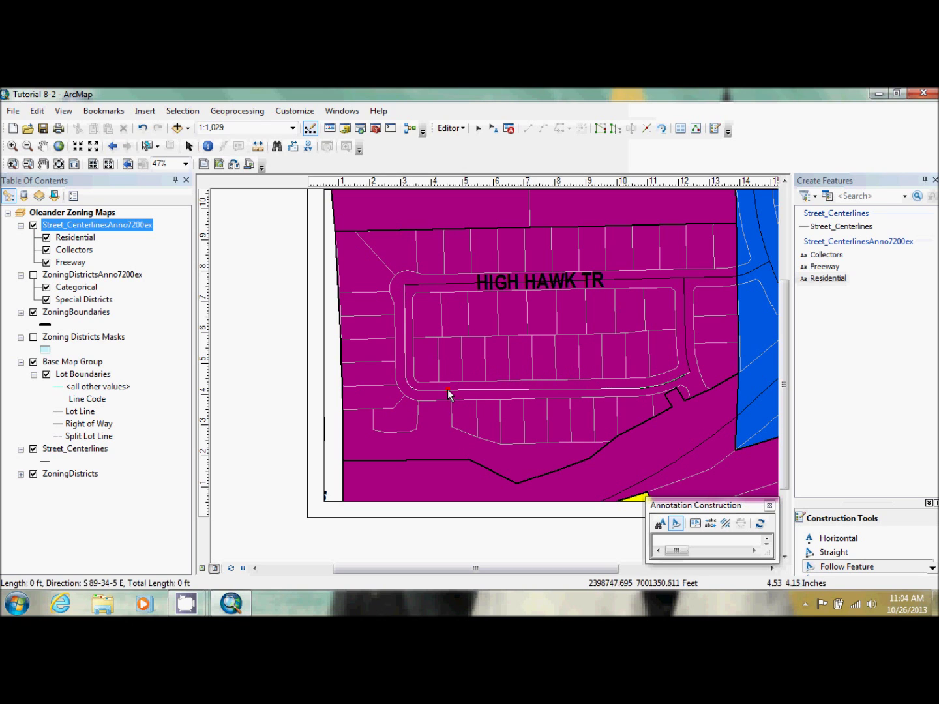
pyautogui.click(559, 396)
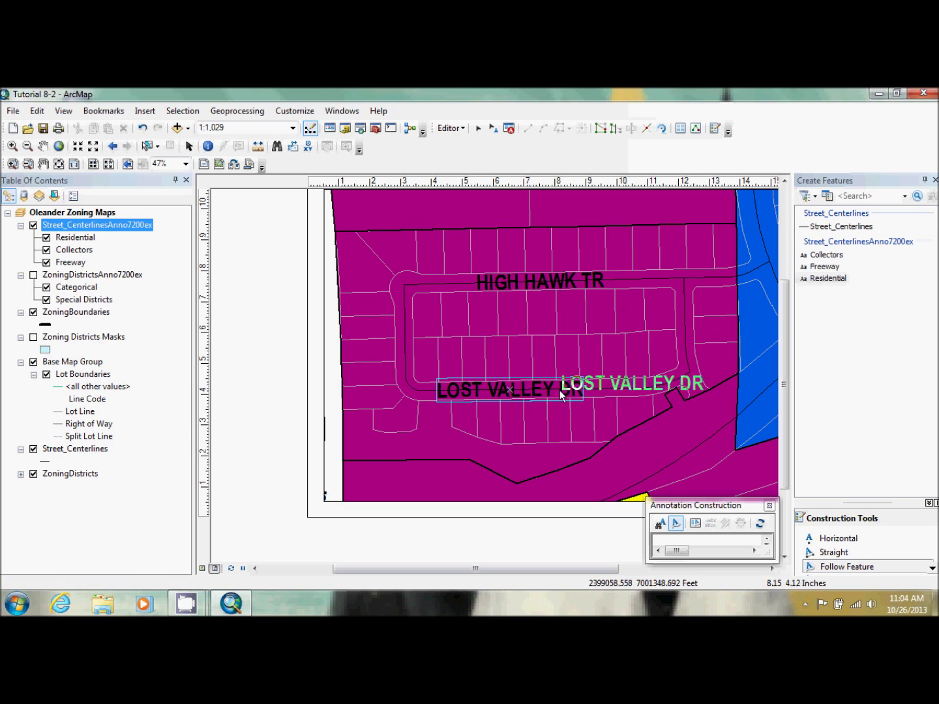
# - Find the name of the eastern cross street, BLACK BEAR DR, and place it as annotation following that centerline
pyautogui.rightClick(686, 332)
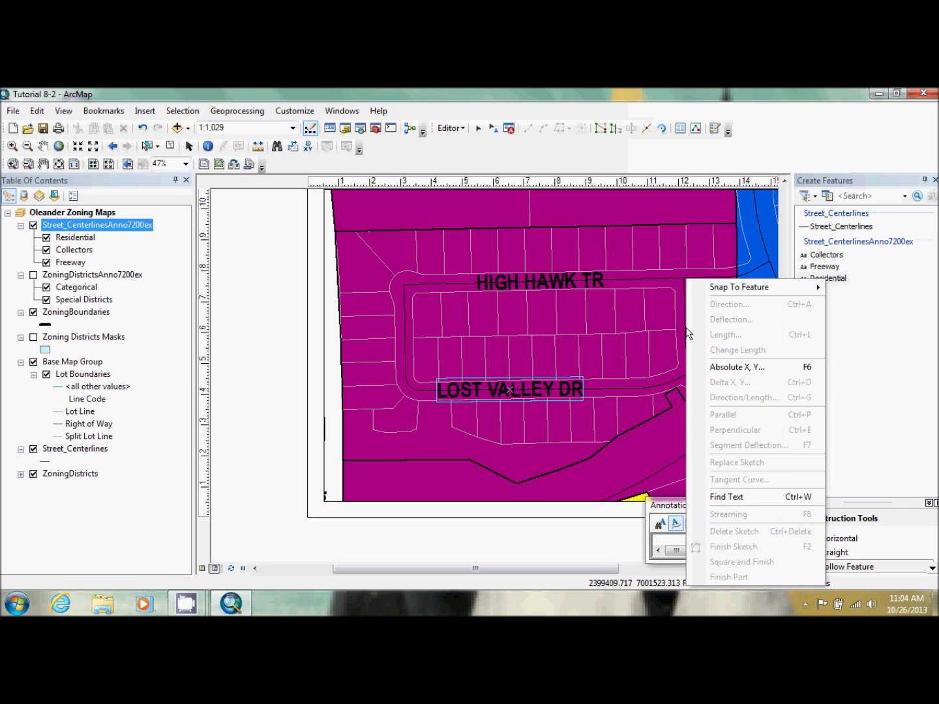
pyautogui.click(760, 493)
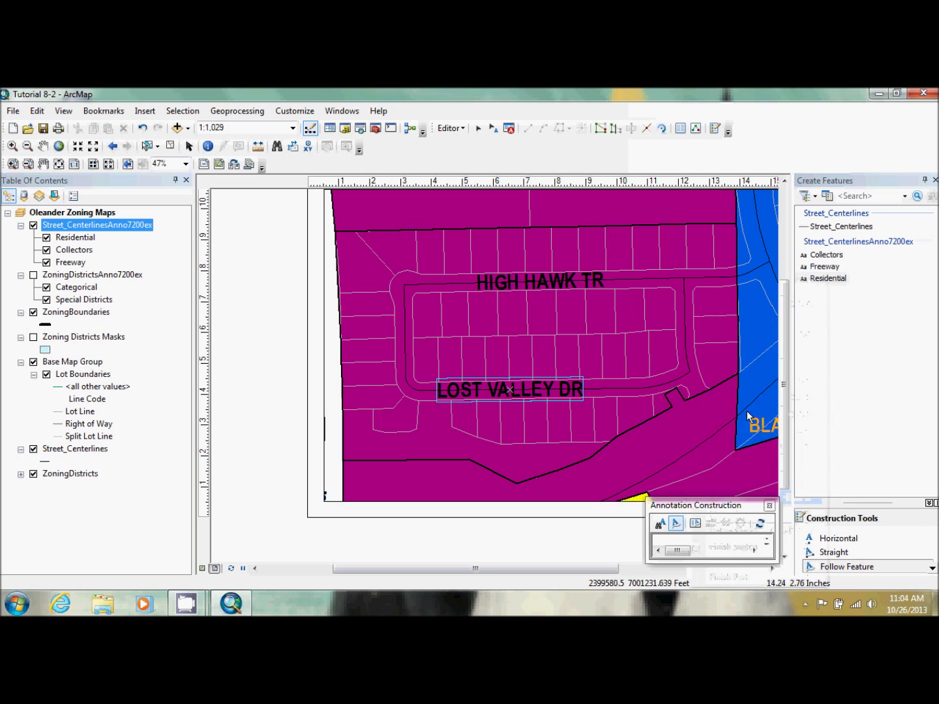
pyautogui.click(685, 320)
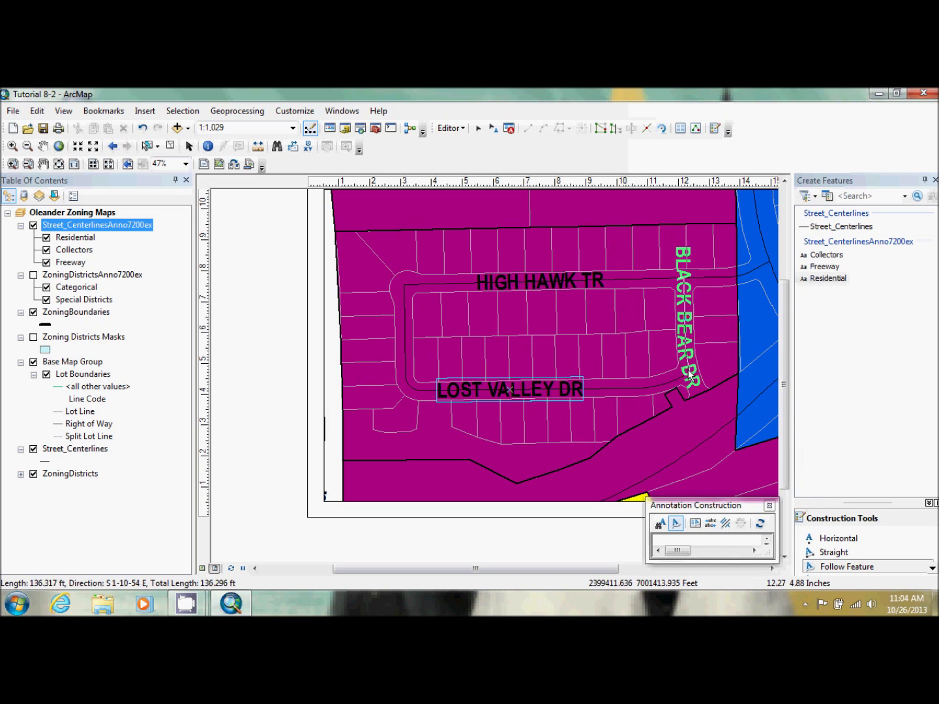
pyautogui.click(691, 389)
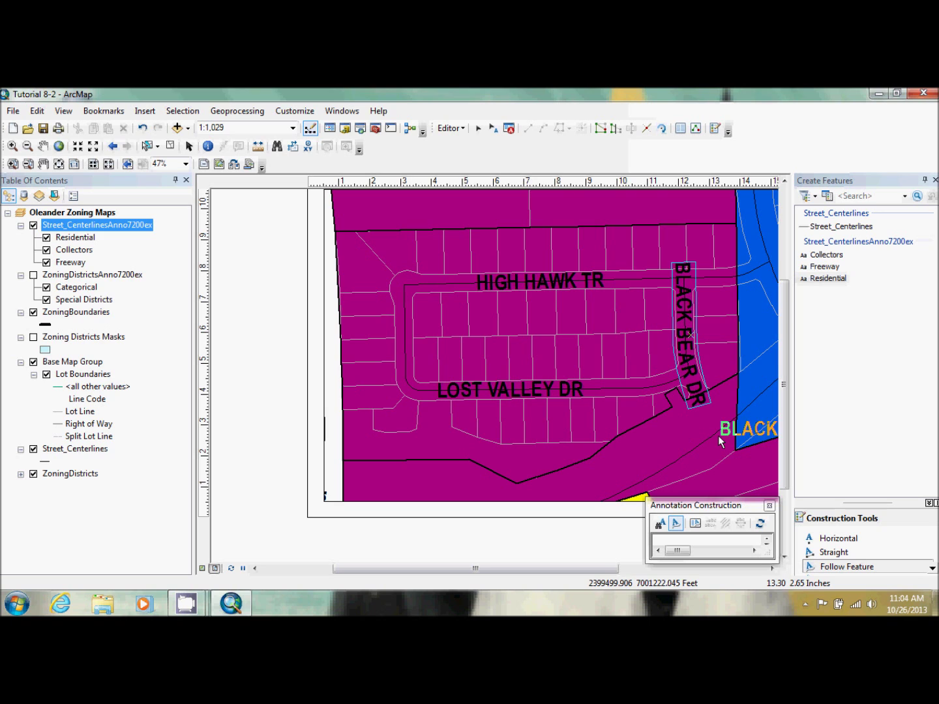
# - Stop editing the street data and save the annotation edits
pyautogui.click(450, 128)
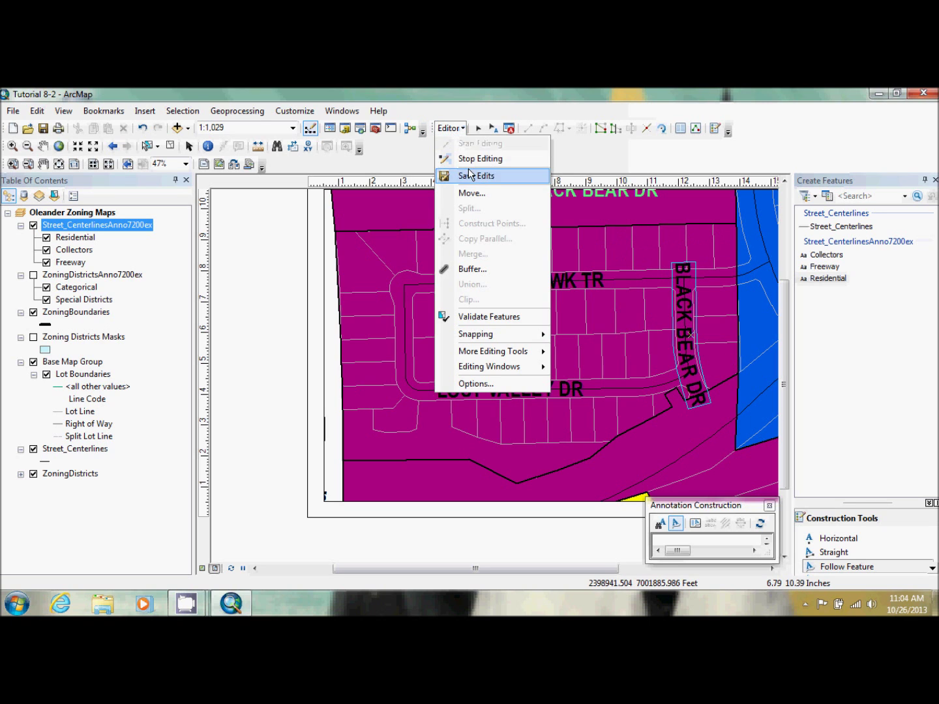
pyautogui.click(479, 158)
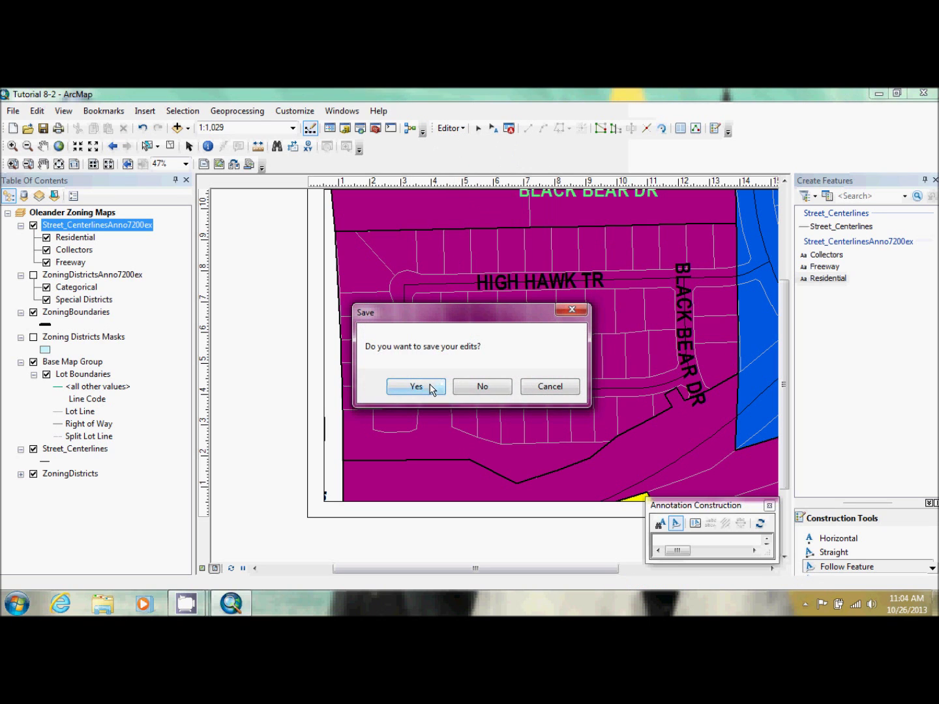
pyautogui.click(430, 388)
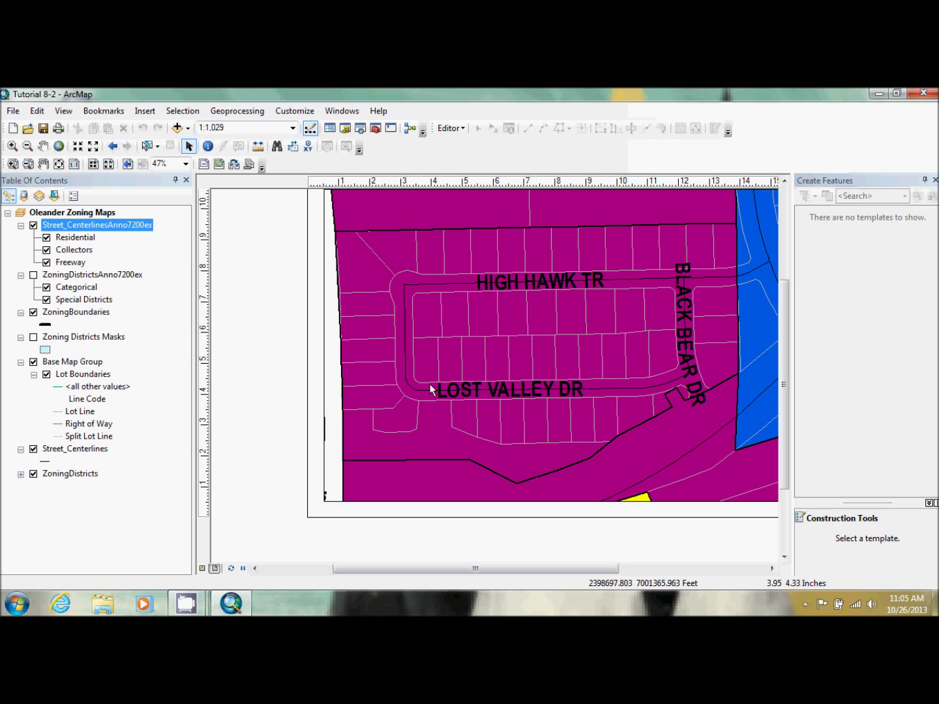
# - Start an edit session on the CityOfOleander personal geodatabase workspace
pyautogui.click(449, 129)
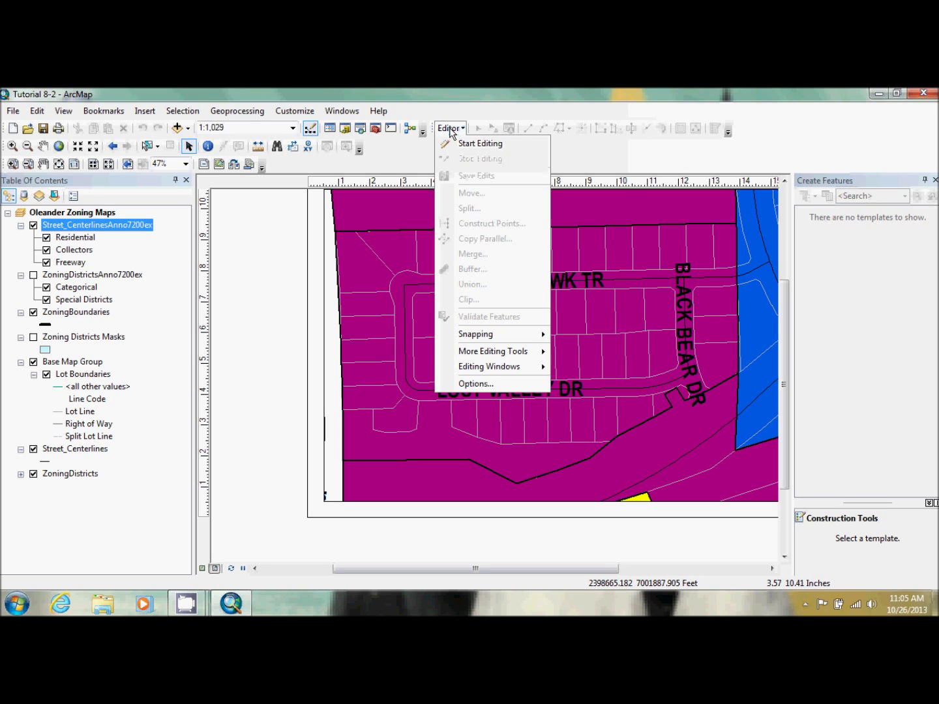
pyautogui.click(465, 144)
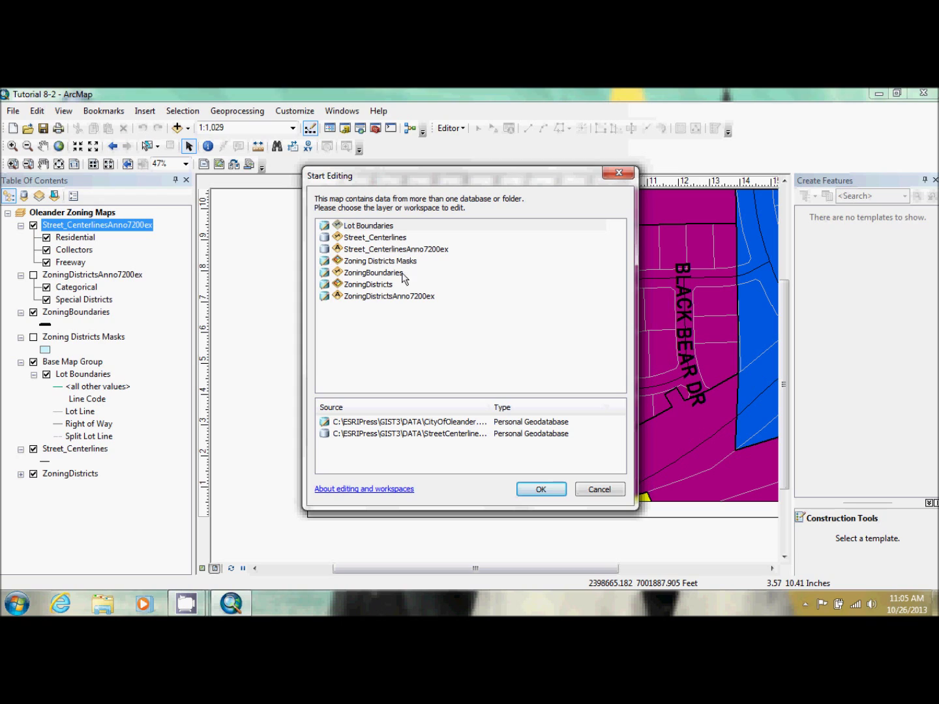
pyautogui.click(418, 422)
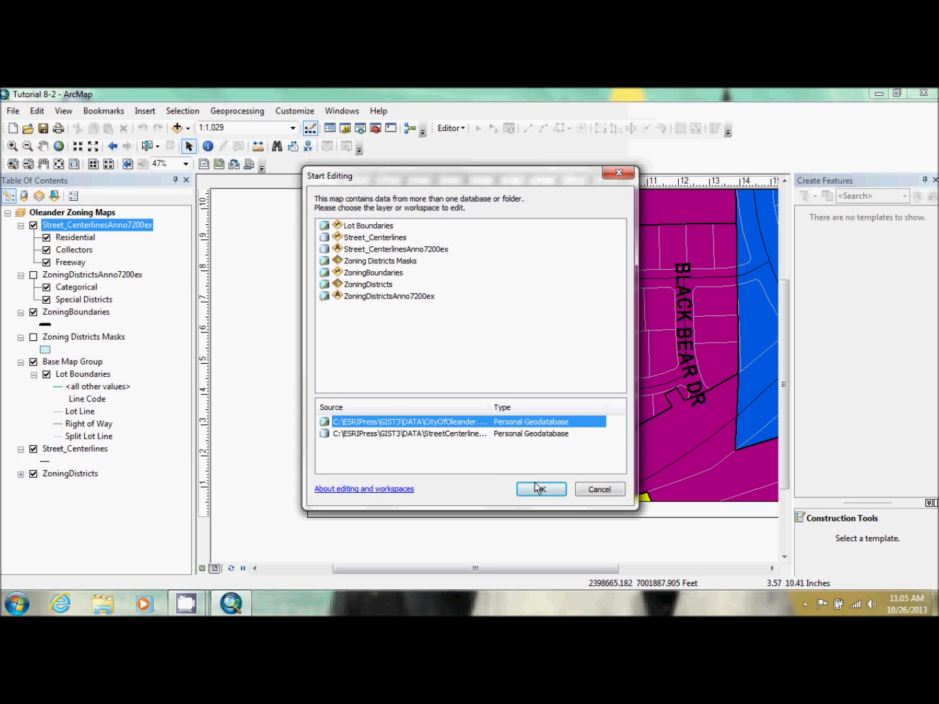
pyautogui.click(549, 500)
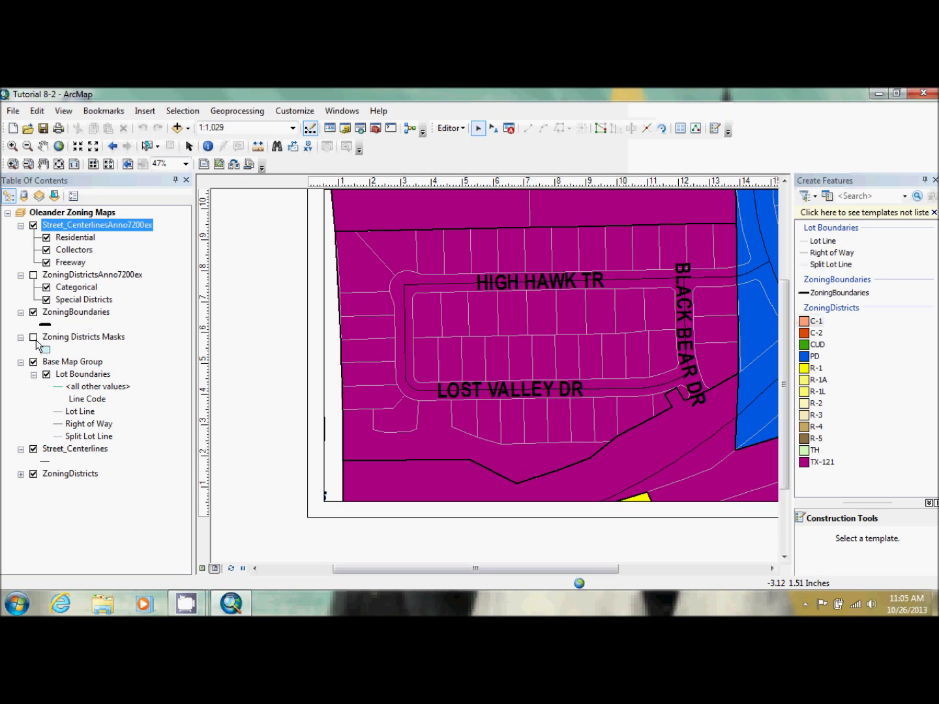
# - Turn on the ZoningDistrictsAnno7200ex layer and make it the only selectable layer
pyautogui.click(33, 276)
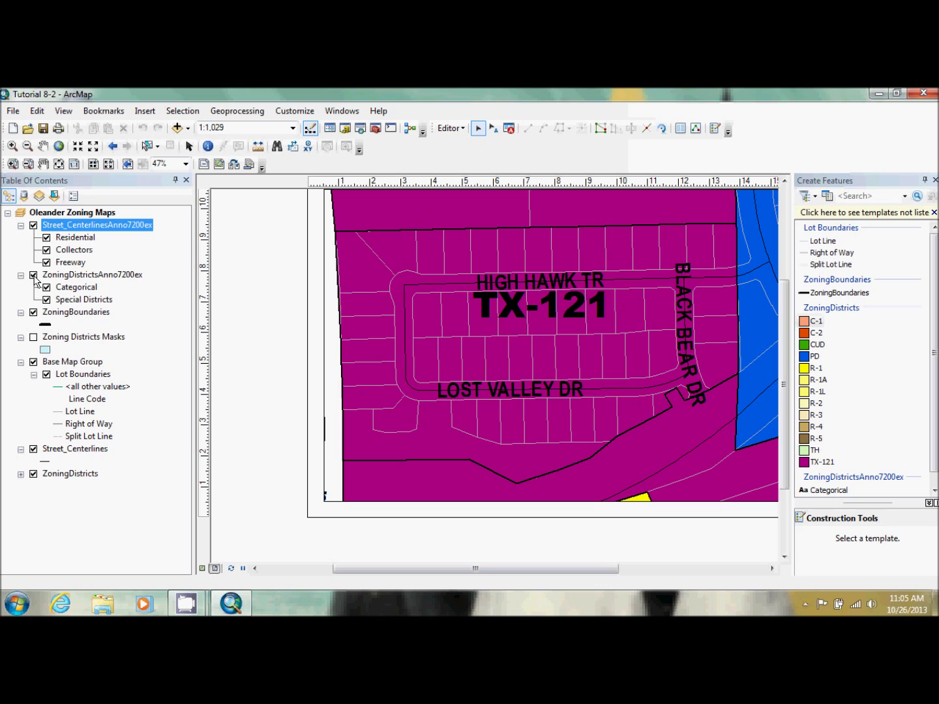
pyautogui.keyDown('ctrl'); pyautogui.click(89, 279); pyautogui.keyUp('ctrl')
pyautogui.rightClick(90, 281)
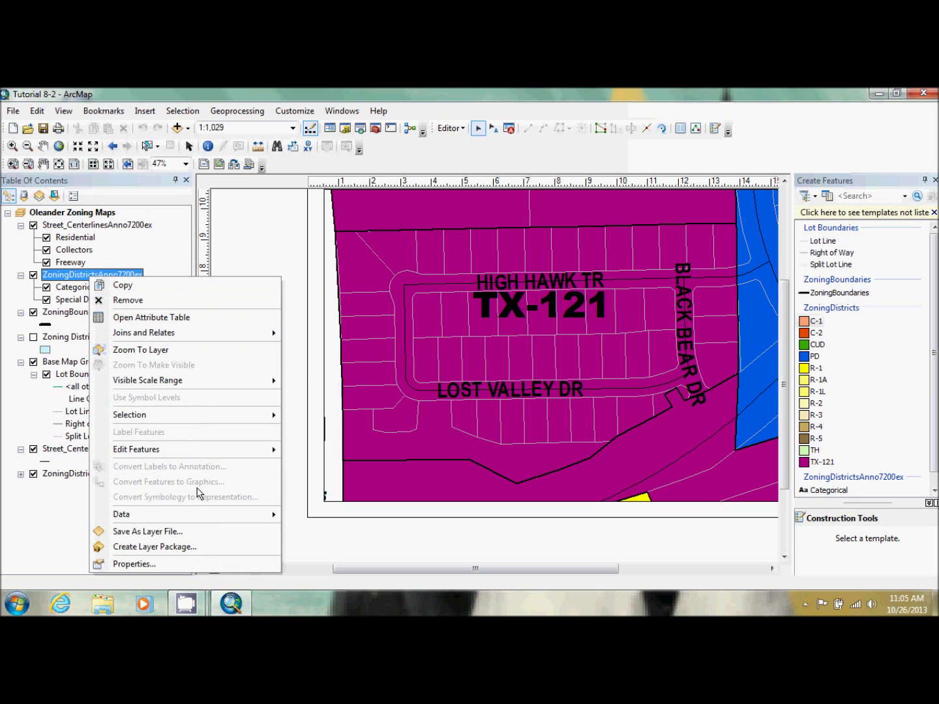
pyautogui.moveTo(226, 422)
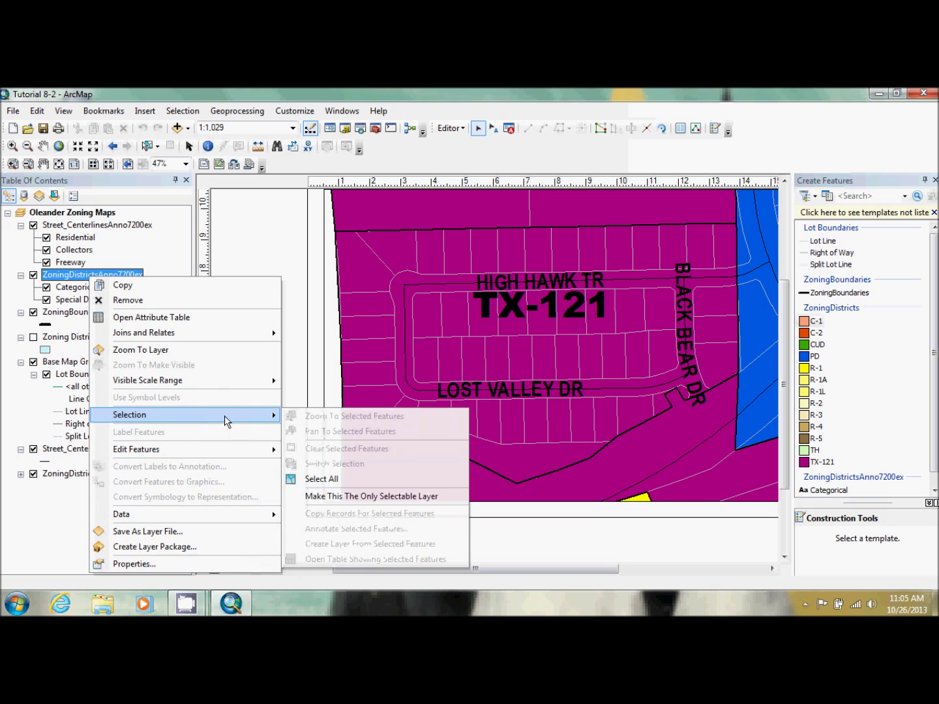
pyautogui.click(297, 496)
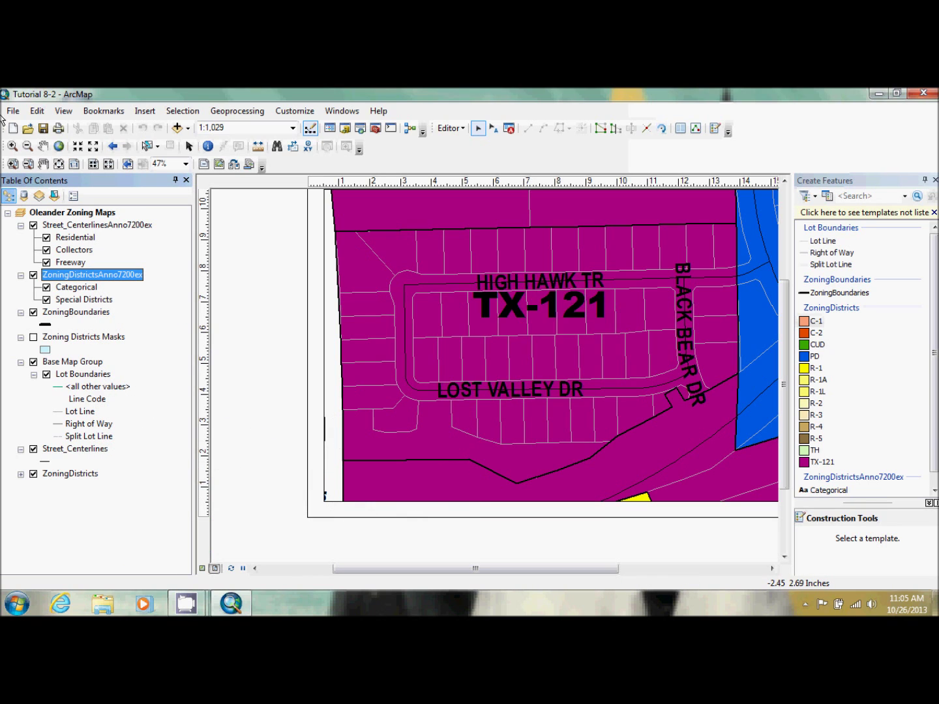
# - Load the Street 5 bookmark file into the map's bookmarks and zoom to its area
pyautogui.click(108, 115)
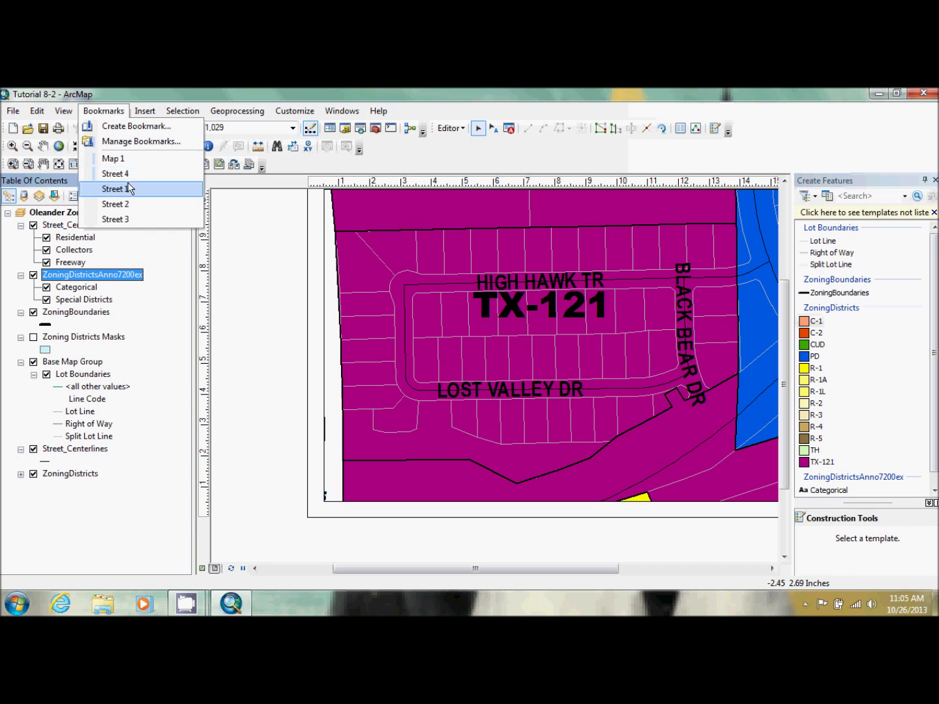
pyautogui.click(154, 142)
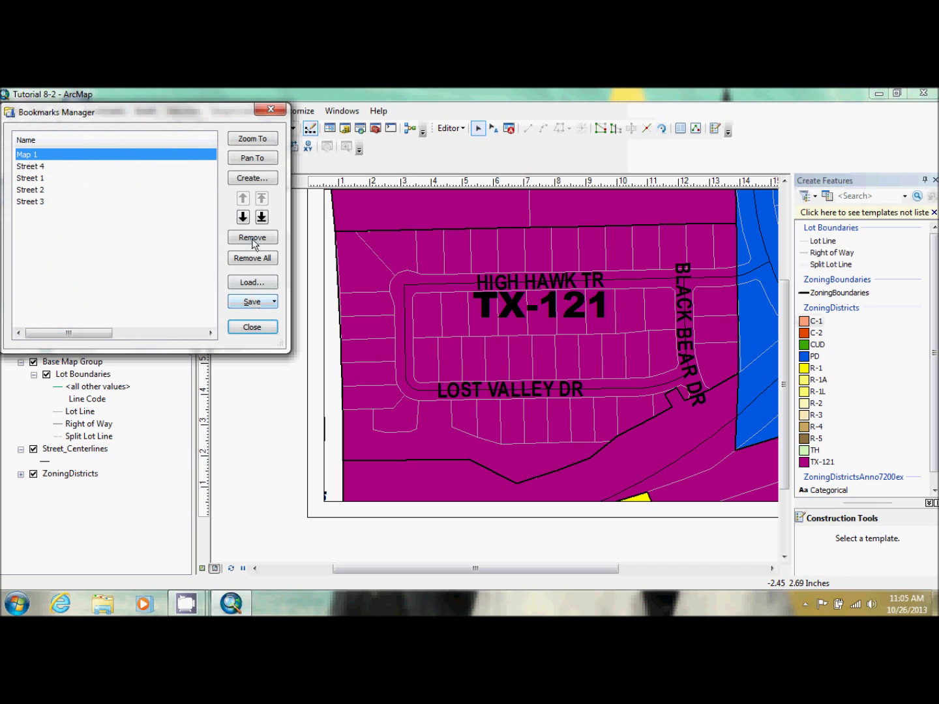
pyautogui.click(253, 283)
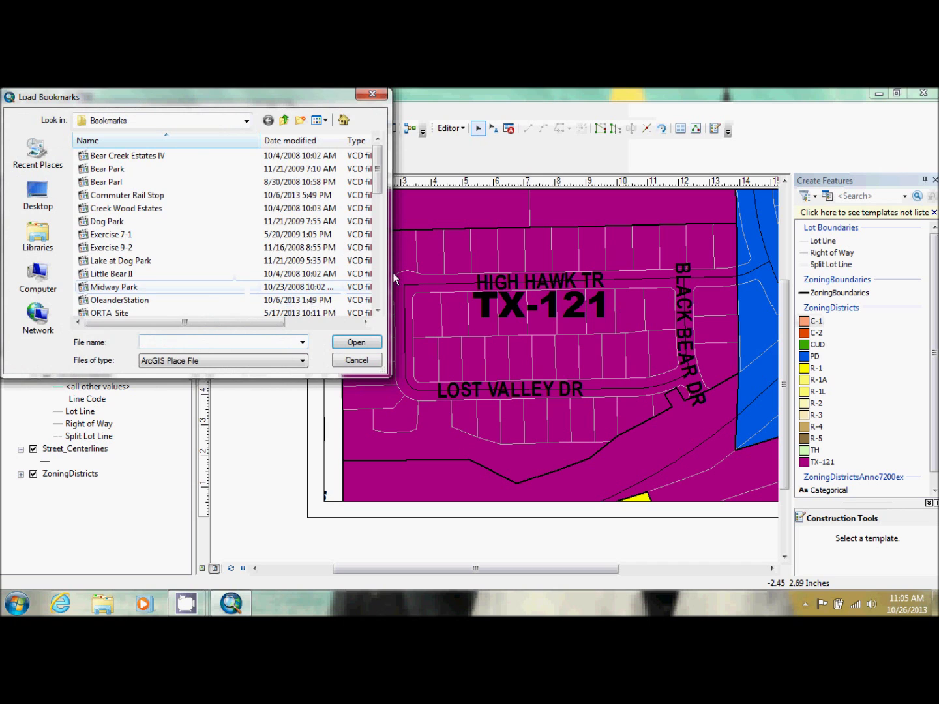
pyautogui.scroll(-8, 382, 282)
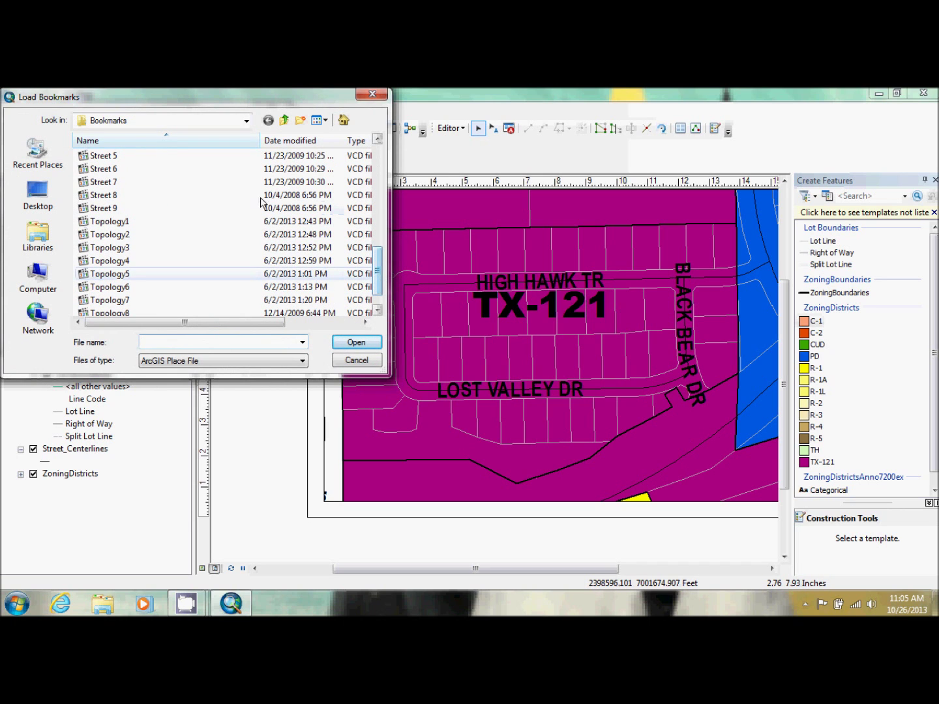
pyautogui.click(159, 155)
pyautogui.click(358, 344)
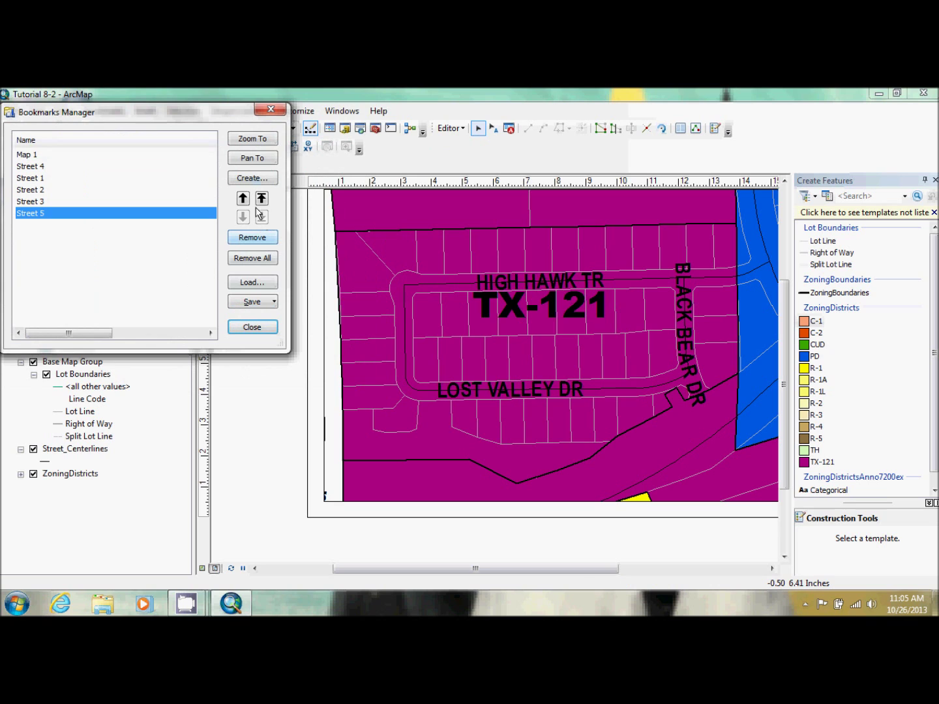
pyautogui.click(253, 141)
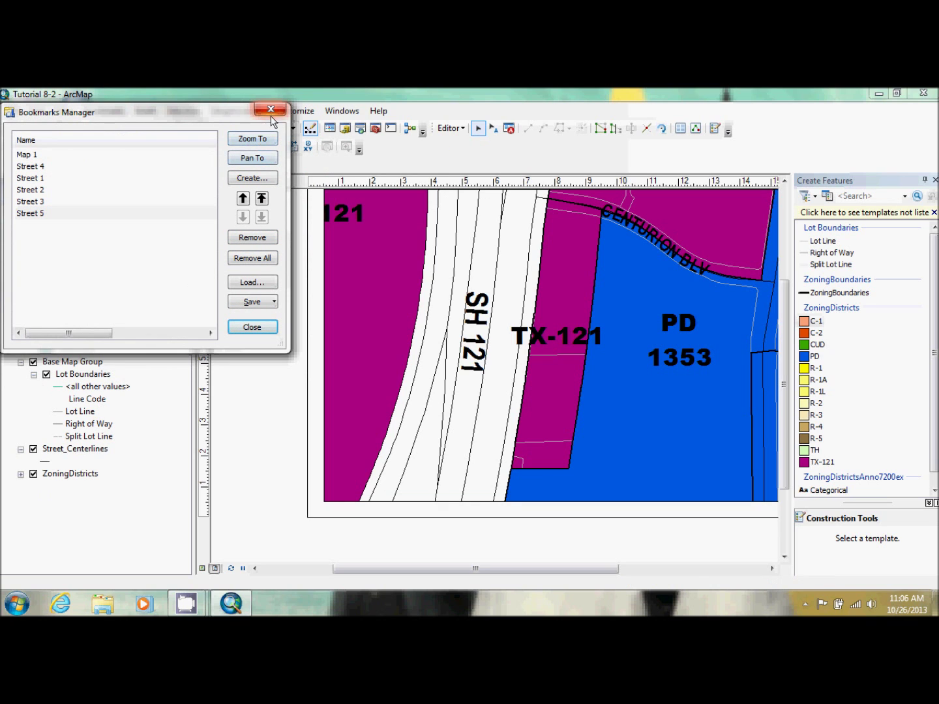
pyautogui.click(270, 109)
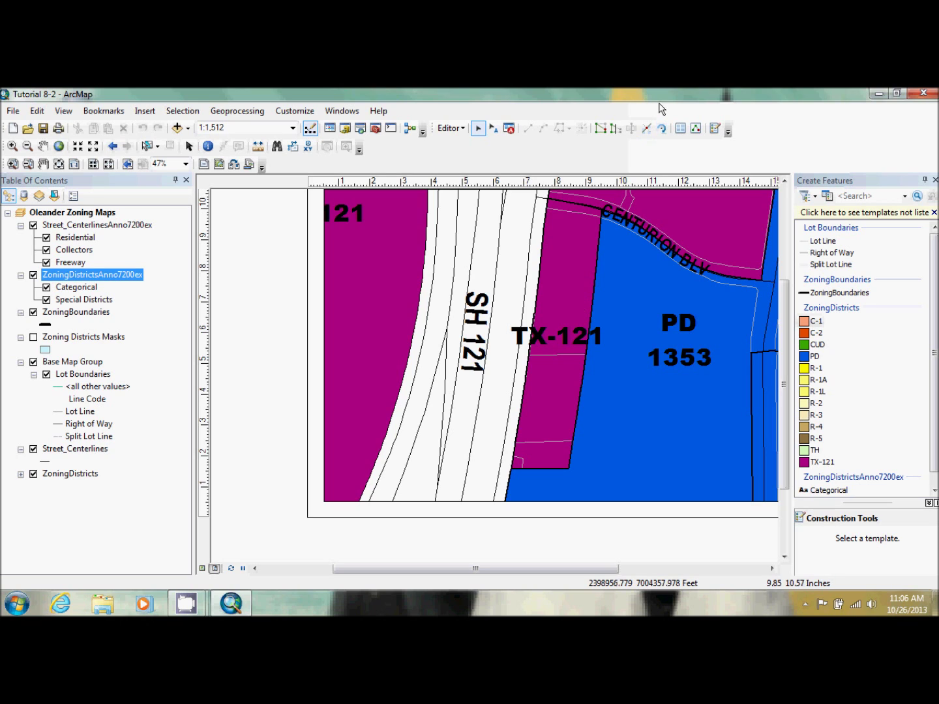
# - Rotate the TX-121 annotation parallel to SH 121 so it reads upward, and fit it inside the narrow zoning strip east of the highway
pyautogui.click(494, 132)
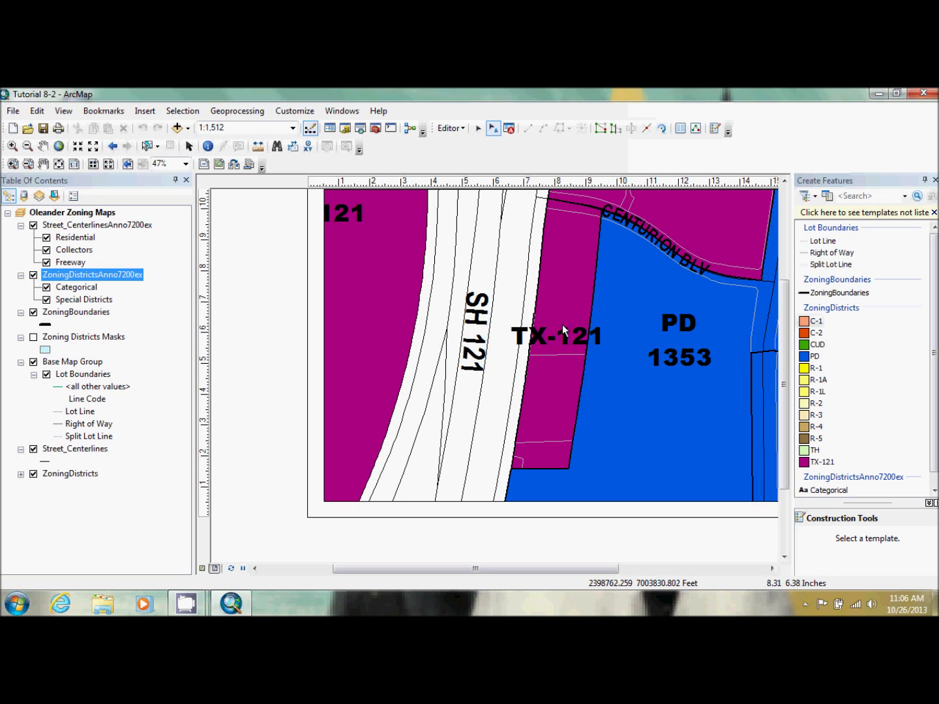
pyautogui.click(560, 334)
pyautogui.moveTo(515, 352)
pyautogui.mouseDown()
pyautogui.moveTo(542, 274)
pyautogui.moveTo(587, 261)
pyautogui.moveTo(592, 267)
pyautogui.moveTo(569, 278)
pyautogui.moveTo(549, 314)
pyautogui.moveTo(571, 282)
pyautogui.moveTo(623, 266)
pyautogui.moveTo(561, 329)
pyautogui.moveTo(551, 293)
pyautogui.moveTo(559, 290)
pyautogui.mouseUp()
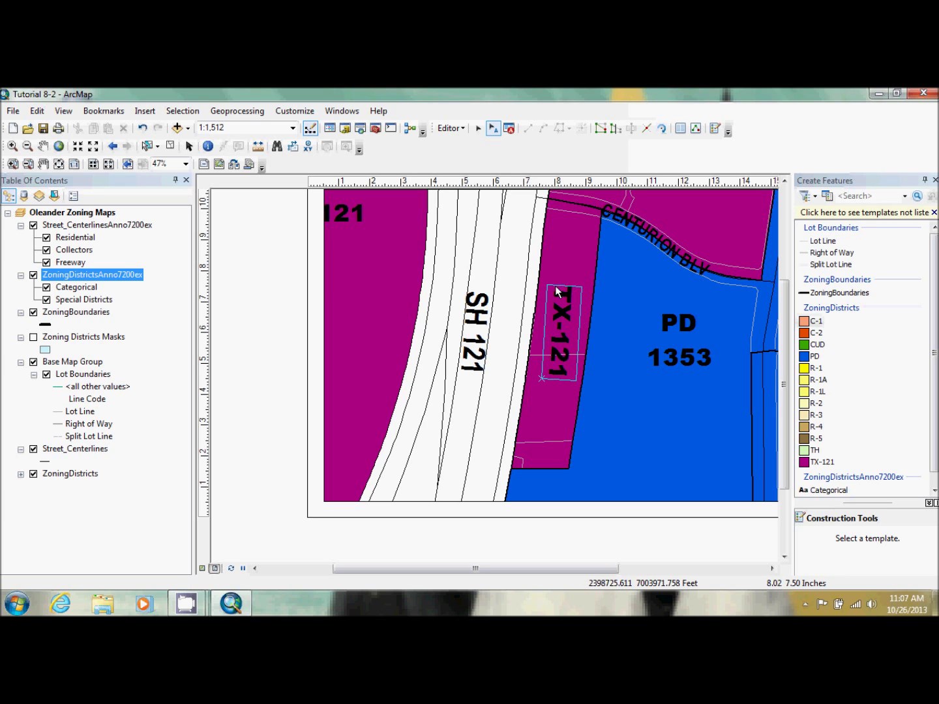
pyautogui.moveTo(565, 337); pyautogui.dragTo(558, 338)
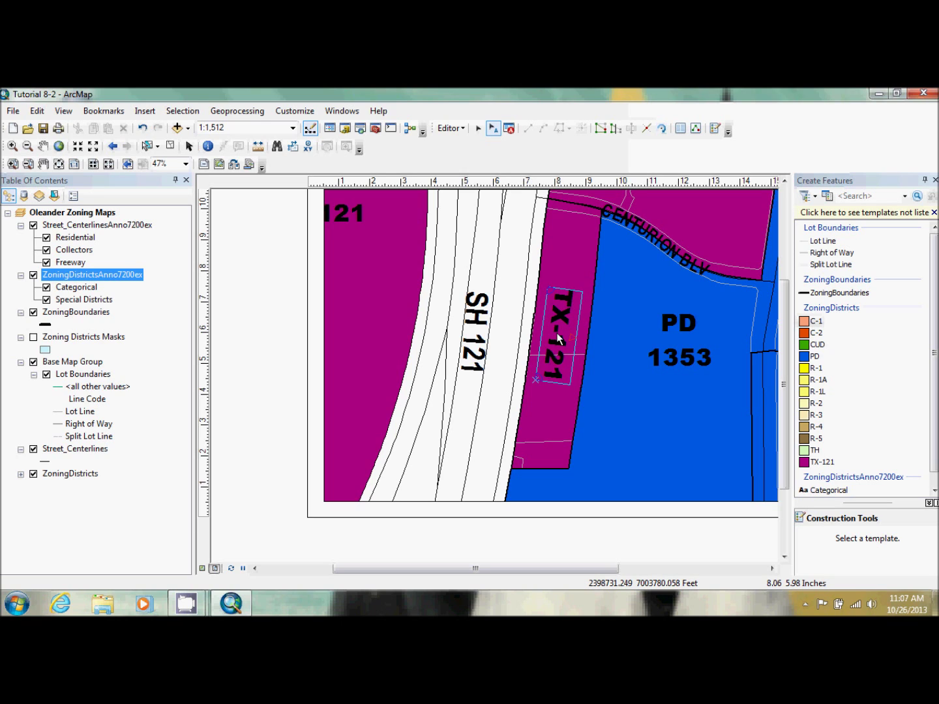
pyautogui.moveTo(552, 295); pyautogui.dragTo(527, 436)
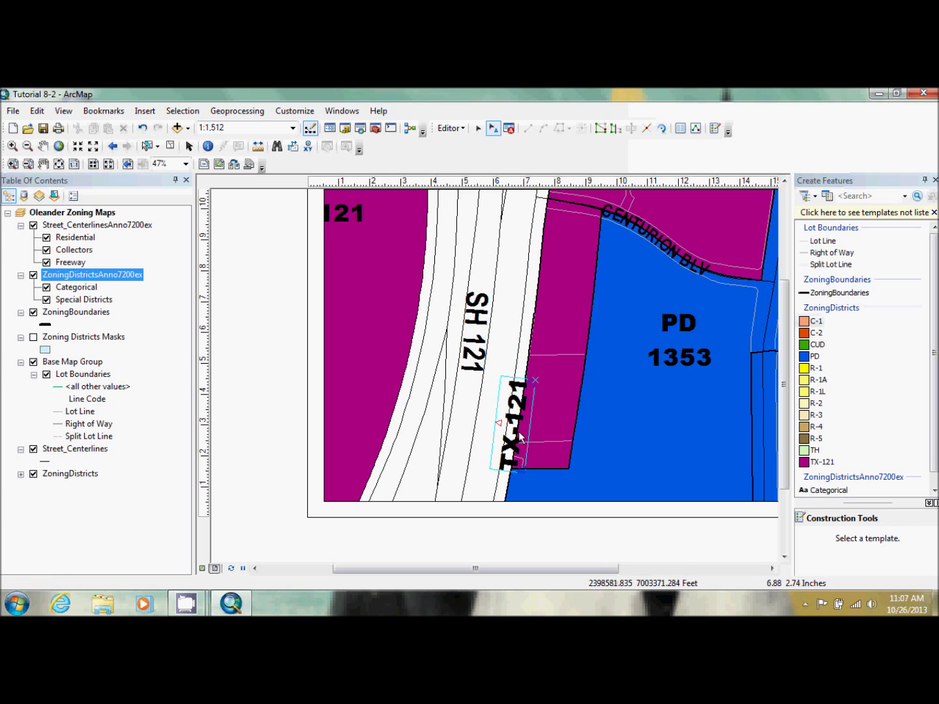
pyautogui.moveTo(527, 435); pyautogui.dragTo(563, 344)
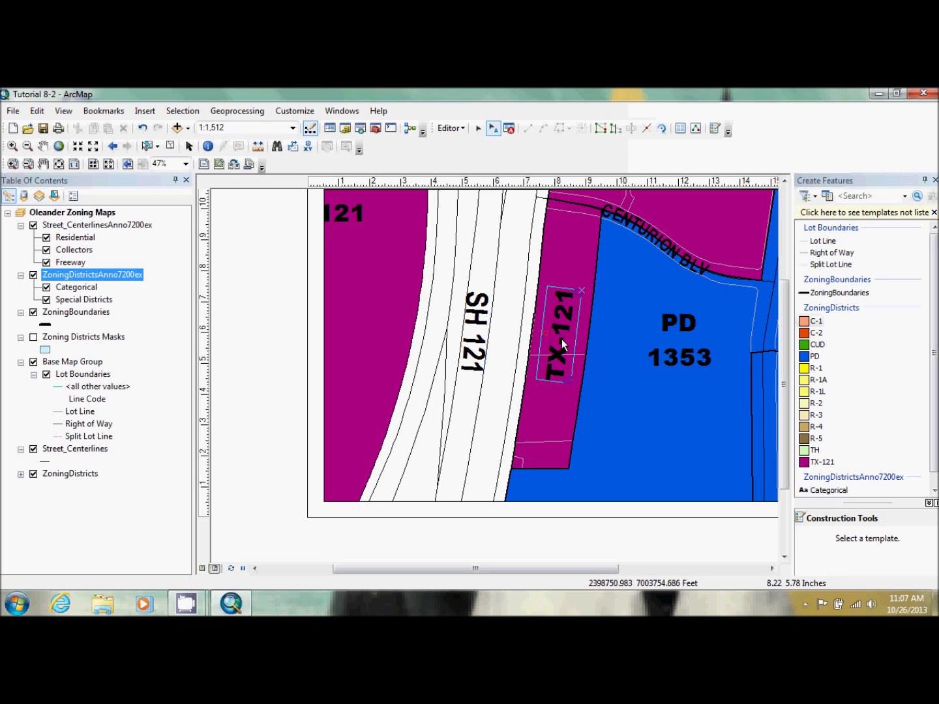
# - Load the Street 6 bookmark file into the map's bookmarks and zoom to its area
pyautogui.click(103, 110)
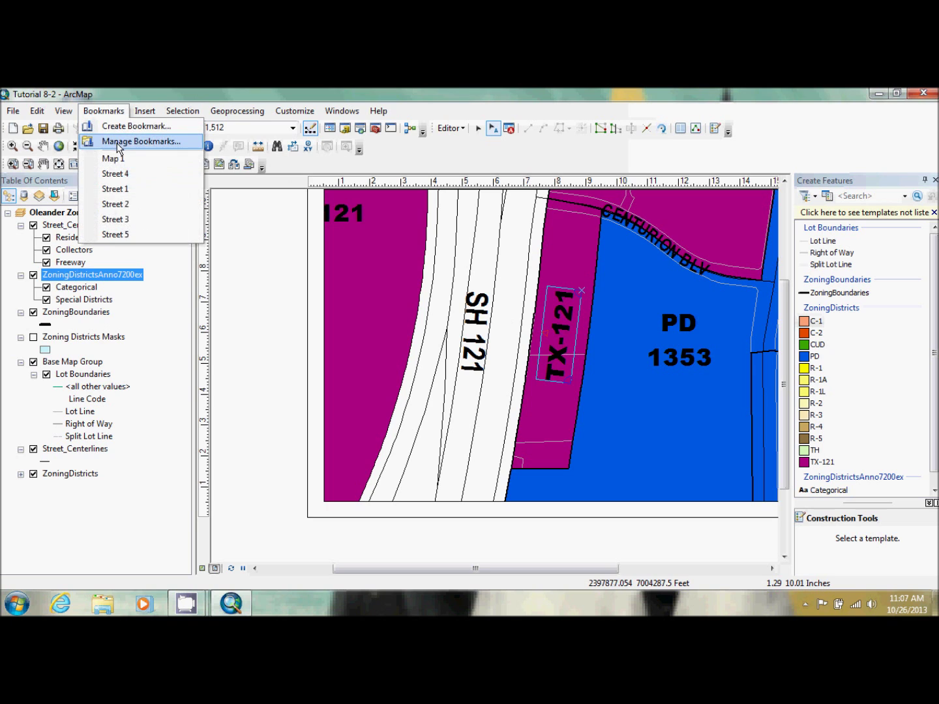
pyautogui.click(118, 142)
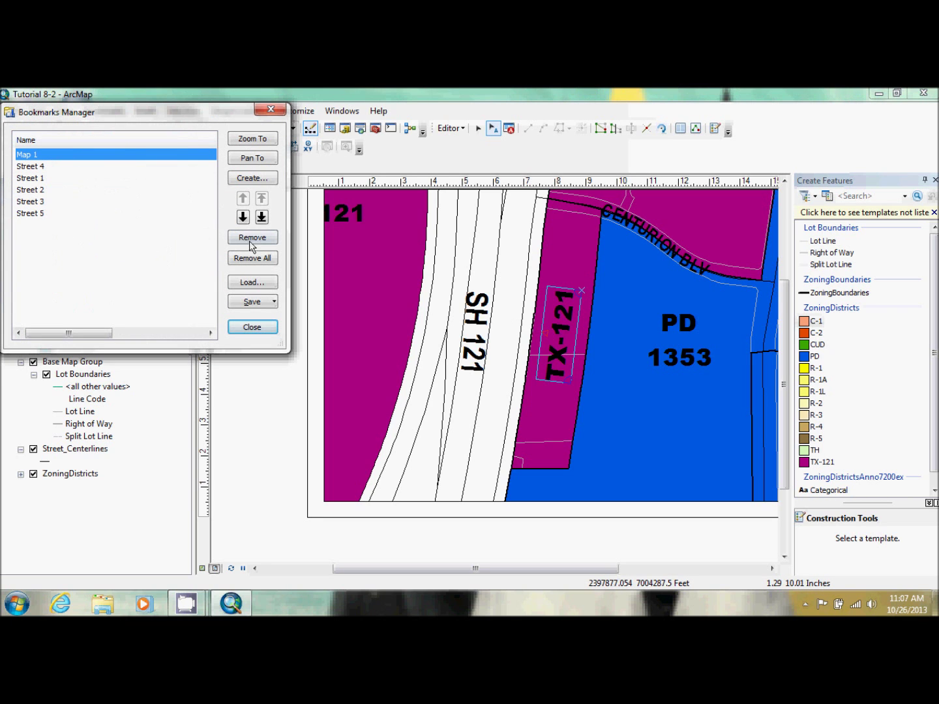
pyautogui.click(252, 283)
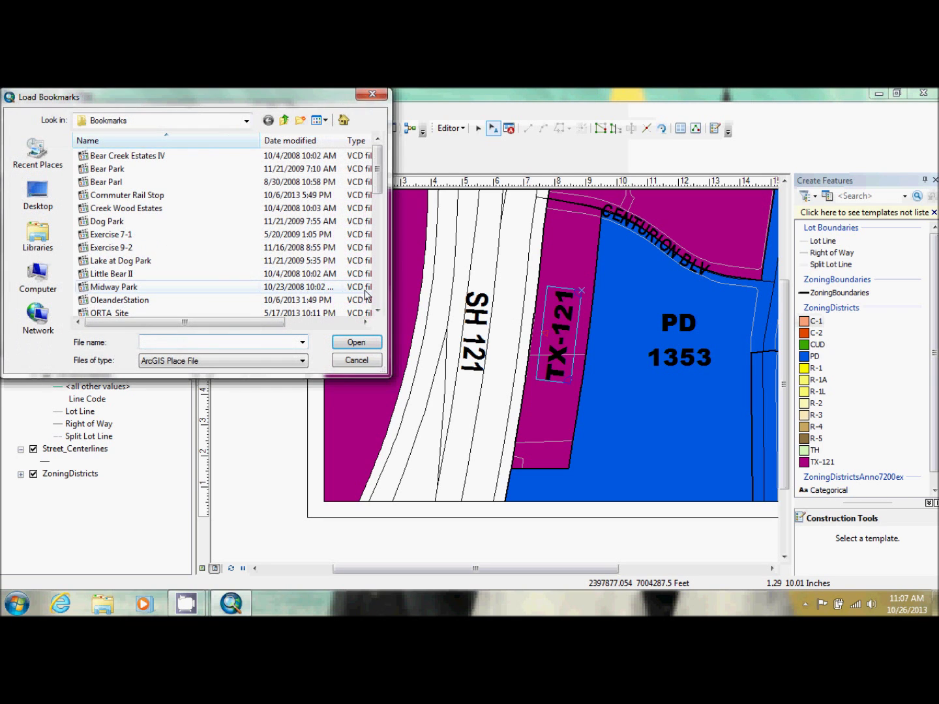
pyautogui.scroll(-4, 352, 296)
pyautogui.scroll(-4, 382, 295)
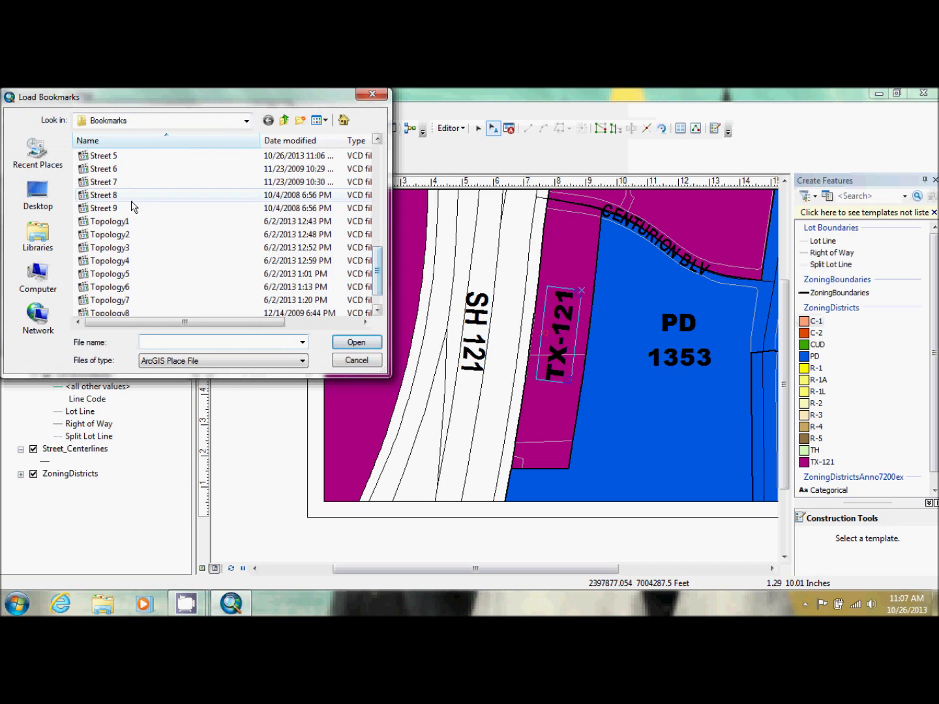
pyautogui.click(119, 171)
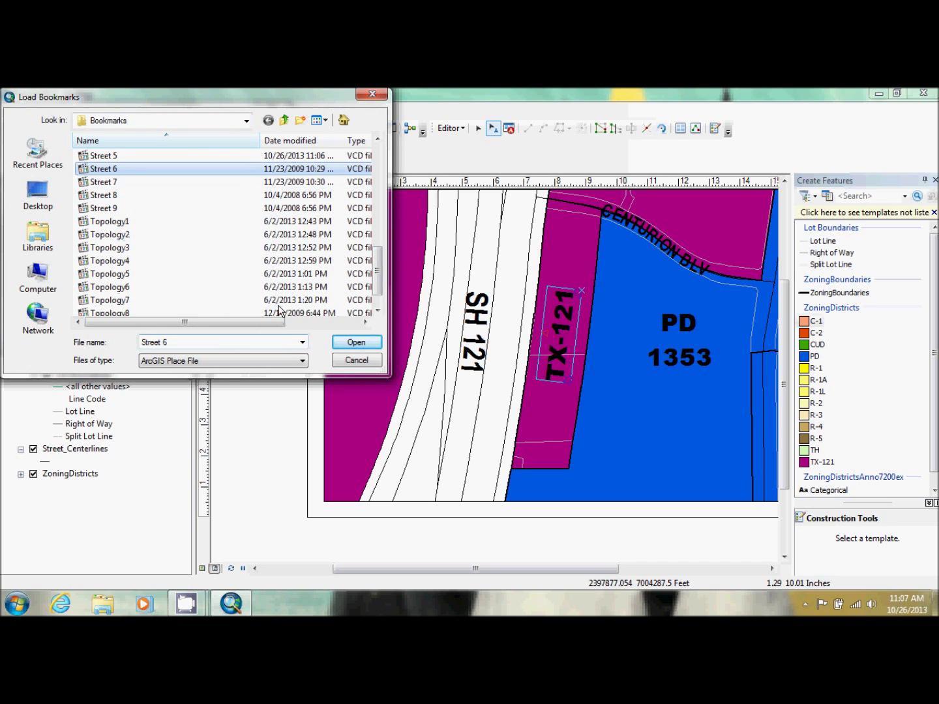
pyautogui.click(352, 342)
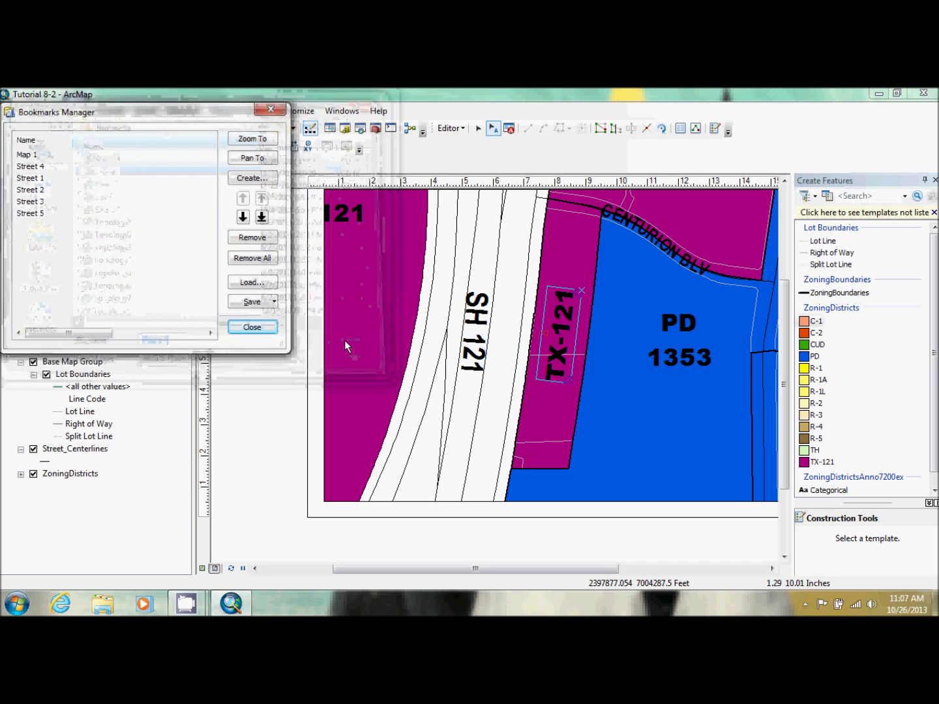
pyautogui.click(269, 145)
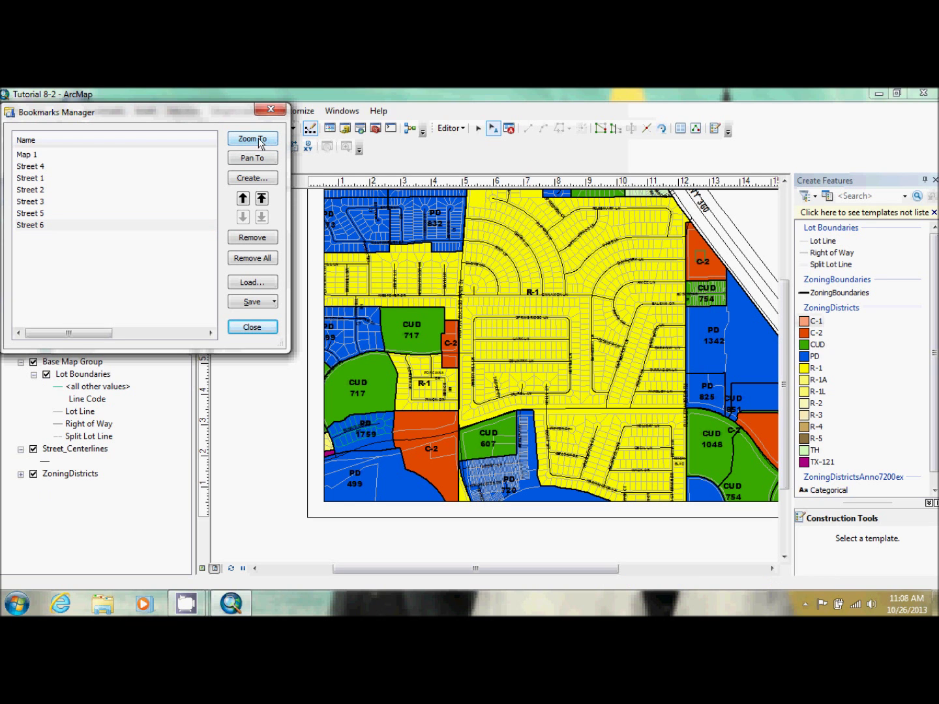
pyautogui.click(272, 110)
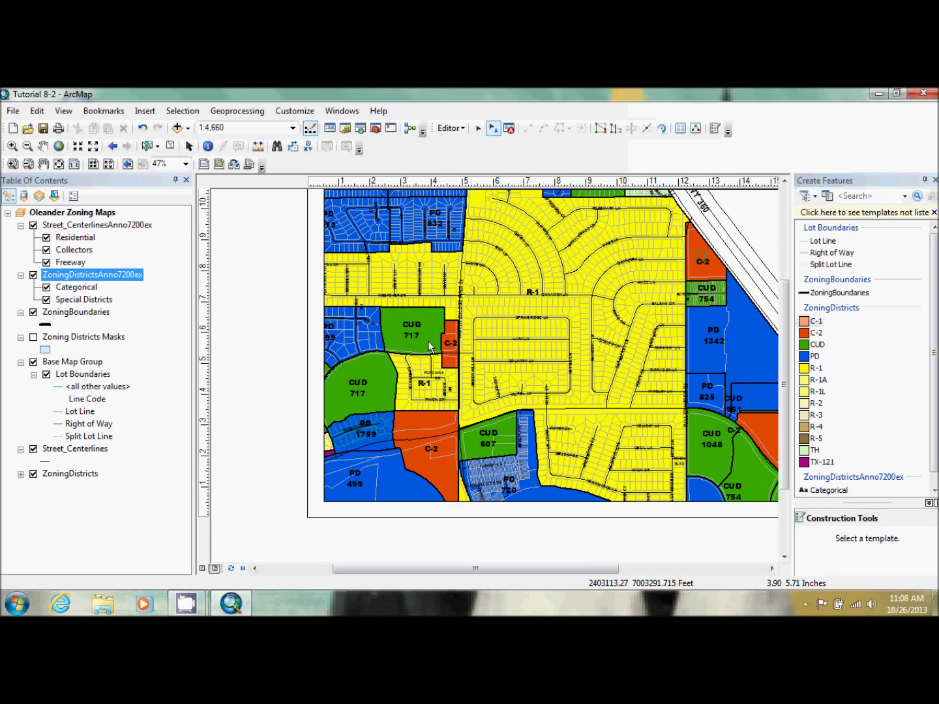
# - Enlarge the R-1 annotation of the large central residential district and move it southeast toward the district's middle
pyautogui.click(535, 295)
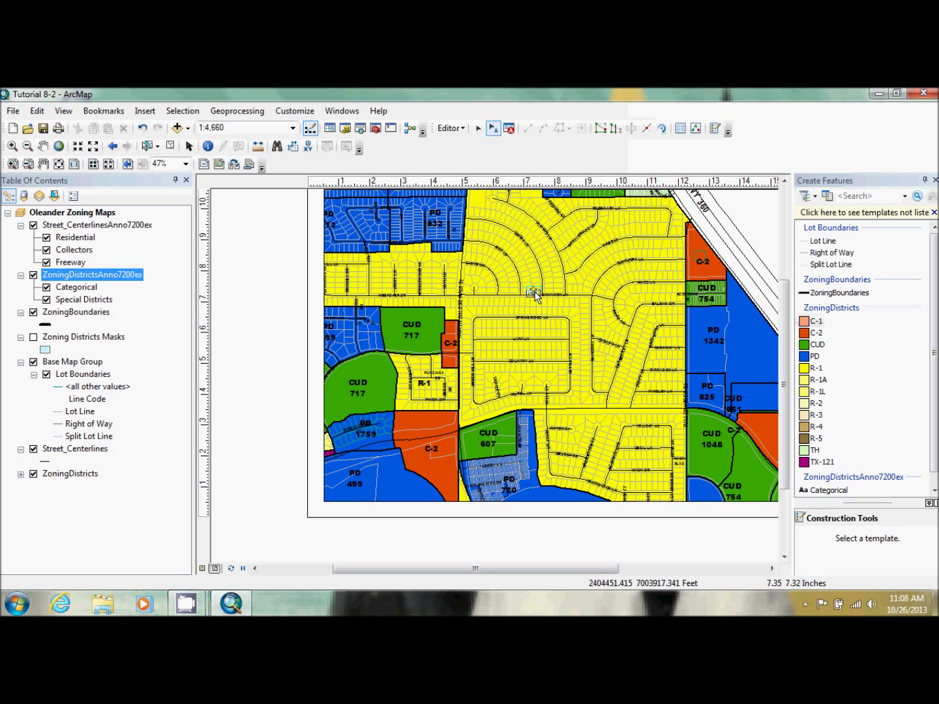
pyautogui.click(500, 267)
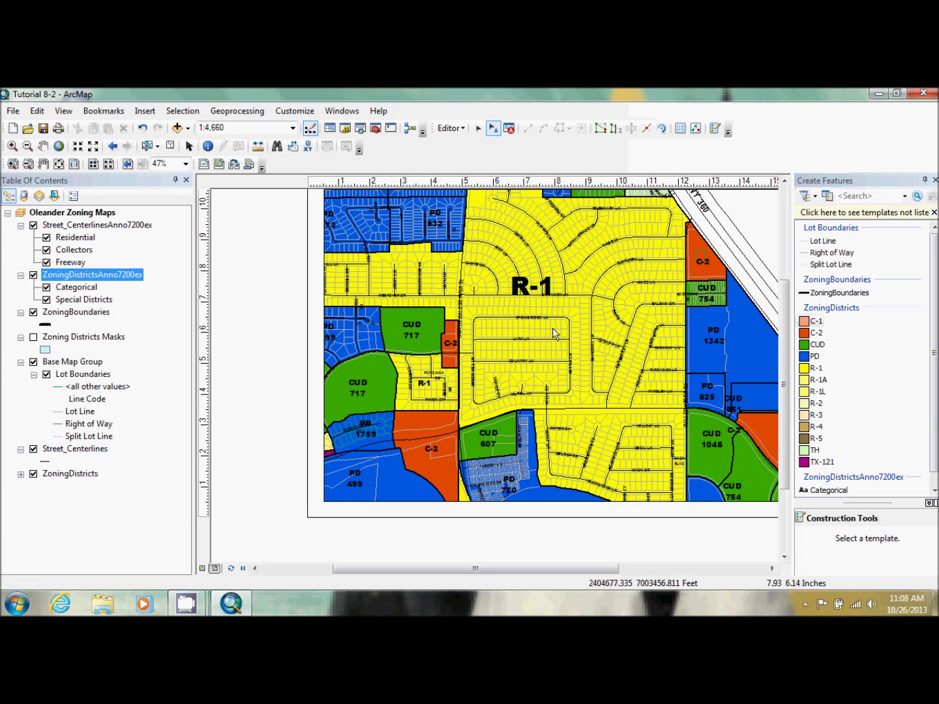
pyautogui.click(530, 291)
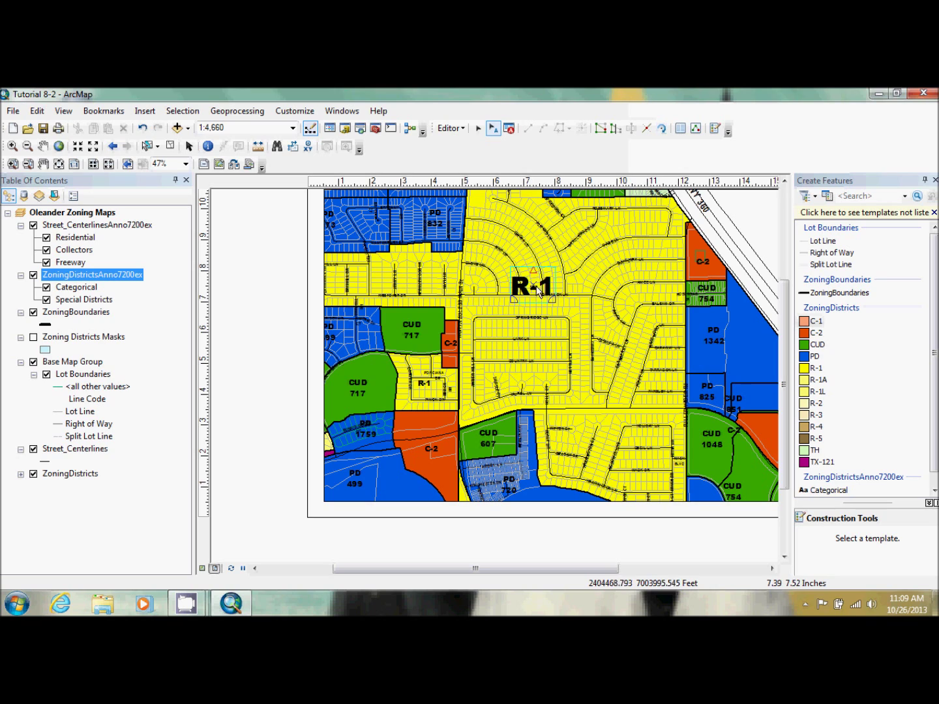
pyautogui.moveTo(535, 280); pyautogui.dragTo(584, 315)
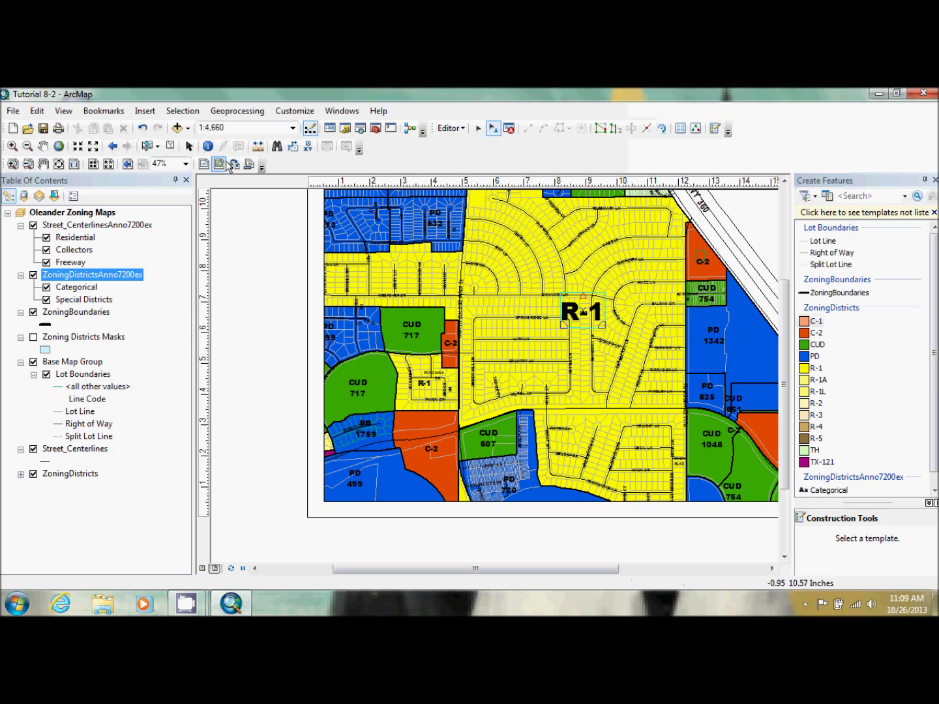
# - Load the Street 7 bookmark file into the map's bookmarks and zoom to its area
pyautogui.click(103, 114)
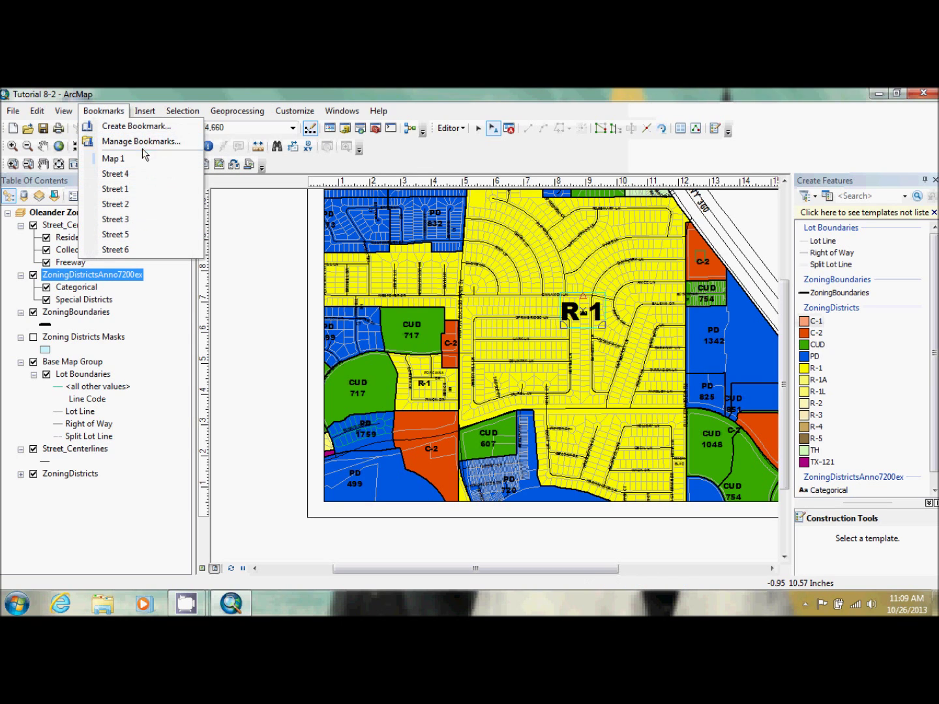
pyautogui.click(144, 142)
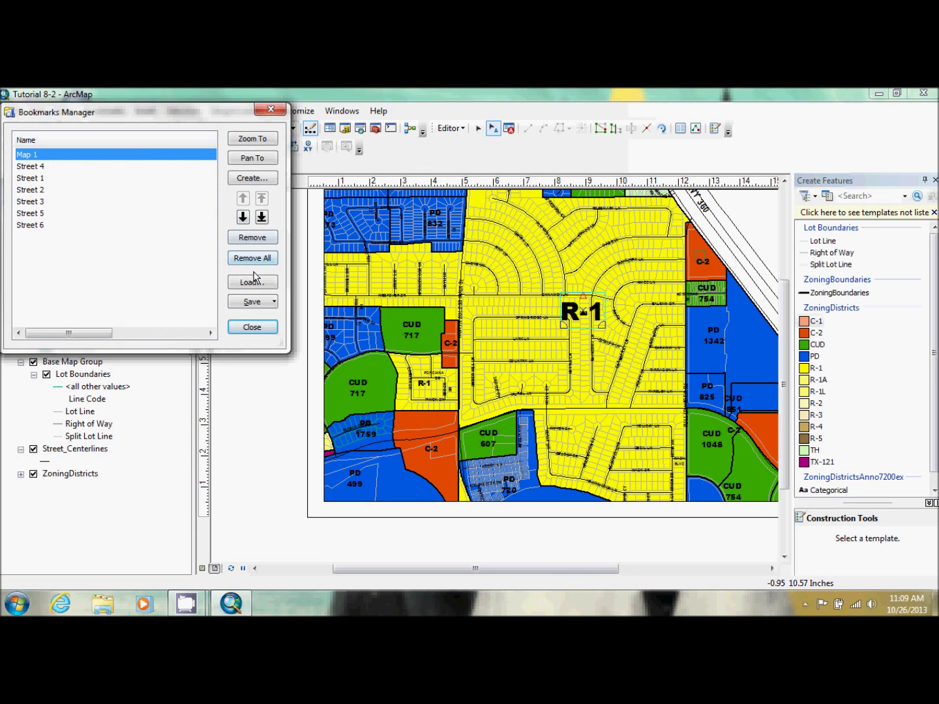
pyautogui.click(252, 282)
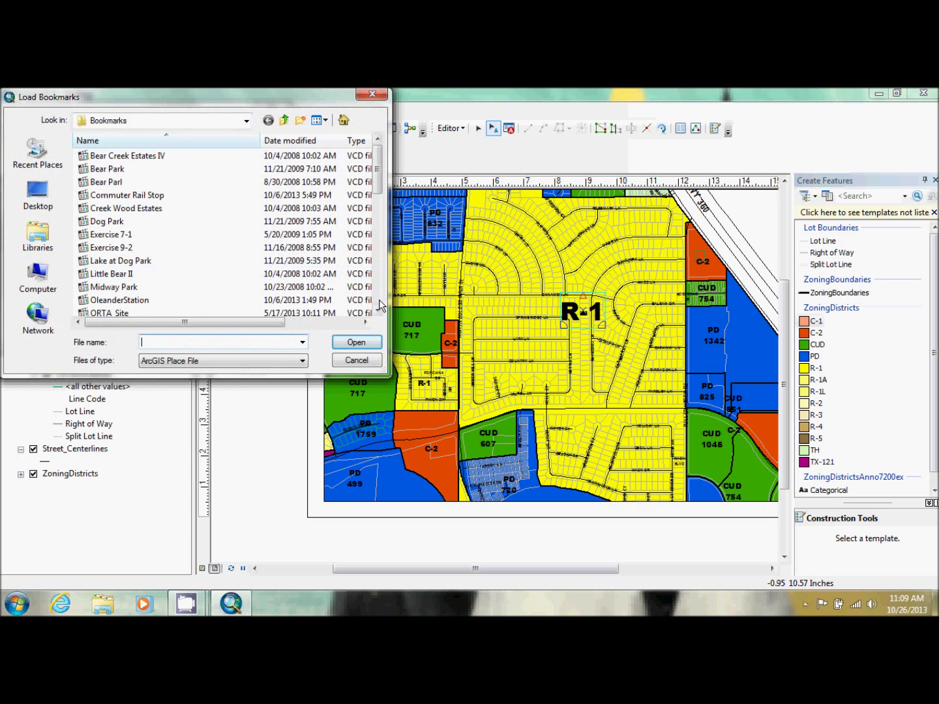
pyautogui.scroll(-7, 369, 313)
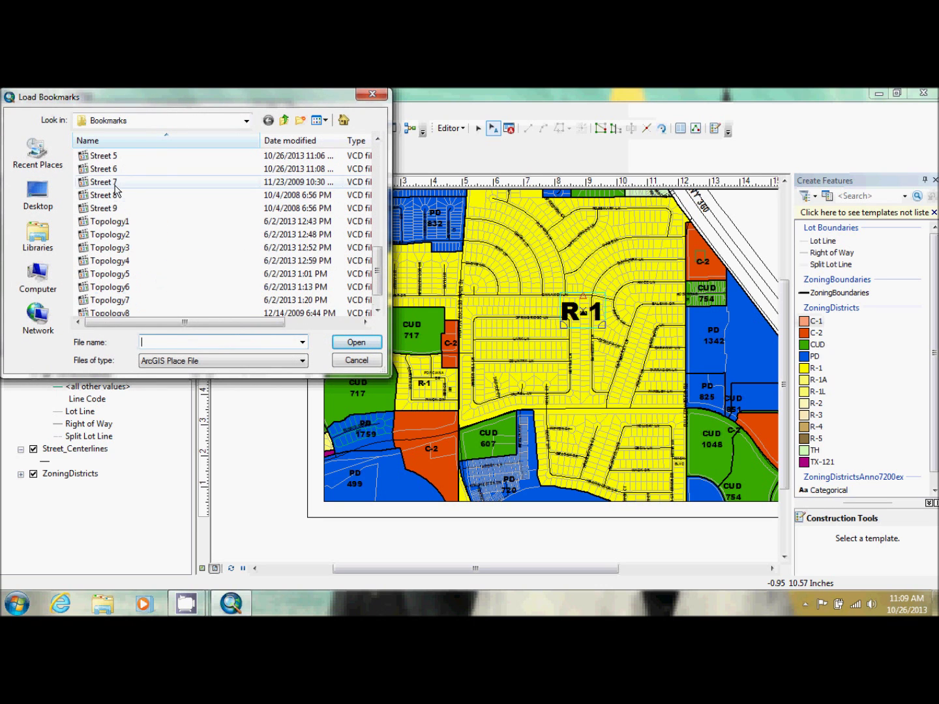
pyautogui.click(120, 183)
pyautogui.click(354, 346)
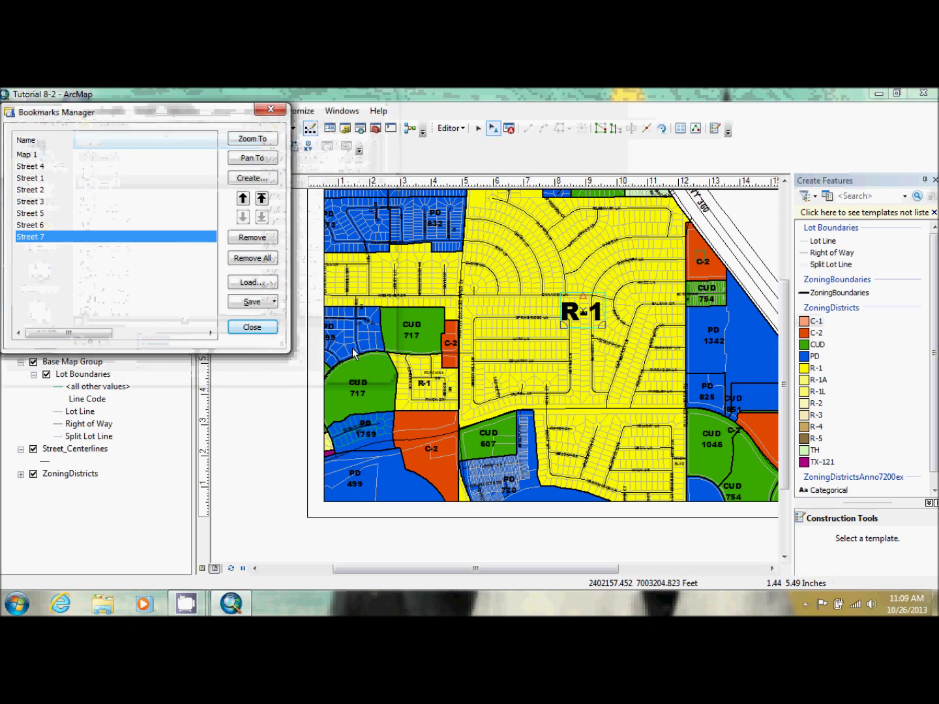
pyautogui.click(252, 141)
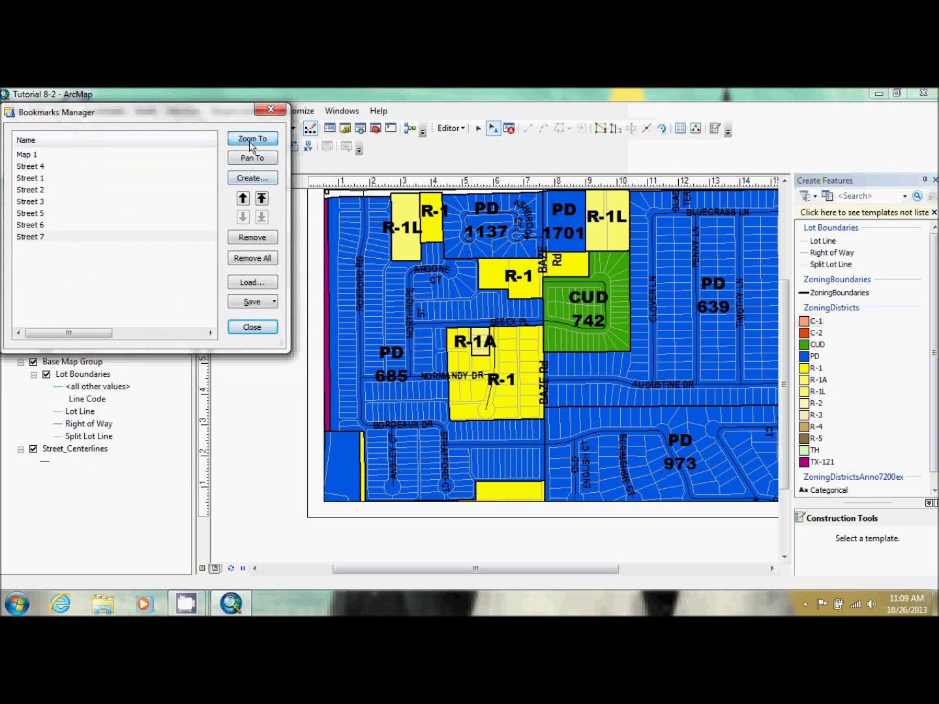
pyautogui.click(270, 110)
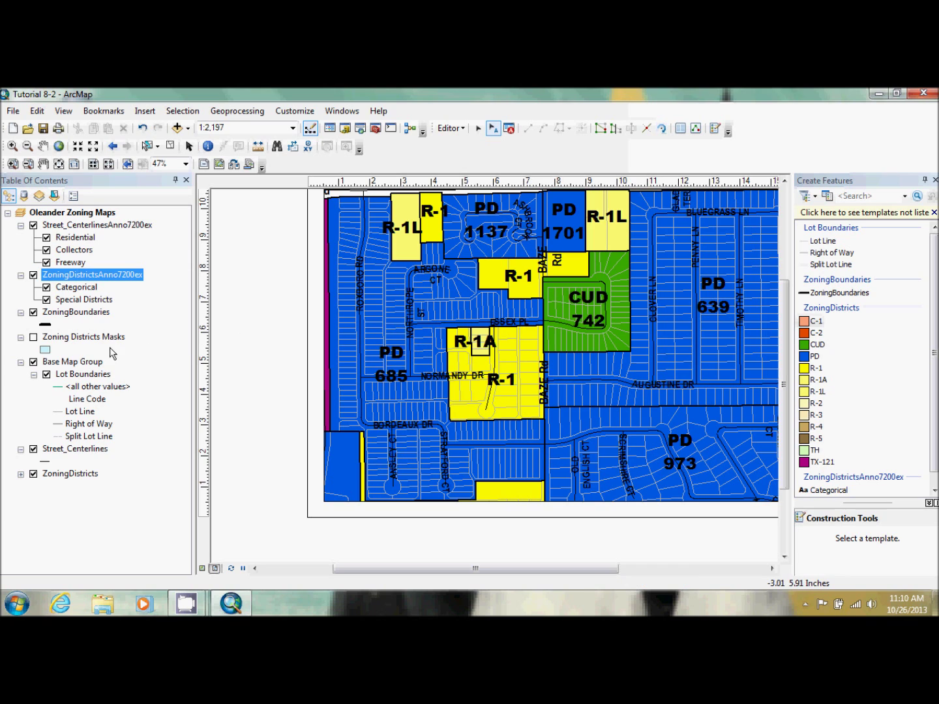
# - Briefly show and hide the Zoning Districts Masks layer, and enable drawing with masking options for the Oleander Zoning Maps data frame
pyautogui.click(33, 339)
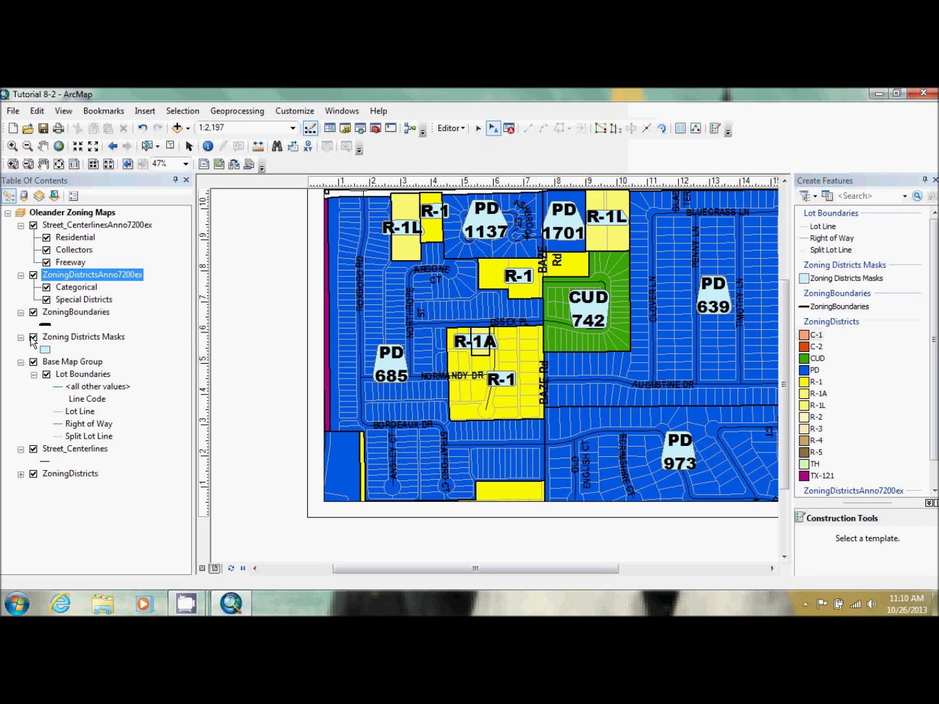
pyautogui.click(31, 337)
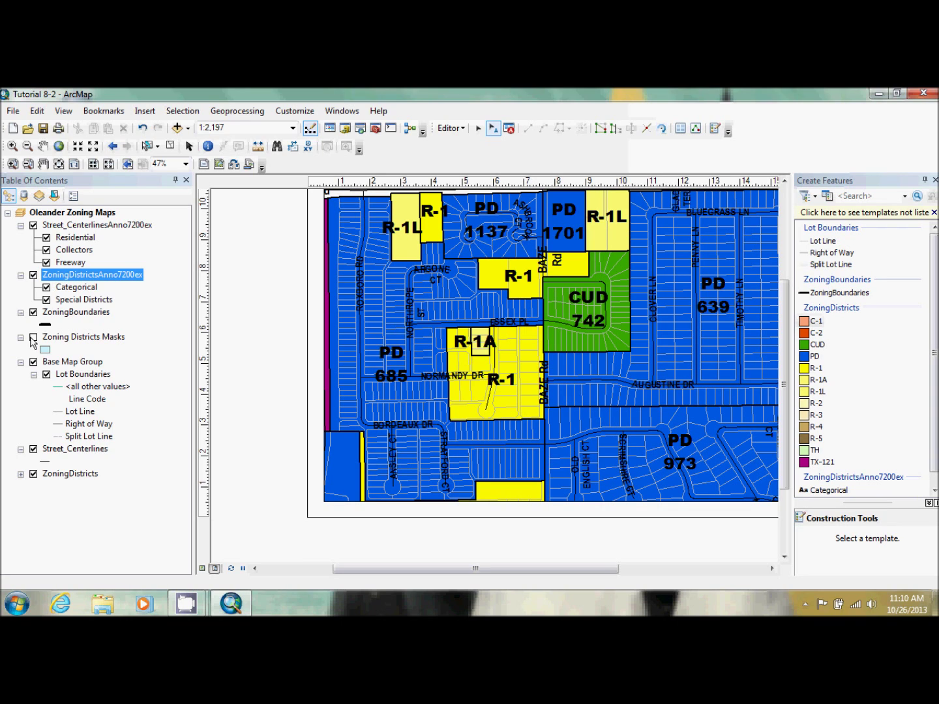
pyautogui.rightClick(75, 216)
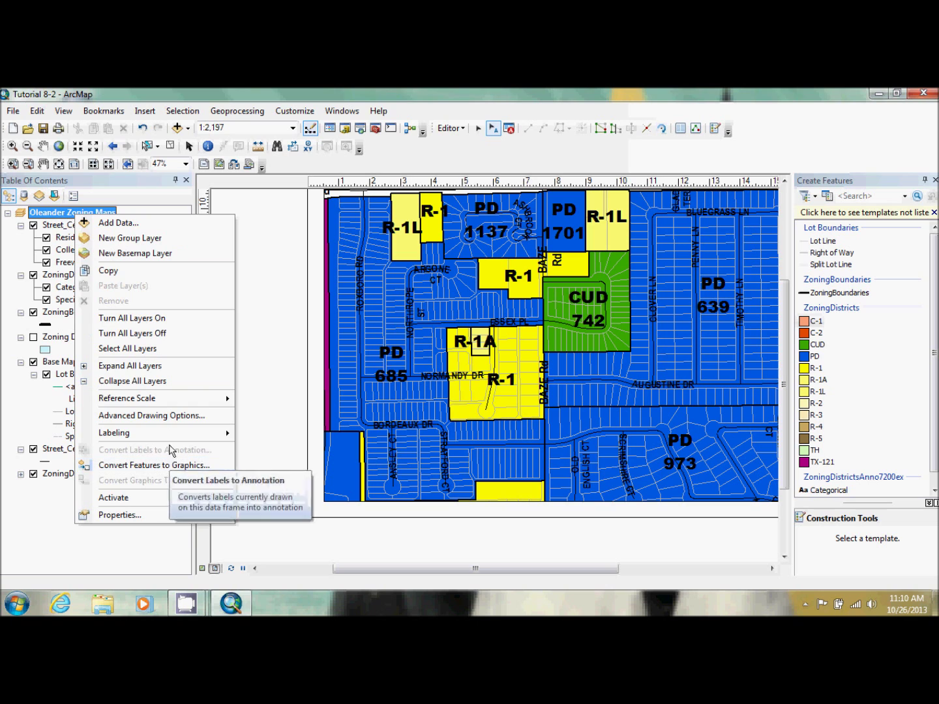
pyautogui.click(180, 416)
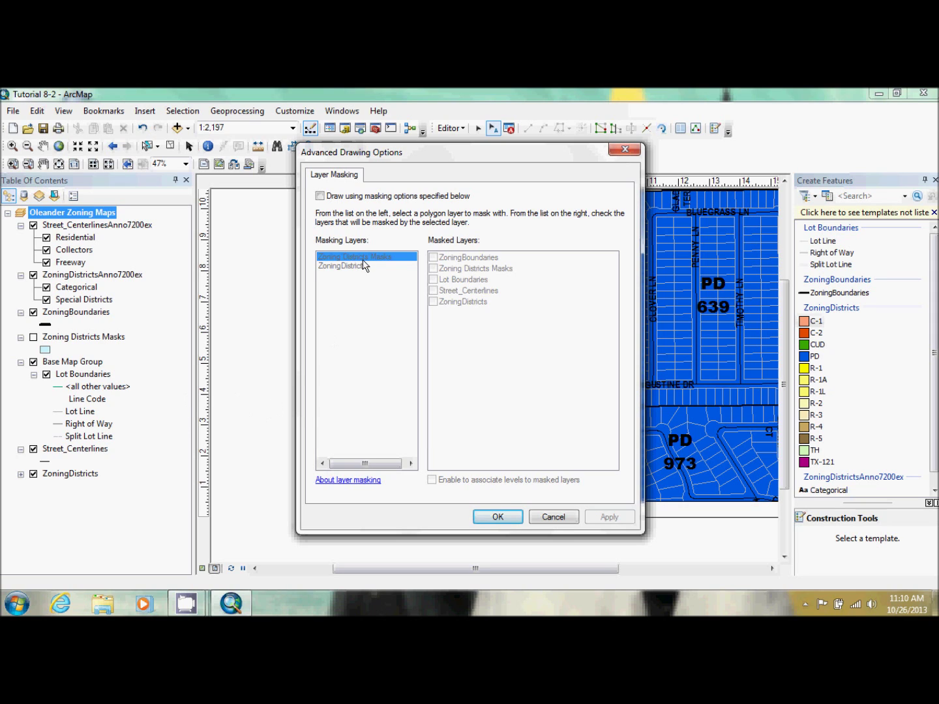
pyautogui.click(342, 196)
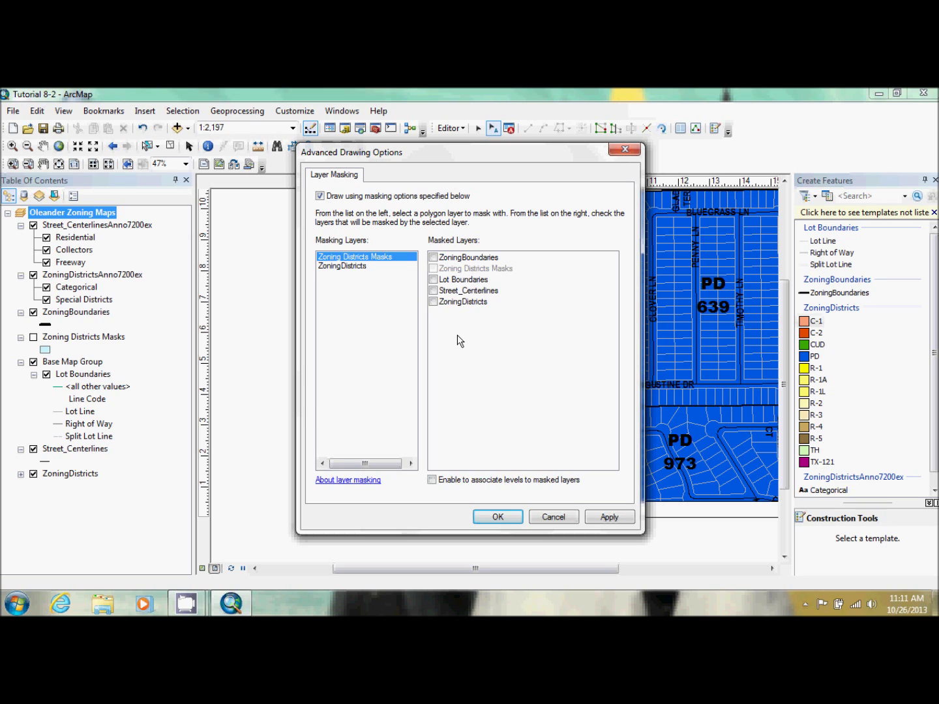
# - Mask ZoningBoundaries and Lot Boundaries with the Zoning Districts Masks layer, and enable associating levels to masked layers
pyautogui.click(459, 259)
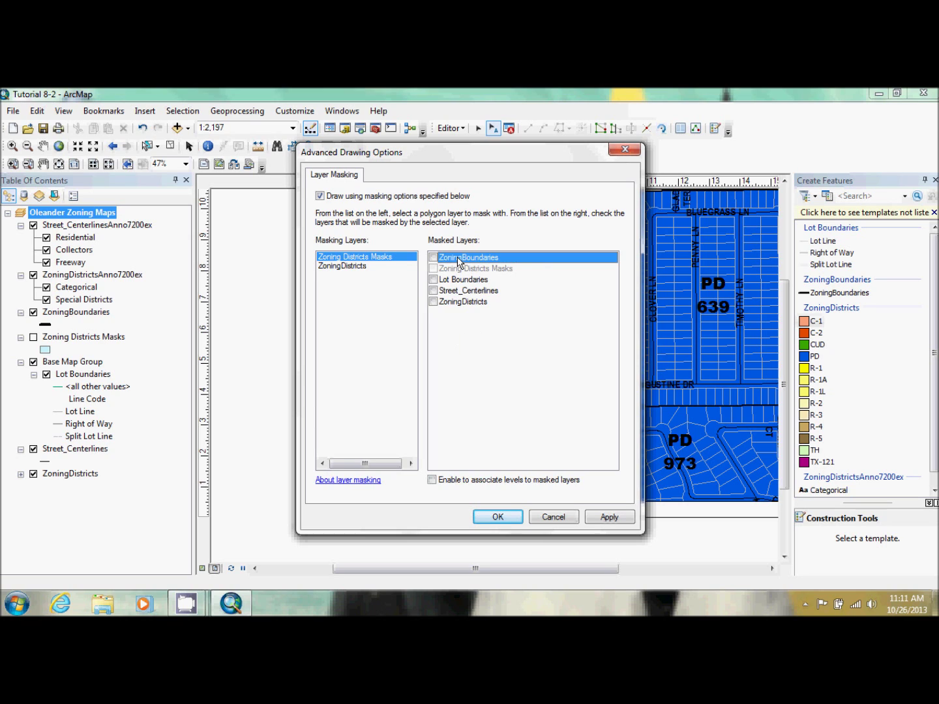
pyautogui.click(434, 259)
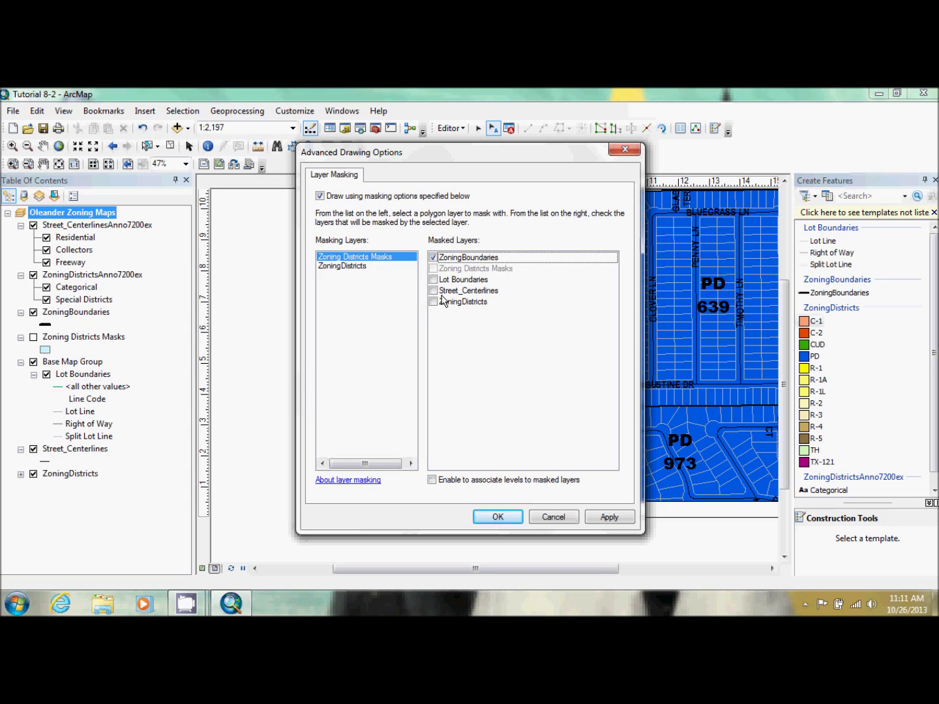
pyautogui.click(439, 281)
pyautogui.click(433, 279)
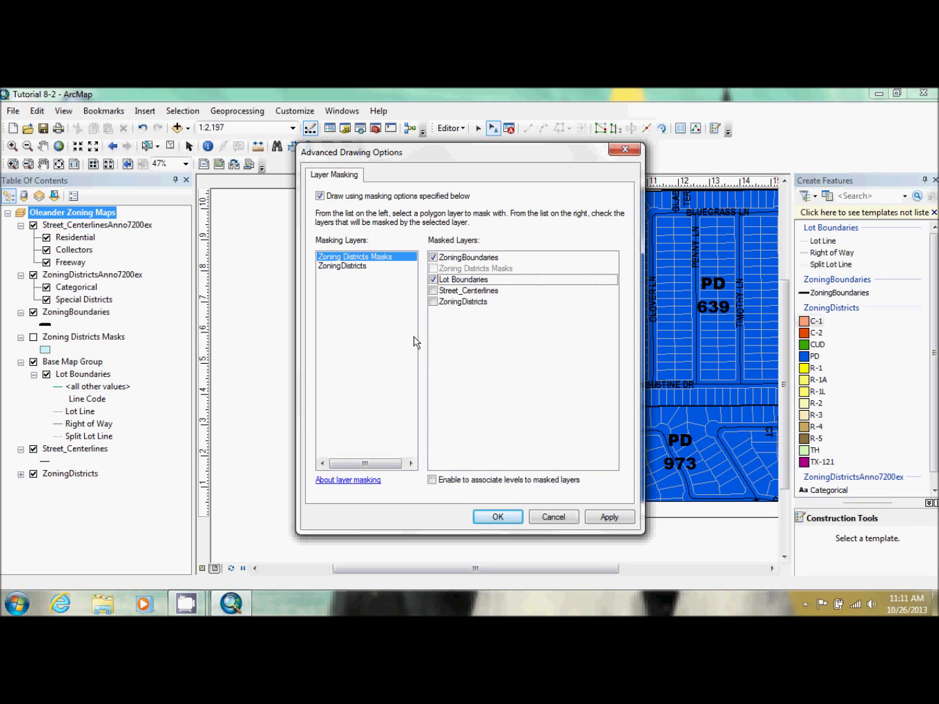
pyautogui.click(433, 480)
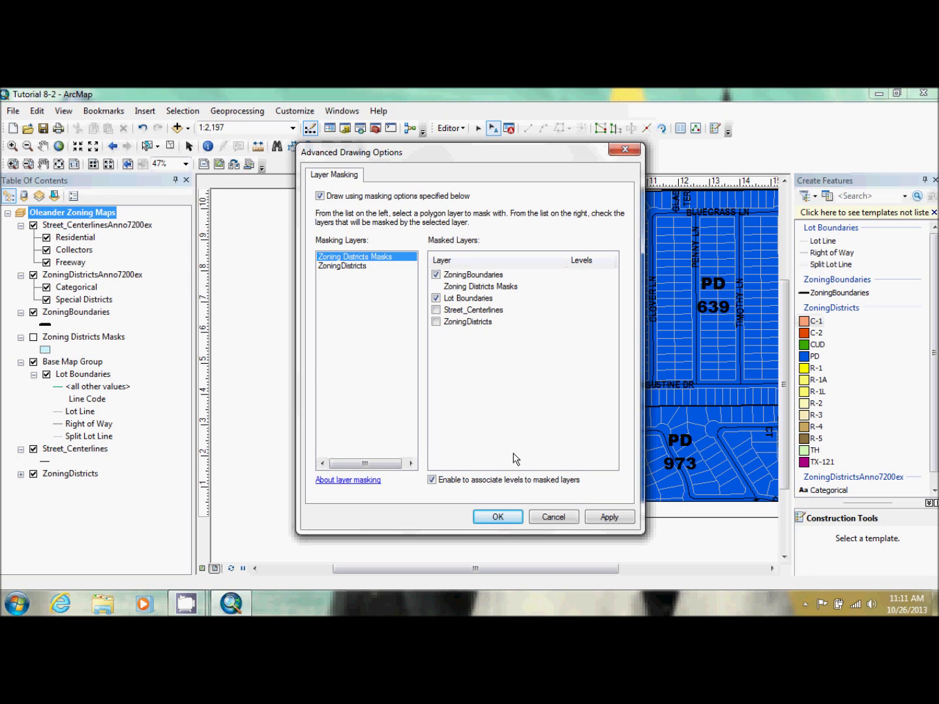
pyautogui.click(499, 518)
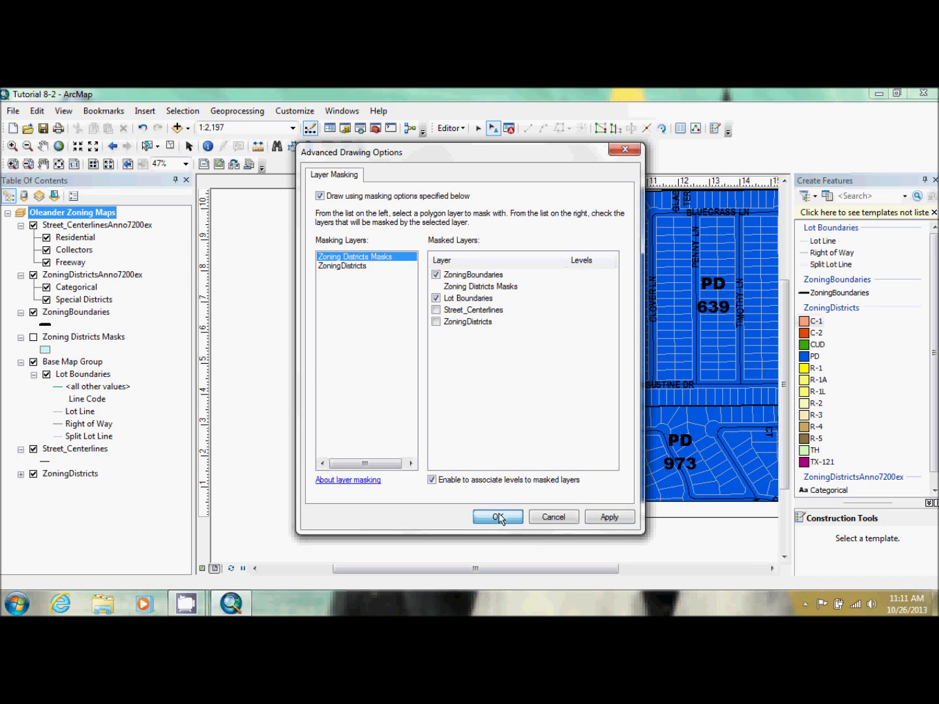